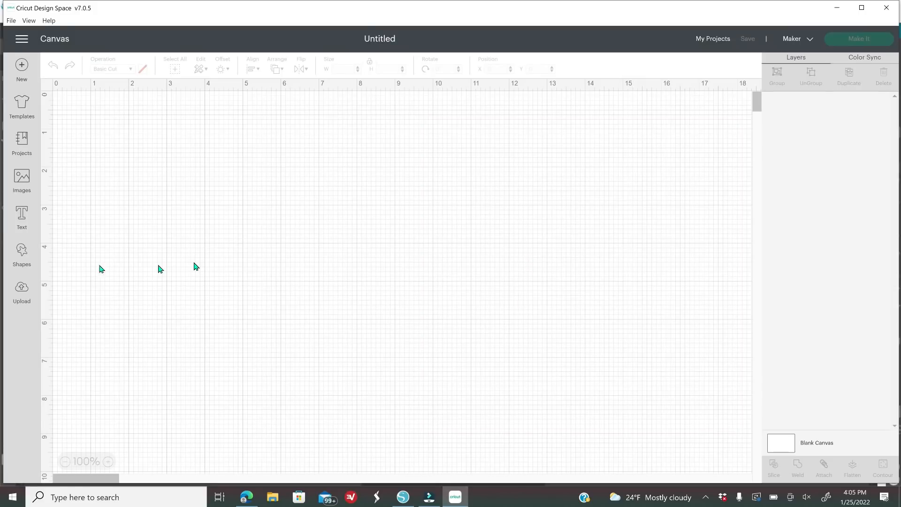
- Upload the cut image backpack coloring book SVG from the Activity Kit Backpack folder in Pictures
click(20, 294)
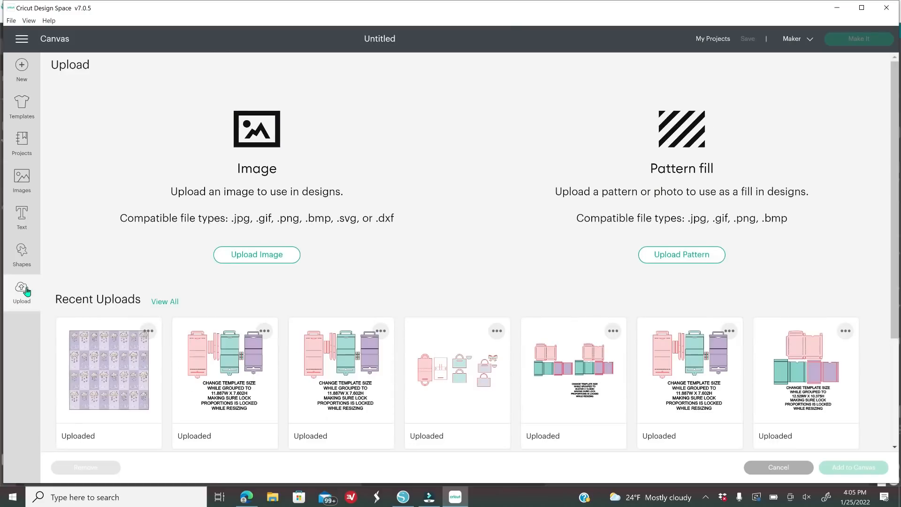
click(256, 259)
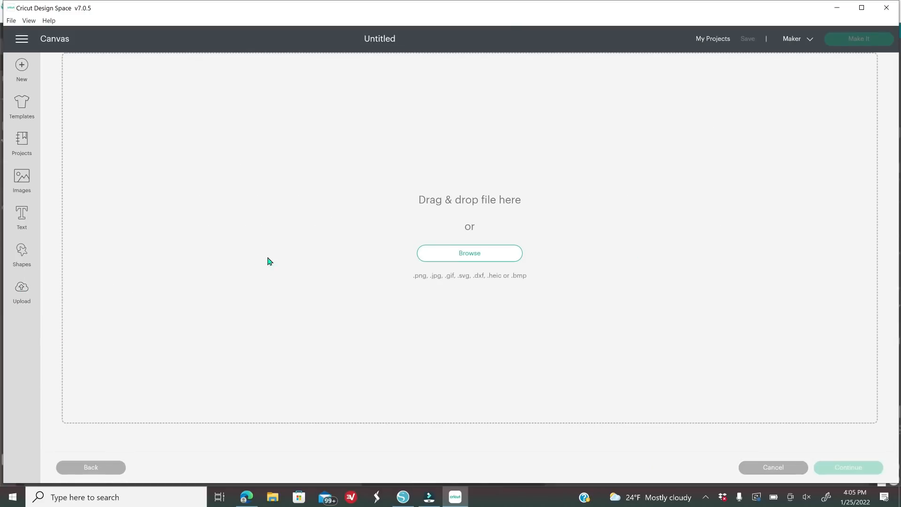
click(466, 261)
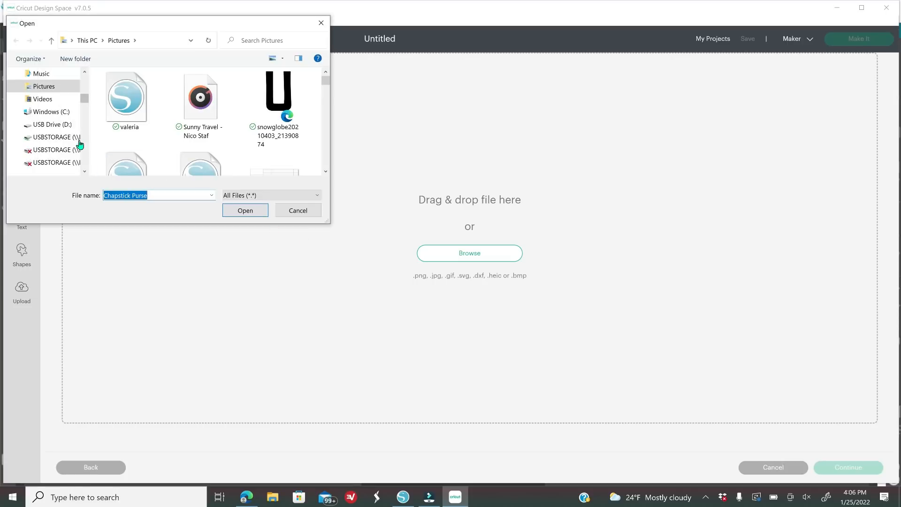
scroll(52, 121, up, 10)
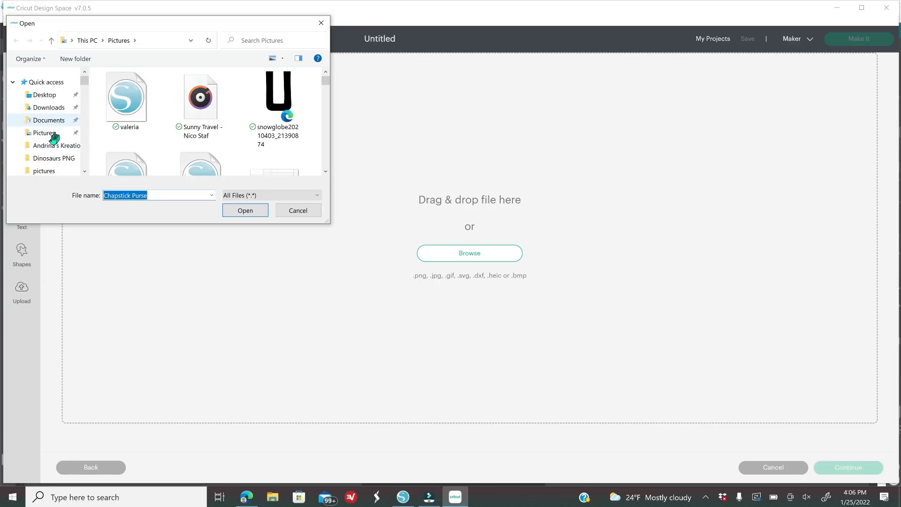
click(50, 136)
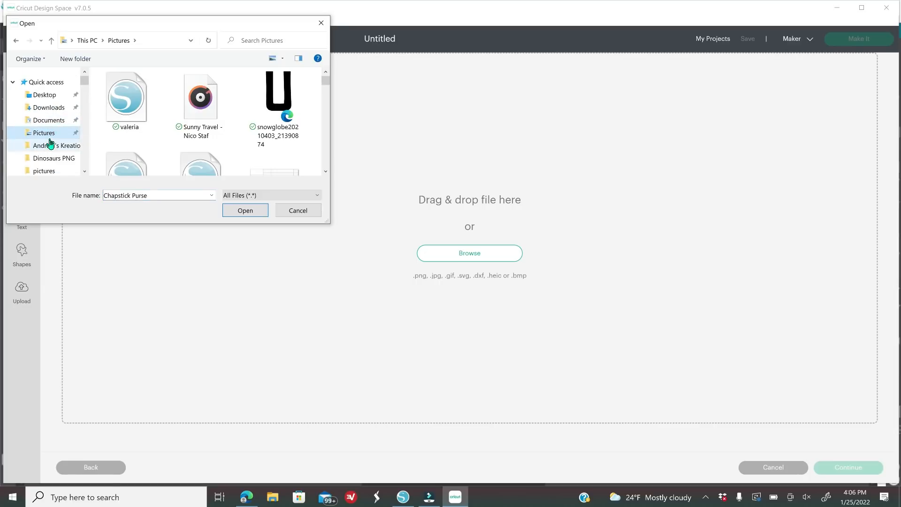
scroll(49, 136, down, 1)
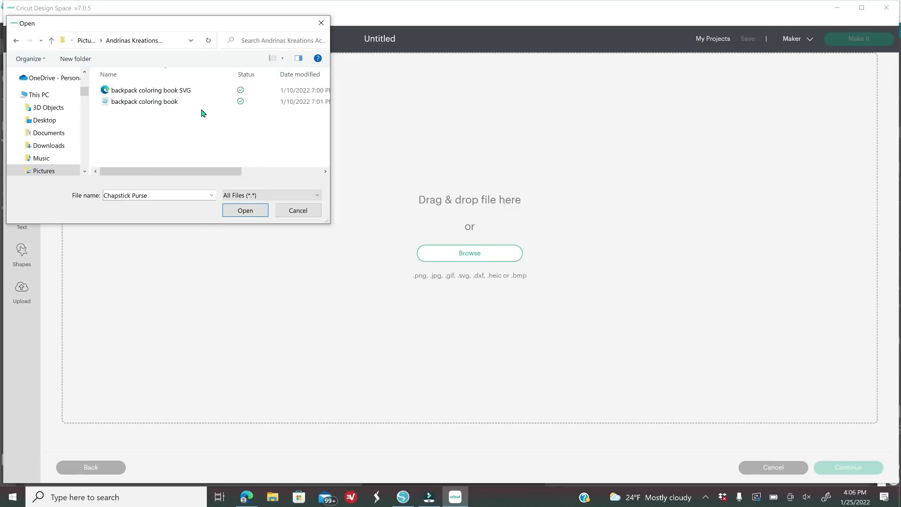
click(165, 90)
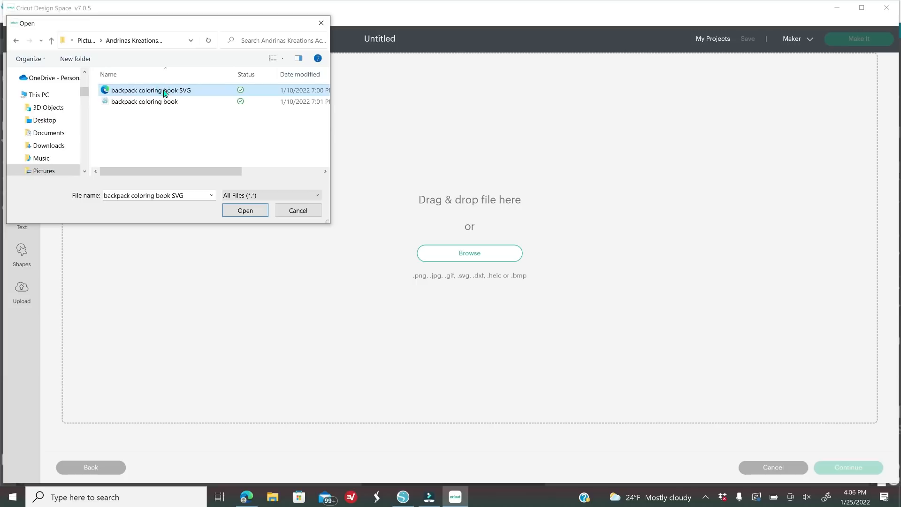
click(245, 211)
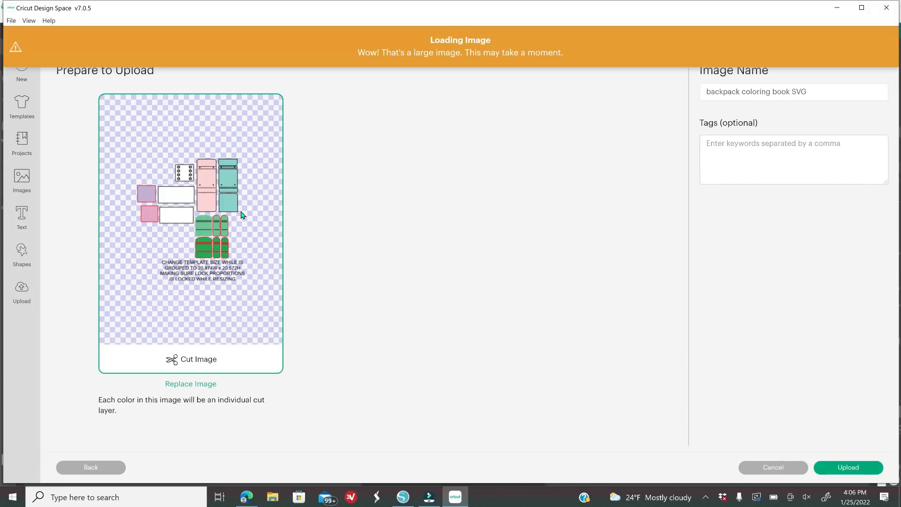
click(873, 468)
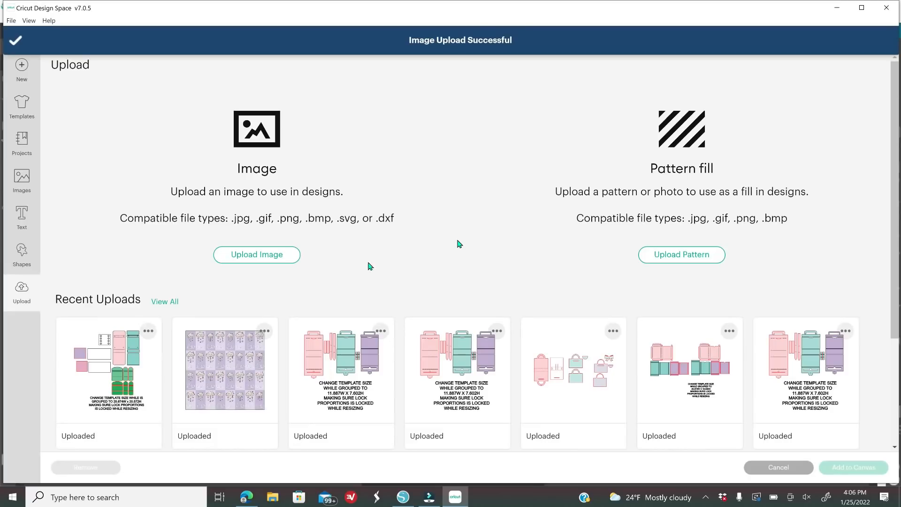
- Add the uploaded backpack template to the canvas and move it to the middle of the grid
click(98, 366)
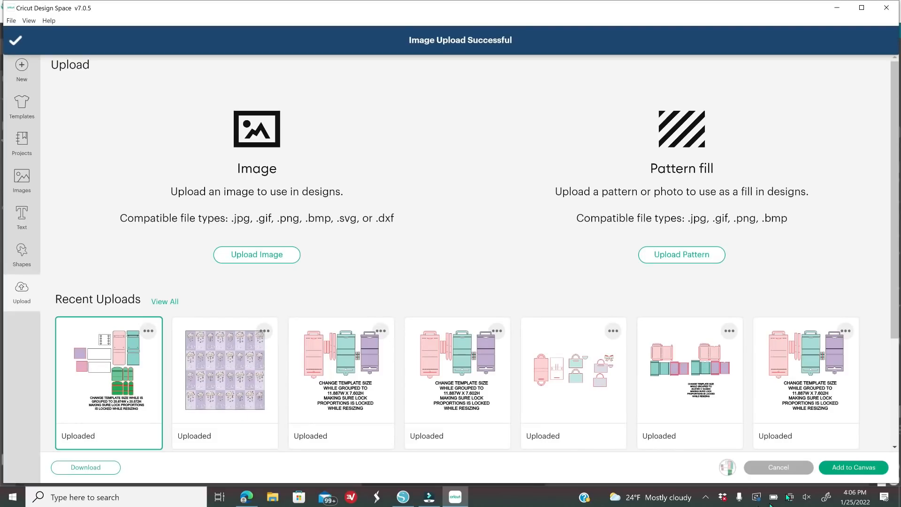
click(848, 469)
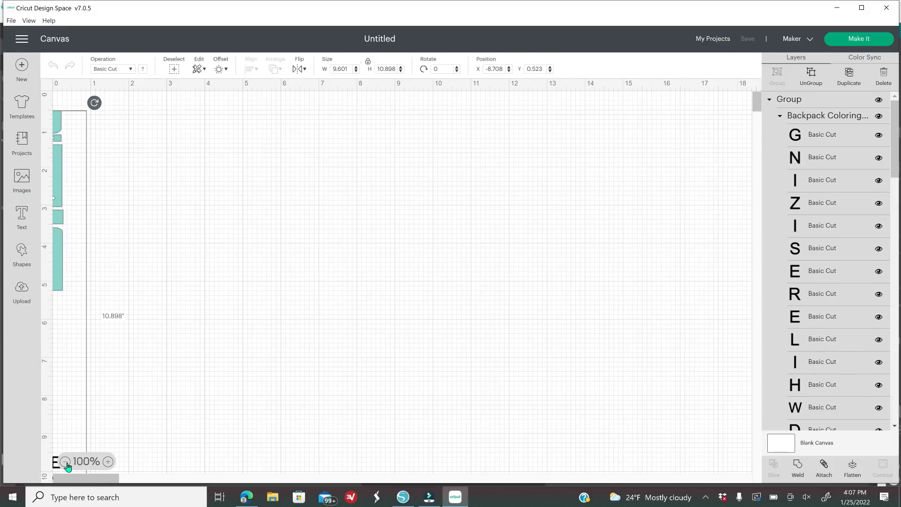
click(66, 462)
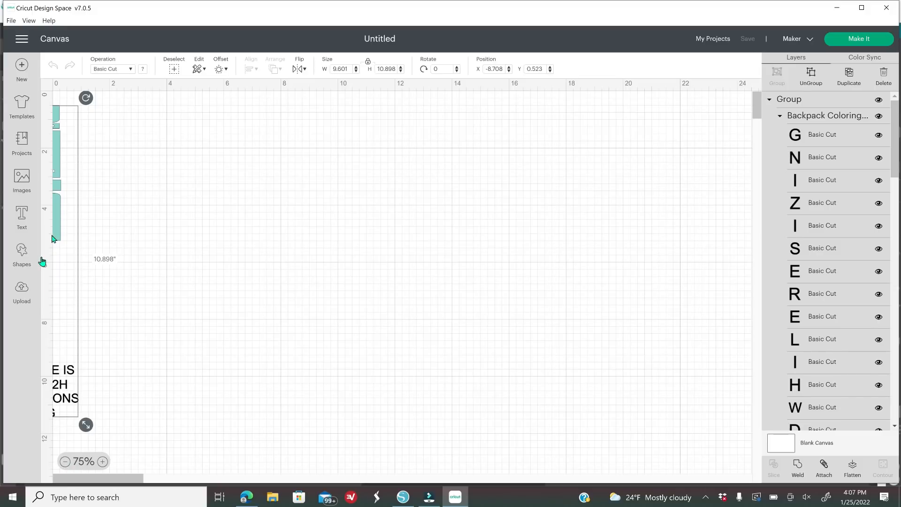
drag(55, 221, 510, 221)
click(593, 221)
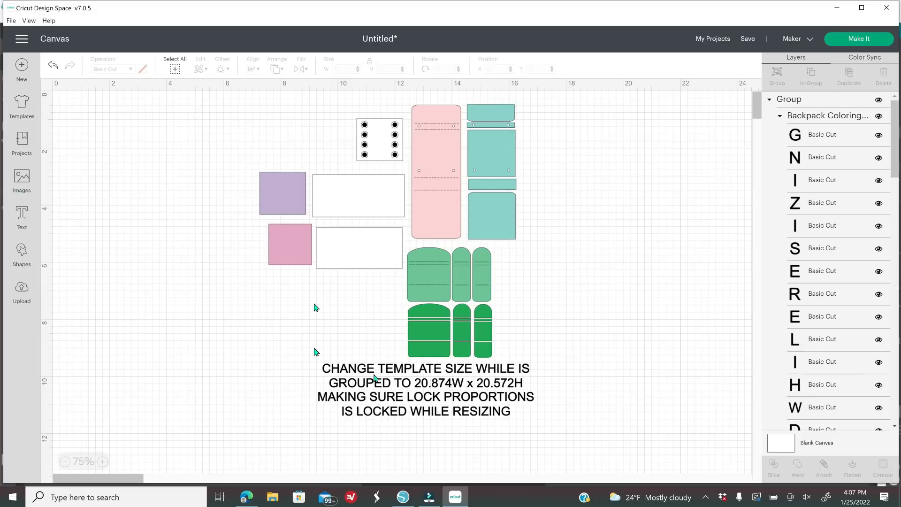
- Ungroup the backpack template so the instruction text separates from the template pieces
click(458, 307)
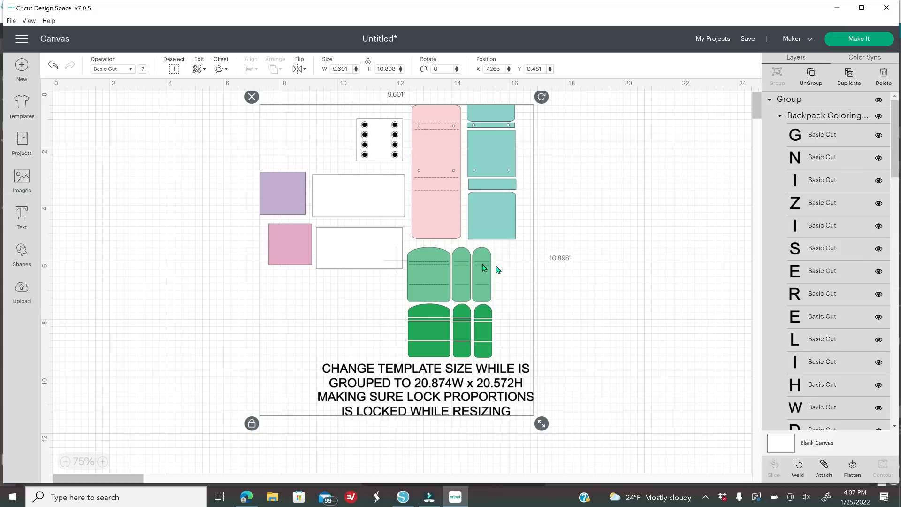
click(578, 274)
right_click(578, 274)
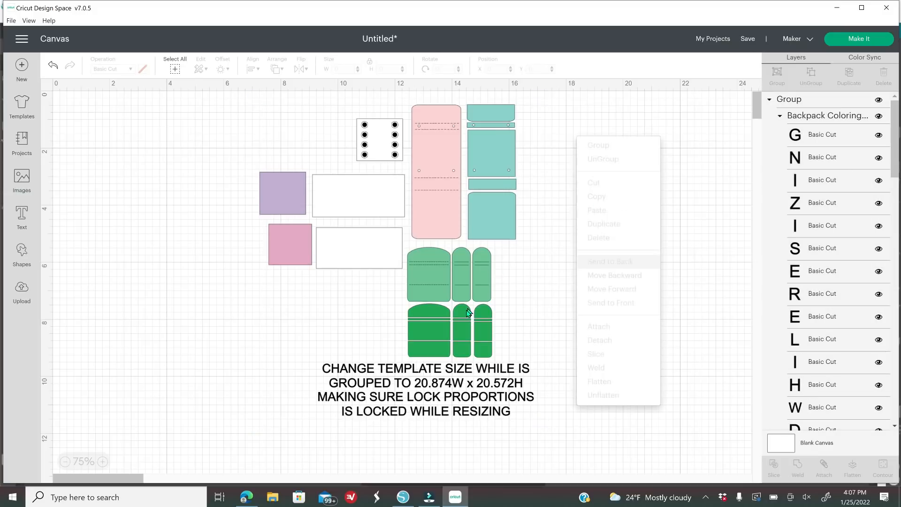
click(436, 187)
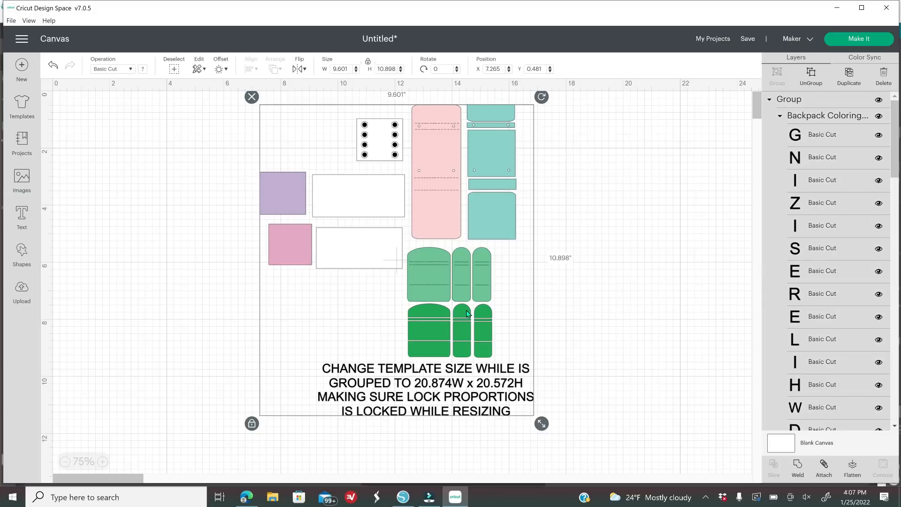
right_click(436, 280)
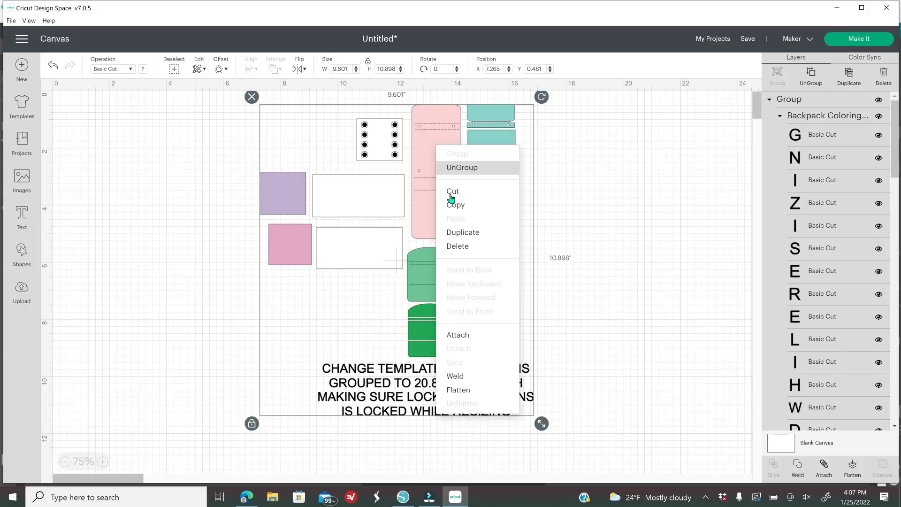
click(479, 170)
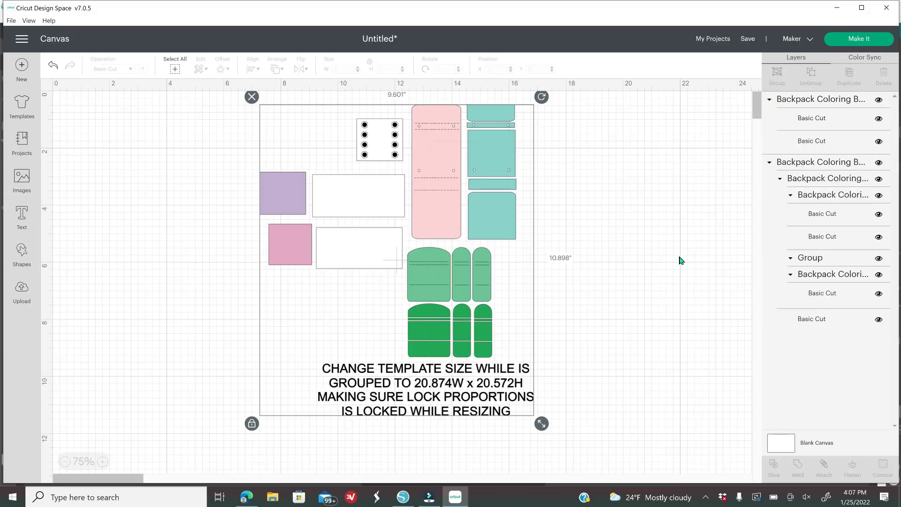
click(681, 258)
- Move the resizing instruction text and the grouped template pieces apart on the canvas so they no longer overlap
click(603, 384)
drag(610, 387, 371, 360)
drag(449, 321, 533, 344)
click(501, 240)
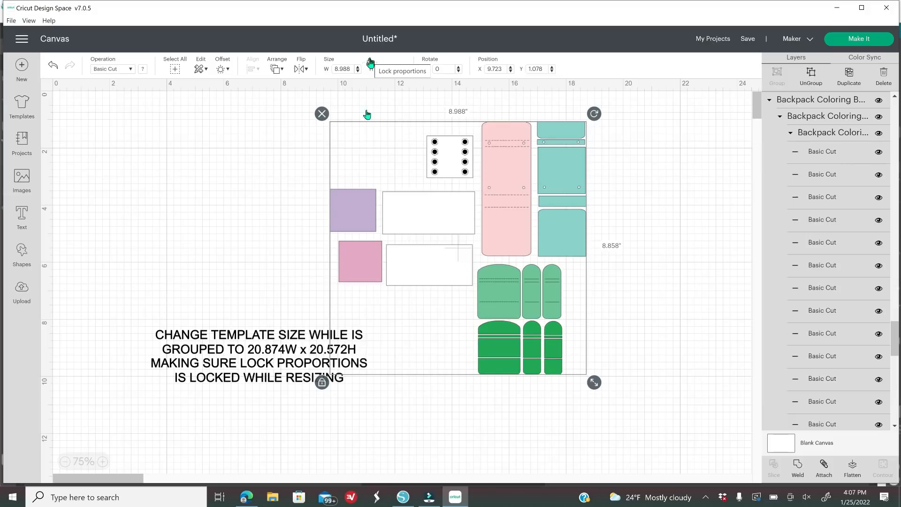
drag(485, 335, 573, 328)
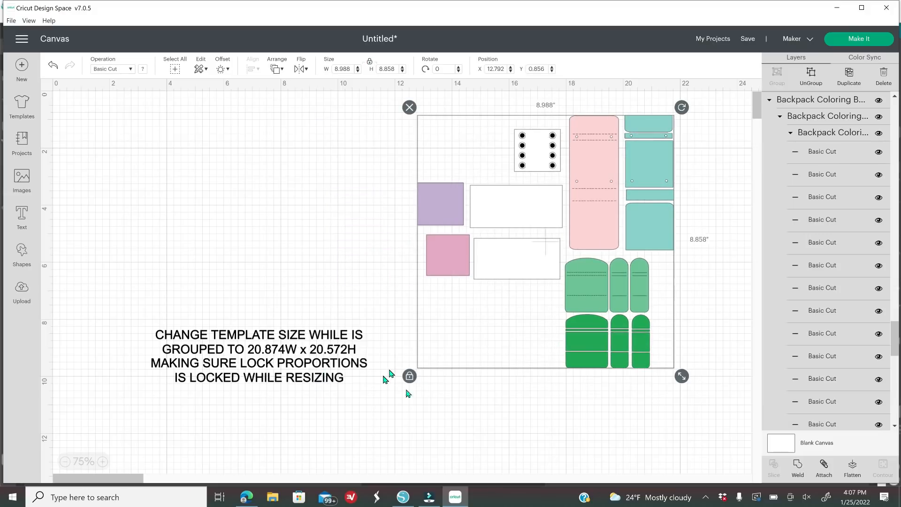
- Set the grouped template's width to 20.874 inches with its proportions locked
click(346, 69)
text(20.874)
key(Return)
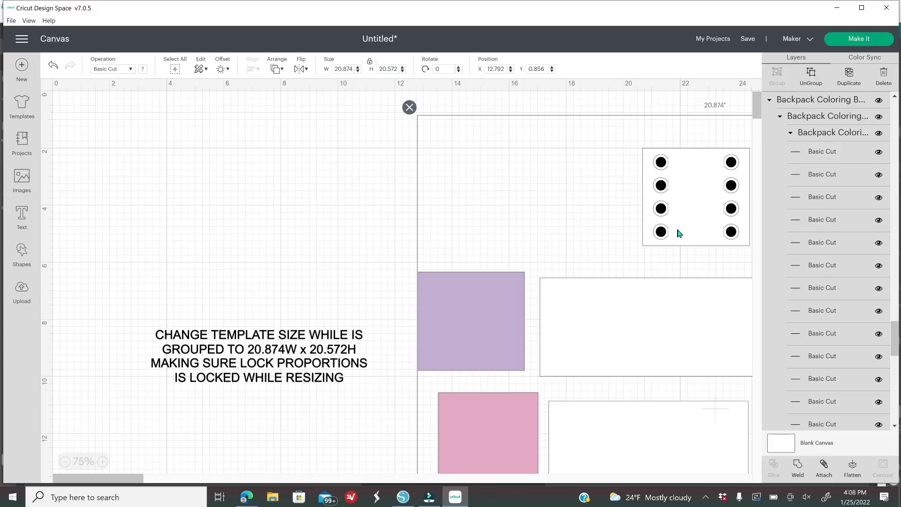
- Move the enlarged template closer to the canvas origin and delete the resizing instruction text
drag(588, 214, 379, 190)
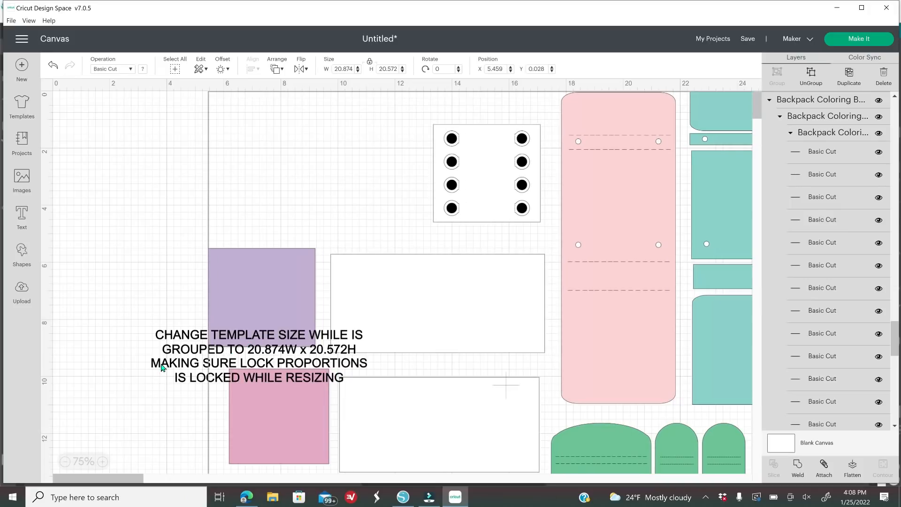
click(162, 368)
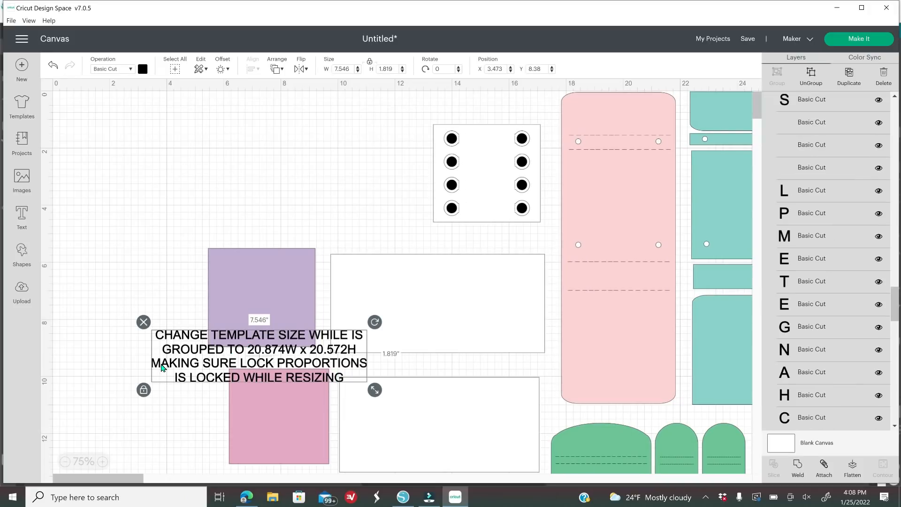
key(Delete)
- Move the enlarged template to the middle of the canvas and ungroup it into its separate parts
click(65, 462)
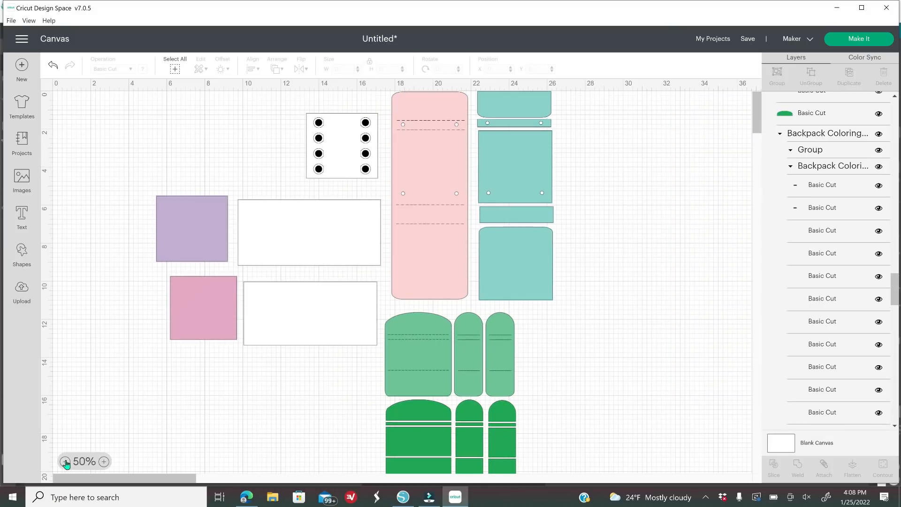
click(65, 461)
drag(171, 154, 346, 231)
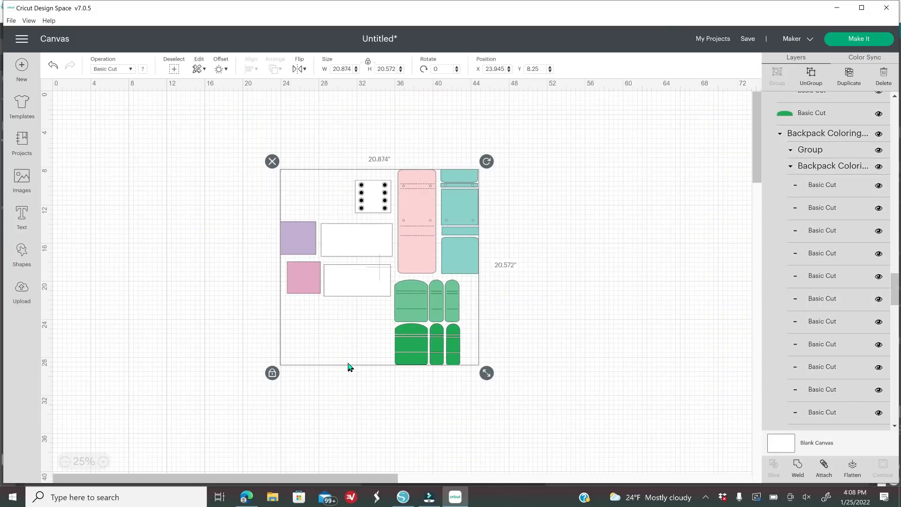
right_click(409, 291)
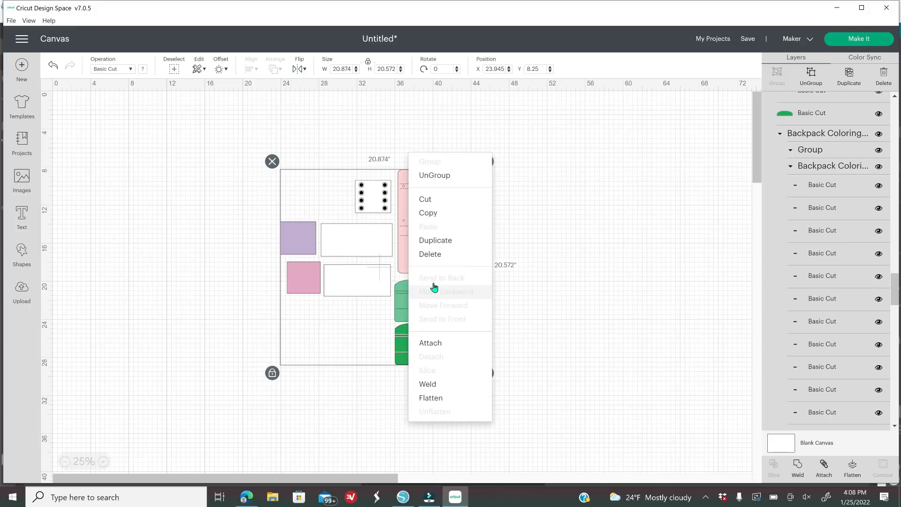
click(452, 182)
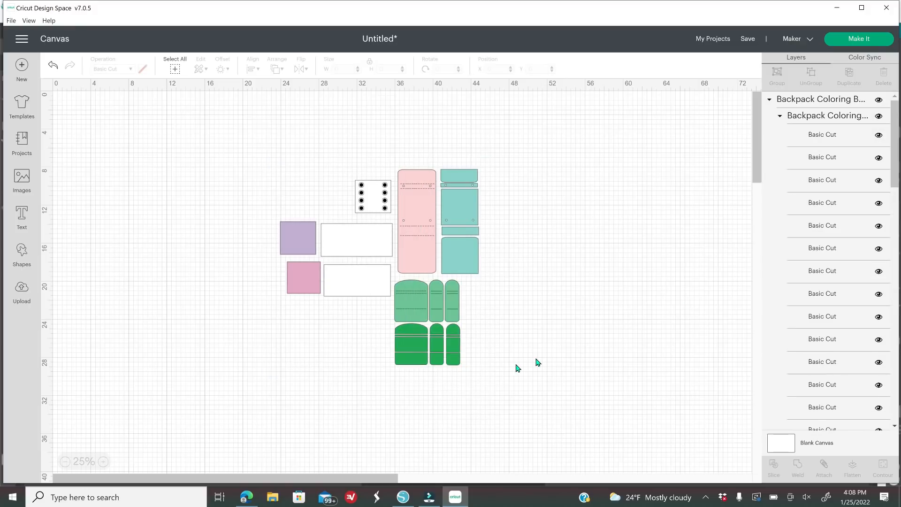
click(271, 498)
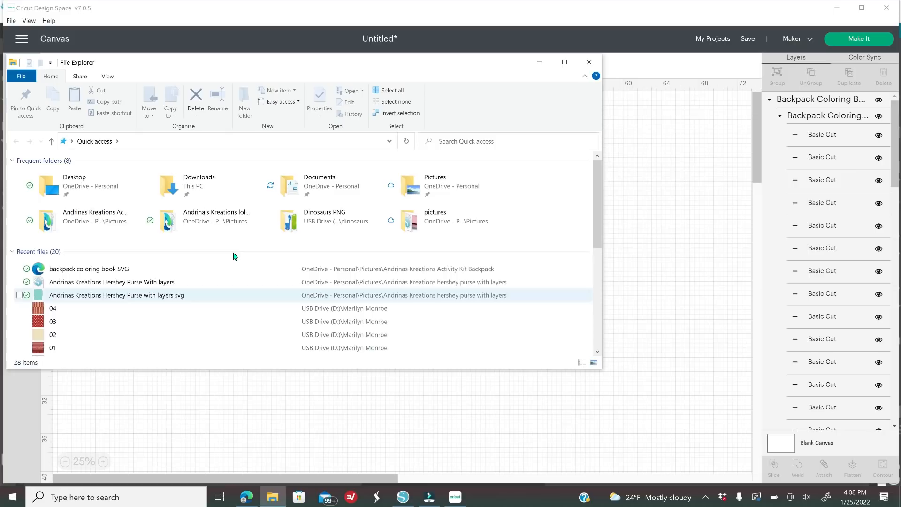
click(181, 269)
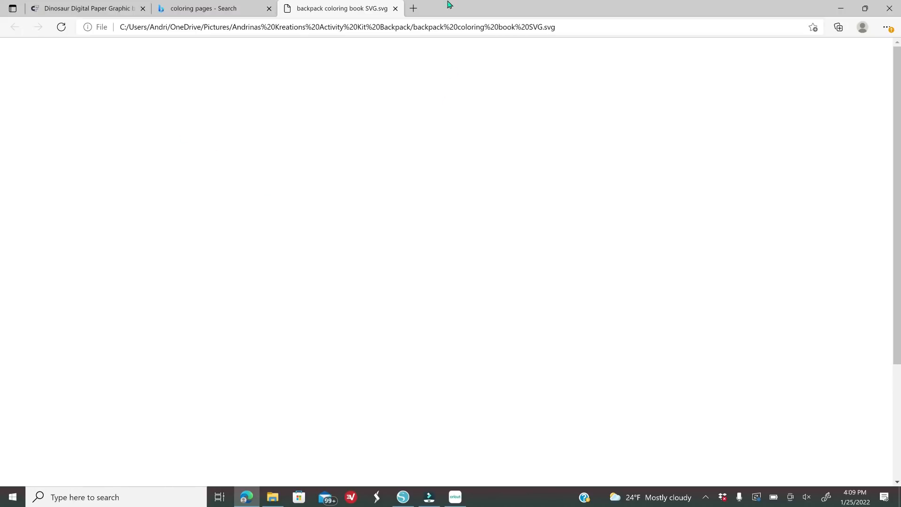
click(395, 9)
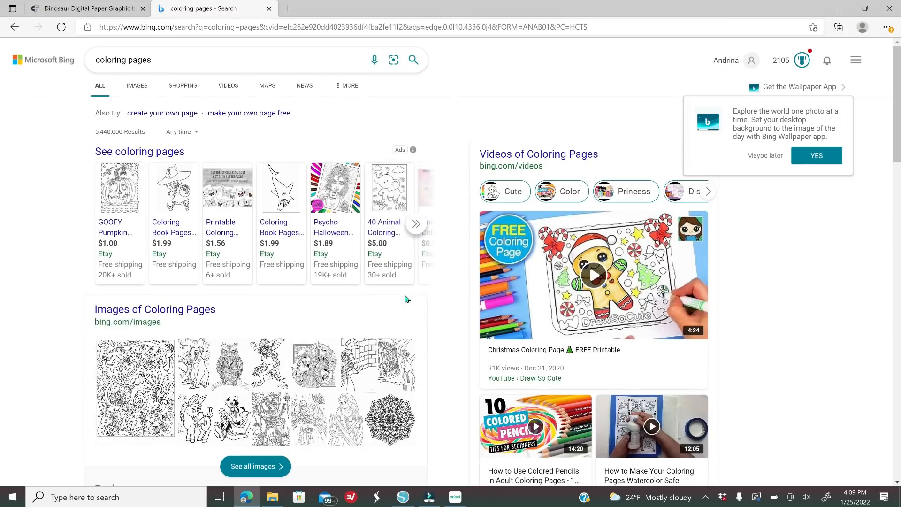
click(455, 497)
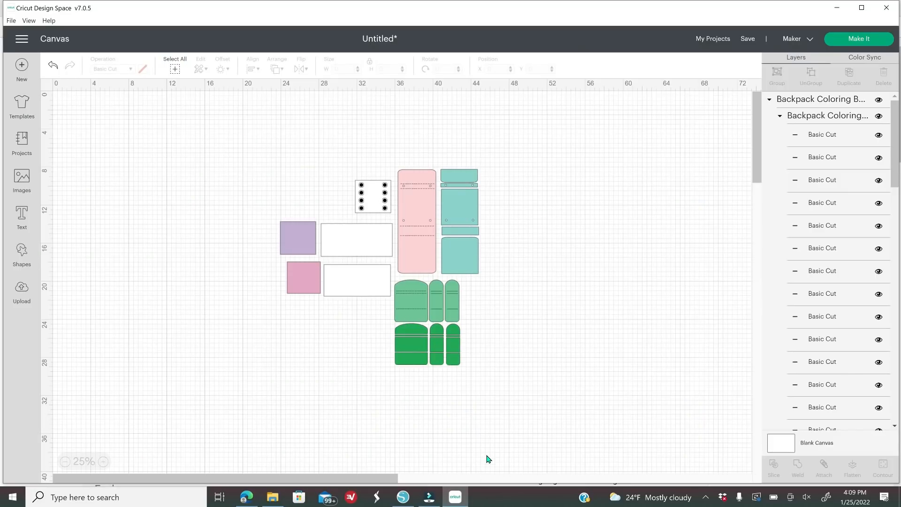
- Switch to Silhouette Studio and merge the "backpack coloring book" Studio file from the Activity Kit Backpack folder in Pictures
click(403, 497)
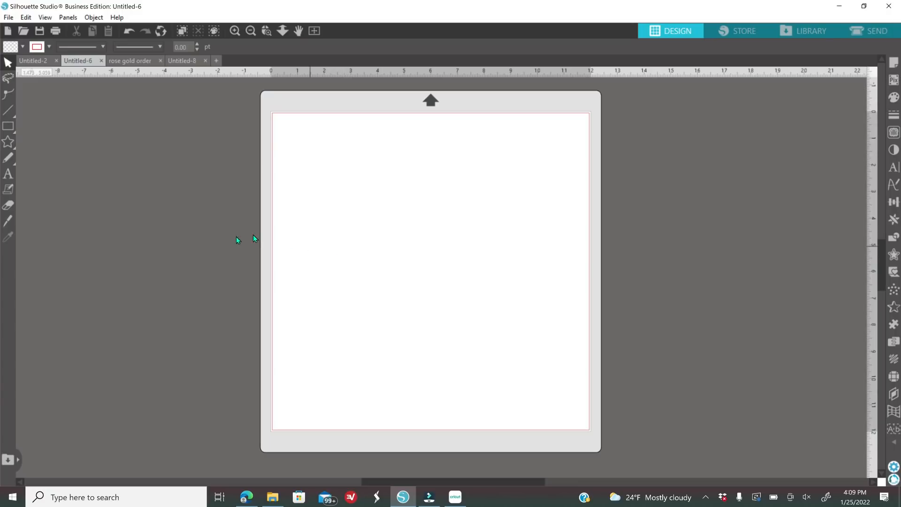
click(13, 18)
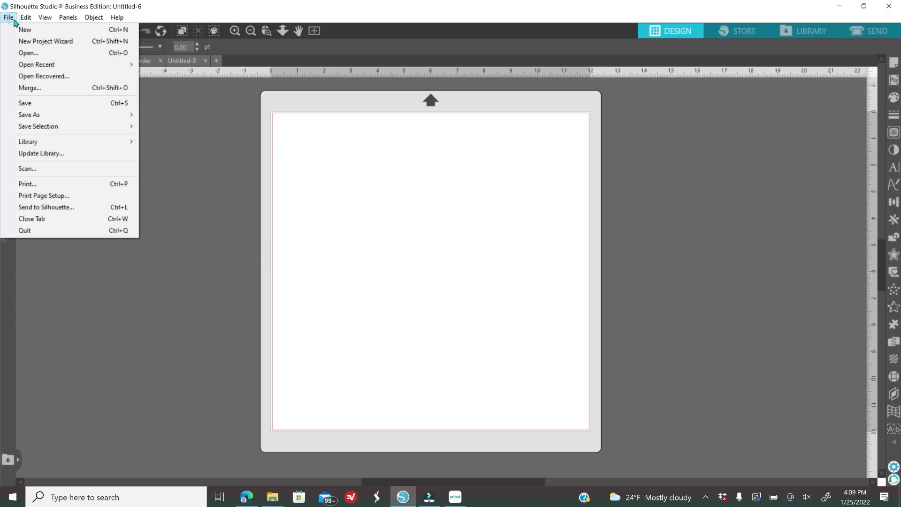
click(34, 88)
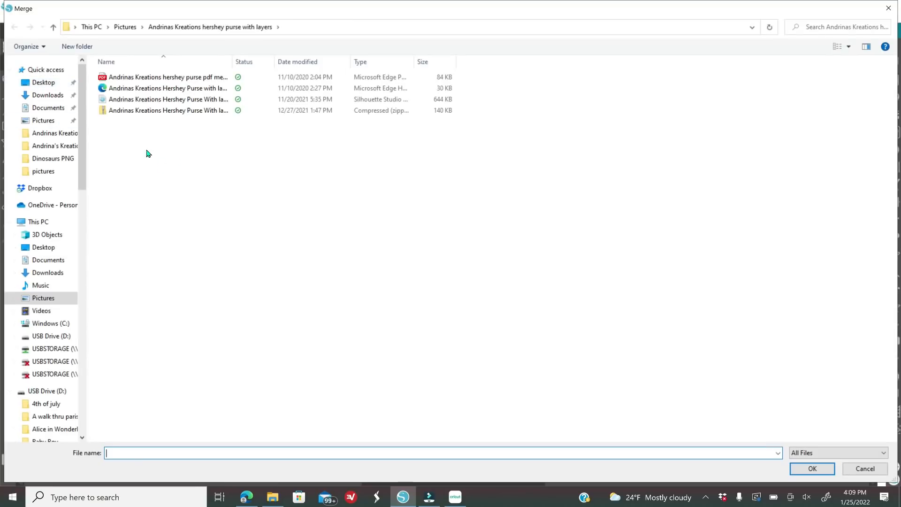
click(53, 299)
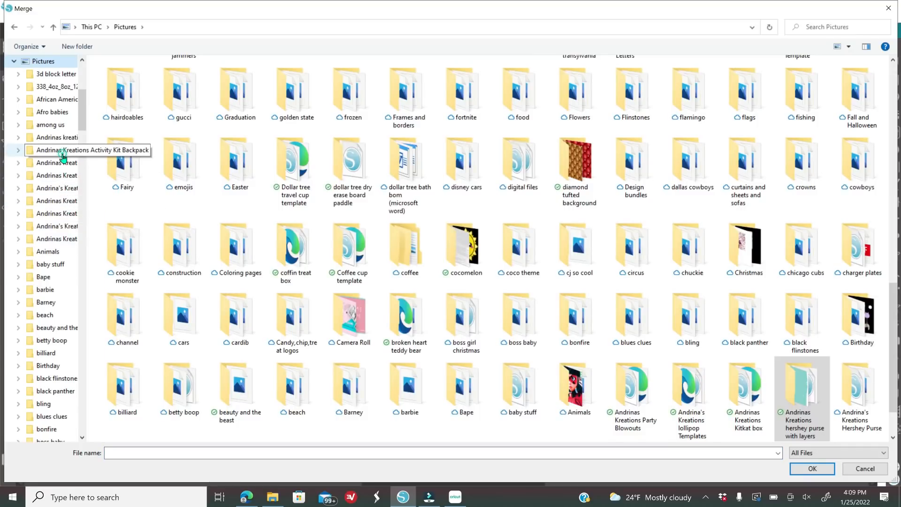
click(63, 151)
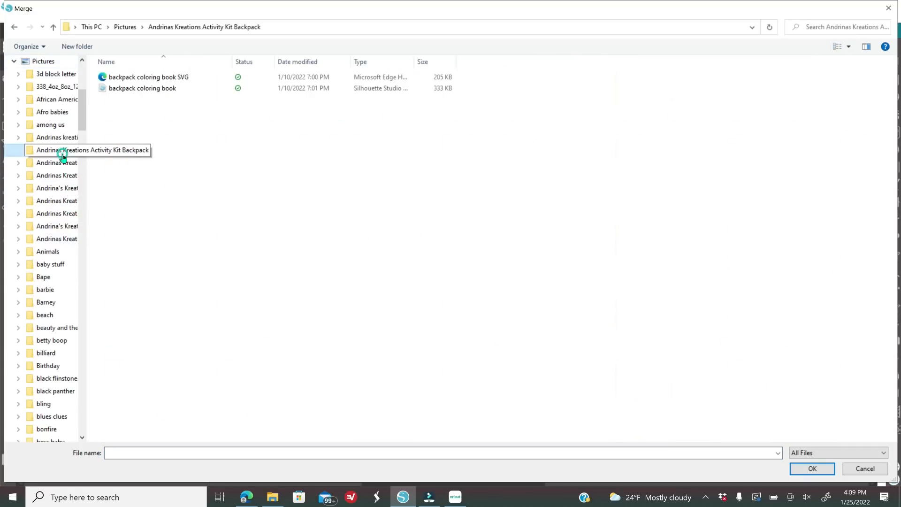
click(158, 96)
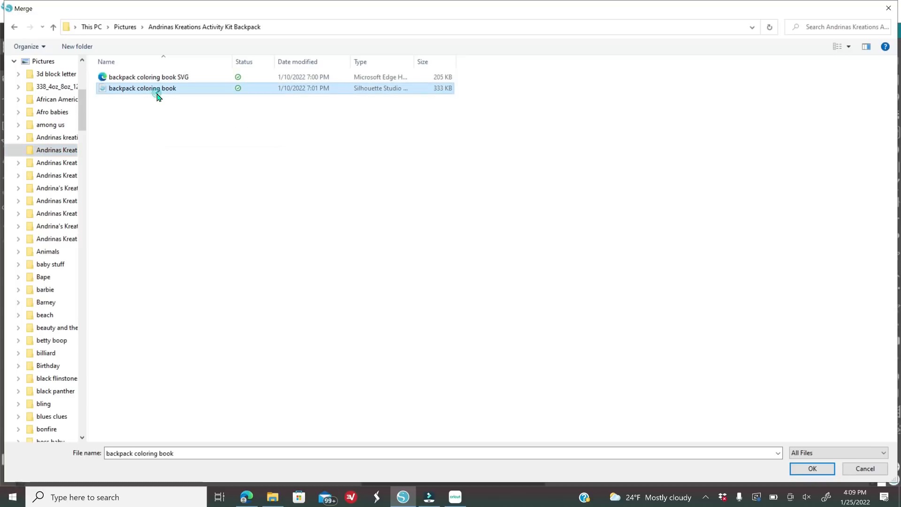
click(824, 469)
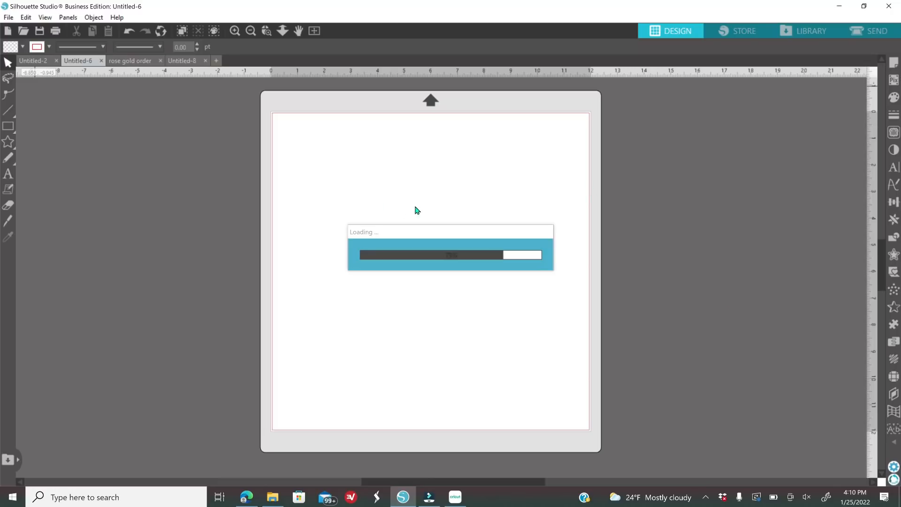
- Shift the merged backpack template slightly beside the mat, ungroup it, and nudge the light pink panel on its own
click(251, 32)
click(252, 33)
drag(309, 277, 289, 224)
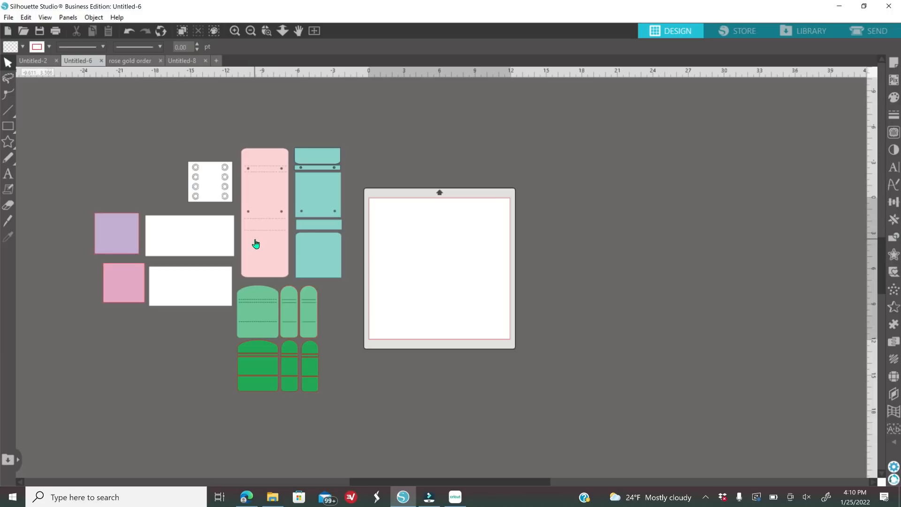
mouse_move(273, 251)
mouse_down()
mouse_move(272, 279)
mouse_move(267, 245)
mouse_up()
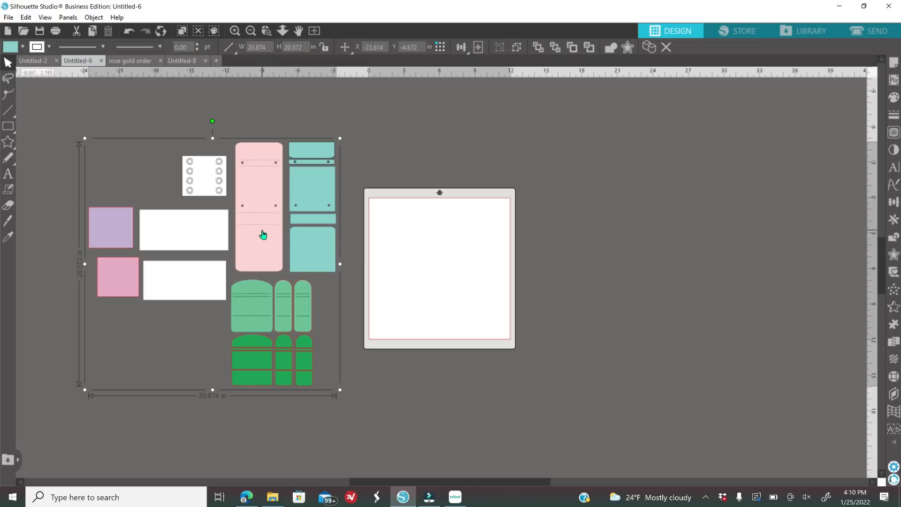
right_click(271, 230)
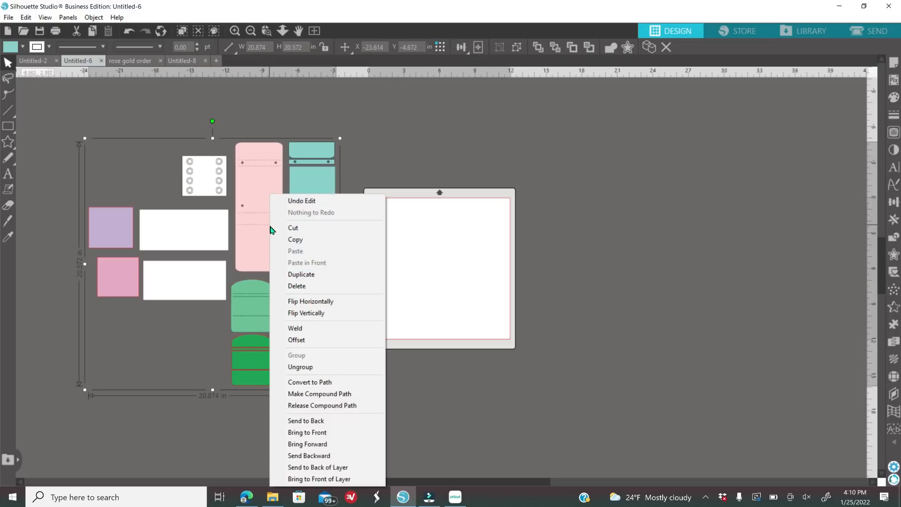
click(325, 367)
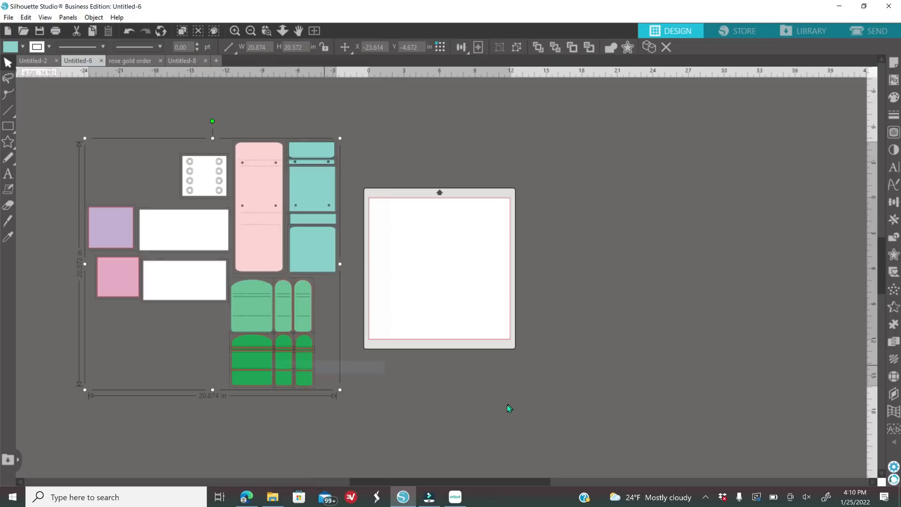
click(488, 414)
mouse_move(259, 251)
mouse_down()
mouse_move(261, 235)
mouse_move(260, 256)
mouse_up()
click(485, 346)
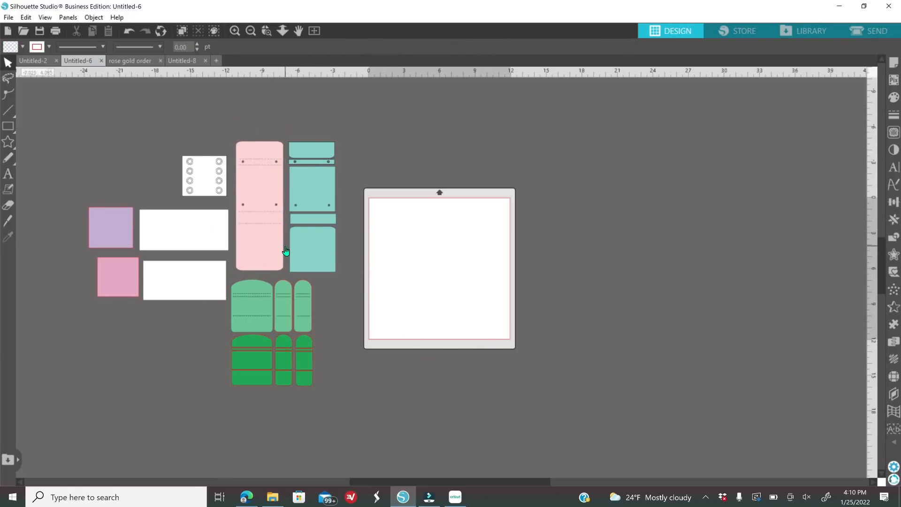
- Reposition the lavender square and the larger white rectangle next to each other, and align the pink square with the smaller white rectangle
click(235, 31)
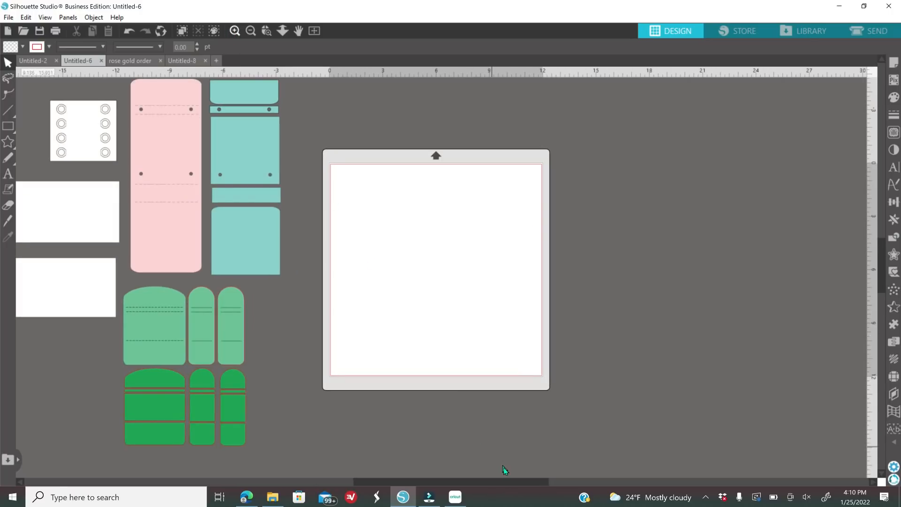
drag(510, 479, 423, 475)
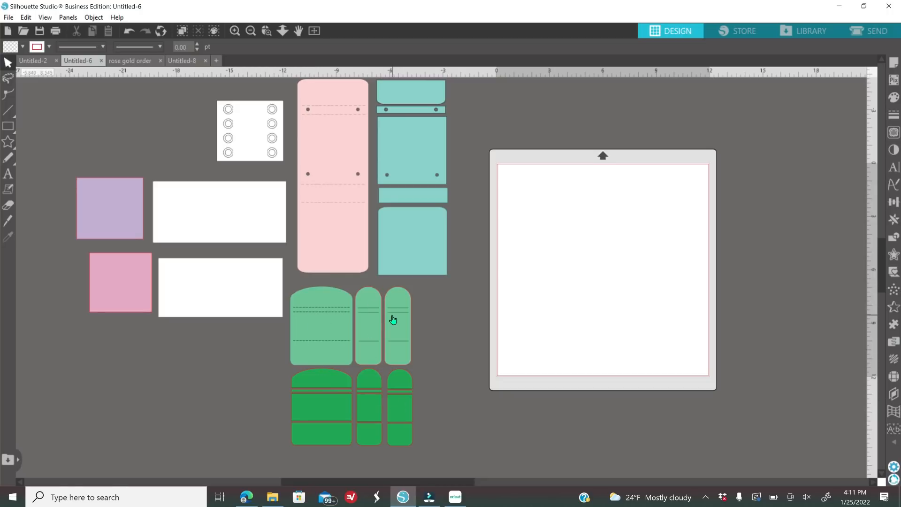
drag(217, 226, 215, 221)
mouse_move(113, 213)
mouse_down()
mouse_move(116, 226)
mouse_move(117, 213)
mouse_up()
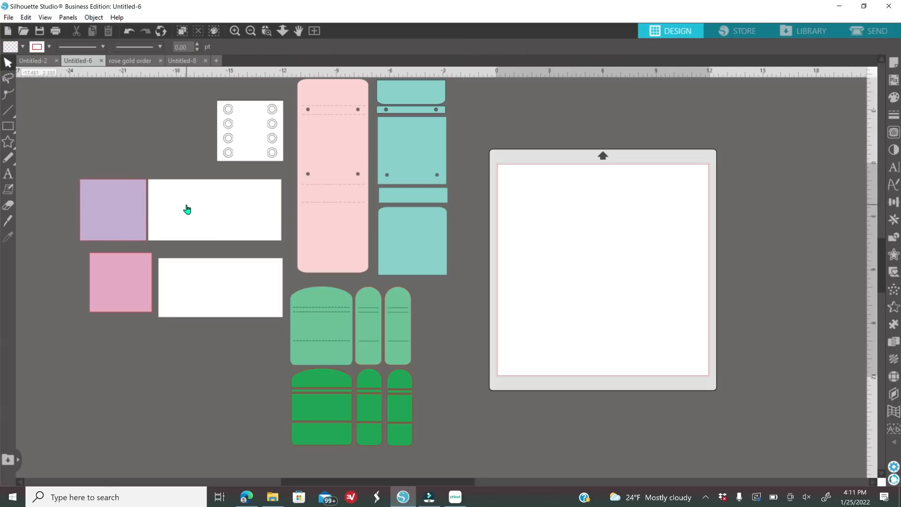
drag(141, 288, 141, 294)
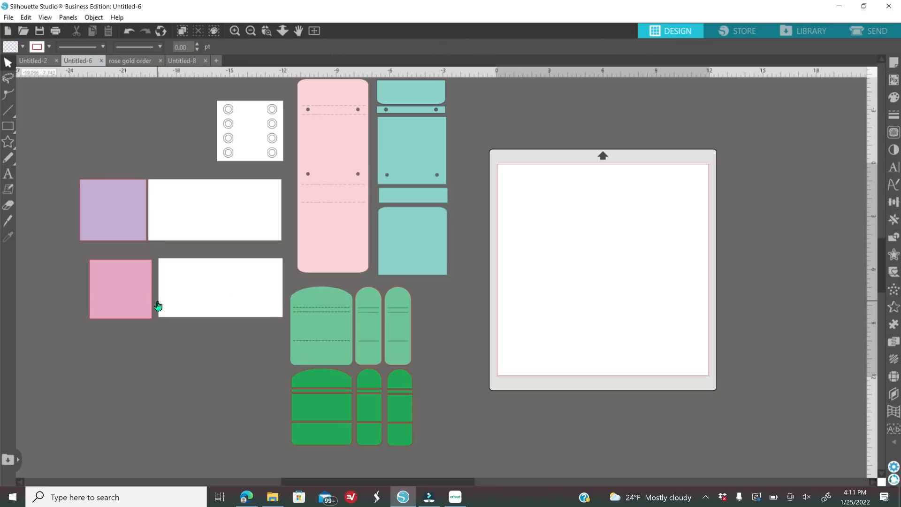
- Check the dimensions of the lavender and pink squares and of the two white rectangles by selecting them one after another
click(212, 230)
click(161, 301)
click(118, 216)
click(137, 309)
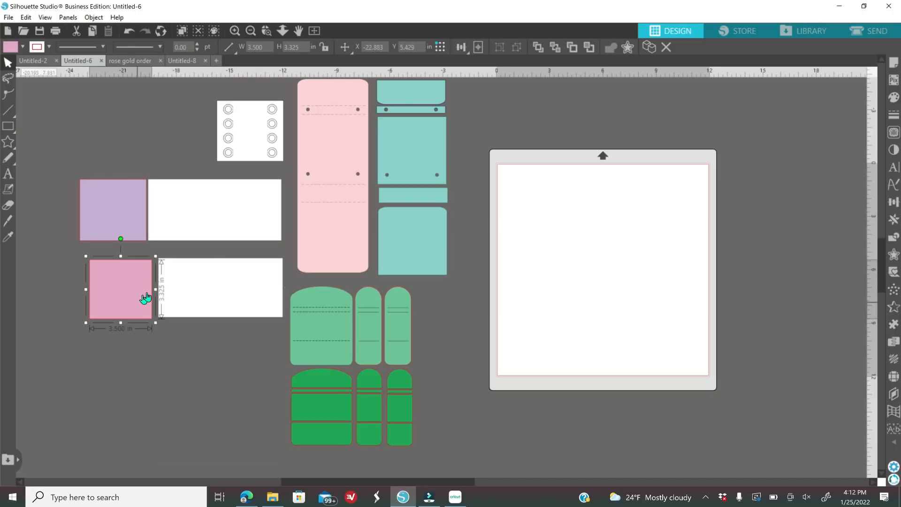
click(212, 292)
click(224, 199)
click(227, 280)
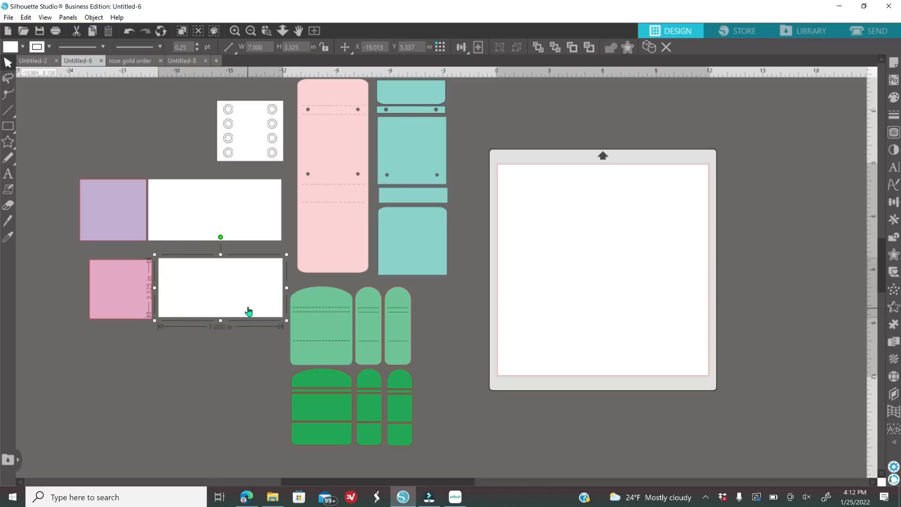
scroll(249, 312, up, 1)
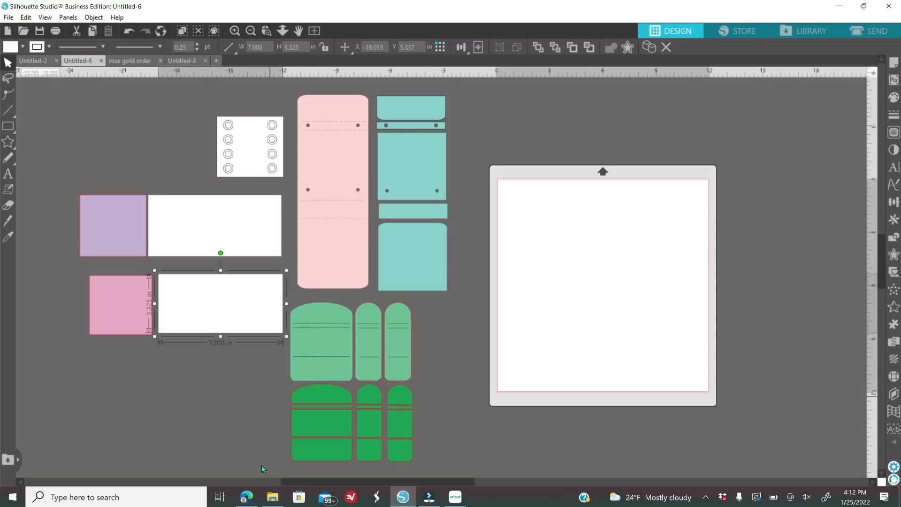
- Switch to the browser, view the Dinosaur Digital Paper page on Creative Fabrica, and return to Silhouette Studio
click(248, 497)
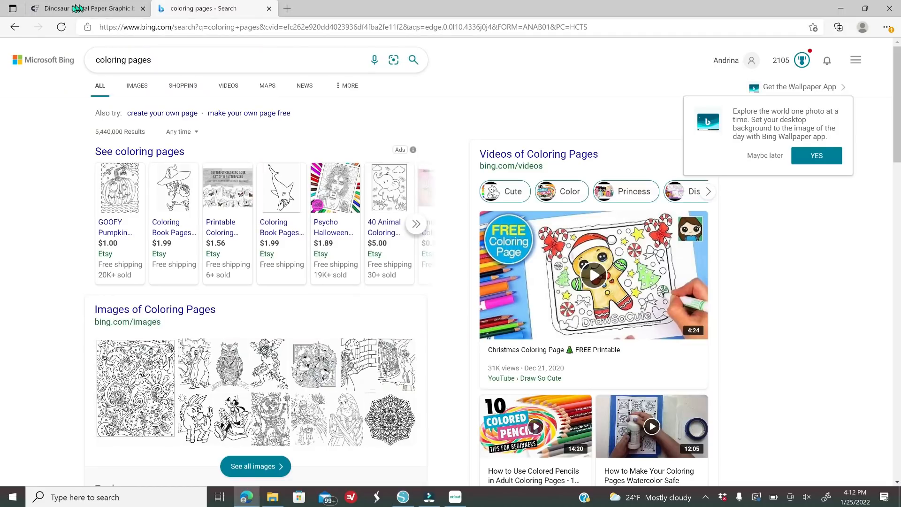
click(87, 9)
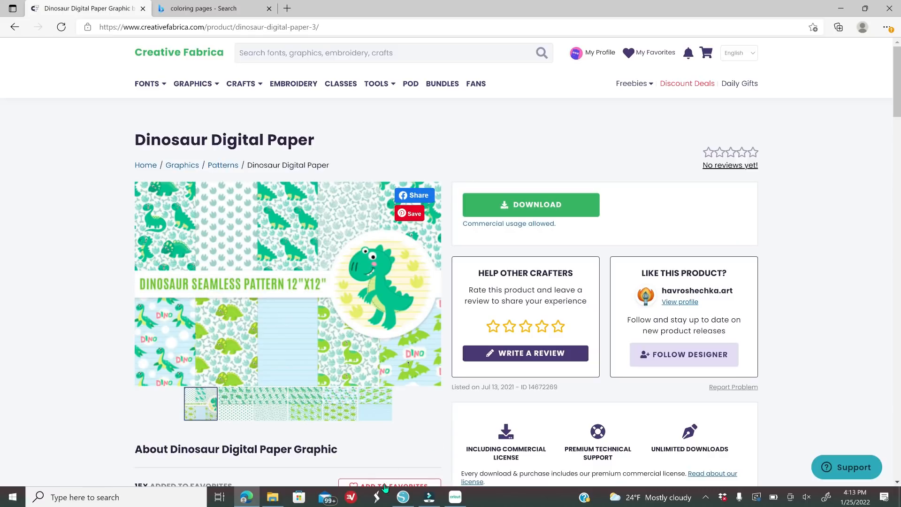
click(402, 497)
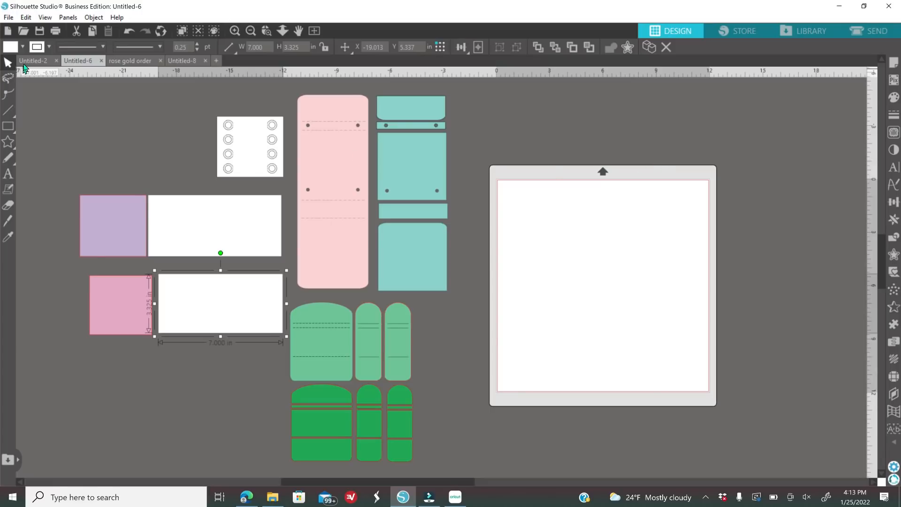
- Merge the diagonally striped DINOS_DIGITAL PAPER-14 into the document from the dinosaurs folder on USB Drive (D:)
click(7, 18)
click(27, 88)
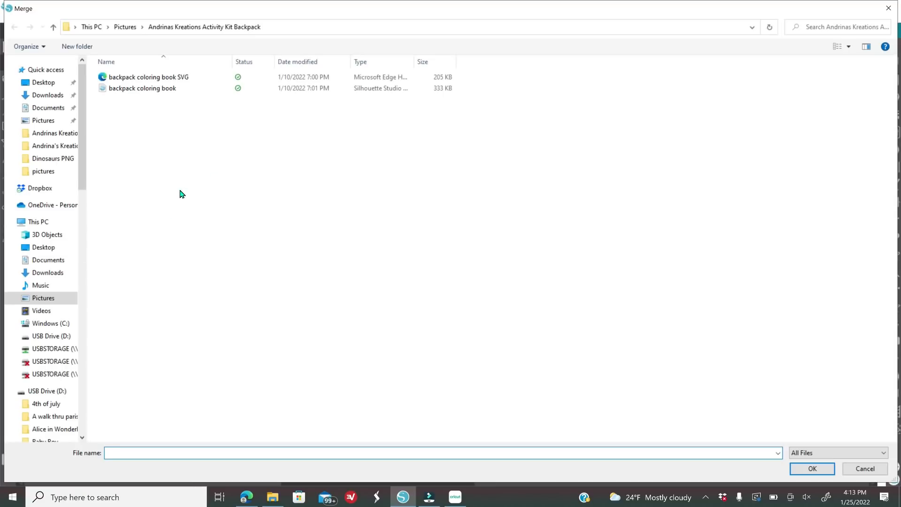
click(58, 336)
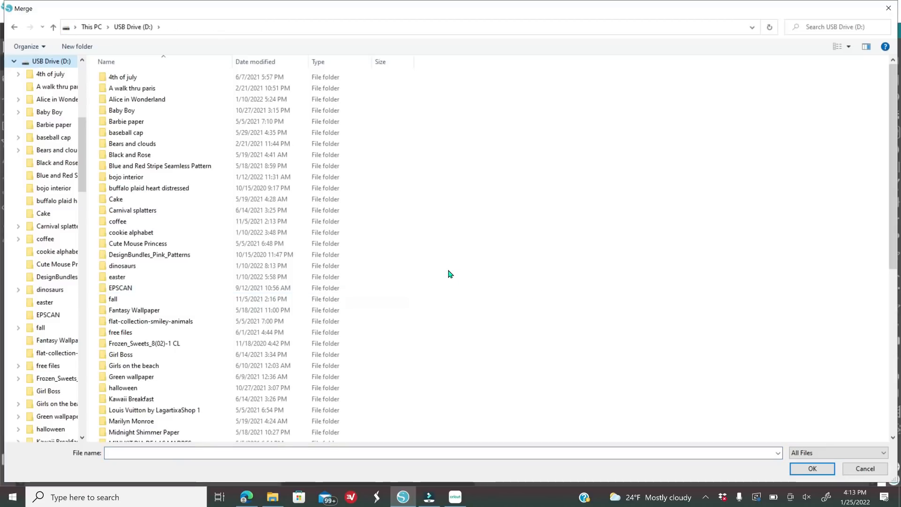
scroll(400, 255, down, 4)
scroll(395, 255, up, 4)
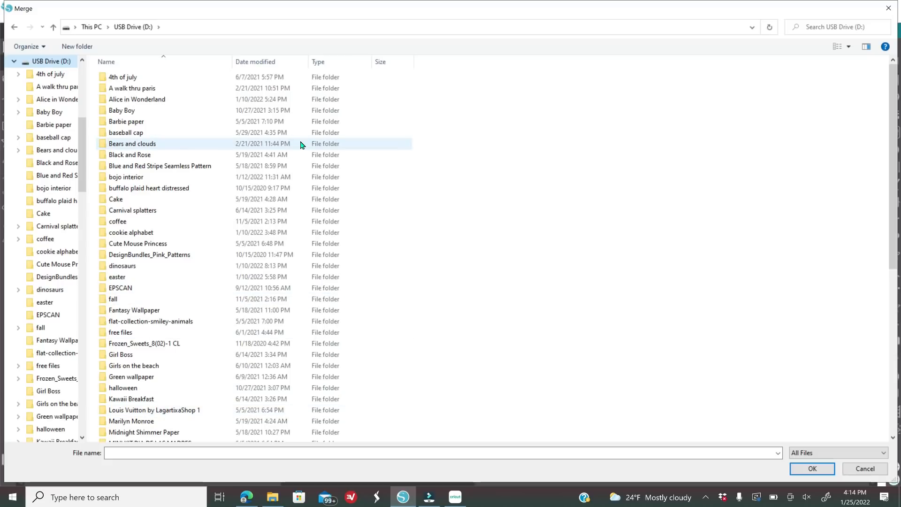
click(153, 267)
double_click(153, 267)
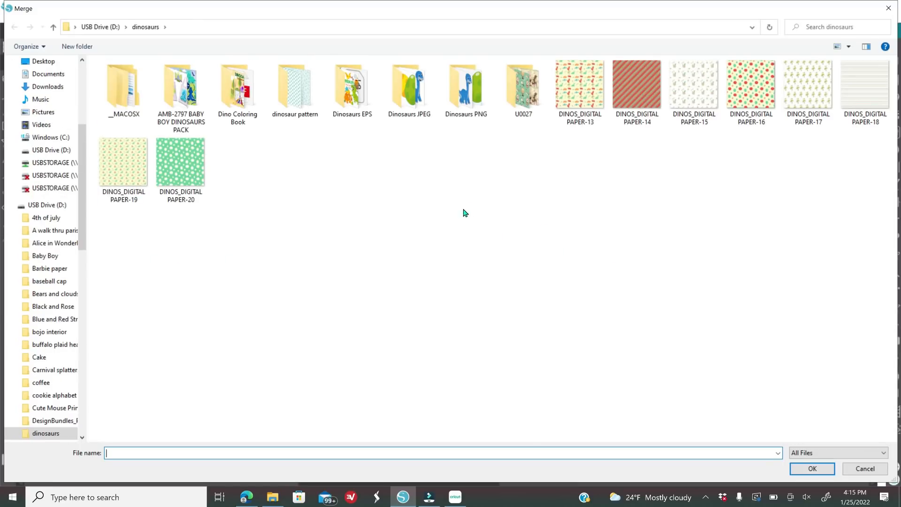
double_click(639, 63)
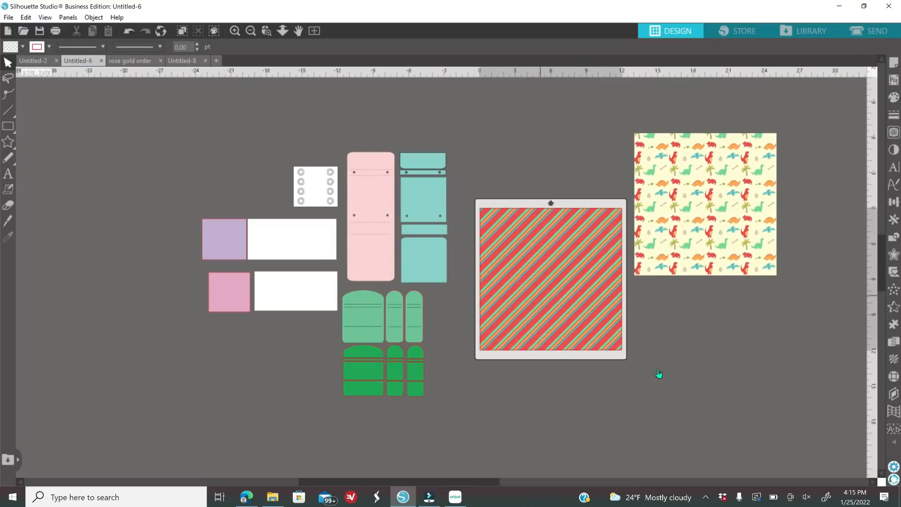
- Merge the lined DINOS_DIGITAL PAPER-18 from the dinosaurs folder and rearrange the digital papers around the mat
click(9, 18)
click(31, 88)
click(865, 82)
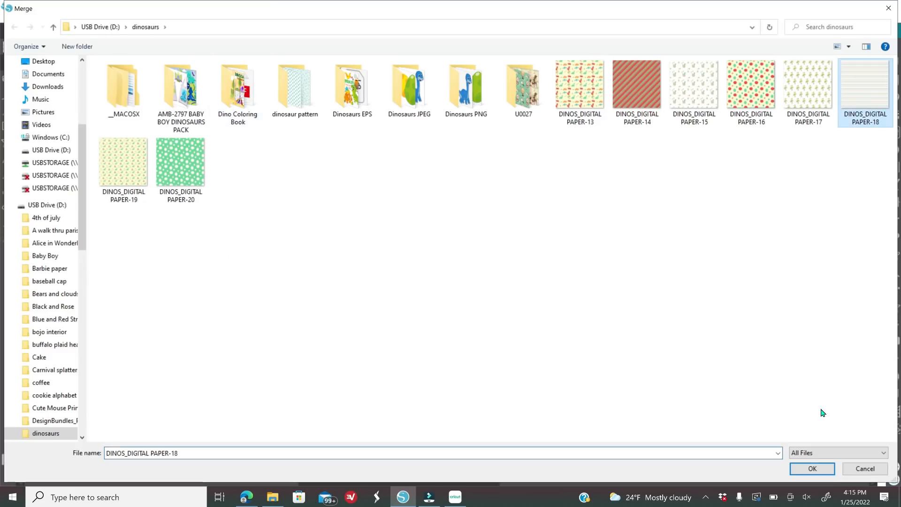
click(812, 469)
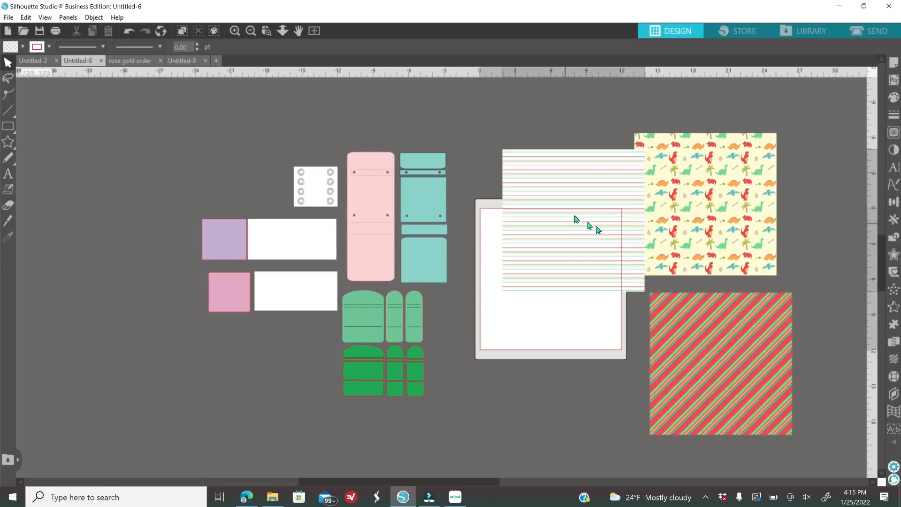
drag(747, 373, 750, 314)
drag(650, 406, 727, 478)
- Open the file chooser for merging another file into the document
click(8, 17)
click(30, 87)
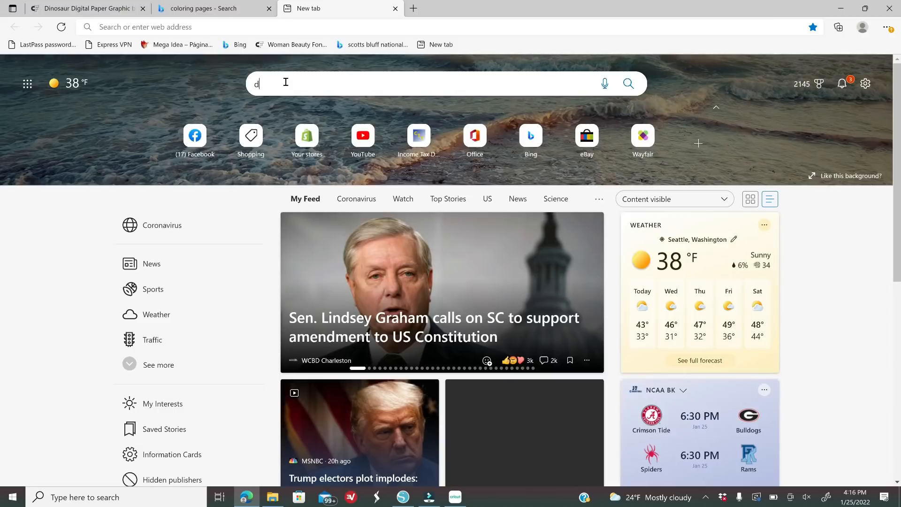
- Search for "dinosaur png" in a new browser tab, browse the image results, and open the green cartoon T-Rex picture
text(dinosu)
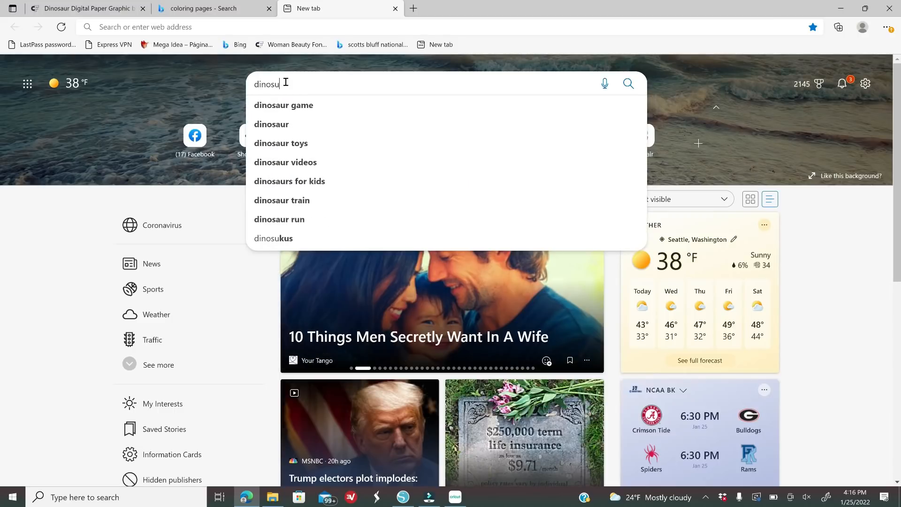
key(BackSpace)
text(aur png)
key(Return)
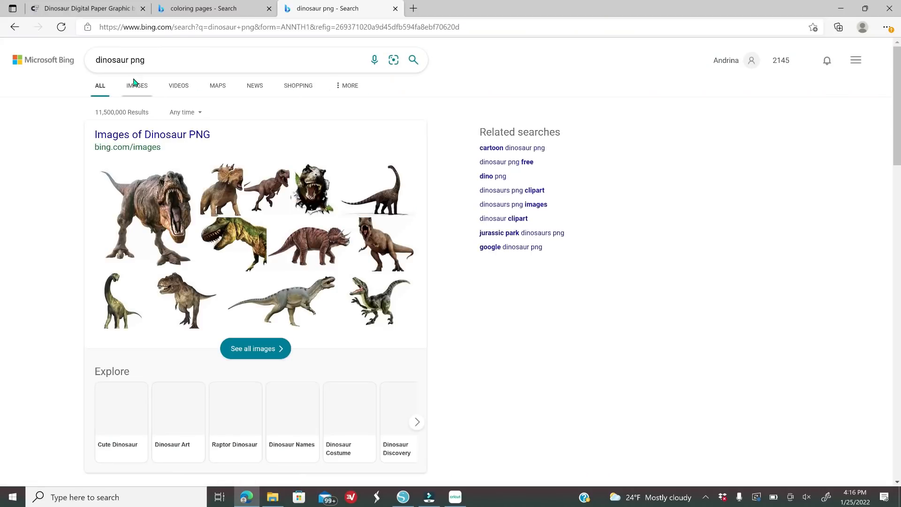
click(141, 88)
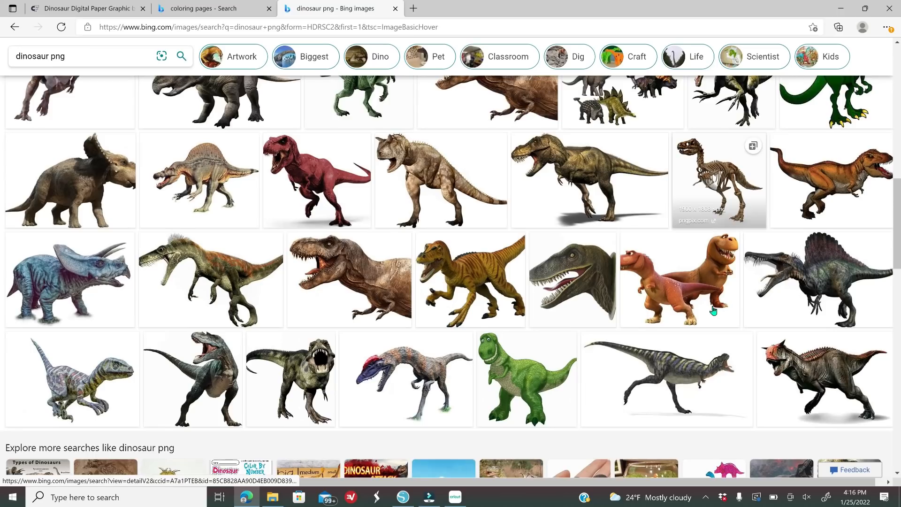
scroll(712, 308, down, 2)
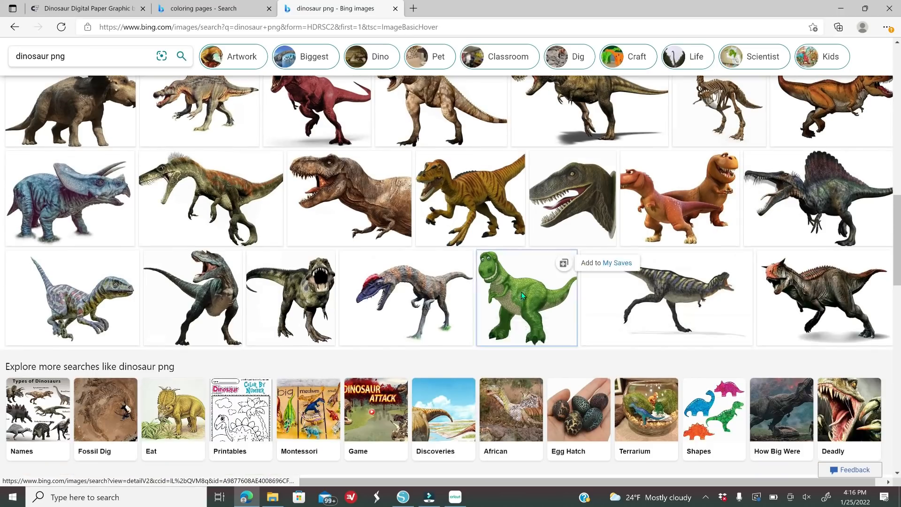
click(522, 294)
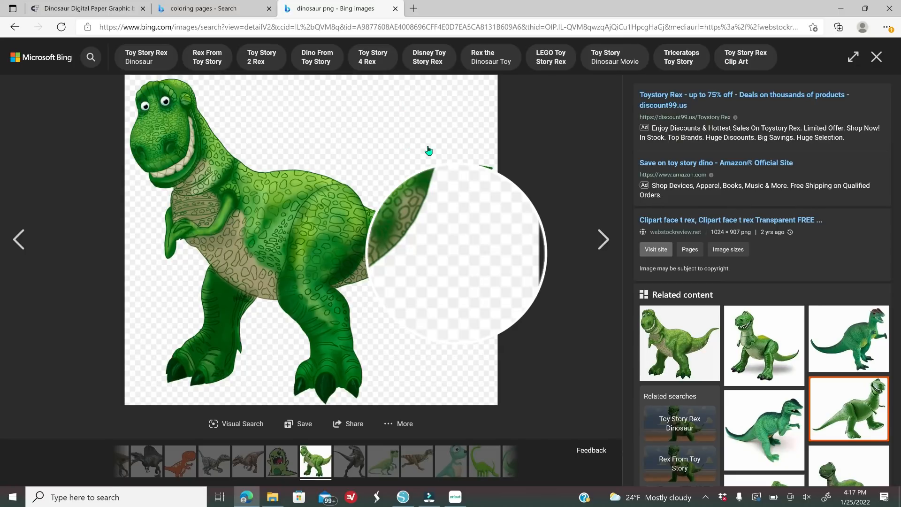
- Switch back to Silhouette Studio, merge the blue long-necked Dinosaurs-12 image into the document, and shrink it
right_click(292, 208)
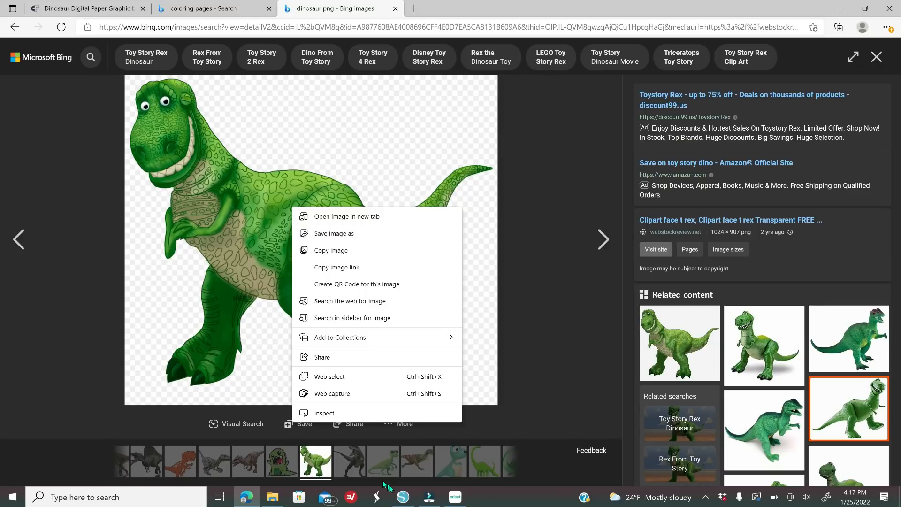
click(403, 498)
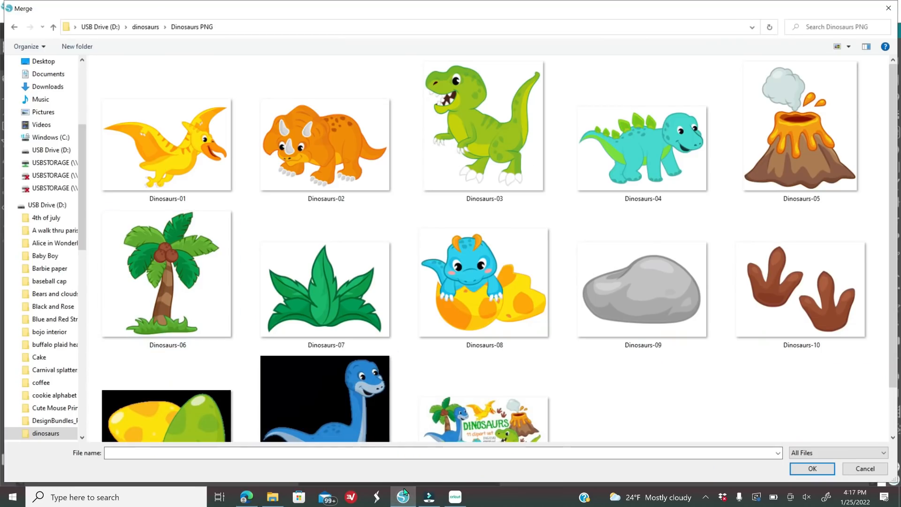
double_click(369, 440)
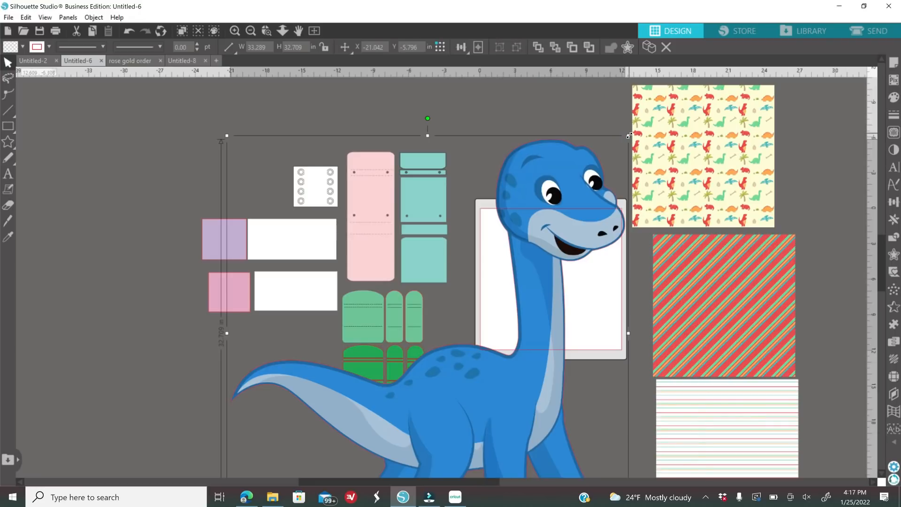
drag(617, 146, 596, 221)
- Merge the yellow and green eggs image from the Dinosaurs PNG folder, shrink it, and arrange it with the blue dinosaur over the mat
click(9, 17)
click(28, 88)
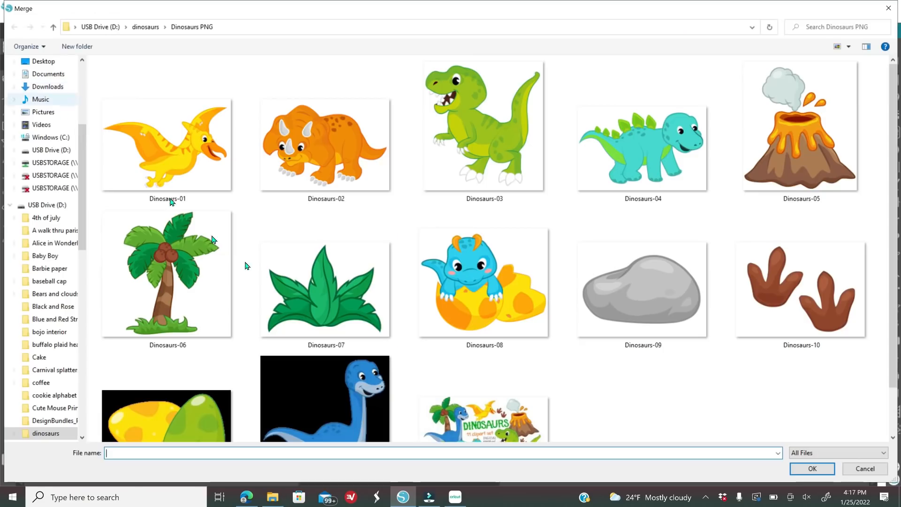
click(812, 469)
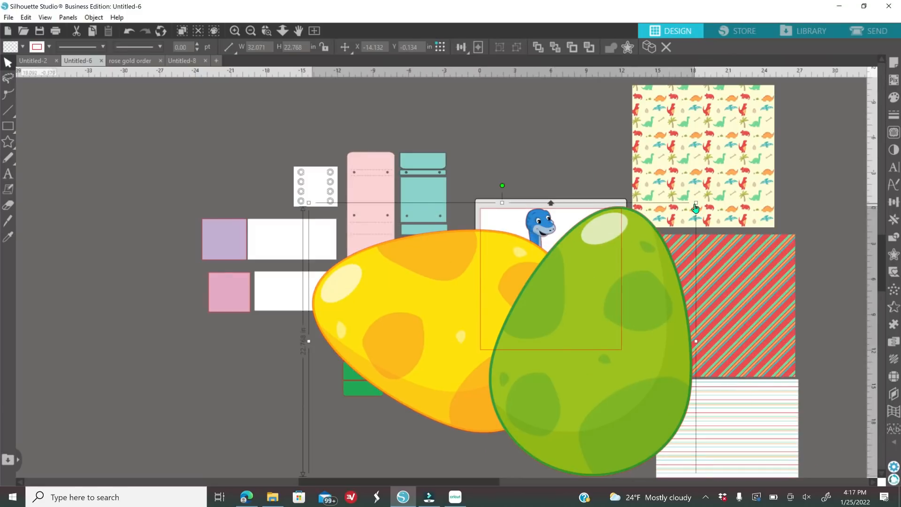
drag(696, 202, 500, 343)
drag(445, 394, 592, 289)
drag(545, 234, 547, 160)
drag(605, 301, 601, 285)
click(446, 413)
- Open the Dinosaurs PNG folder in File Explorer and display its files as large icons
click(272, 497)
double_click(311, 219)
double_click(75, 242)
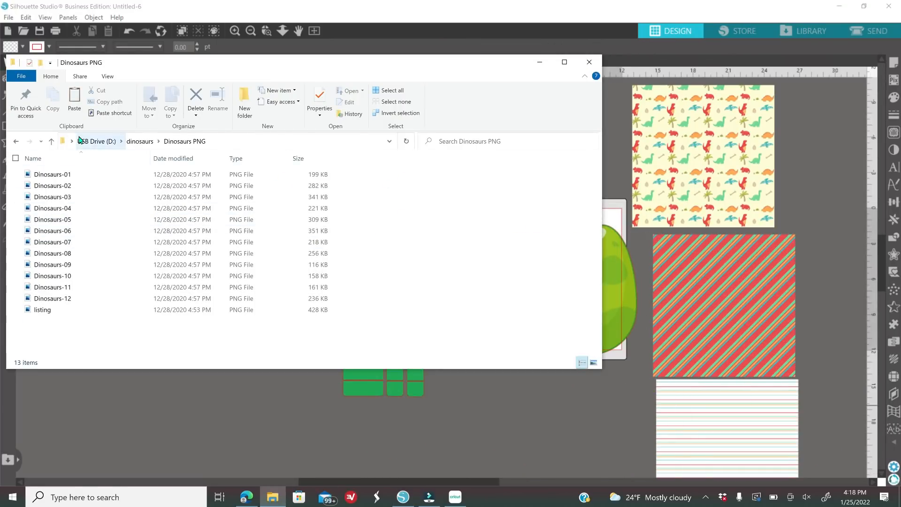
click(108, 76)
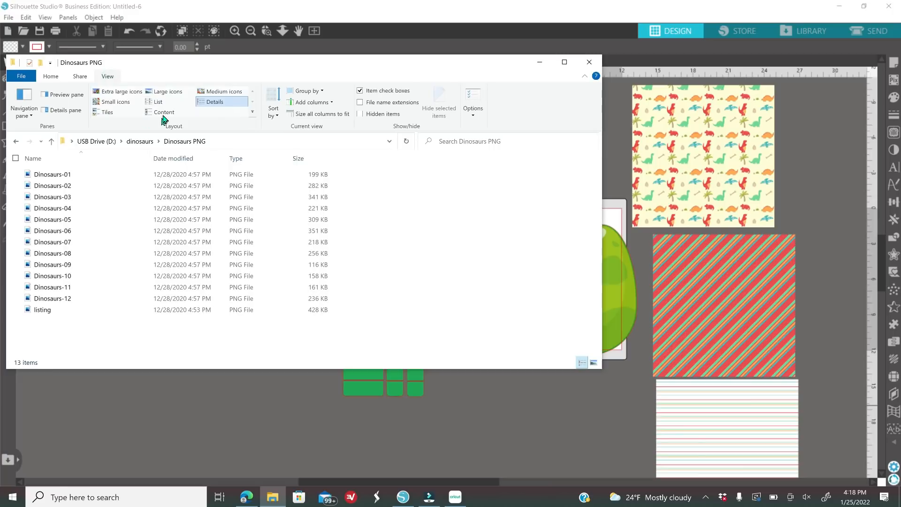
click(167, 91)
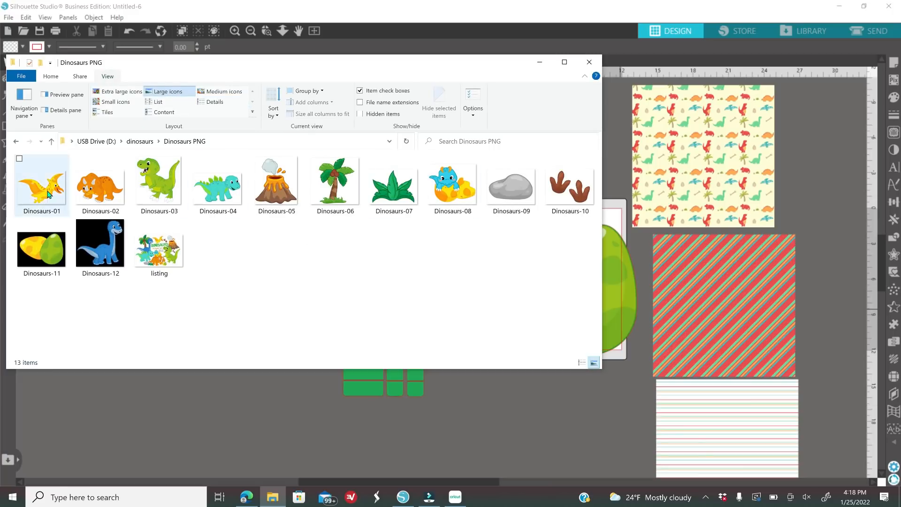
- Add the pterodactyl image Dinosaurs-01 to the document and move the clipart to the empty area beyond the digital papers
drag(41, 185, 527, 402)
click(252, 31)
click(252, 31)
click(251, 31)
drag(488, 274, 586, 223)
drag(478, 305, 601, 300)
drag(473, 239, 606, 353)
- Add Dinosaurs-04, Dinosaurs-09, Dinosaurs-02, Dinosaurs-06 and Dinosaurs-08 from the Dinosaurs PNG folder to the empty area of the document
click(273, 496)
drag(217, 186, 608, 370)
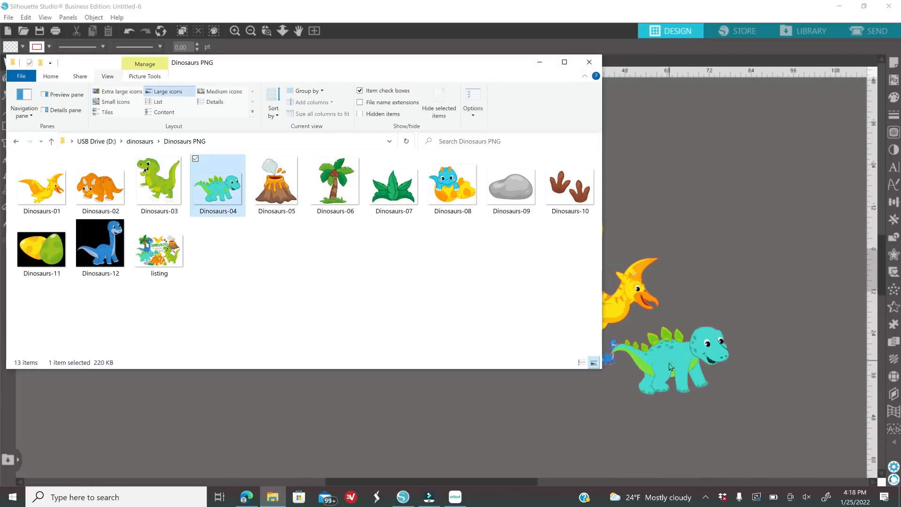
drag(512, 186, 679, 192)
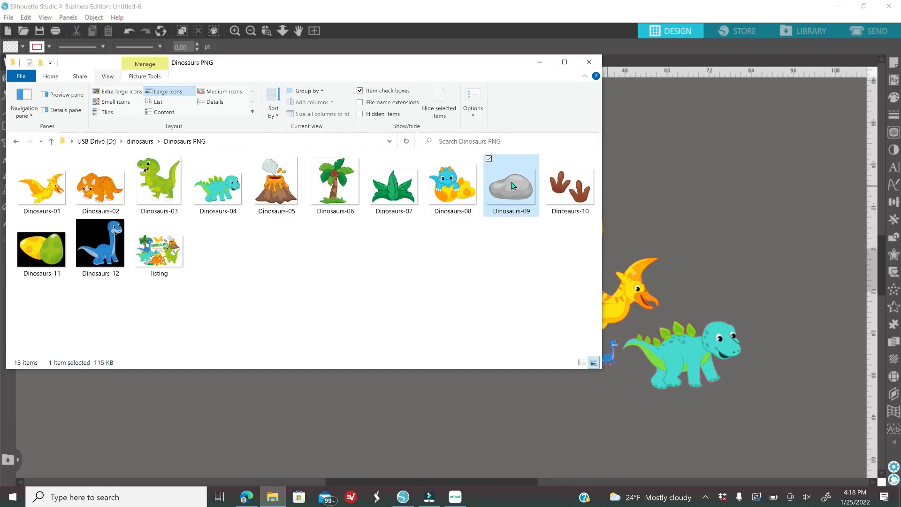
click(272, 497)
click(271, 497)
drag(101, 186, 771, 324)
drag(336, 185, 754, 399)
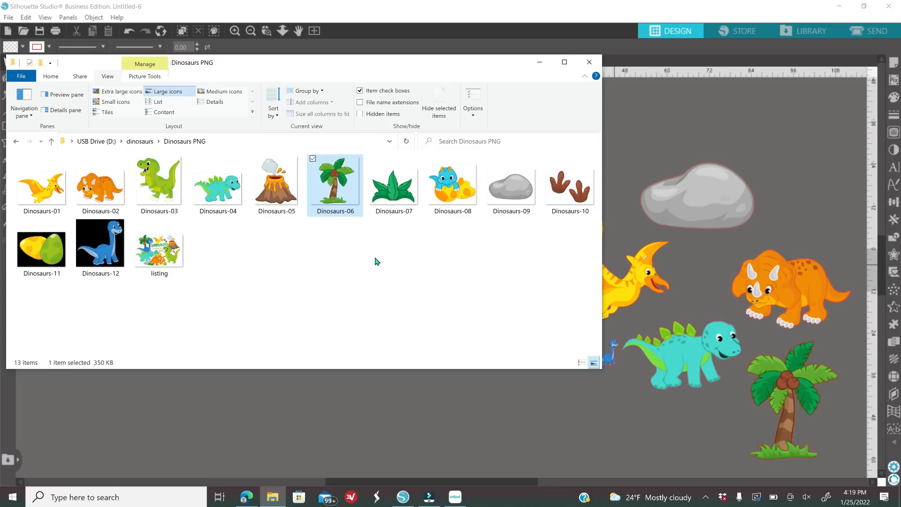
drag(444, 205, 723, 123)
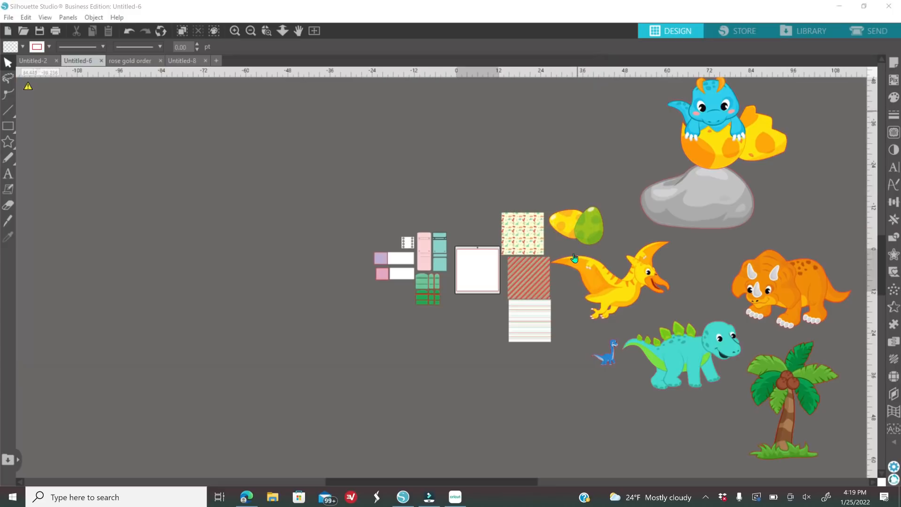
- Scale all the clipart images down together beside the digital papers and move the rock out from behind the hatching dinosaur
click(235, 31)
drag(423, 481, 507, 482)
click(251, 31)
drag(549, 133, 535, 238)
drag(369, 154, 492, 310)
drag(446, 225, 466, 286)
click(235, 31)
click(234, 31)
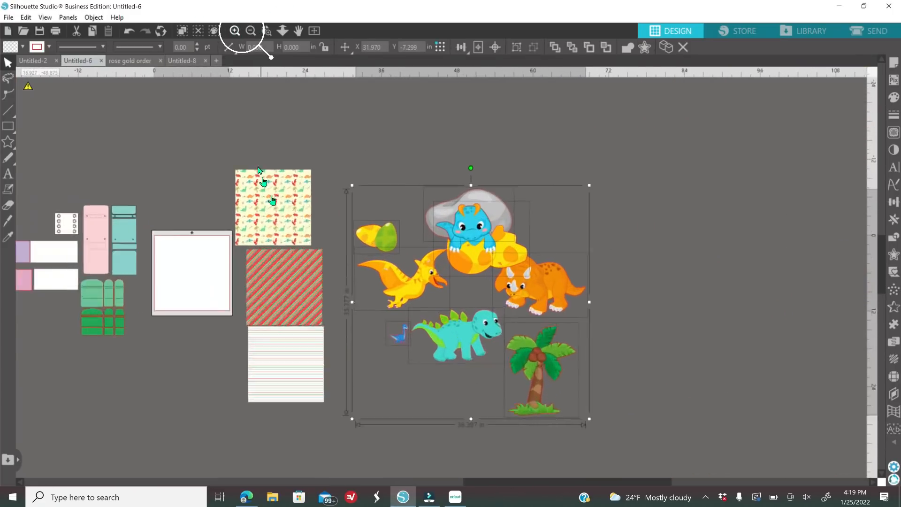
mouse_move(610, 481)
mouse_down()
mouse_move(484, 482)
mouse_move(604, 479)
mouse_up()
click(528, 102)
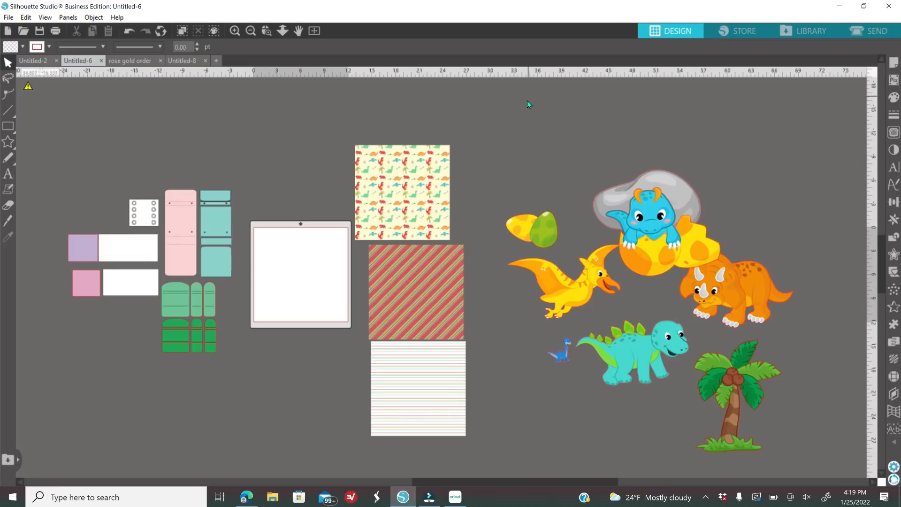
drag(664, 179, 588, 139)
- Select all the dinosaur clipart images and make their line color transparent
drag(480, 104, 765, 418)
click(893, 114)
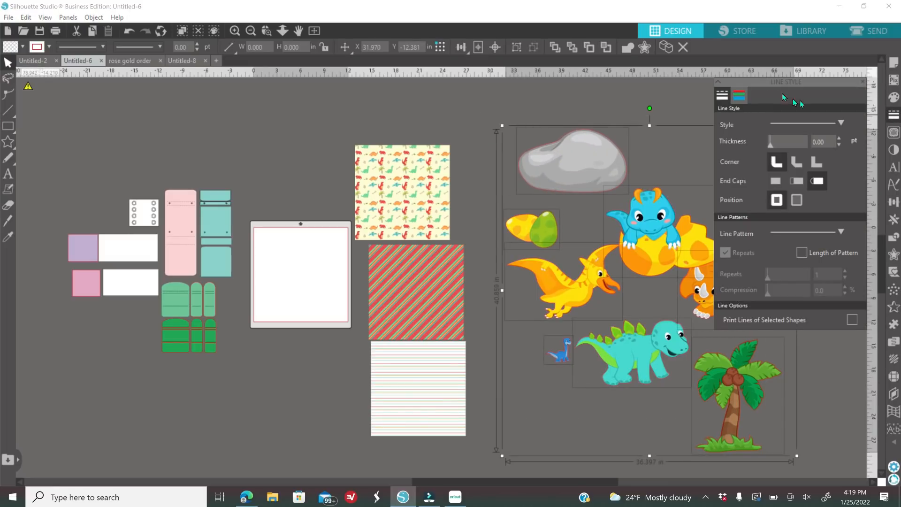
click(739, 96)
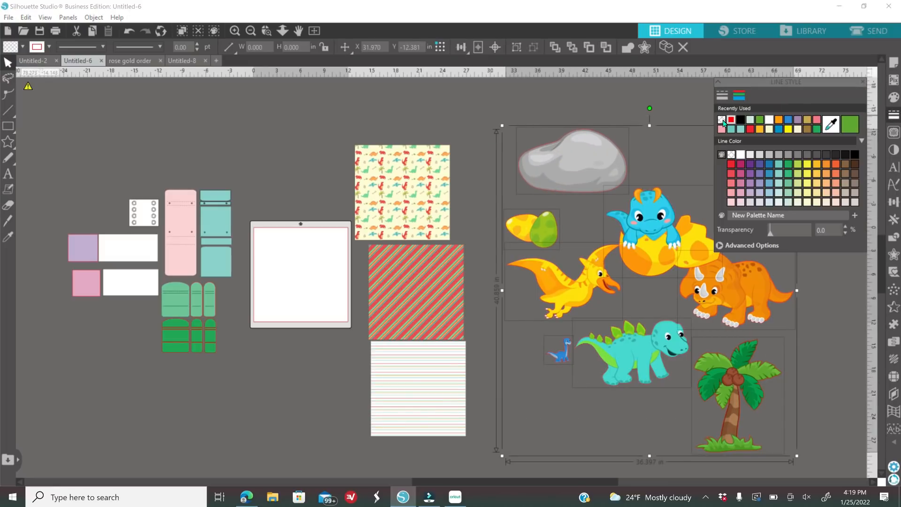
click(862, 83)
- Rearrange the rock, eggs, dinosaurs and palm tree into a tighter cluster beside the digital papers
drag(572, 160, 560, 144)
drag(535, 229, 520, 211)
drag(573, 286, 546, 273)
drag(650, 235, 641, 210)
drag(737, 291, 676, 291)
drag(629, 352, 614, 329)
drag(732, 395, 753, 255)
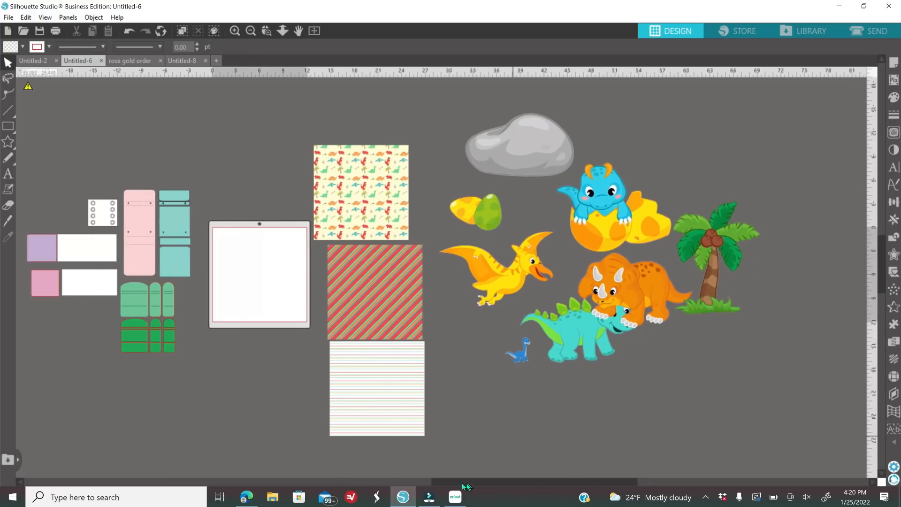
- Move the plain teal strip out from between the teal backpack pieces to the mat's edge
drag(463, 483, 410, 483)
click(234, 30)
click(234, 31)
click(235, 31)
click(234, 30)
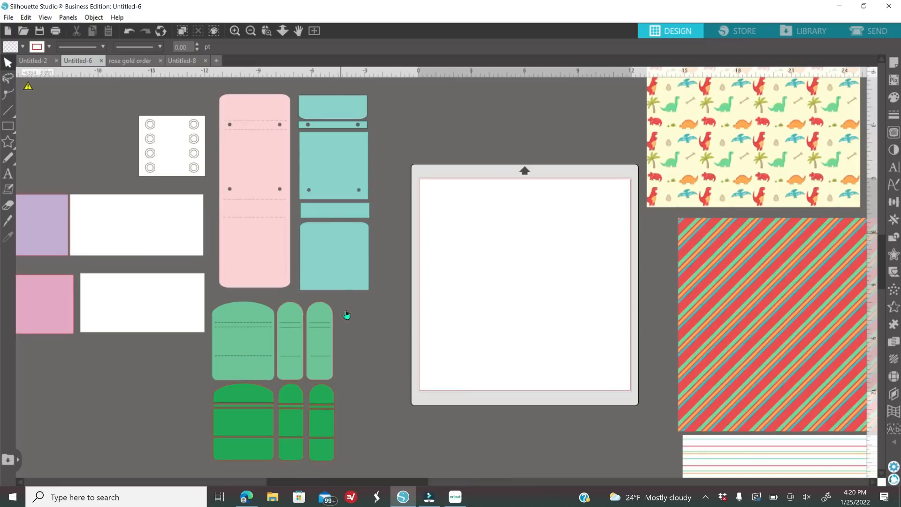
drag(394, 485, 371, 485)
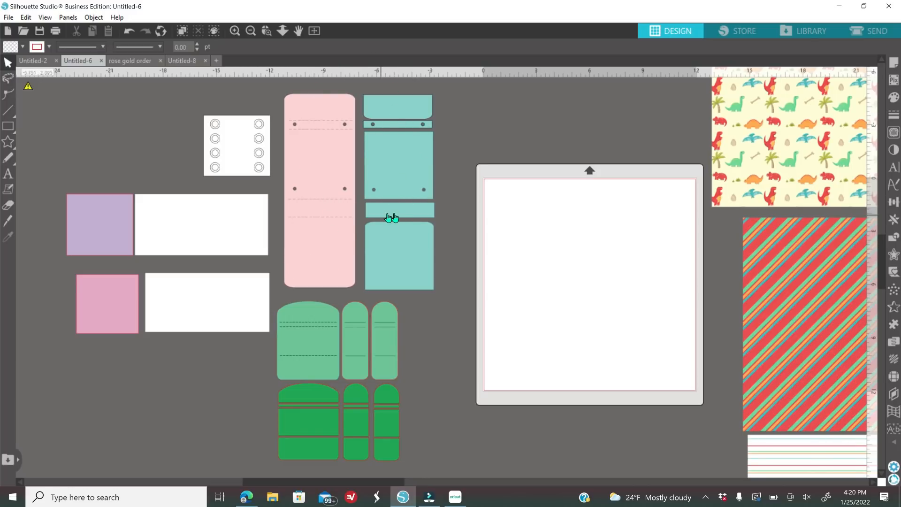
drag(396, 219, 420, 221)
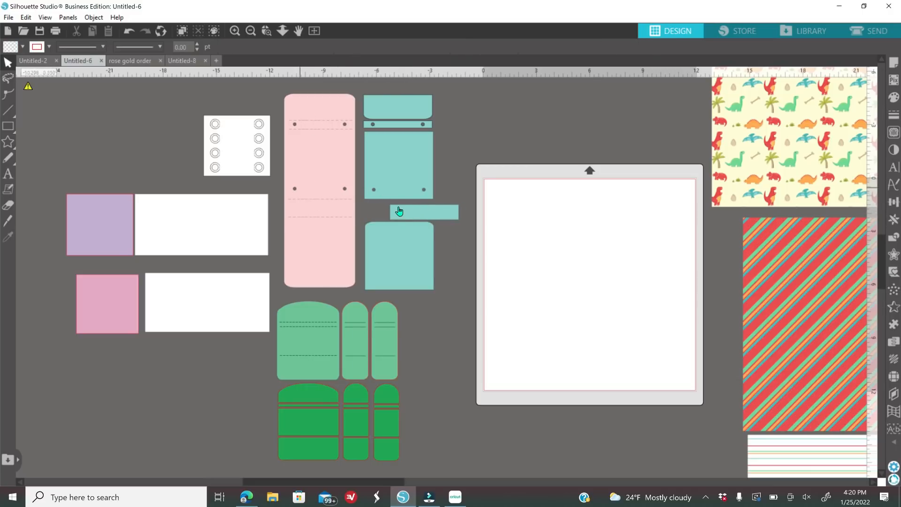
drag(405, 215, 424, 323)
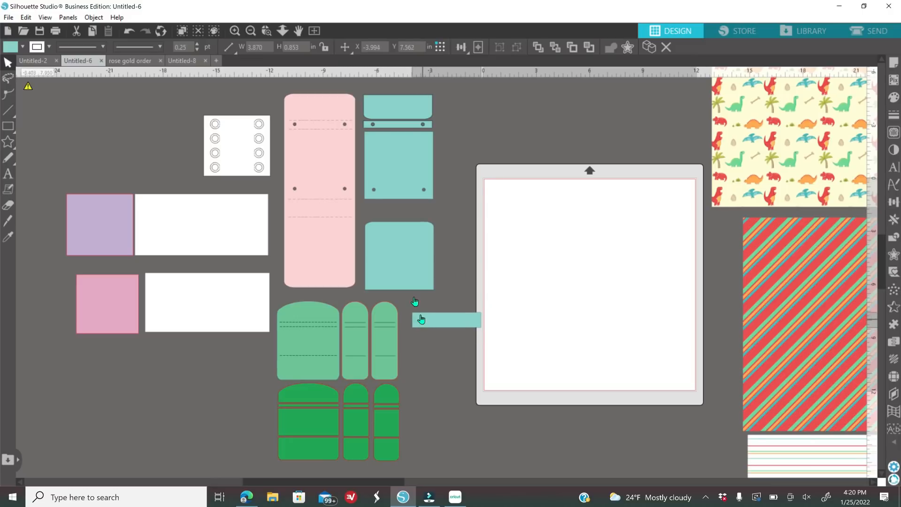
- Move the square teal panel and the narrow strip with holes down toward the rounded teal pocket piece
click(385, 248)
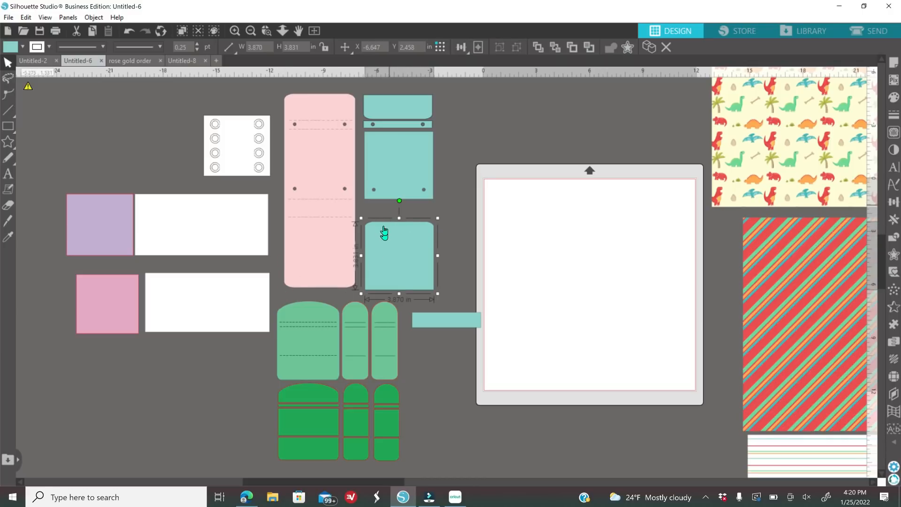
drag(394, 160, 395, 181)
drag(392, 126, 394, 146)
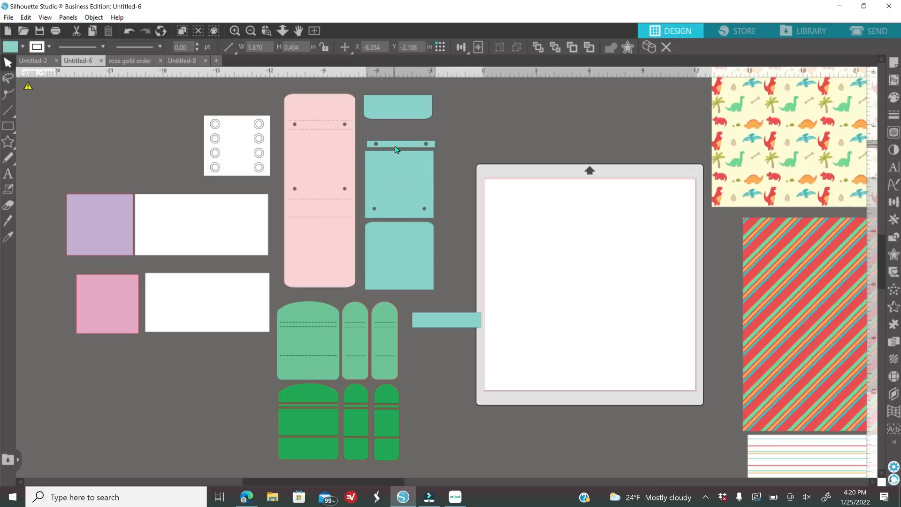
- Place the teal flap over the upper edge of the rounded pocket piece, in front of it, and align their edges
drag(401, 113, 479, 169)
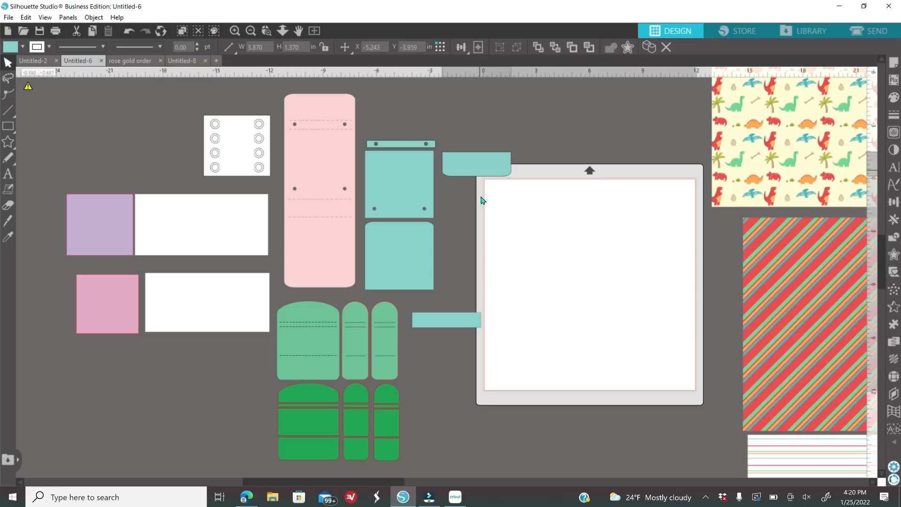
drag(481, 200, 458, 245)
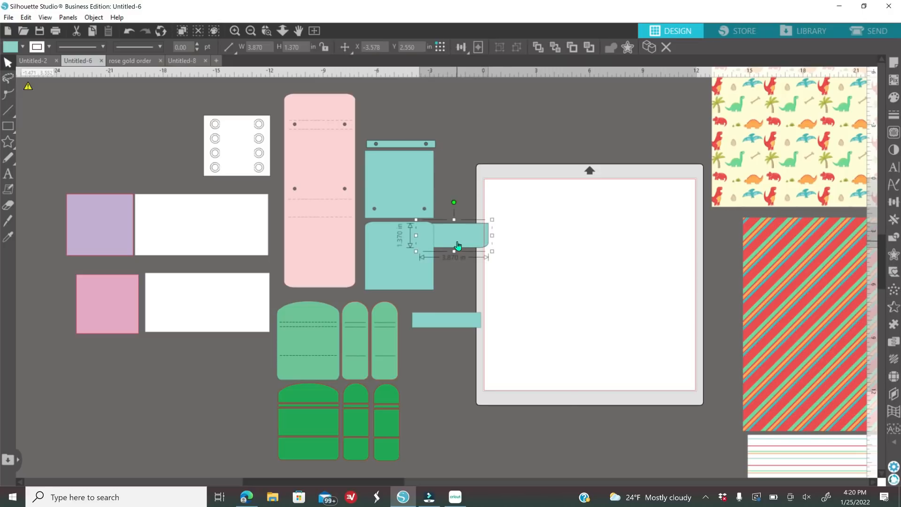
right_click(458, 245)
click(502, 435)
drag(449, 237, 412, 237)
right_click(432, 249)
click(475, 229)
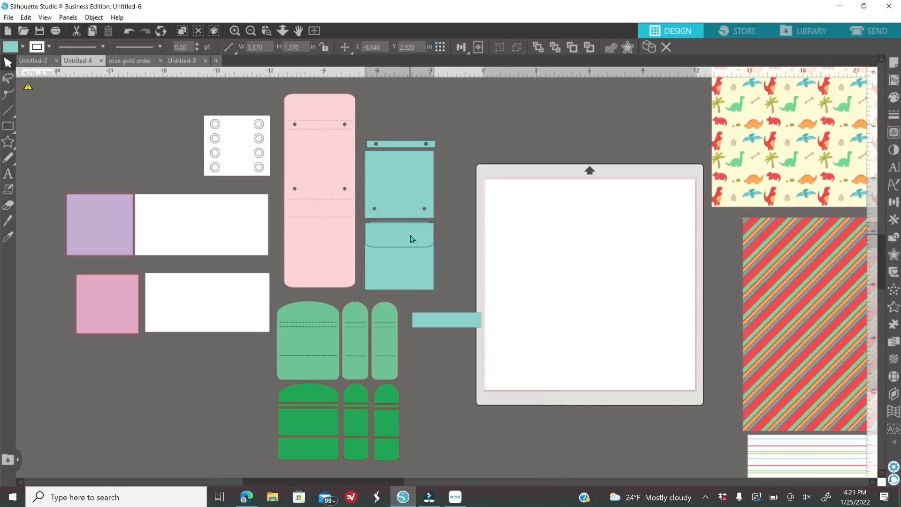
click(425, 273)
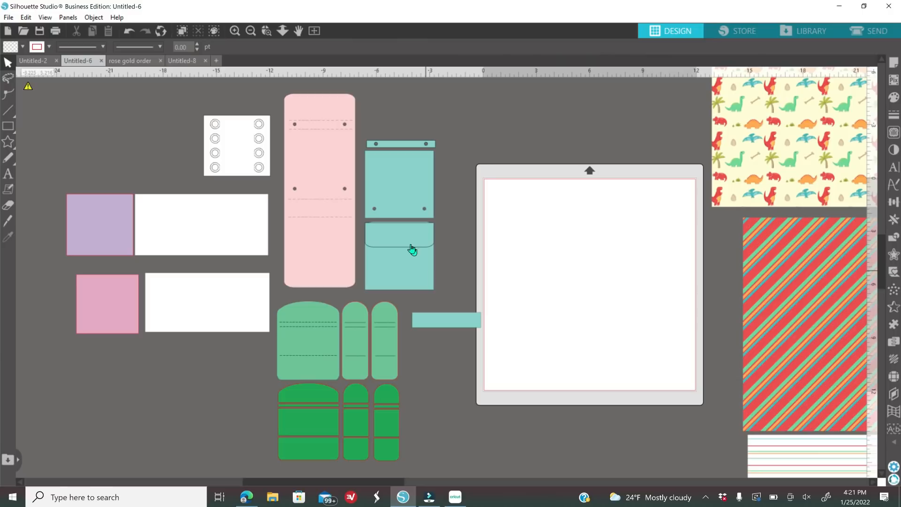
mouse_move(410, 232)
mouse_down()
mouse_move(425, 234)
mouse_move(411, 232)
mouse_up()
click(575, 277)
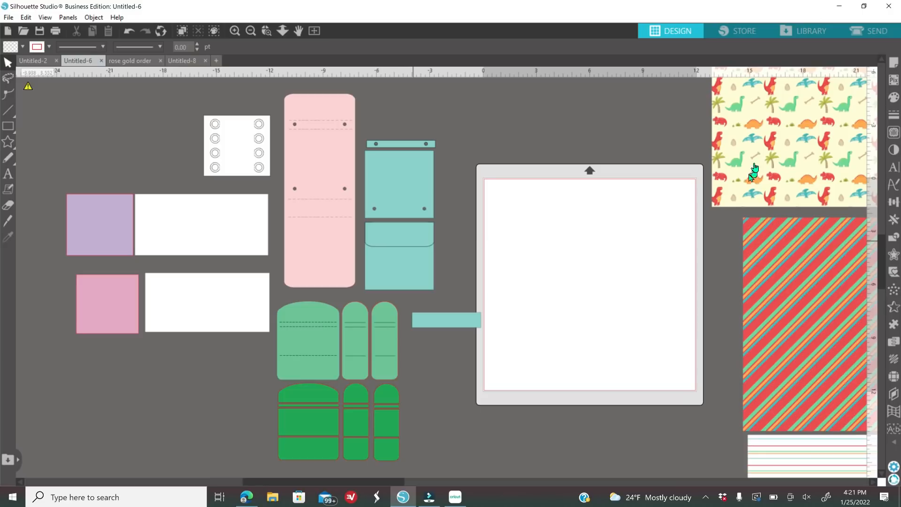
- Move the dinosaur-patterned paper onto the mat and send it to the back
drag(791, 109, 584, 203)
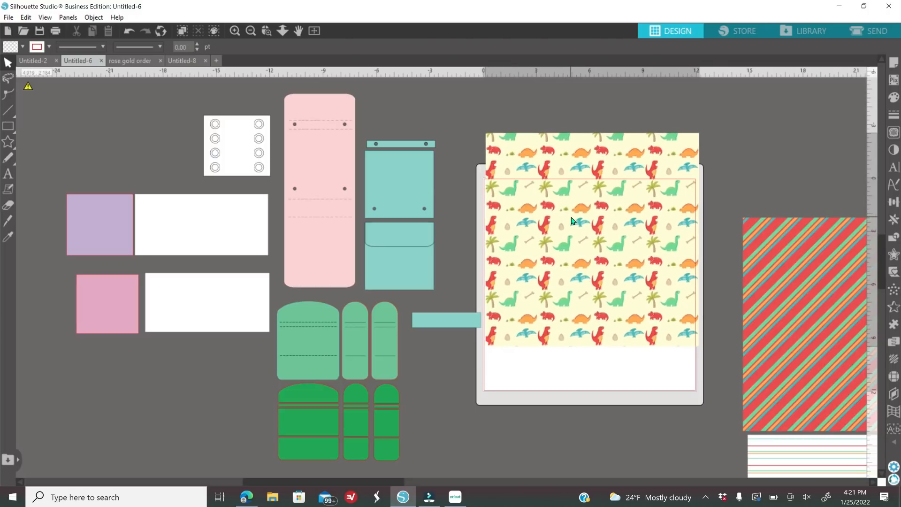
click(612, 215)
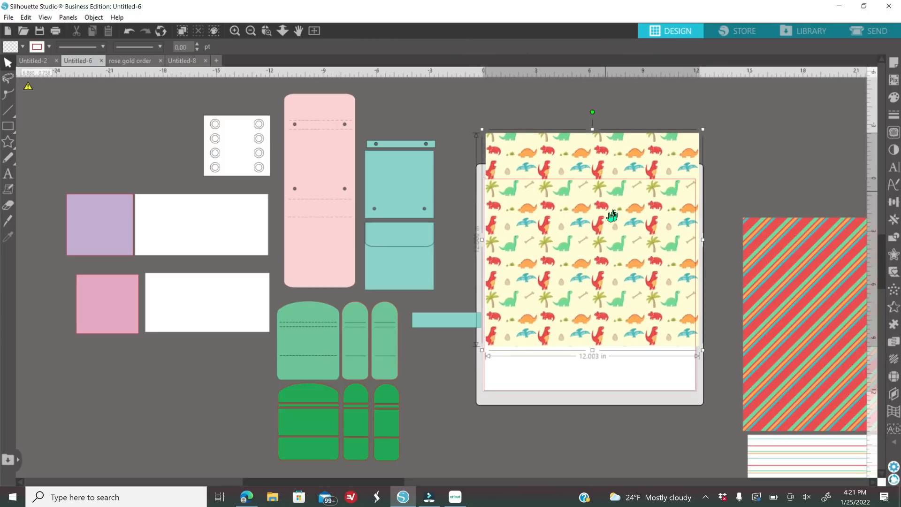
right_click(606, 216)
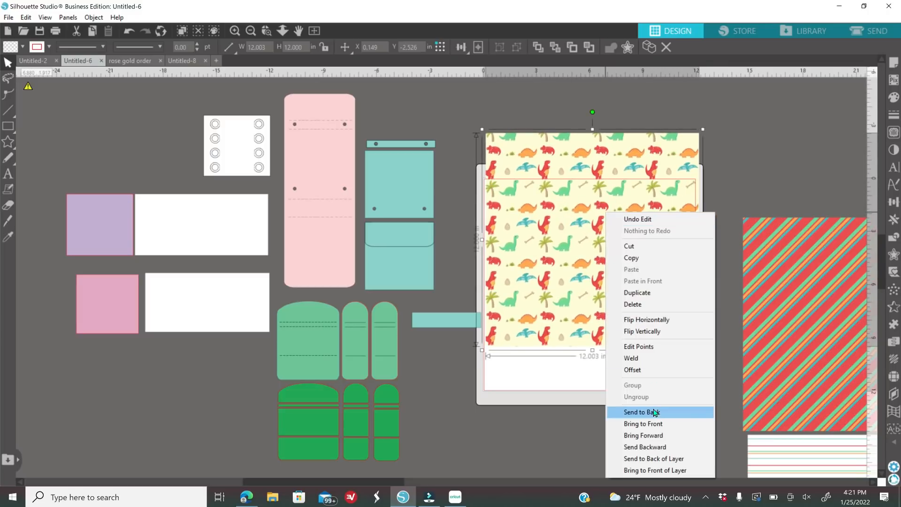
click(641, 412)
- Position the dinosaur-patterned paper behind the teal backpack pieces and resize it to about 9 in square so it covers them
drag(625, 333, 483, 294)
drag(563, 95, 487, 137)
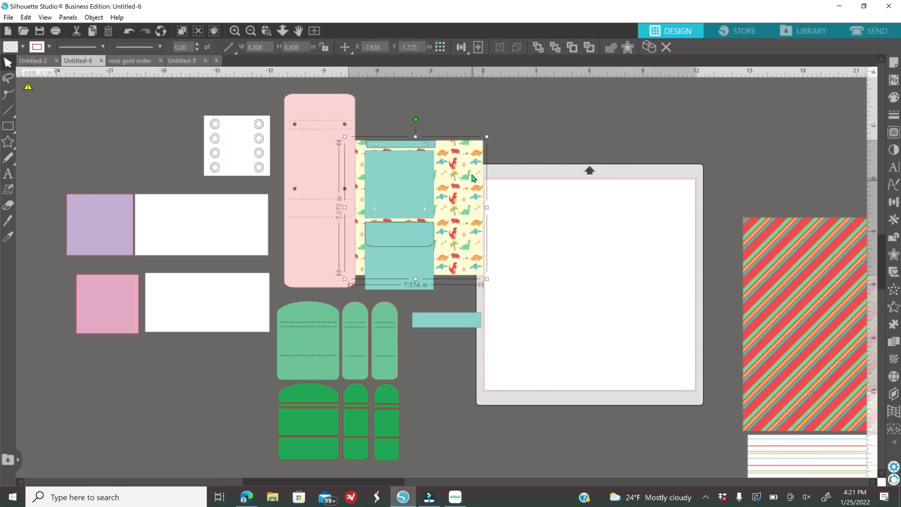
drag(471, 175, 471, 169)
drag(485, 272, 511, 298)
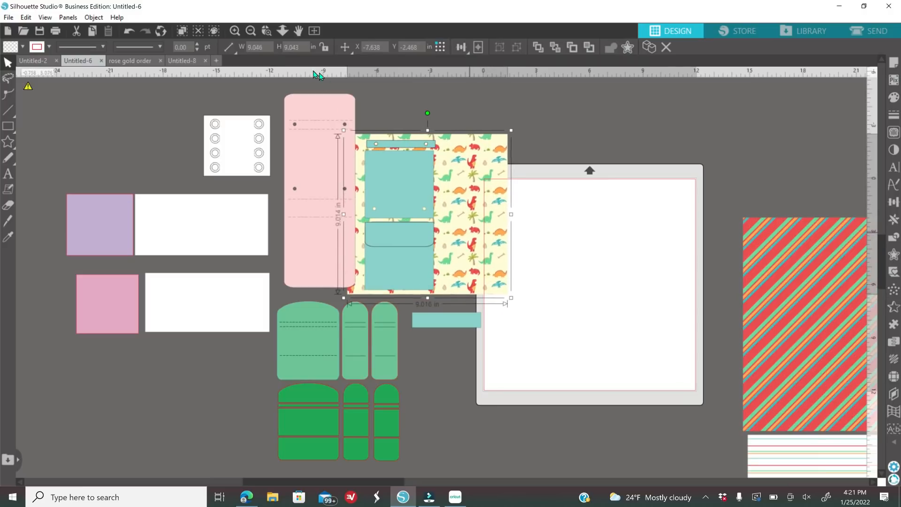
click(235, 31)
click(235, 31)
scroll(593, 290, up, 3)
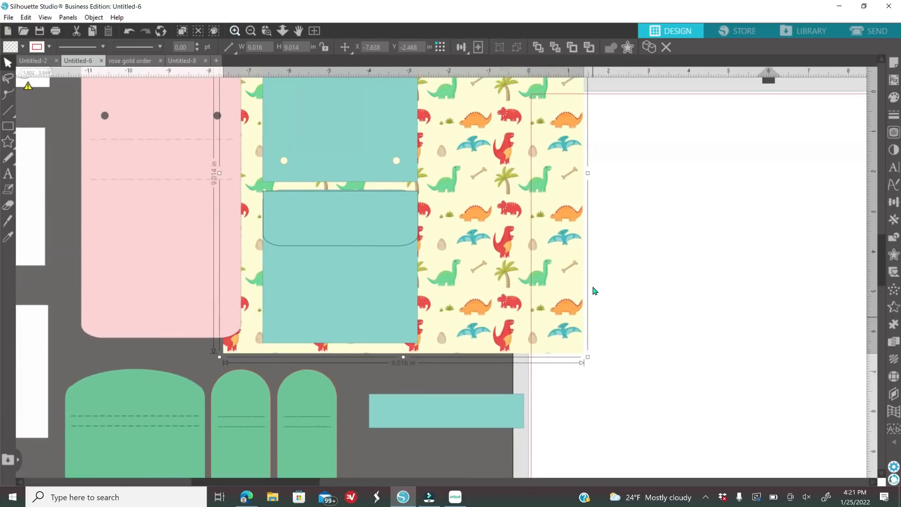
scroll(593, 288, up, 3)
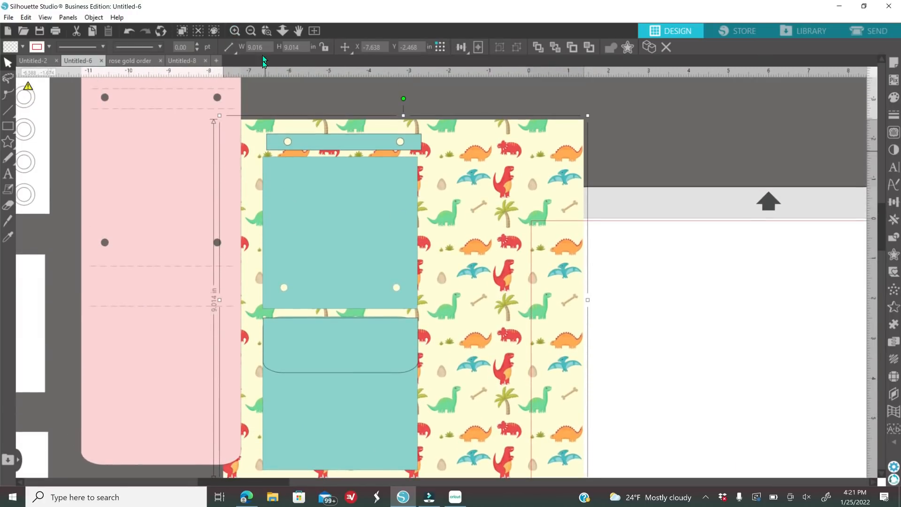
- Copy the large dinosaur-patterned paper behind the teal backpack pieces so it can be reused
click(251, 31)
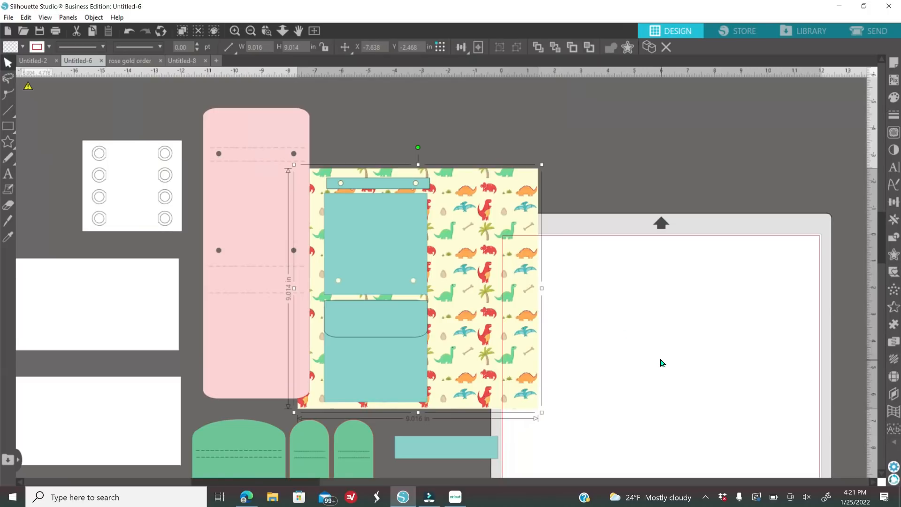
right_click(493, 236)
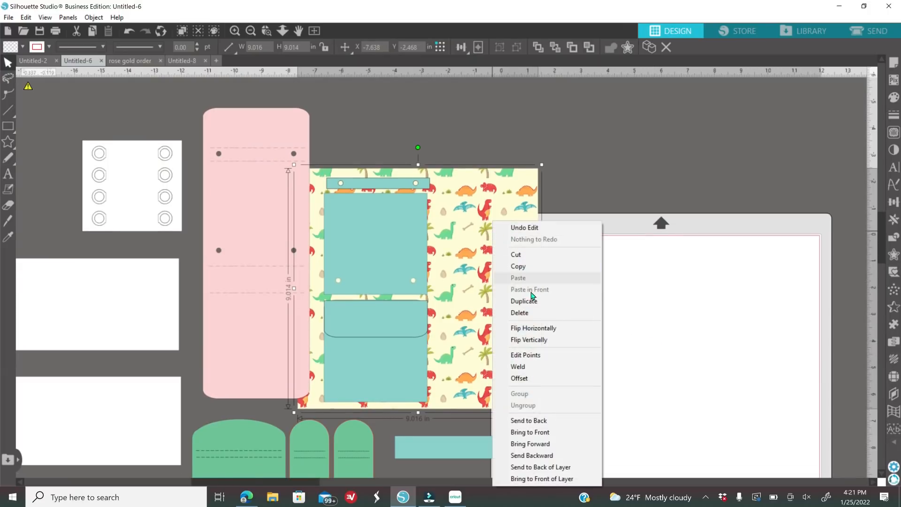
click(518, 266)
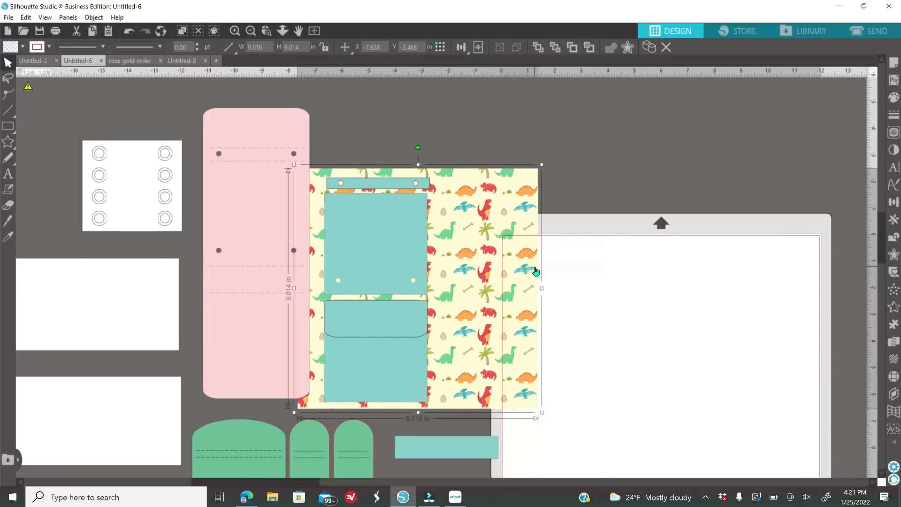
click(573, 127)
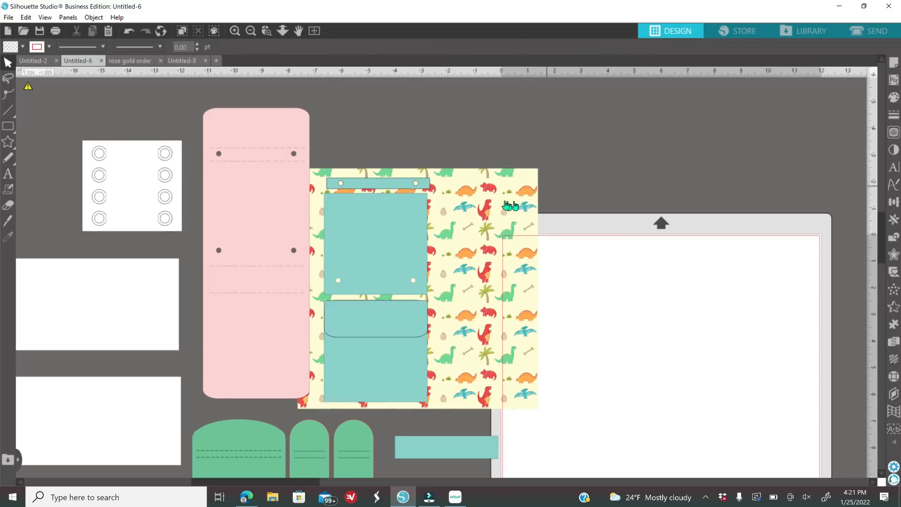
click(509, 205)
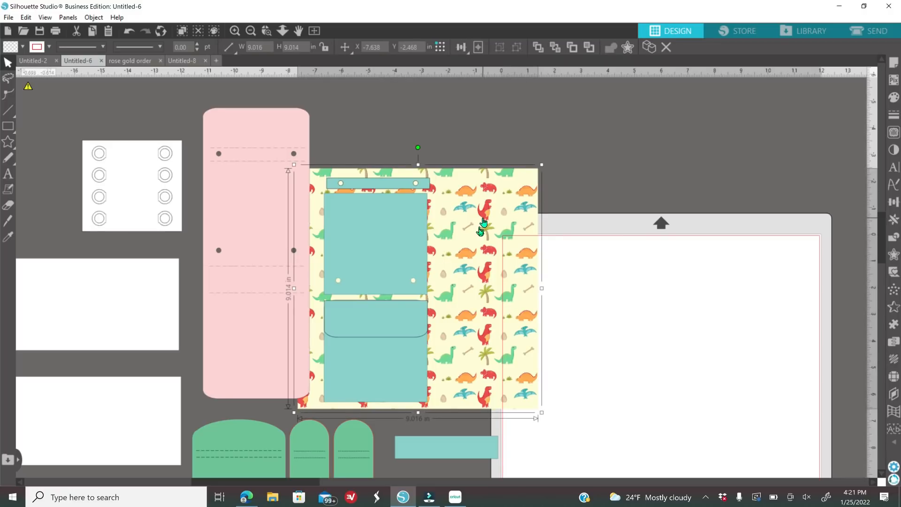
right_click(481, 222)
click(518, 267)
click(656, 376)
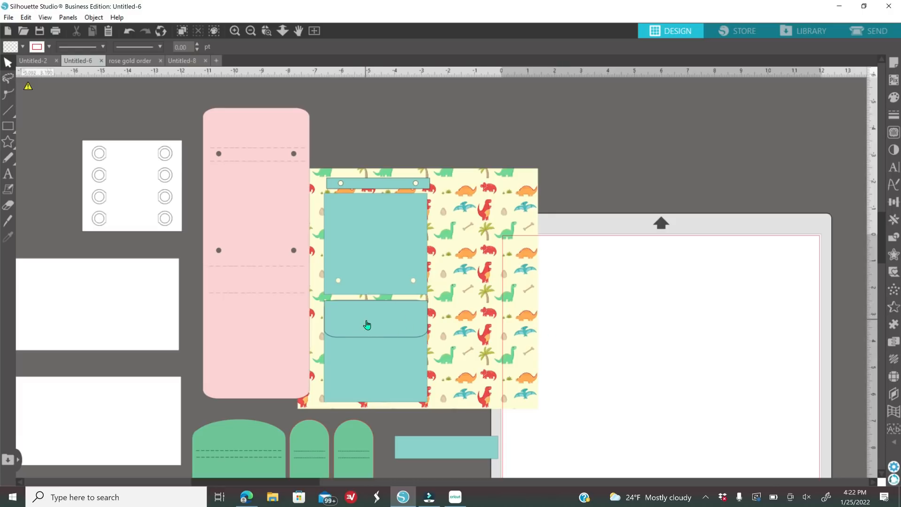
- Crop the dinosaur paper to the shapes of the narrow strip with holes, the square teal panel and the rounded pocket piece
click(371, 188)
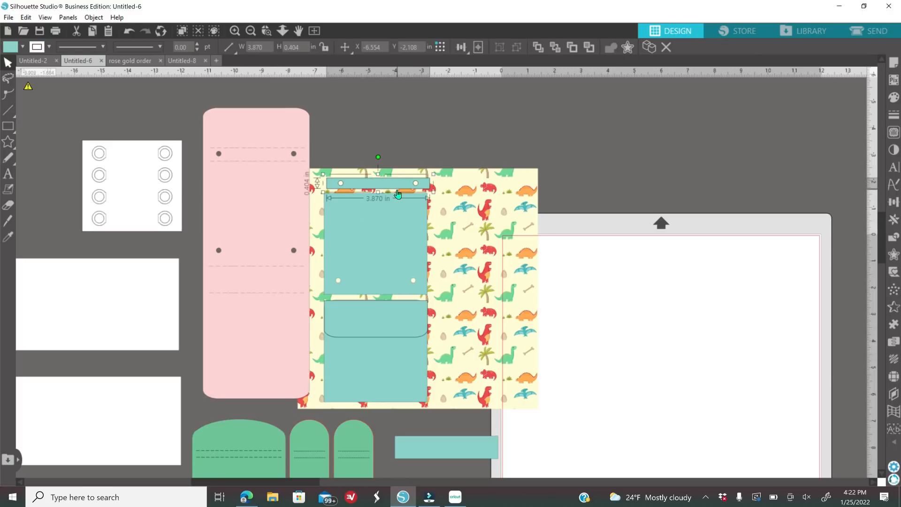
shift+click(390, 245)
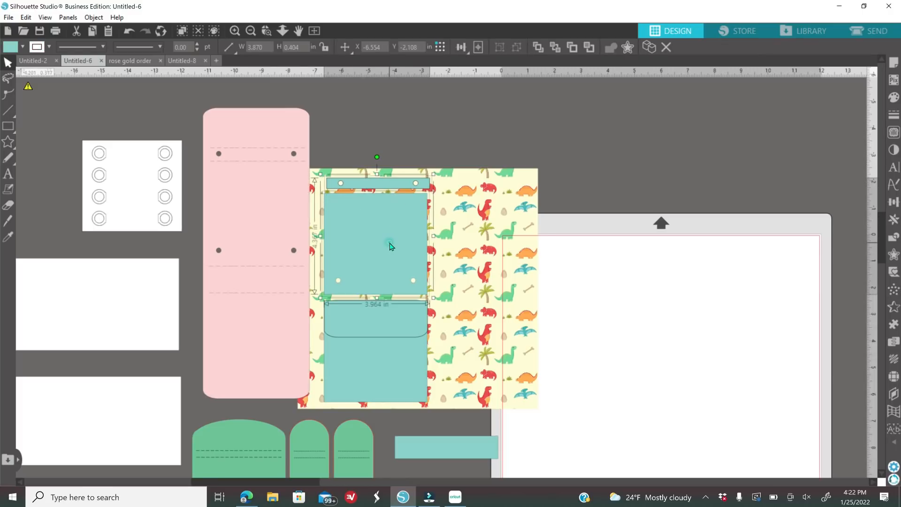
shift+click(375, 374)
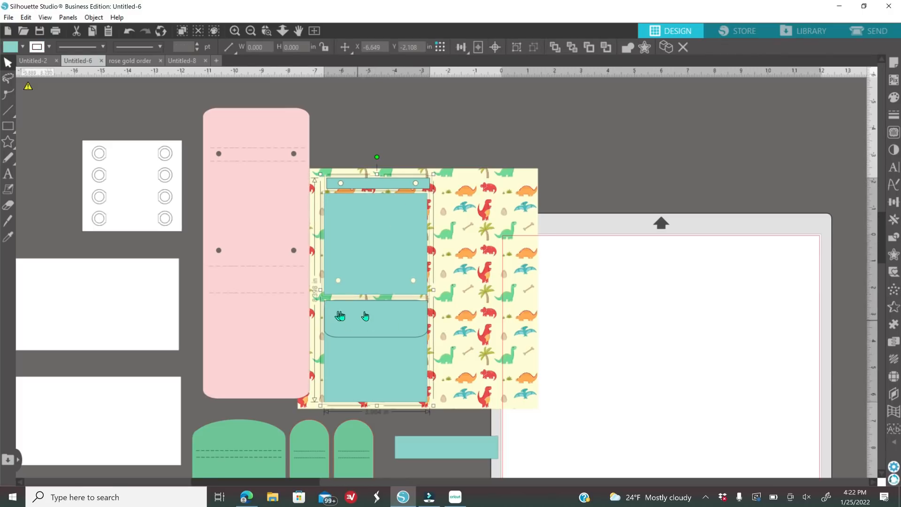
shift+click(499, 269)
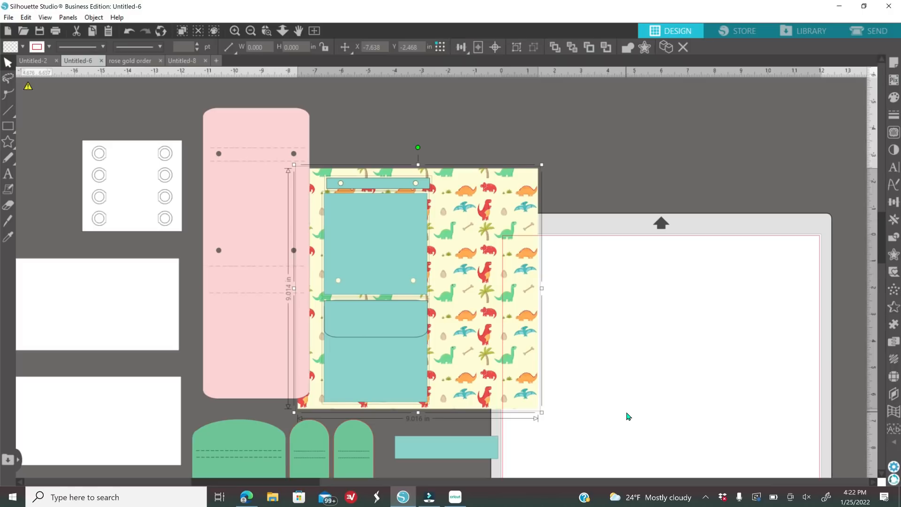
click(894, 239)
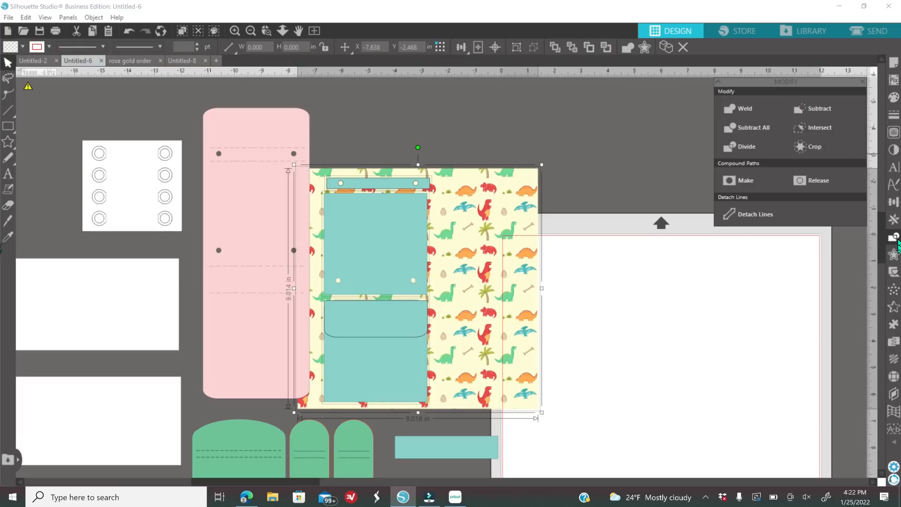
click(806, 148)
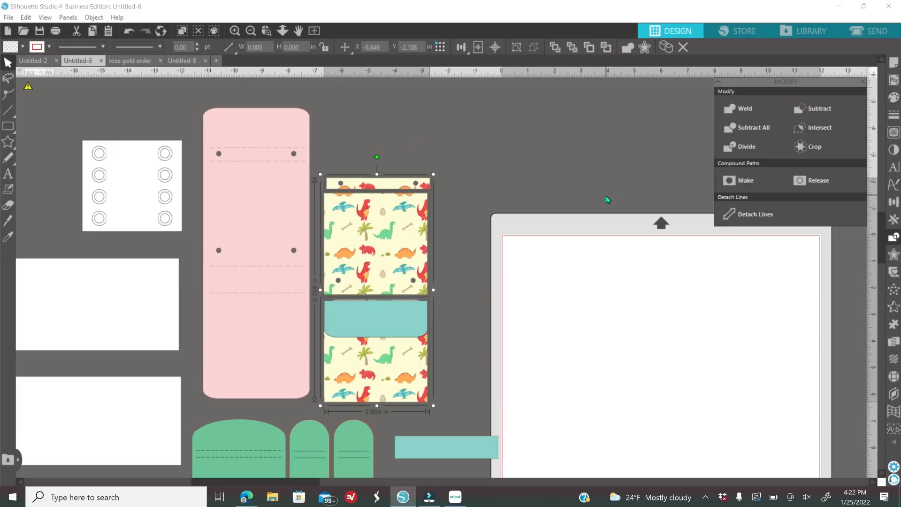
- Paste the copied dinosaur paper in front at its original position and send it to the back, behind the teal flap
right_click(473, 172)
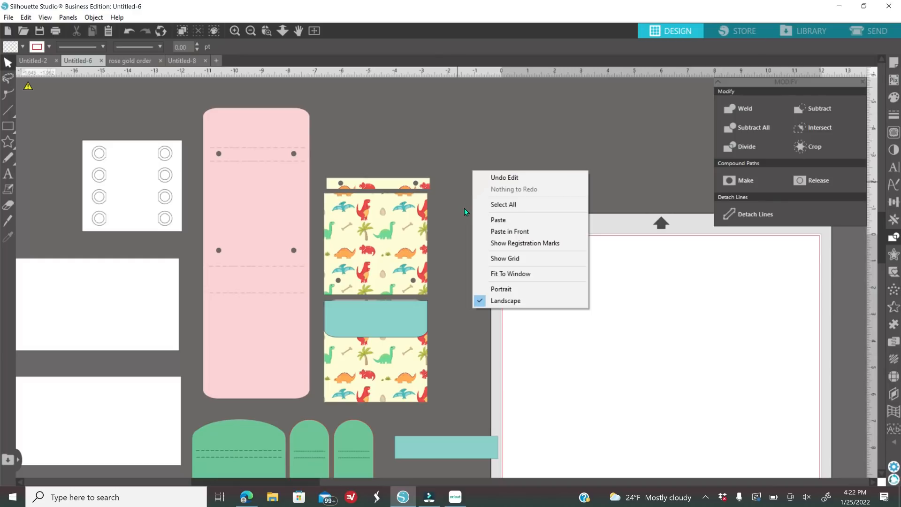
click(449, 191)
right_click(448, 195)
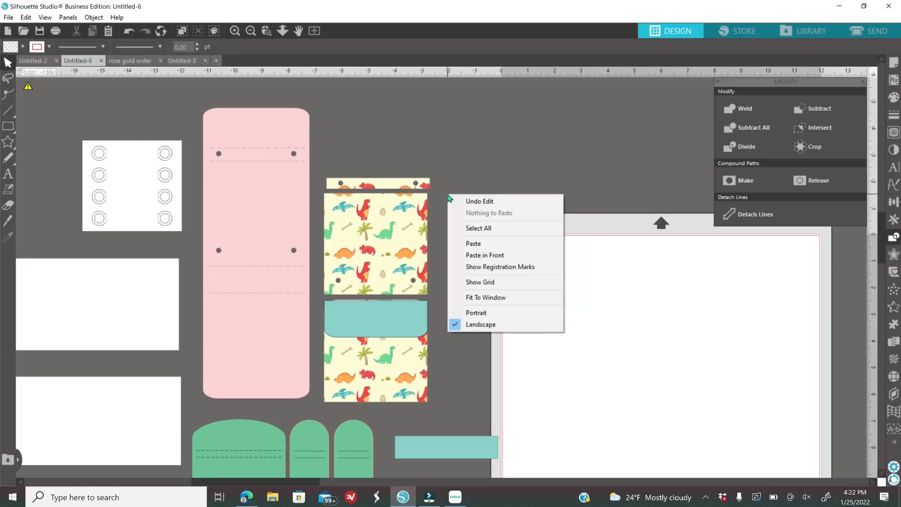
click(481, 256)
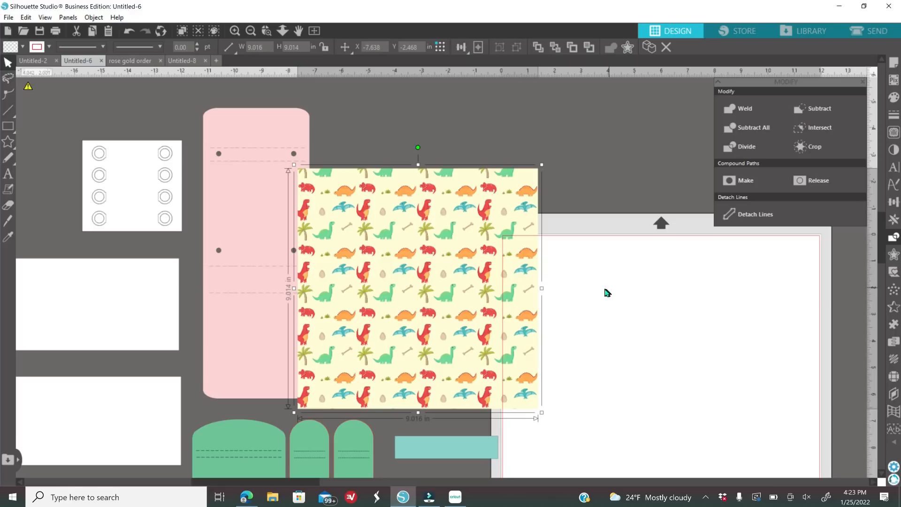
right_click(498, 203)
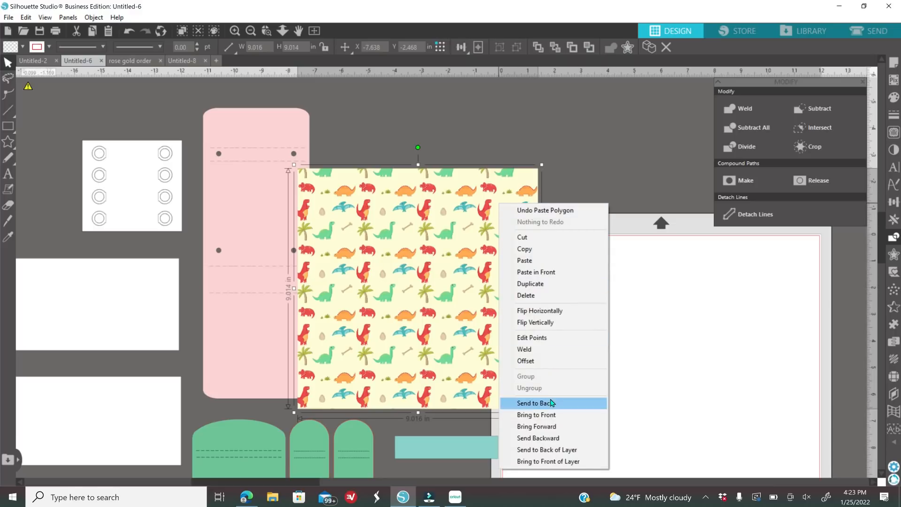
click(540, 402)
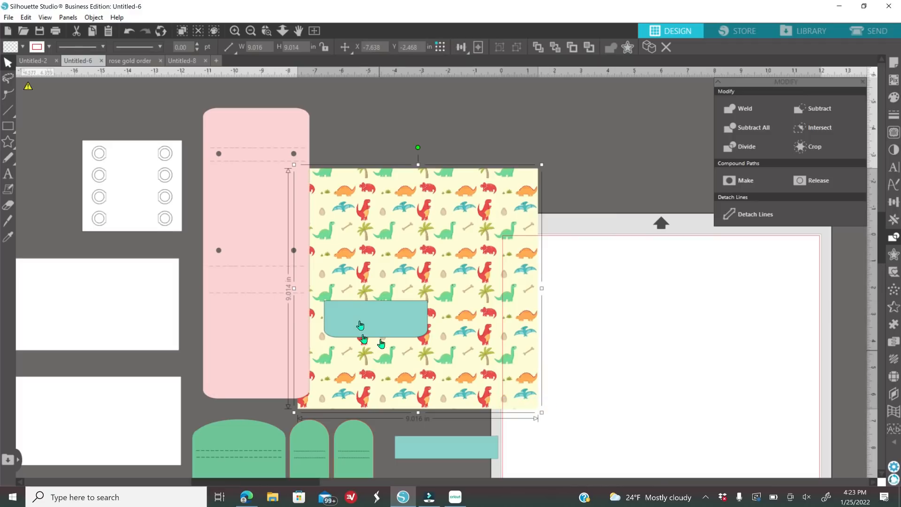
click(579, 180)
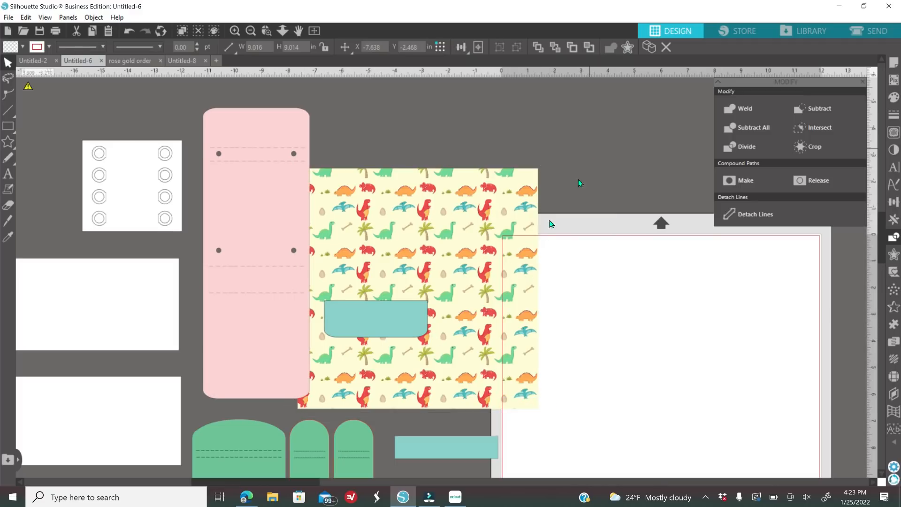
- Crop the dinosaur paper to the shape of the teal flap and place the patterned flap above the strip with holes
click(525, 214)
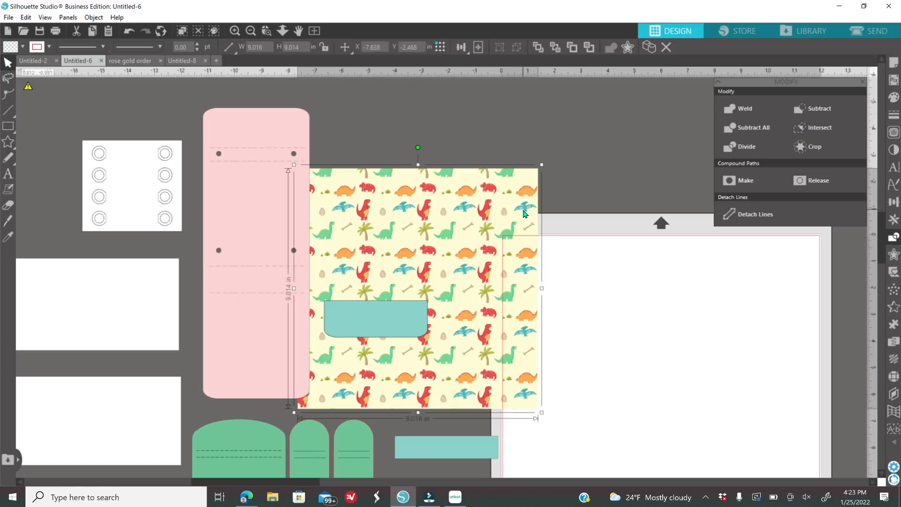
shift+click(409, 328)
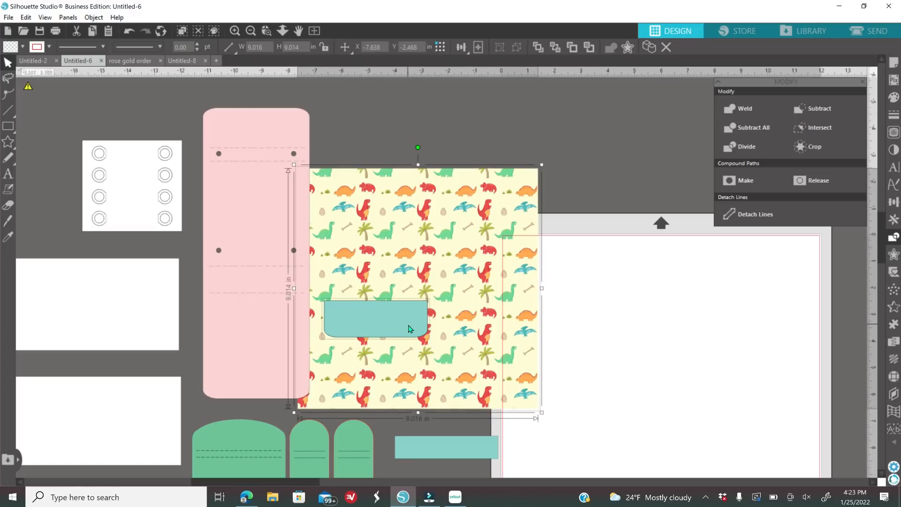
click(818, 148)
click(600, 168)
drag(446, 301, 389, 329)
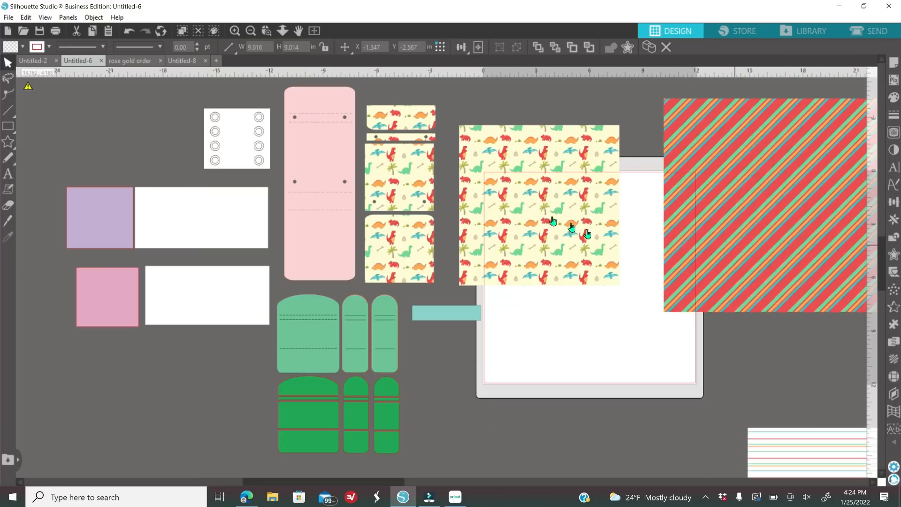
- Shift the plain teal strip slightly down, then duplicate the patterned flap and place the copy below that strip
click(552, 222)
mouse_move(451, 318)
mouse_down()
mouse_move(453, 331)
mouse_move(456, 323)
mouse_up()
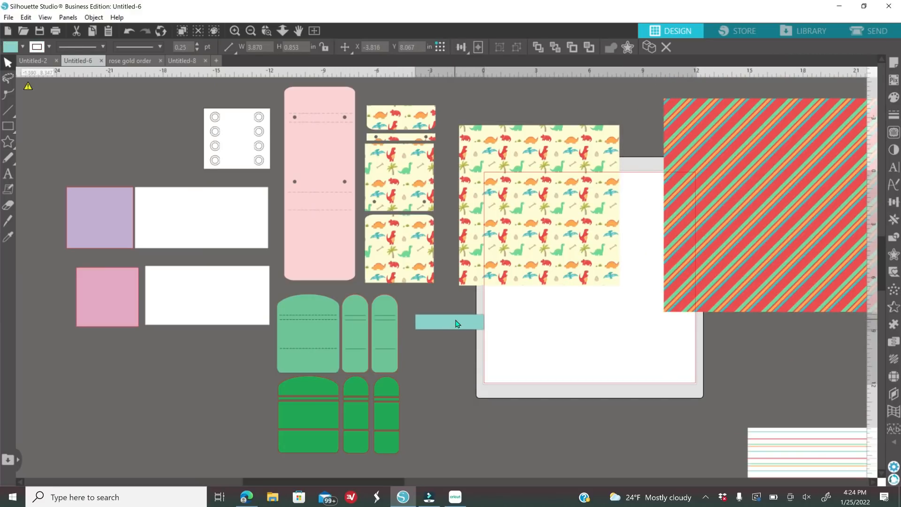
click(412, 120)
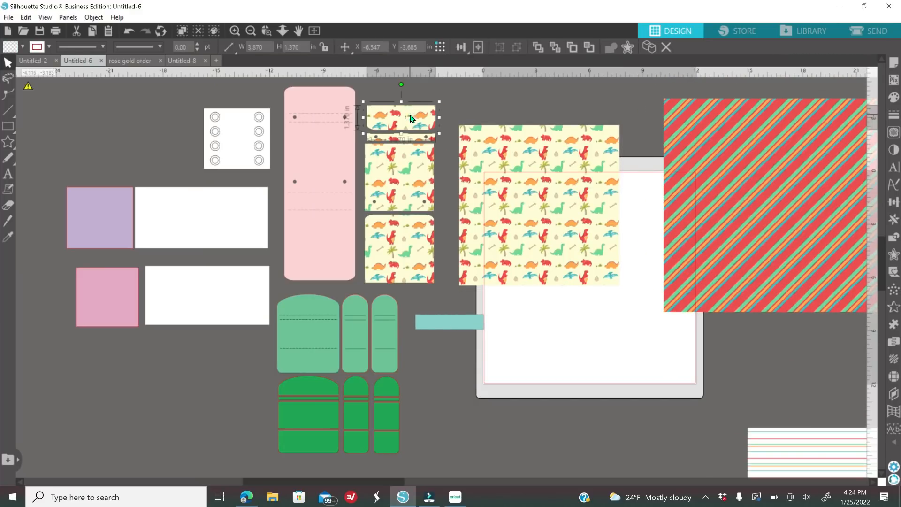
right_click(411, 116)
click(441, 195)
drag(408, 120, 457, 388)
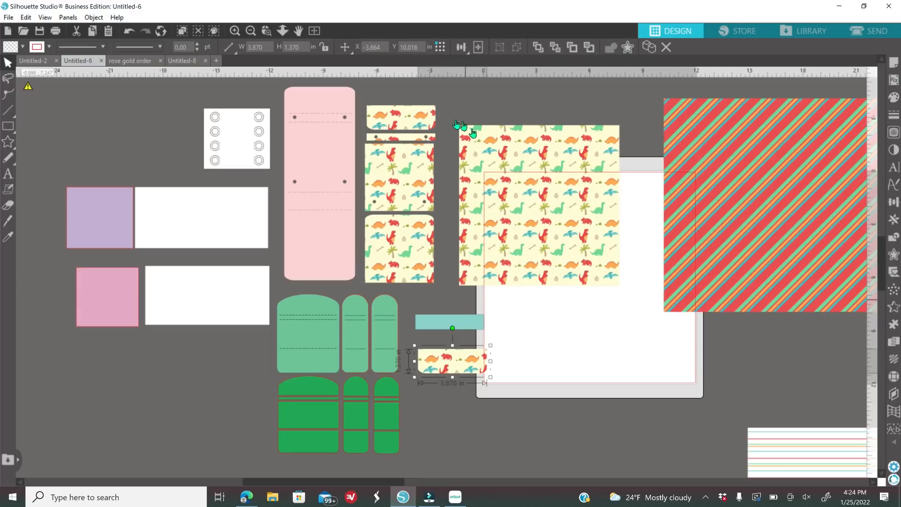
- Duplicate the patterned strip with holes and place the copy between the plain teal strip and the duplicated flap
click(399, 140)
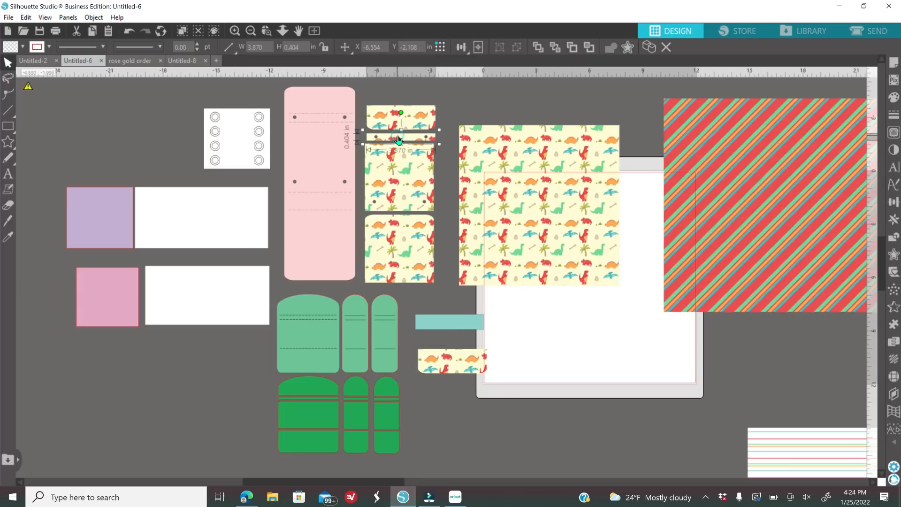
right_click(398, 139)
click(454, 218)
drag(414, 140, 457, 342)
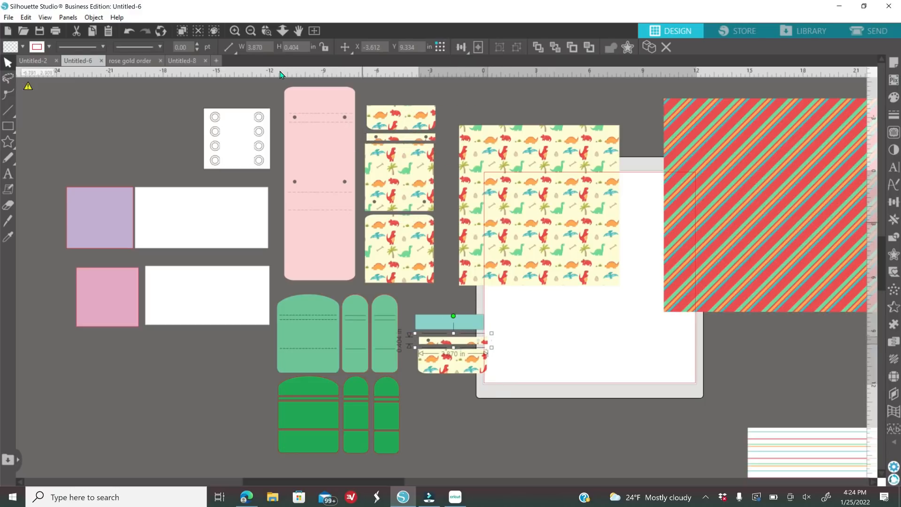
- Stack the duplicated flap above the duplicated strip with holes and the plain teal strip, and rotate the flap upside down
click(233, 31)
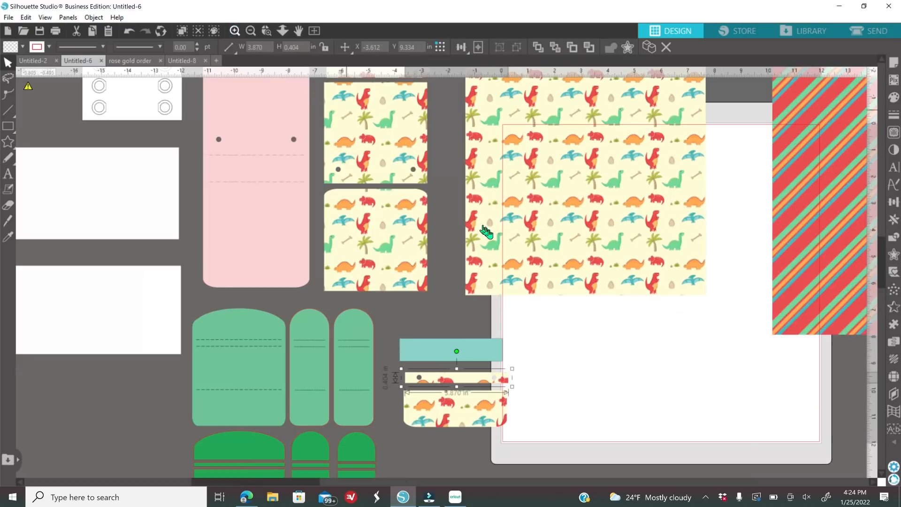
scroll(516, 232, down, 2)
scroll(480, 291, down, 1)
drag(454, 341, 459, 368)
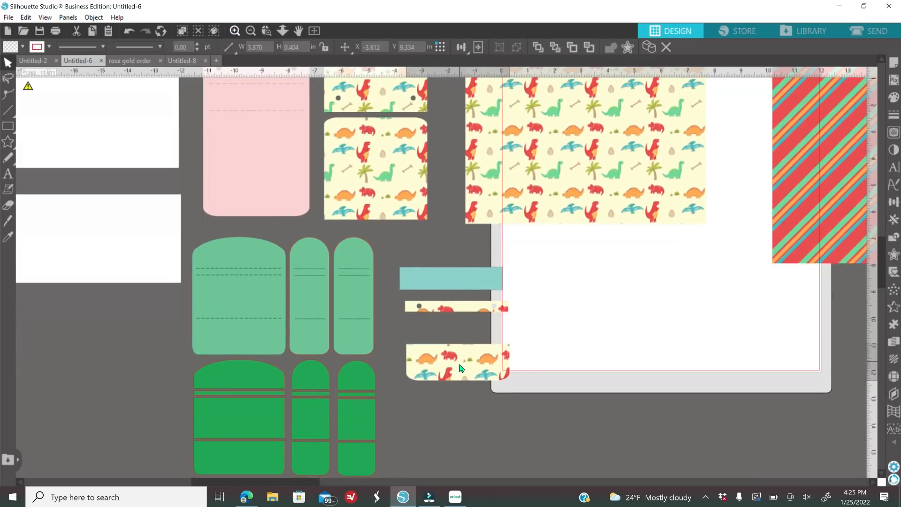
drag(471, 288, 451, 304)
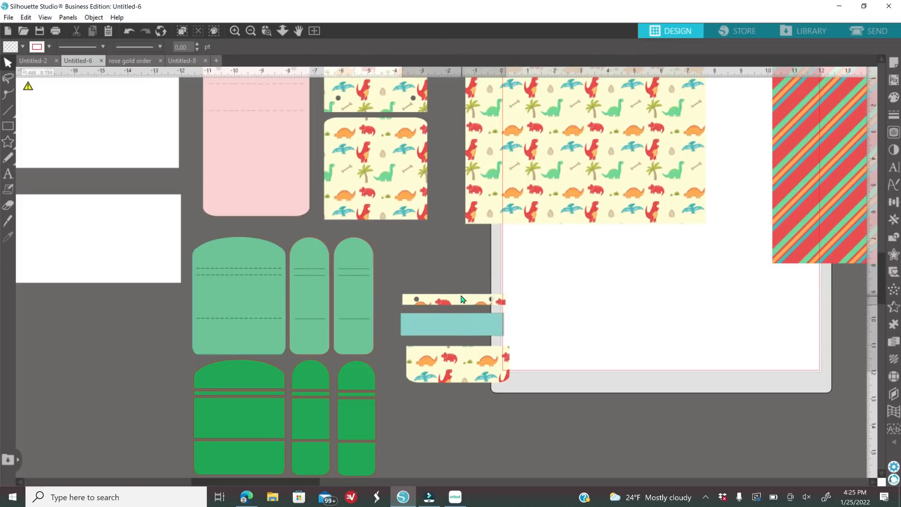
drag(454, 364, 452, 263)
drag(455, 303, 453, 301)
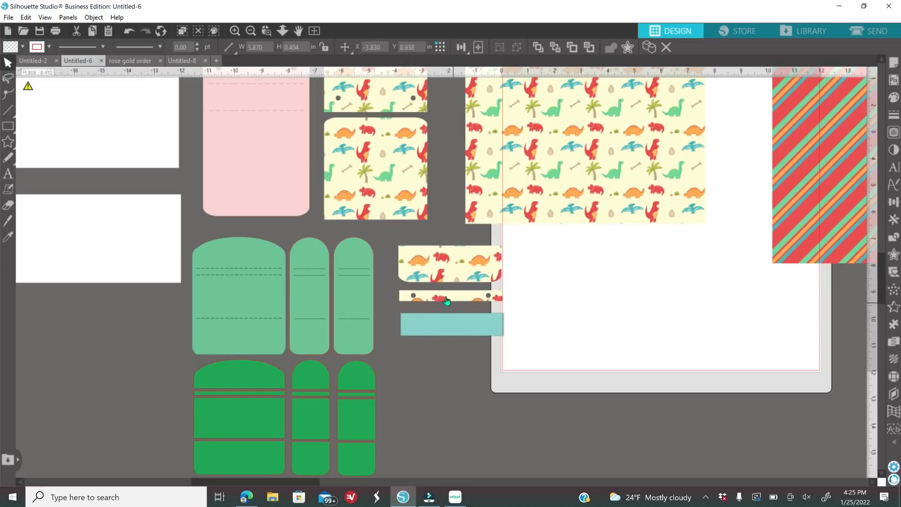
click(453, 275)
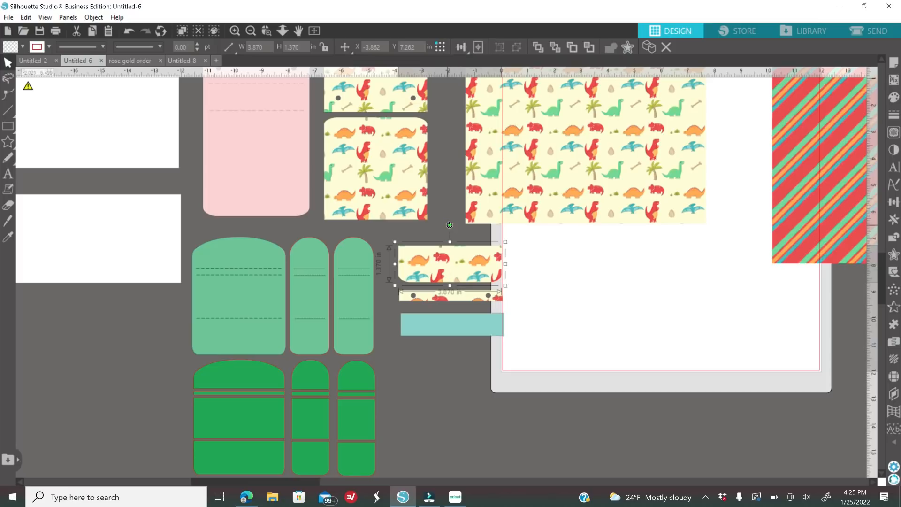
drag(450, 224, 454, 323)
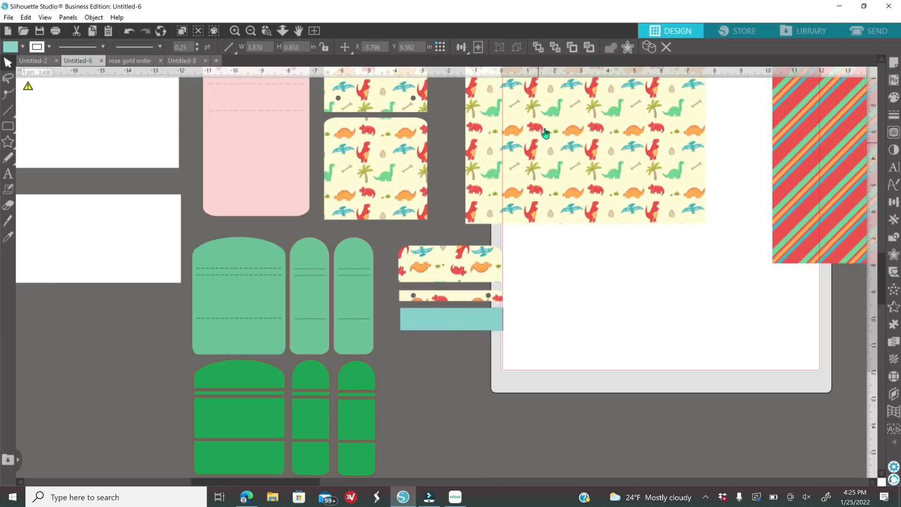
- Send the remaining dinosaur paper to the back, resize it to about 6.2 in square and position it behind the three stacked pieces
drag(545, 134, 553, 295)
right_click(639, 298)
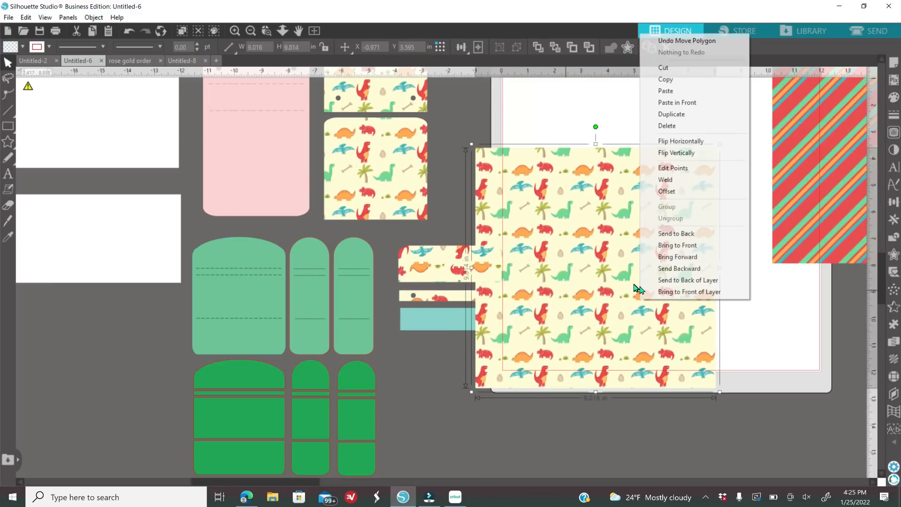
click(686, 234)
drag(650, 303, 553, 382)
drag(624, 221, 547, 299)
drag(514, 403, 515, 320)
- Crop the dinosaur paper to the three stacked pieces and move them above the page, beside the other dinosaur pieces
drag(543, 150, 457, 359)
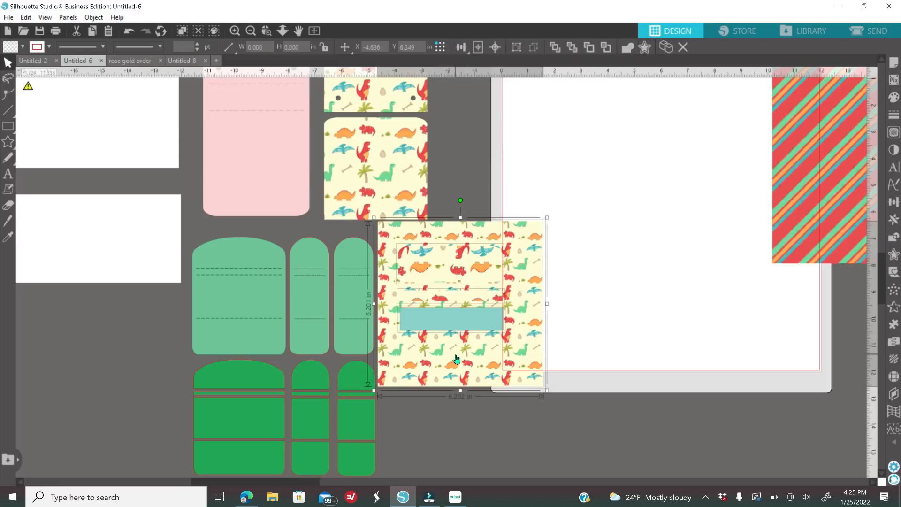
click(893, 238)
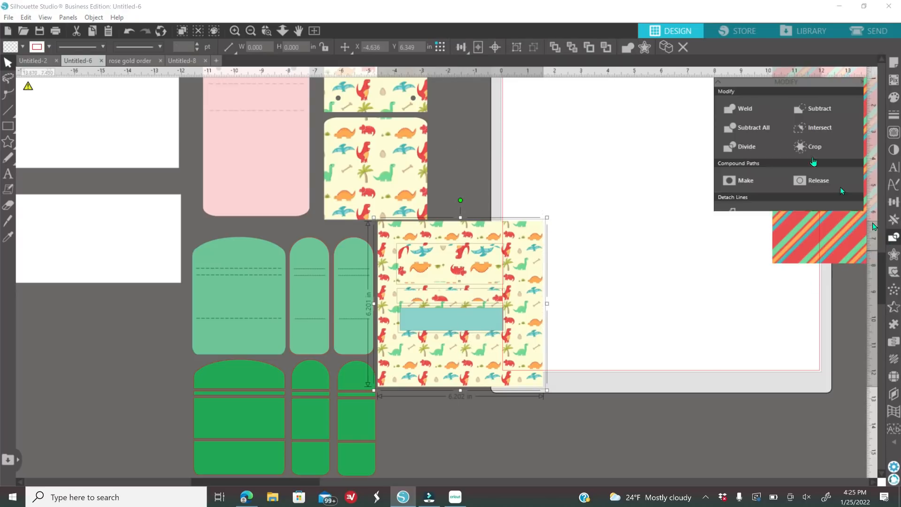
click(806, 147)
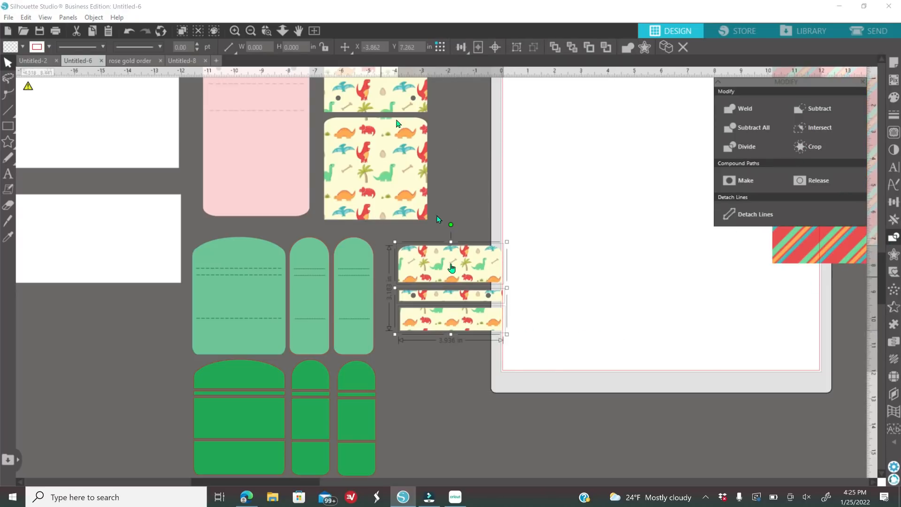
click(252, 31)
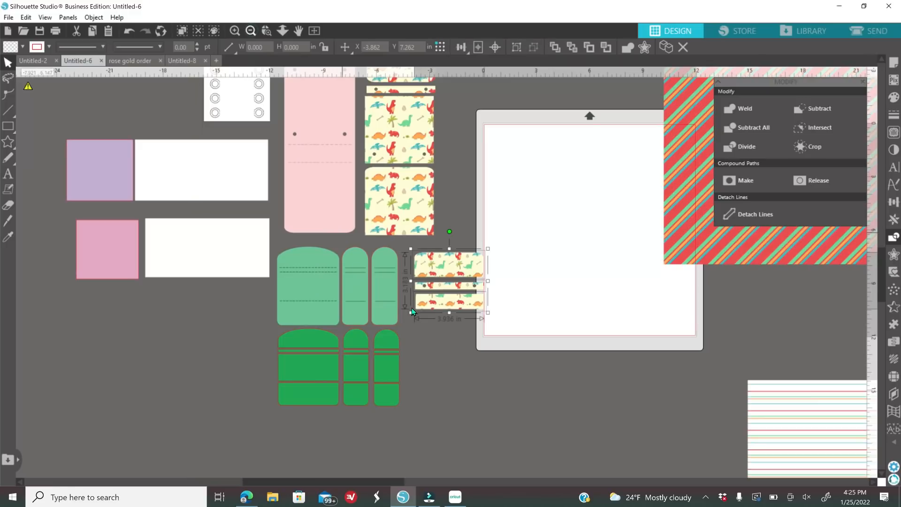
scroll(432, 312, up, 2)
drag(462, 368, 488, 155)
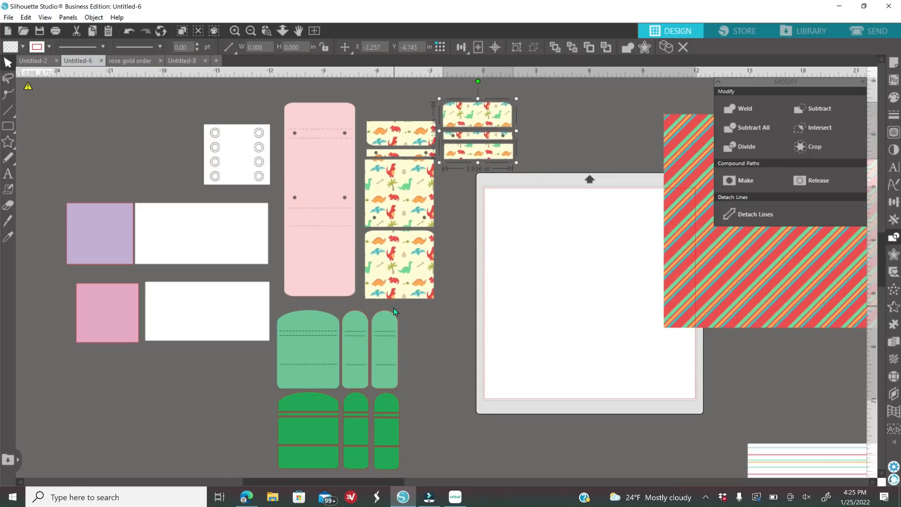
- Rotate the arched top piece and the bottom piece of the rightmost dark green pocket upside down, setting the arched piece off to the side
drag(356, 251, 358, 322)
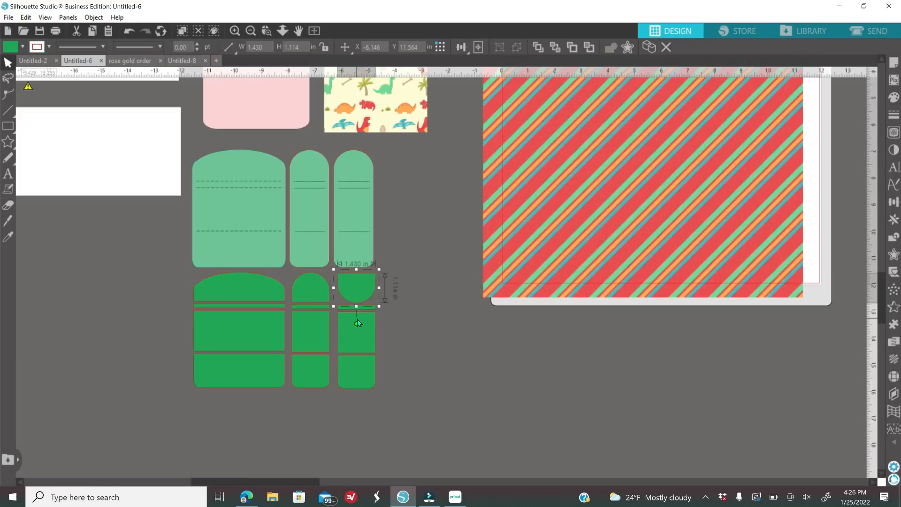
drag(364, 287, 408, 300)
click(363, 379)
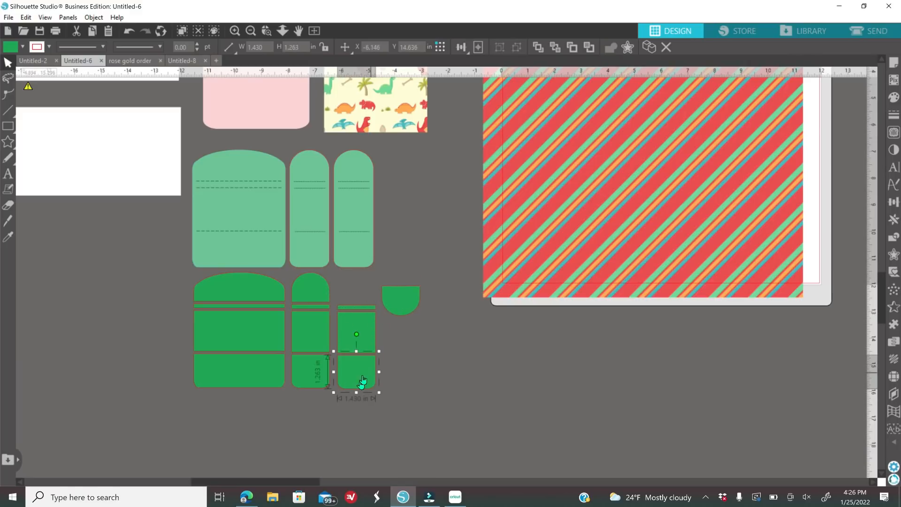
drag(352, 334, 354, 396)
click(447, 399)
- Move the narrow strip, rectangle and bottom piece away from the other green pockets, stacking them below the half-round piece
mouse_move(391, 314)
mouse_down()
mouse_move(398, 285)
mouse_move(381, 315)
mouse_move(405, 315)
mouse_up()
drag(356, 336, 409, 341)
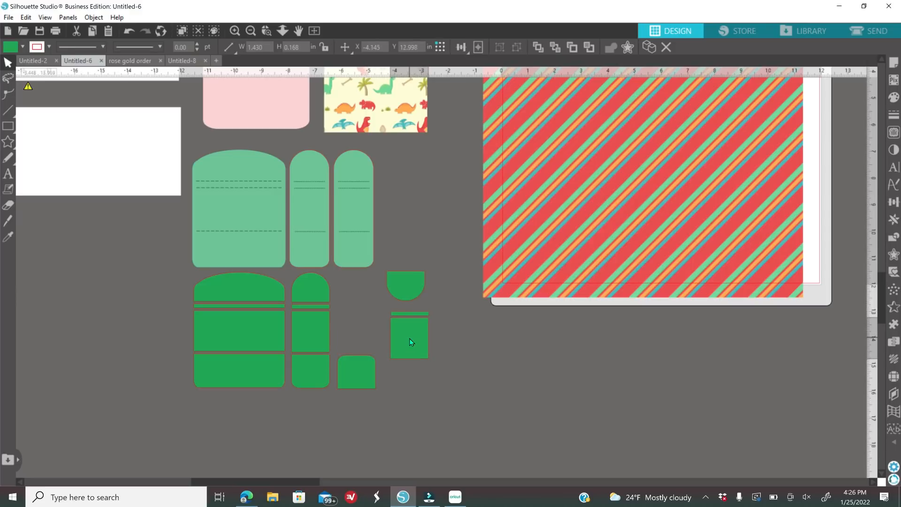
drag(348, 368, 399, 375)
click(358, 300)
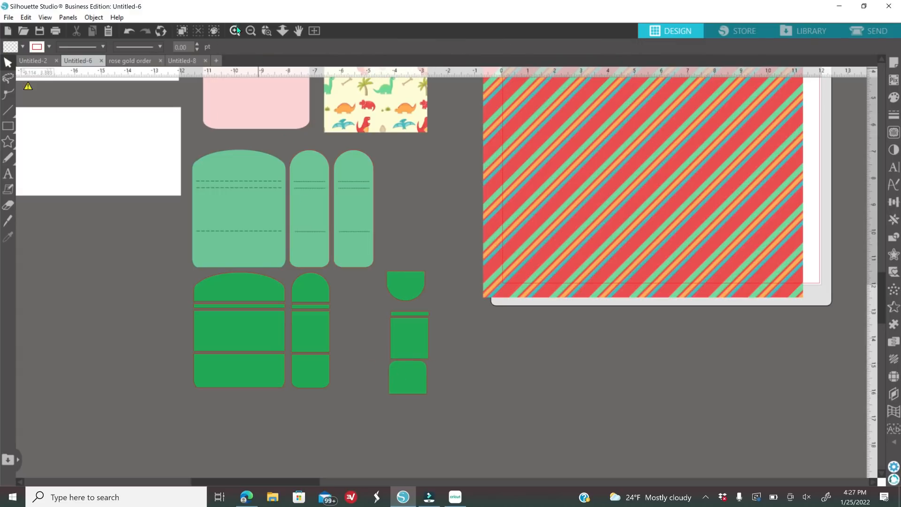
- Bring the green half-round piece to the front and place it over the bottom piece of the stack
click(235, 30)
scroll(394, 181, down, 3)
drag(386, 229, 442, 250)
right_click(442, 249)
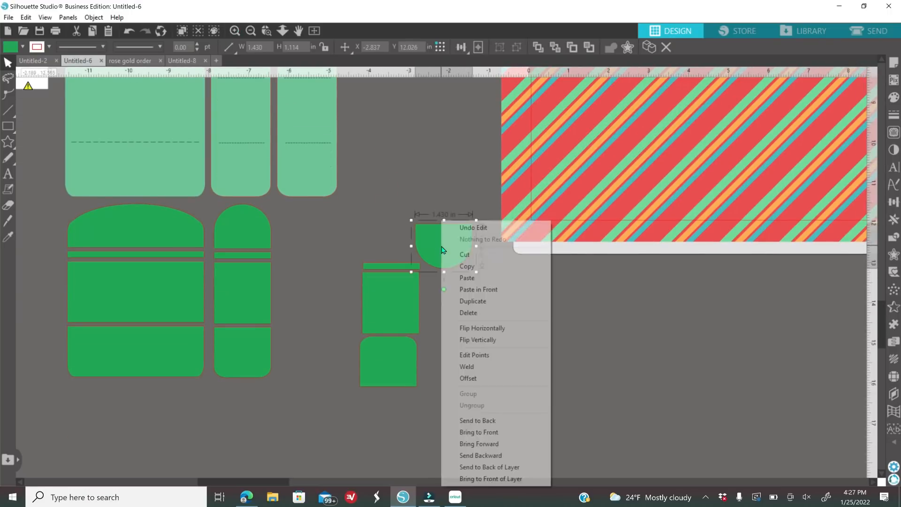
click(484, 431)
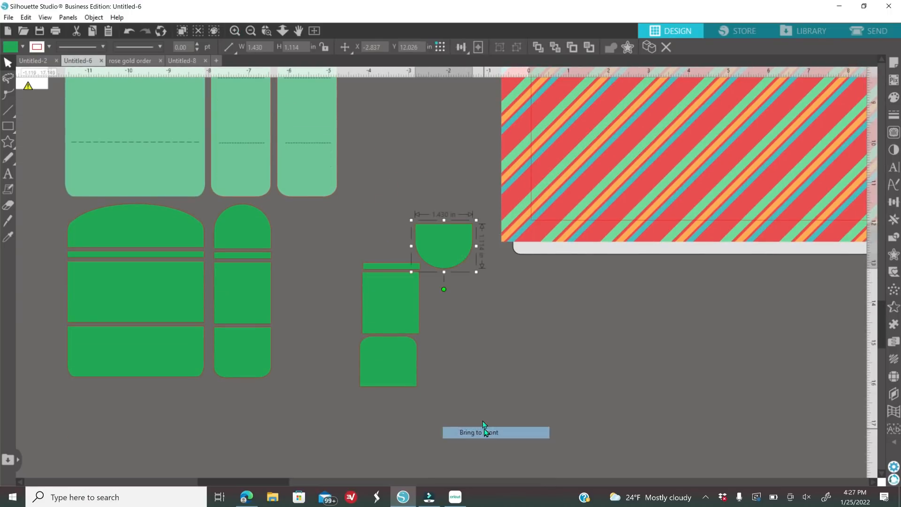
drag(449, 249, 396, 357)
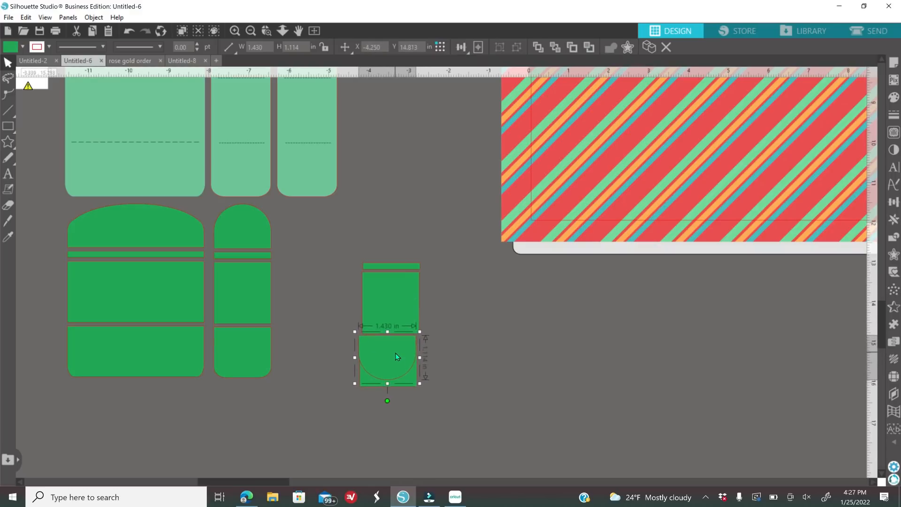
click(460, 349)
- Resize the red striped paper to about 3.2 in square and position it behind the stacked green pieces
drag(576, 180, 374, 359)
click(384, 355)
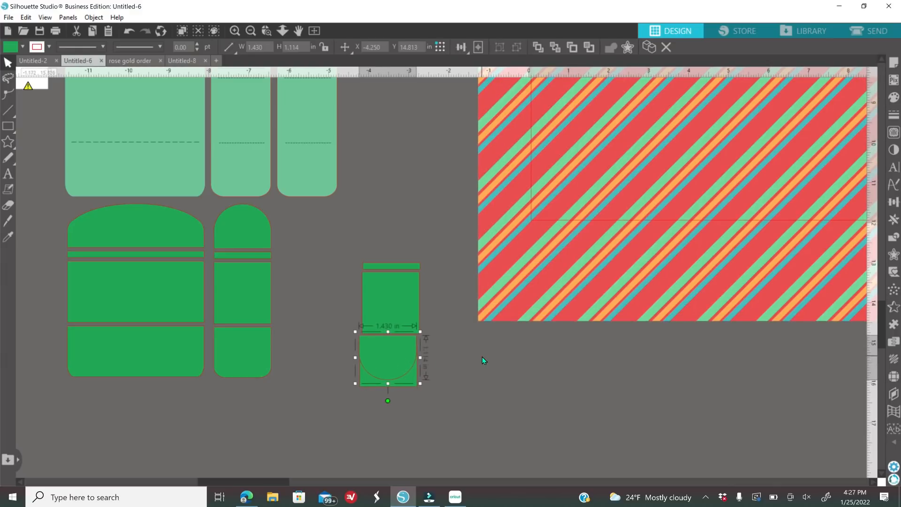
drag(545, 251, 531, 311)
drag(535, 173, 497, 383)
drag(415, 118, 624, 321)
drag(685, 353, 567, 257)
drag(600, 334, 368, 334)
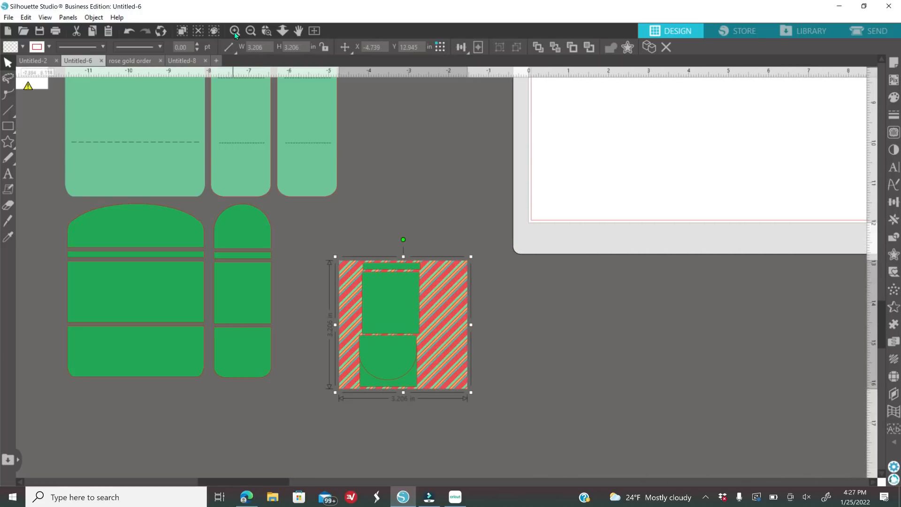
- Copy the resized striped paper behind the green pieces
double_click(234, 31)
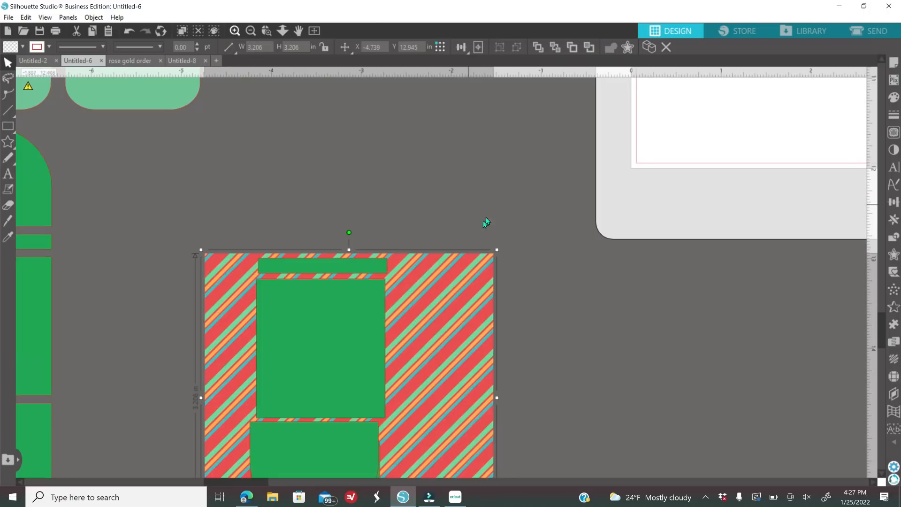
scroll(480, 193, down, 2)
scroll(492, 215, down, 2)
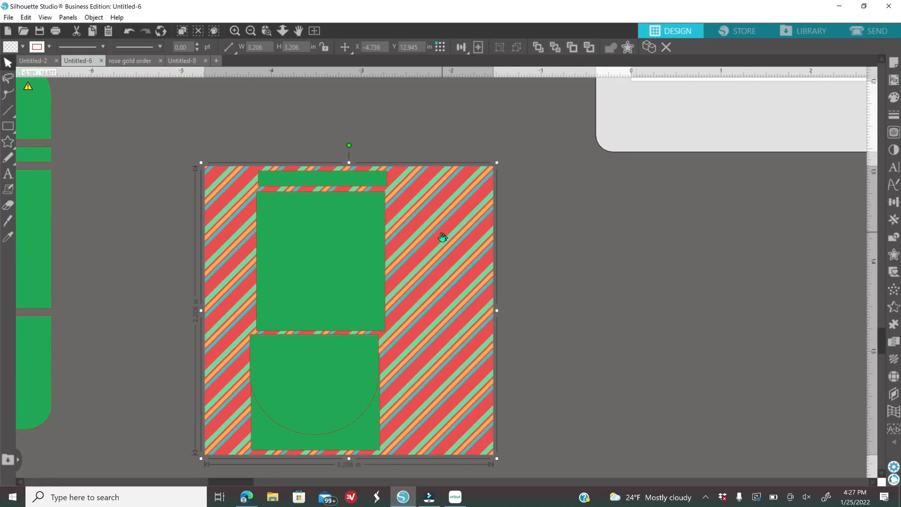
right_click(442, 220)
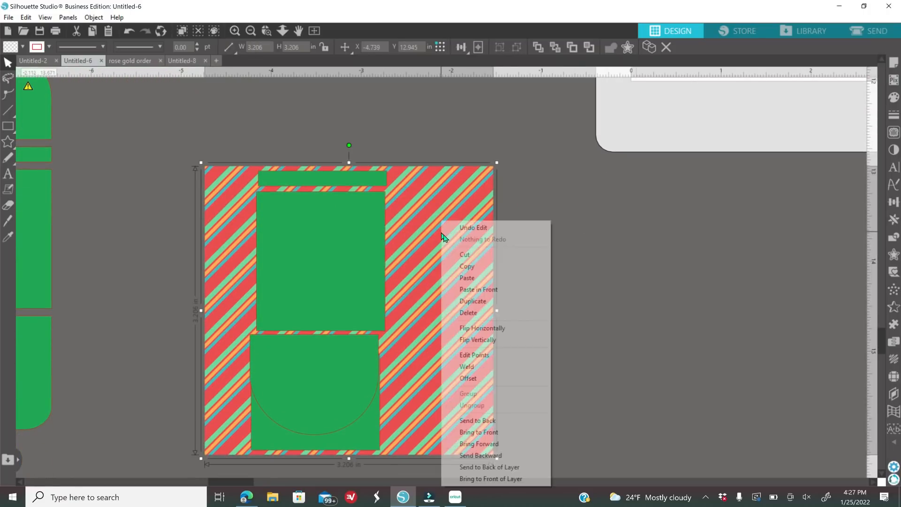
click(486, 270)
click(587, 255)
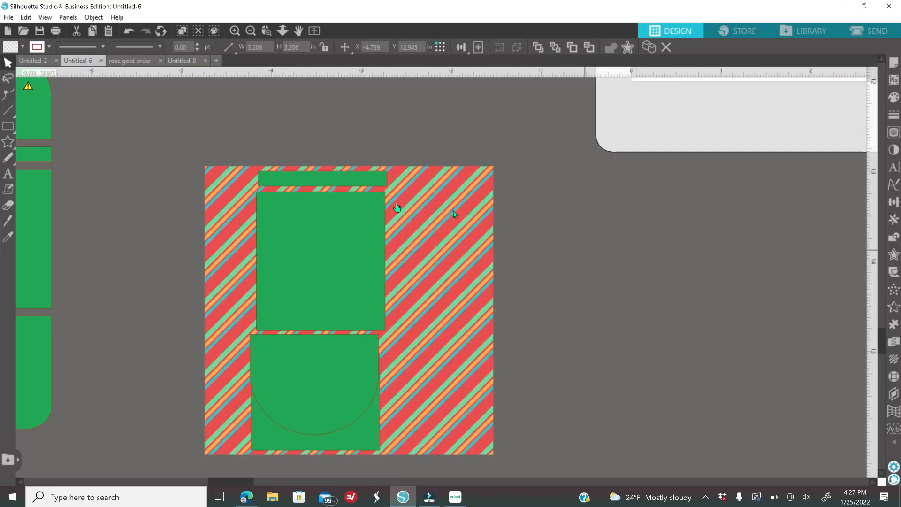
- Crop the striped paper to the strip, rectangle and bottom piece, and move the cropped pieces clear of the half-round
click(306, 183)
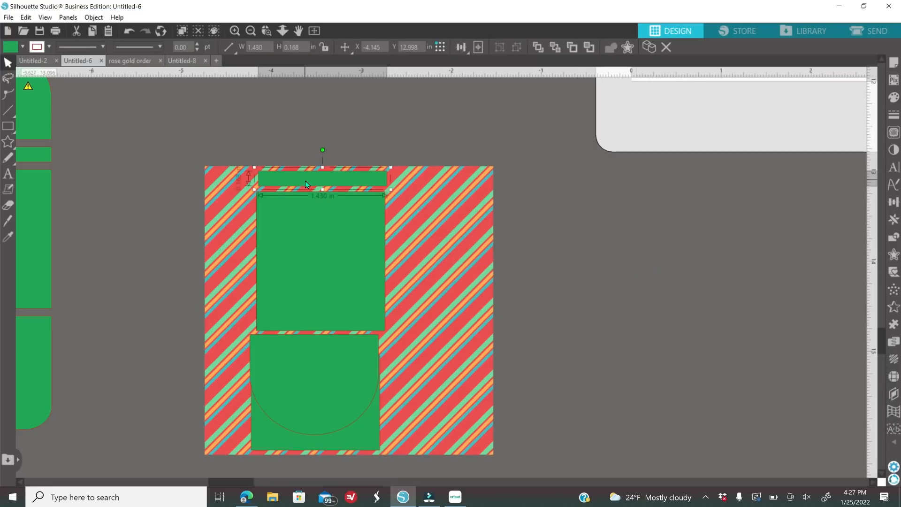
shift+click(344, 240)
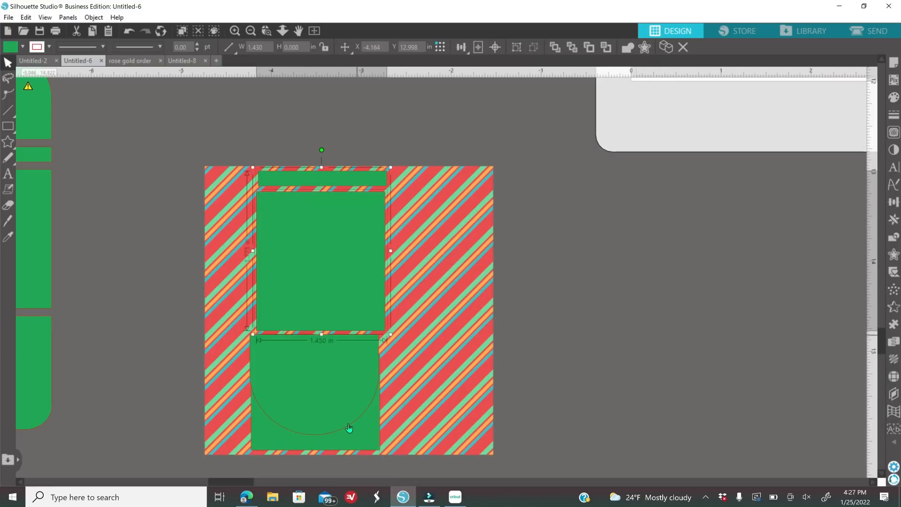
shift+click(366, 437)
shift+click(467, 297)
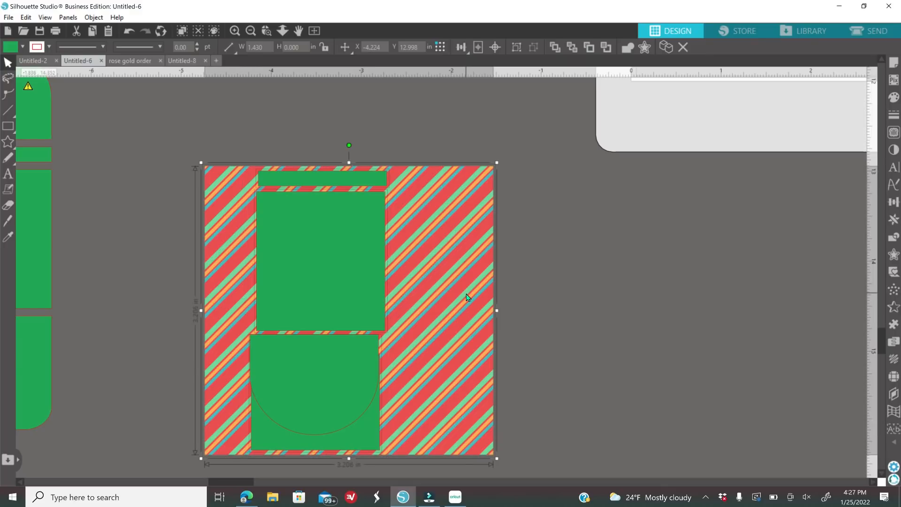
click(894, 237)
click(814, 145)
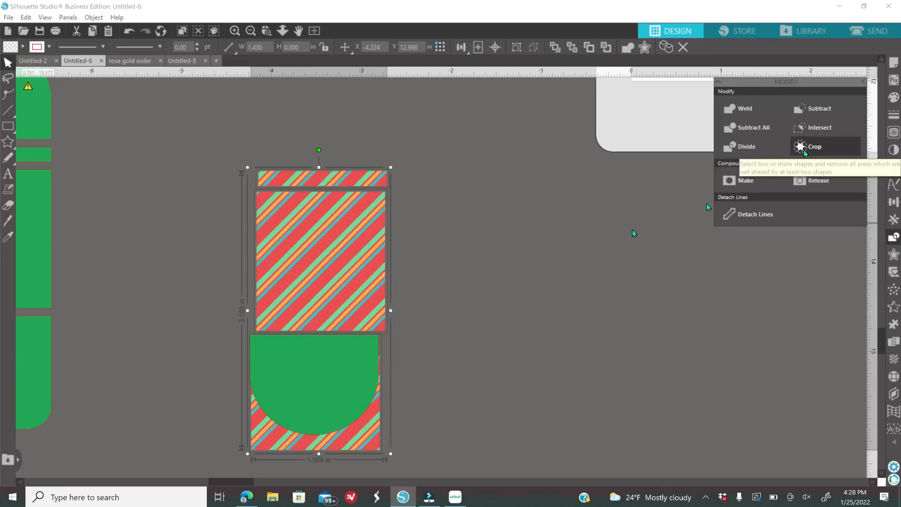
- Paste the copied striped paper in front, send it to the back and crop it to the green half-round piece
right_click(315, 219)
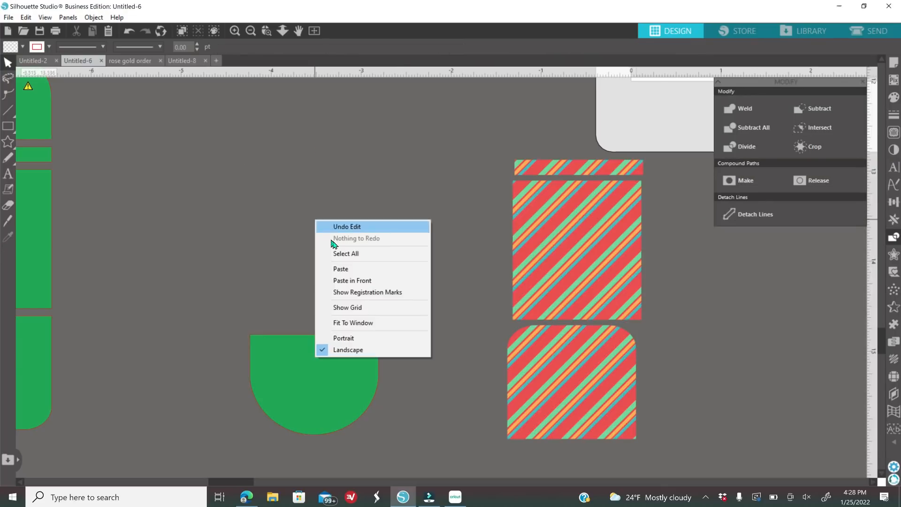
click(365, 284)
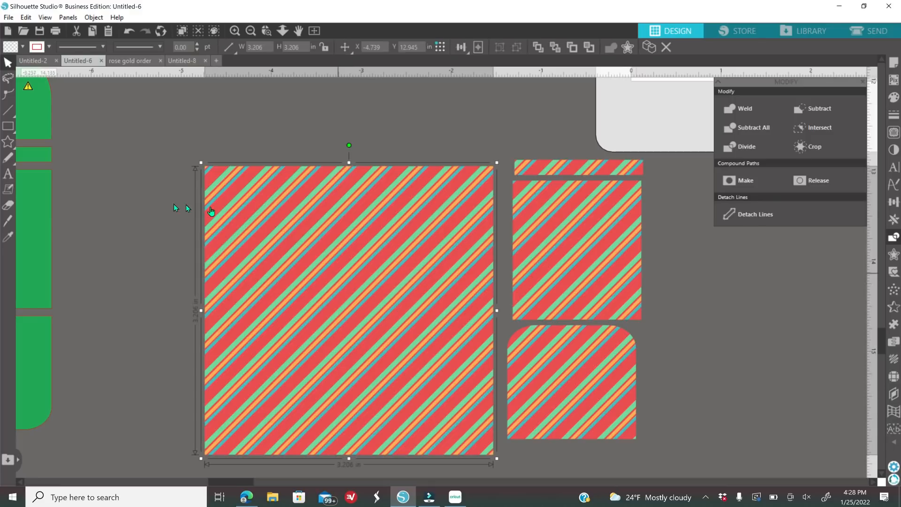
right_click(150, 215)
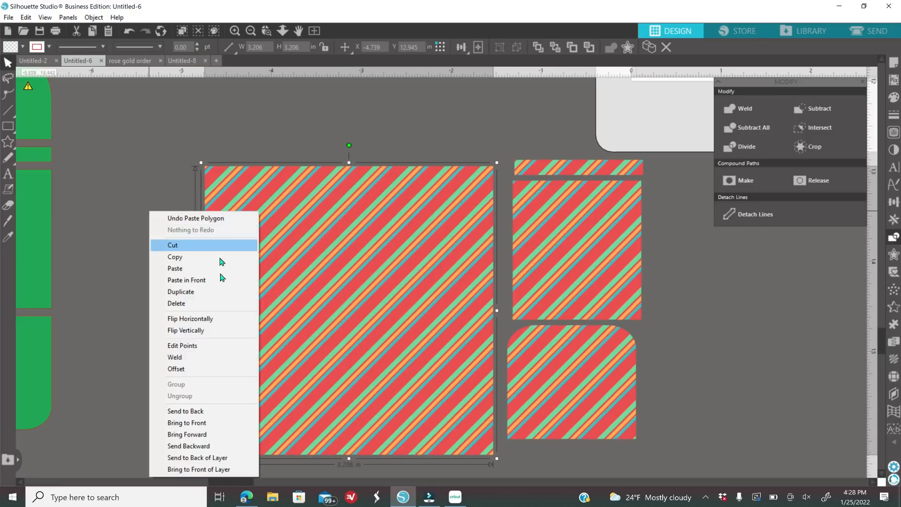
click(196, 412)
drag(138, 192, 342, 388)
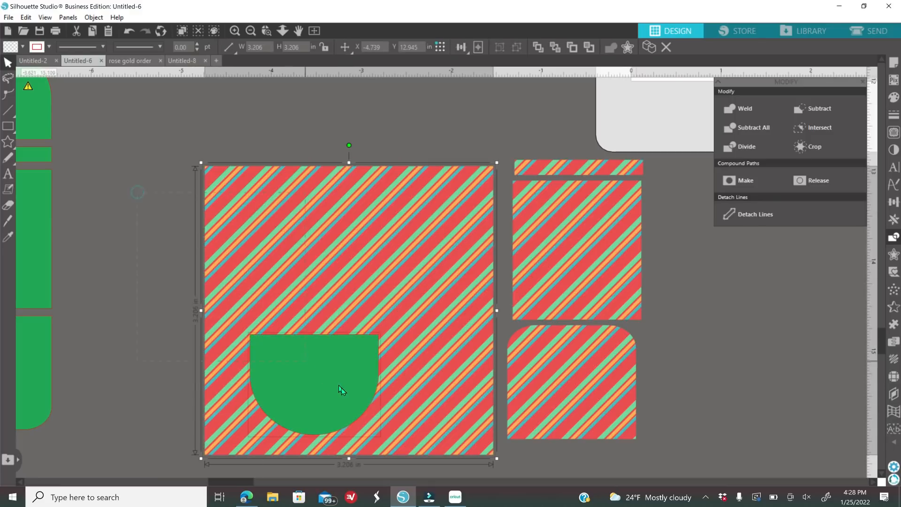
click(812, 147)
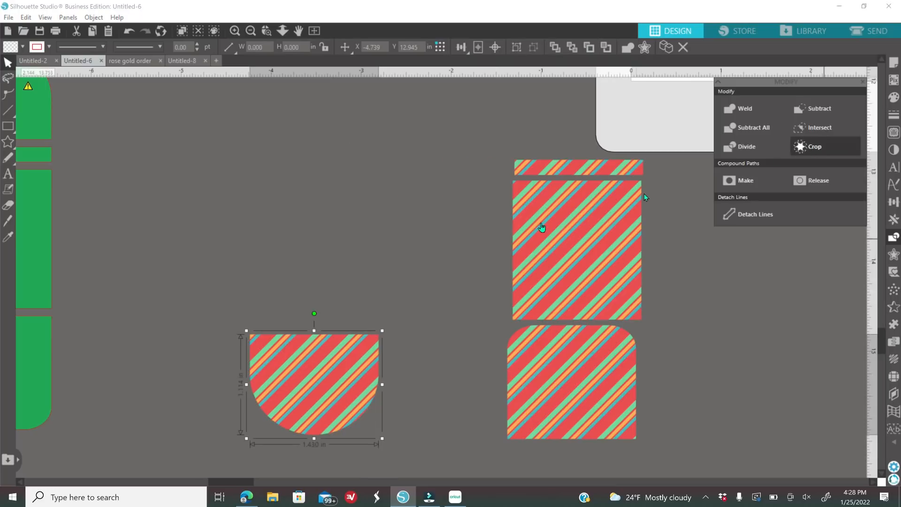
click(303, 177)
- Move the striped half-round piece up beside the striped strip and rectangle
click(251, 31)
click(251, 31)
scroll(376, 307, up, 1)
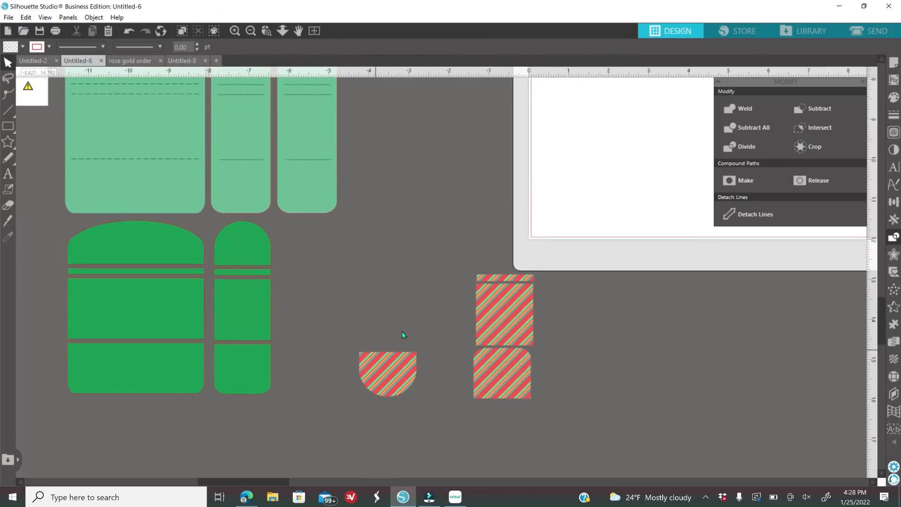
drag(387, 369, 405, 295)
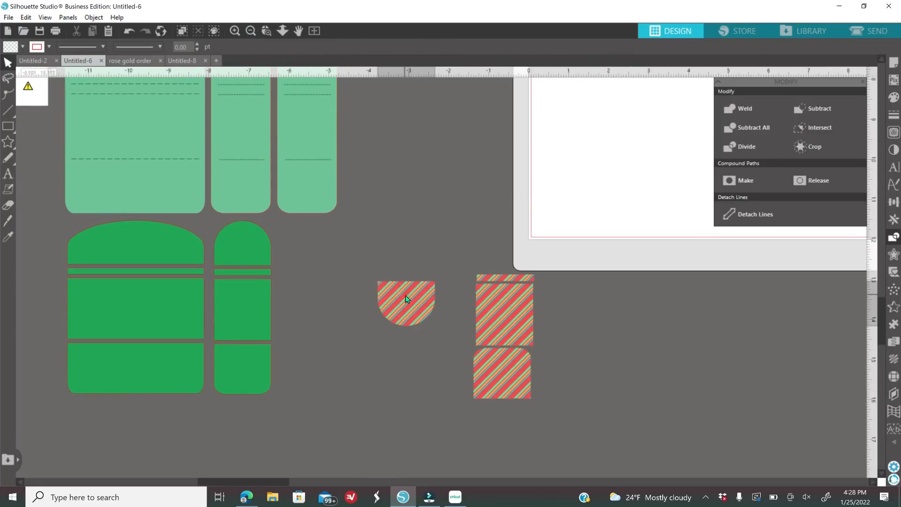
- Duplicate all four striped pocket pieces and place the copies to the right of the originals
drag(376, 254, 558, 389)
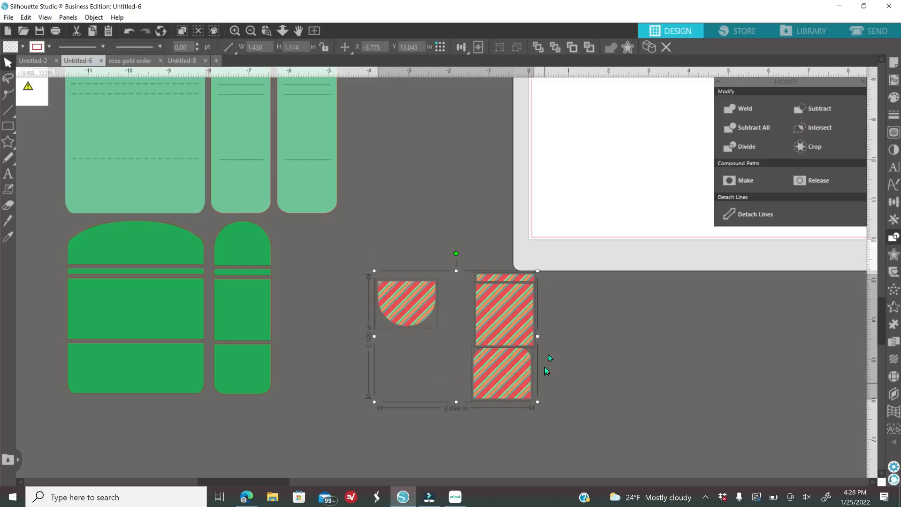
right_click(567, 302)
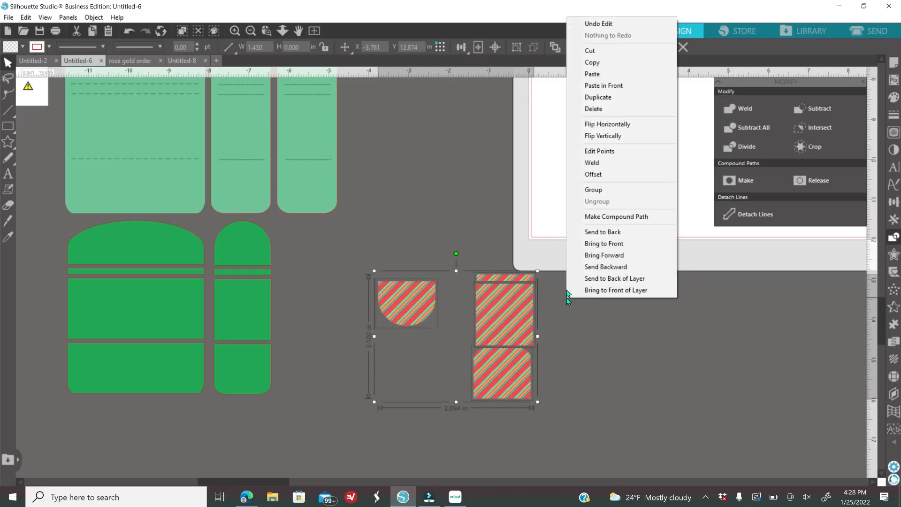
click(598, 97)
drag(515, 386, 680, 398)
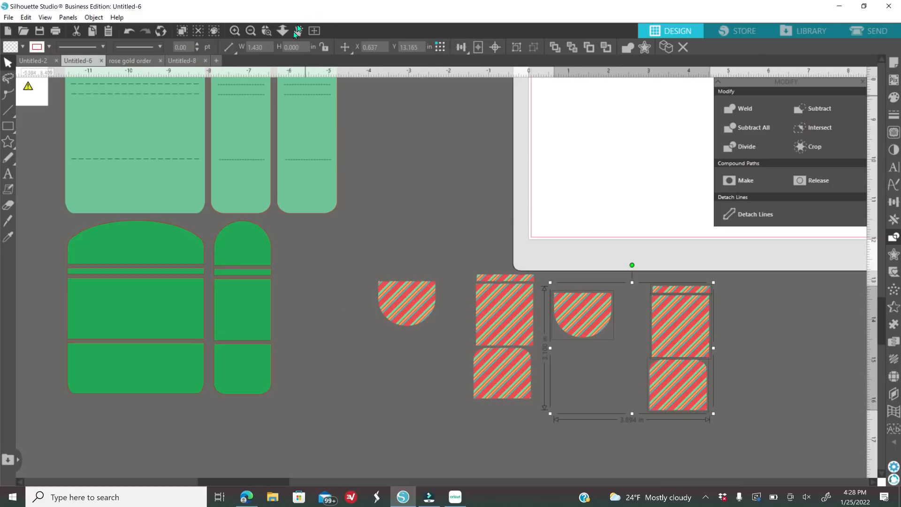
- Move the original striped half-round piece between the two striped stacks, directly below the duplicated half-round
click(252, 29)
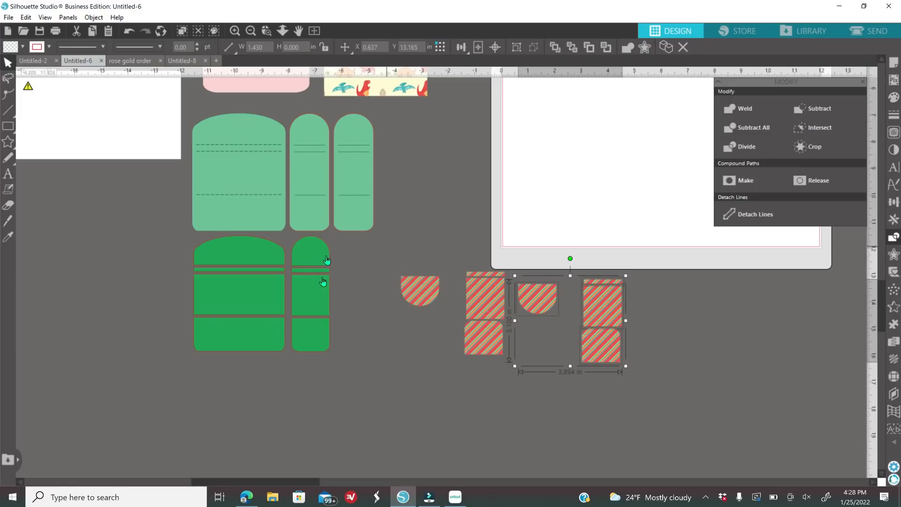
click(432, 341)
drag(425, 293, 557, 344)
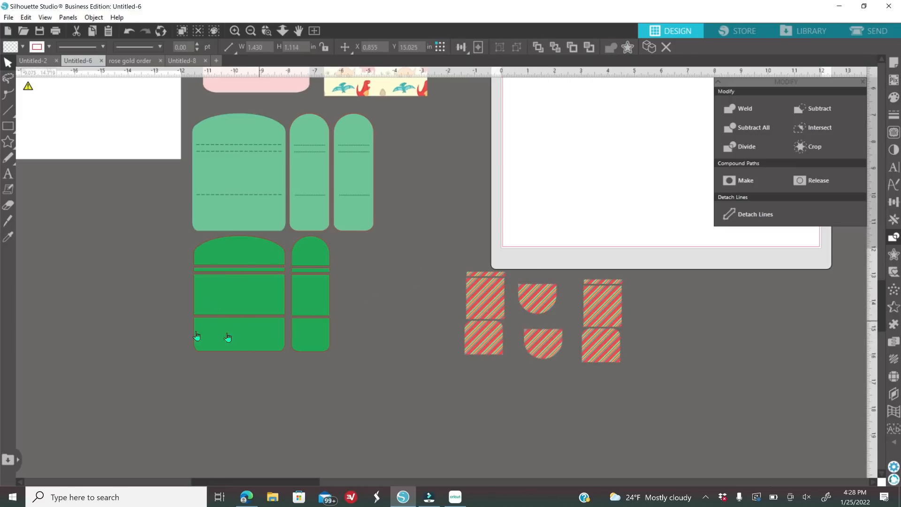
click(238, 273)
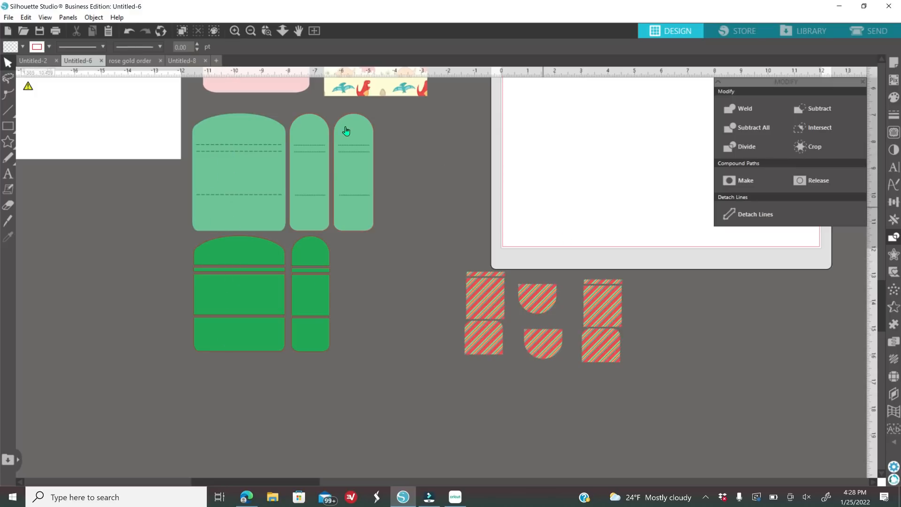
- Move all the striped pocket pieces beside the dark green pieces and rotate the wide dark green bottom piece 180 degrees
drag(608, 349, 499, 318)
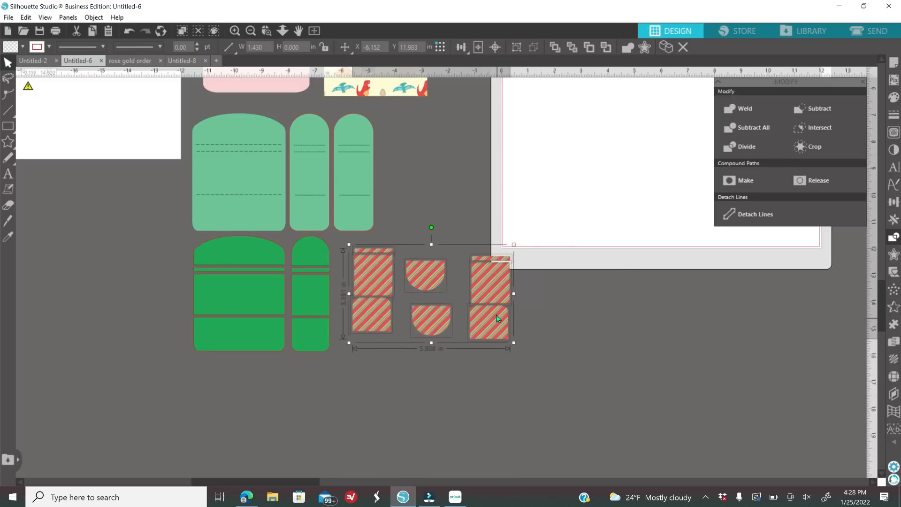
click(249, 344)
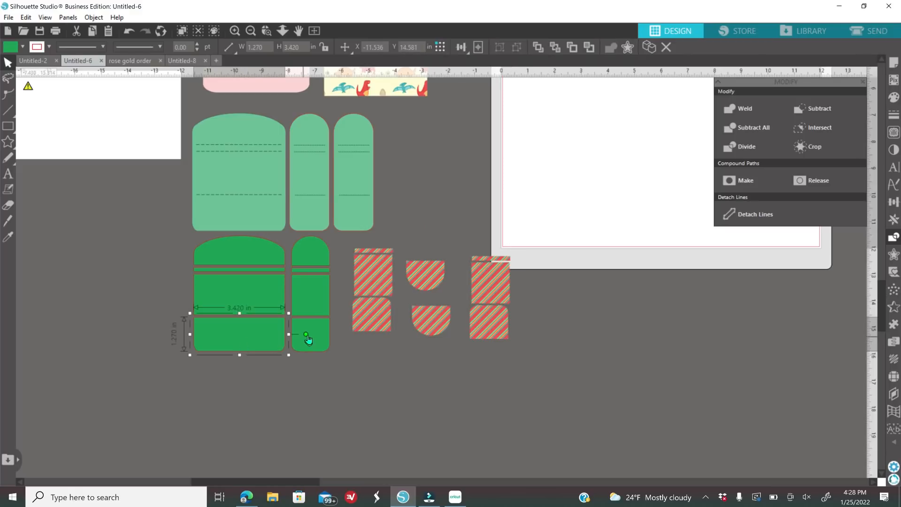
drag(305, 333, 182, 332)
- Rotate the wide dark green arched piece 180 degrees and place it upside down over the wide bottom piece
click(229, 255)
drag(306, 252, 171, 250)
drag(258, 252, 260, 345)
drag(214, 327, 246, 336)
right_click(161, 285)
click(195, 231)
drag(241, 336, 241, 333)
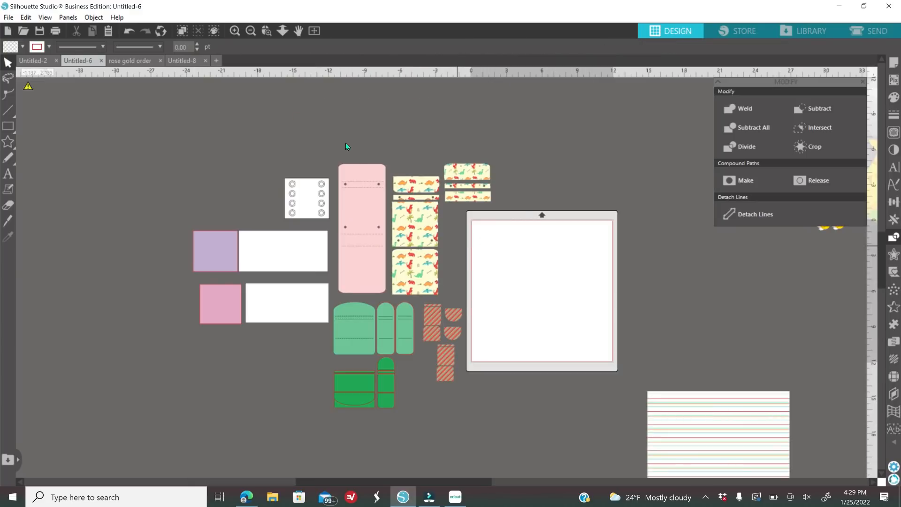
- Move the thin-striped paper up, and place the purple square over the right half of the upper white rectangle
drag(656, 425, 742, 314)
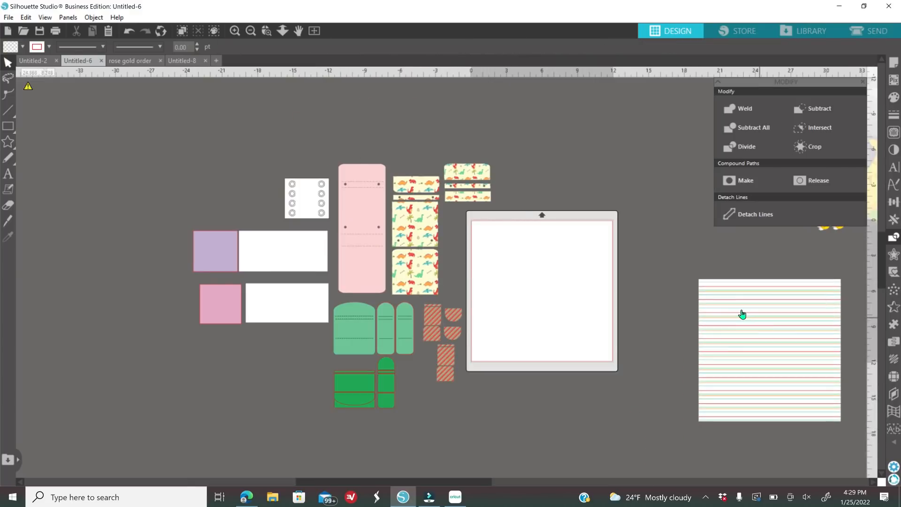
click(238, 32)
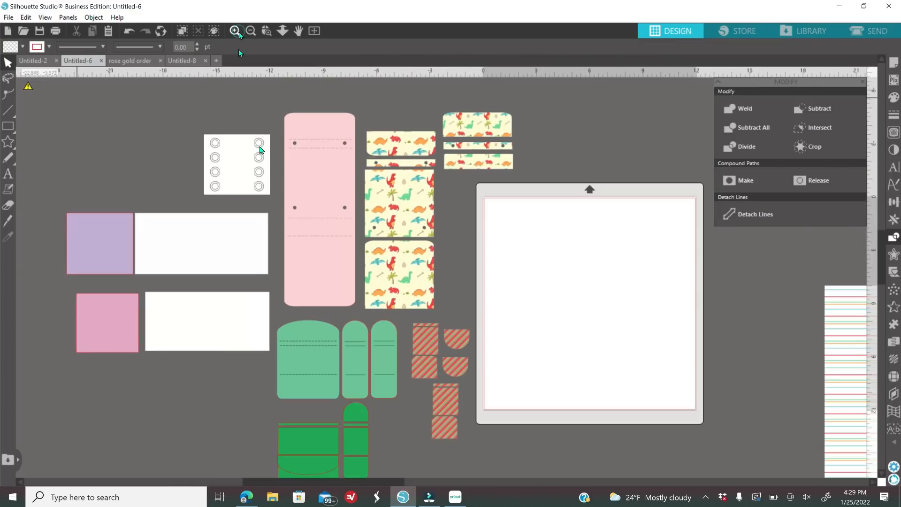
drag(378, 483, 357, 483)
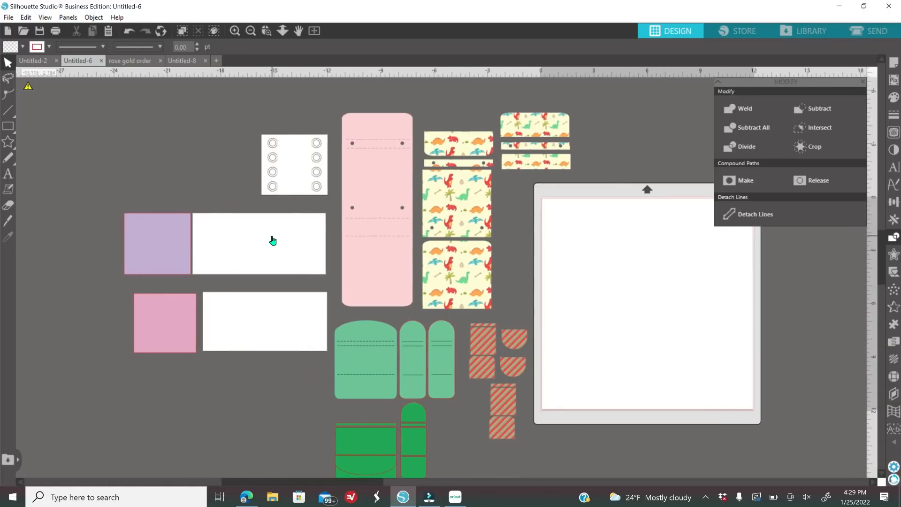
drag(169, 255, 148, 249)
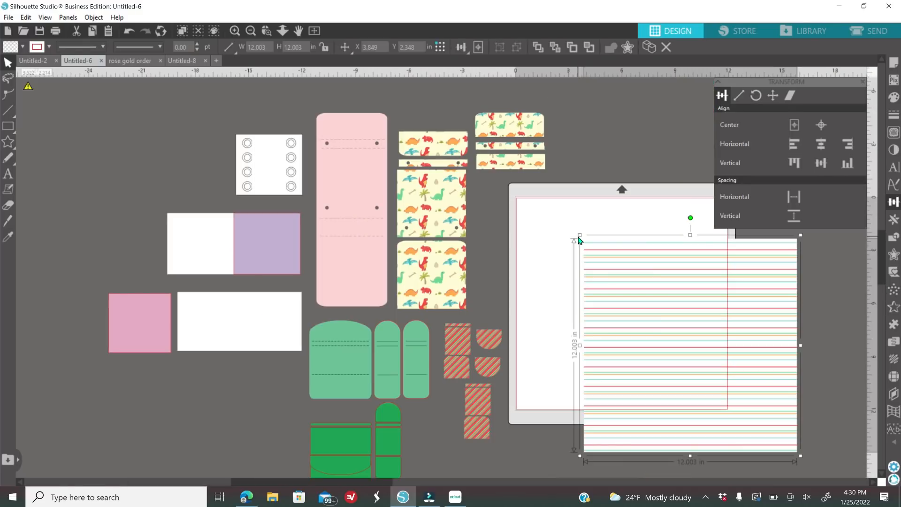
- Shrink the thin-striped paper to about 4.335 in square and move it beside the upper white rectangle
drag(580, 234, 712, 369)
drag(358, 225, 169, 199)
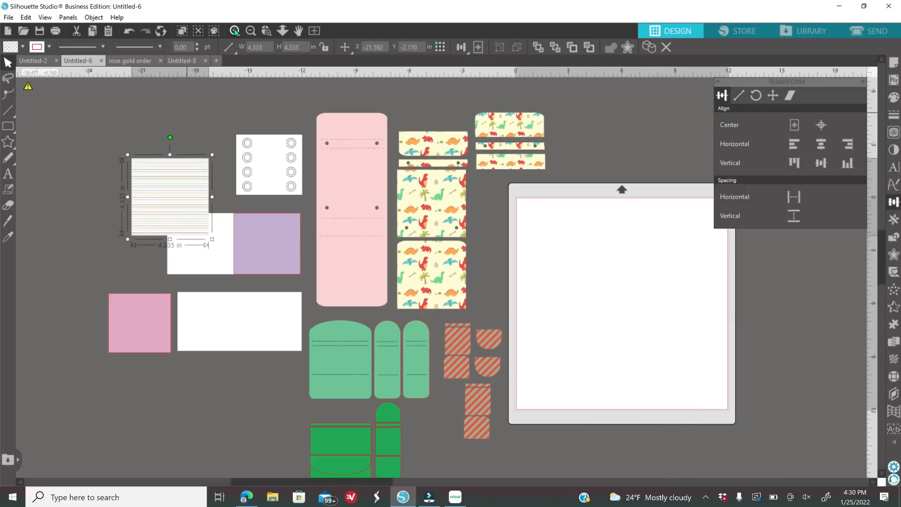
click(235, 31)
drag(304, 484, 252, 483)
- Send the thin-striped paper behind the purple square so it covers the square fully, and crop it to that shape
drag(219, 159, 353, 237)
right_click(290, 263)
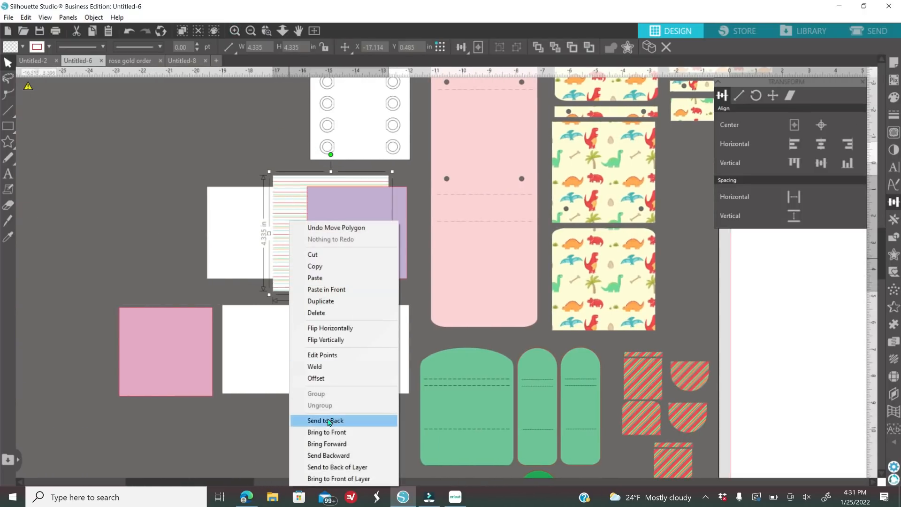
click(306, 420)
drag(302, 289, 326, 285)
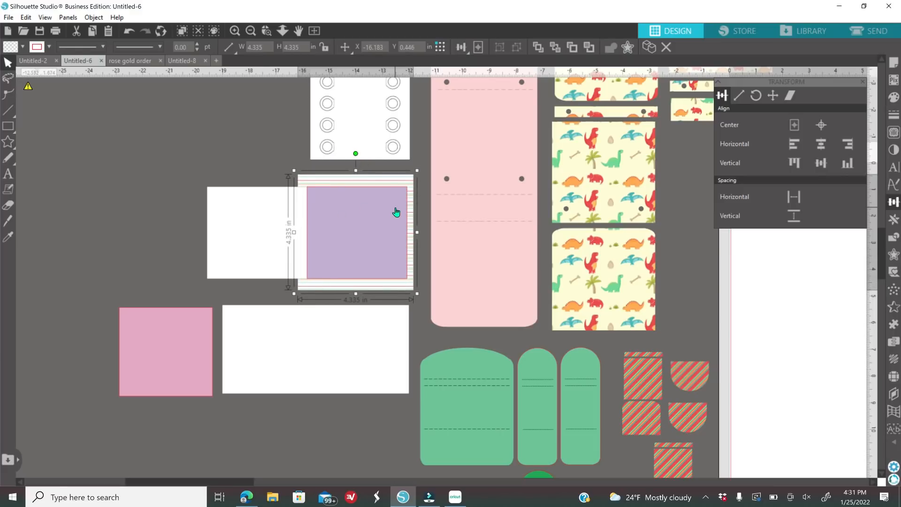
shift+click(358, 218)
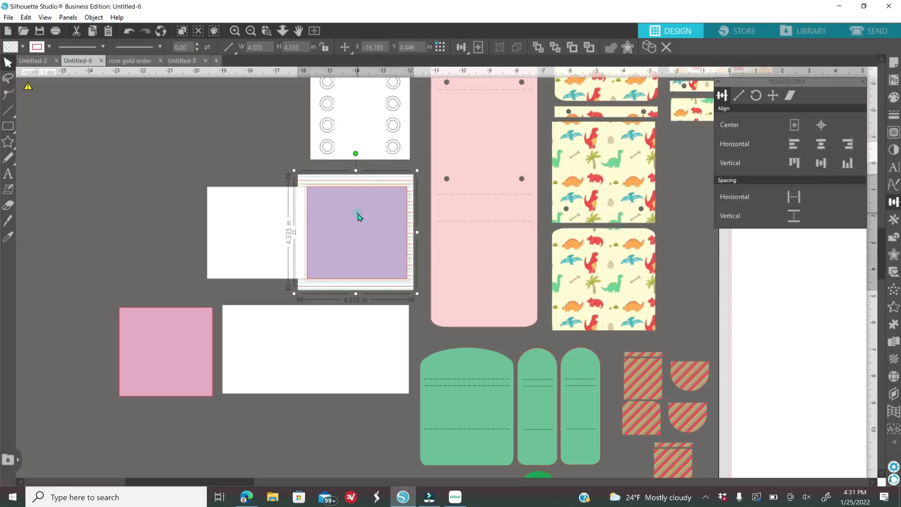
click(894, 238)
click(809, 145)
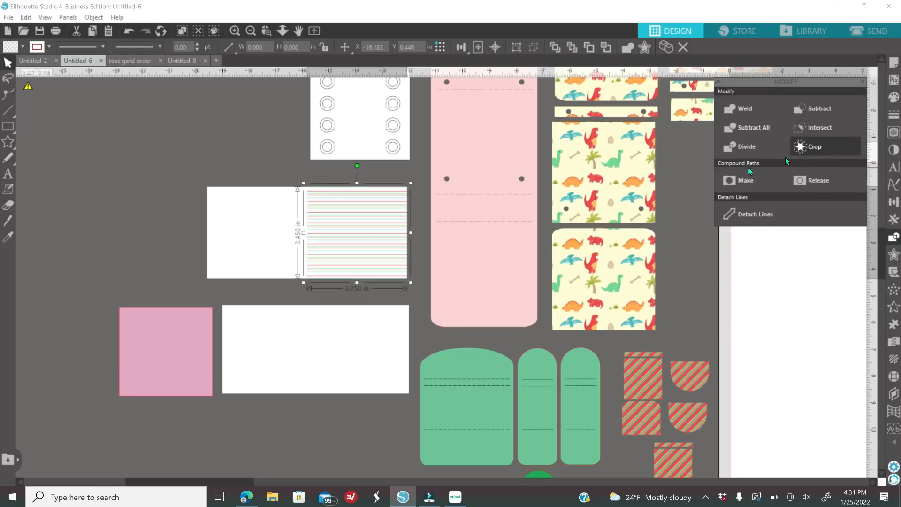
- Move the cropped striped square to the left of the upper white rectangle, leaving a small gap with their top edges level
click(234, 31)
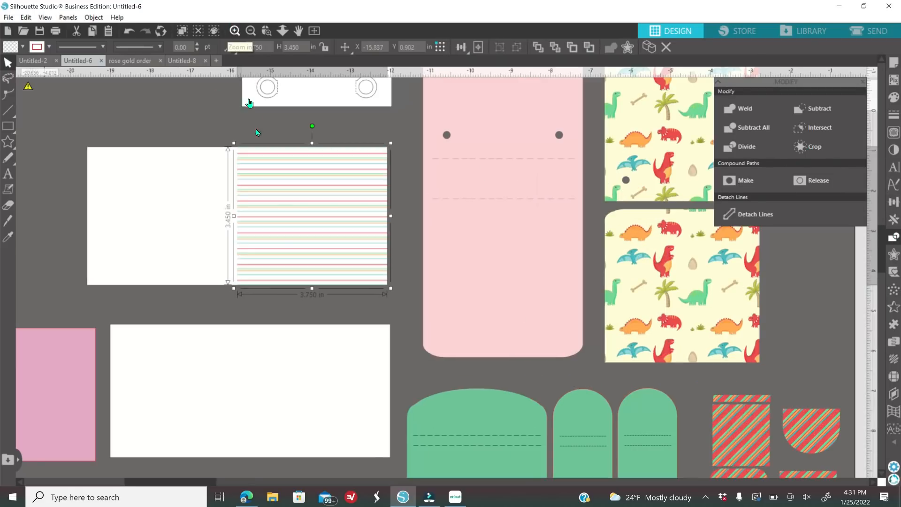
drag(208, 481, 177, 480)
drag(462, 238, 155, 218)
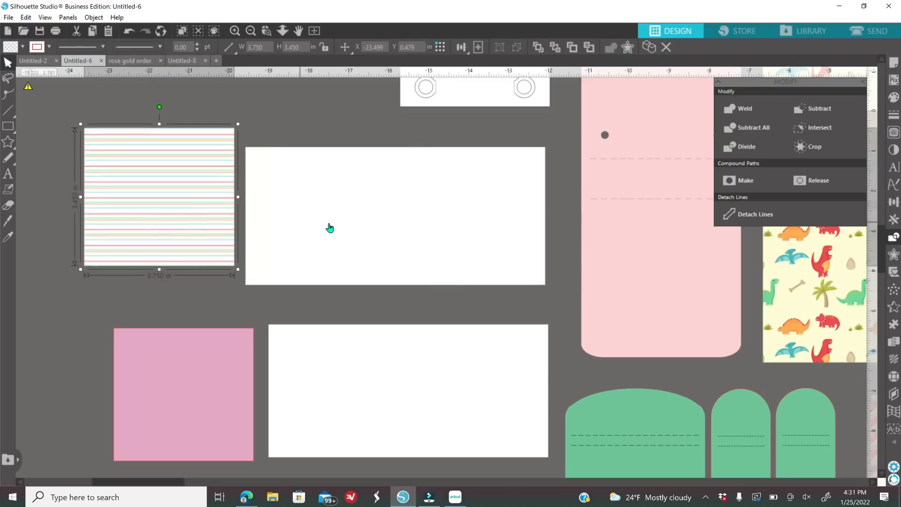
drag(322, 222, 348, 222)
click(254, 225)
drag(219, 214, 230, 233)
click(295, 120)
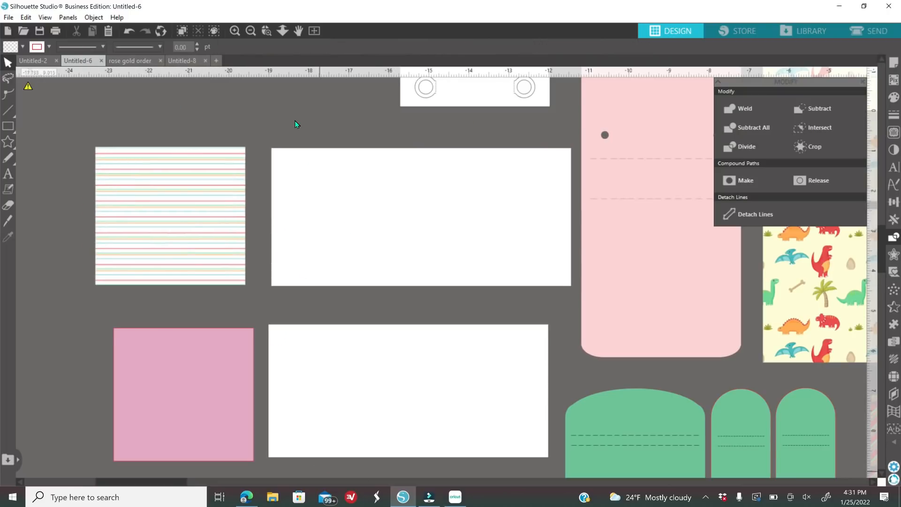
- Move the cropped striped square onto the mat and send it to the back, behind the dinosaur clipart
click(251, 31)
click(251, 31)
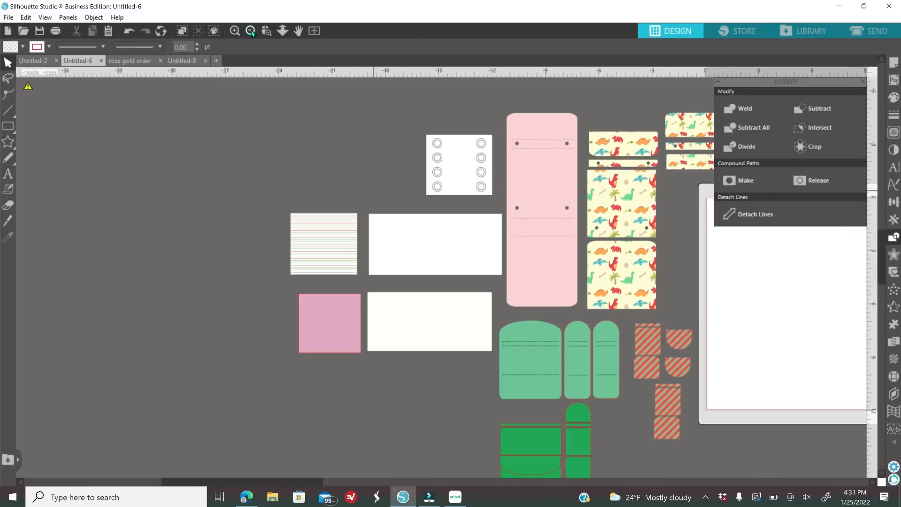
drag(322, 258, 766, 297)
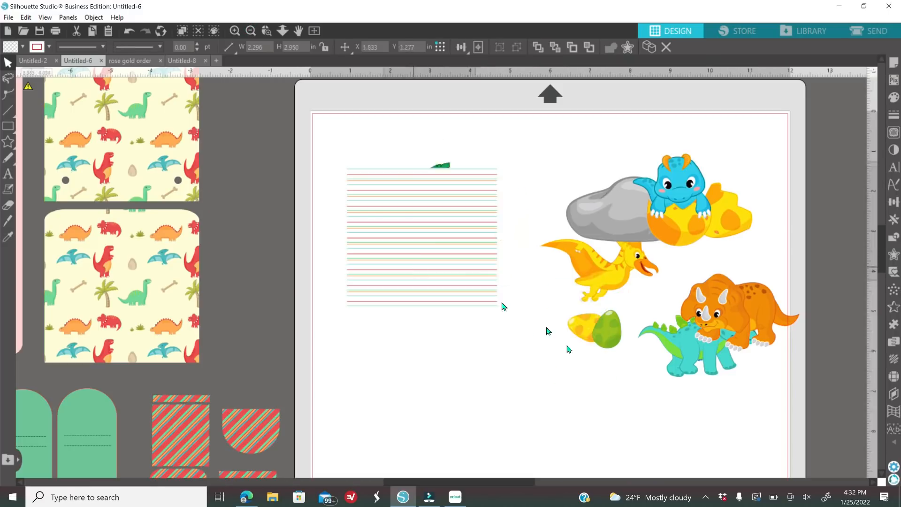
right_click(409, 217)
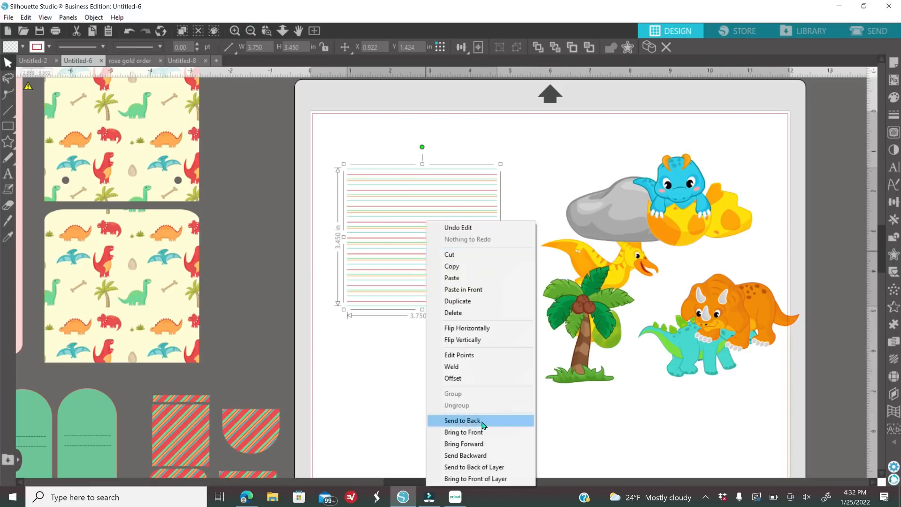
click(463, 475)
- Place the palm tree on the left half of the striped square and open the line style settings for the square
drag(422, 192, 451, 177)
click(290, 199)
key(ctrl+=)
scroll(298, 280, up, 1)
click(298, 281)
click(893, 114)
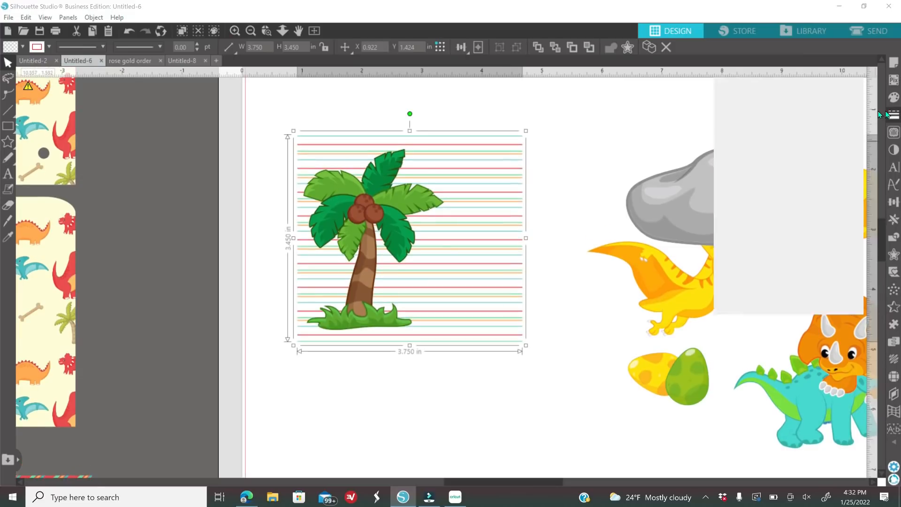
click(729, 384)
- Resize the blue long-necked dinosaur and the teal stegosaurus and place them in front of the palm tree
drag(784, 400, 558, 321)
drag(827, 418, 666, 282)
right_click(572, 195)
click(623, 409)
drag(610, 235, 386, 289)
click(657, 296)
drag(690, 264, 627, 302)
drag(582, 338, 385, 310)
- Enlarge the palm tree and the blue long-necked dinosaur slightly
click(418, 199)
drag(447, 146, 456, 136)
click(406, 225)
drag(429, 209, 445, 194)
- Shrink the gray rock and place it in the lower right corner of the striped square
drag(669, 201, 545, 304)
drag(667, 233, 575, 286)
drag(554, 315, 500, 322)
- Shrink the orange triceratops and place it between the teal stegosaurus and the gray rock
drag(826, 347, 629, 175)
drag(533, 110, 647, 188)
drag(679, 214, 480, 303)
drag(478, 261, 463, 261)
drag(488, 296, 456, 296)
- Place the yellow and green eggs in front of the gray rock
drag(685, 385, 616, 339)
right_click(616, 338)
click(640, 204)
drag(645, 301, 484, 329)
click(863, 82)
- Shrink the yellow pterodactyl and place it beside the top of the palm tree
drag(700, 258, 650, 205)
right_click(650, 205)
drag(718, 166, 619, 228)
drag(578, 251, 450, 157)
- Shrink the blue baby dinosaur in its broken egg, bring it to the front and set it on top of the rock
drag(798, 221, 591, 275)
drag(701, 164, 582, 281)
right_click(533, 302)
click(556, 172)
click(234, 31)
click(234, 31)
drag(741, 245, 686, 303)
drag(640, 326, 565, 312)
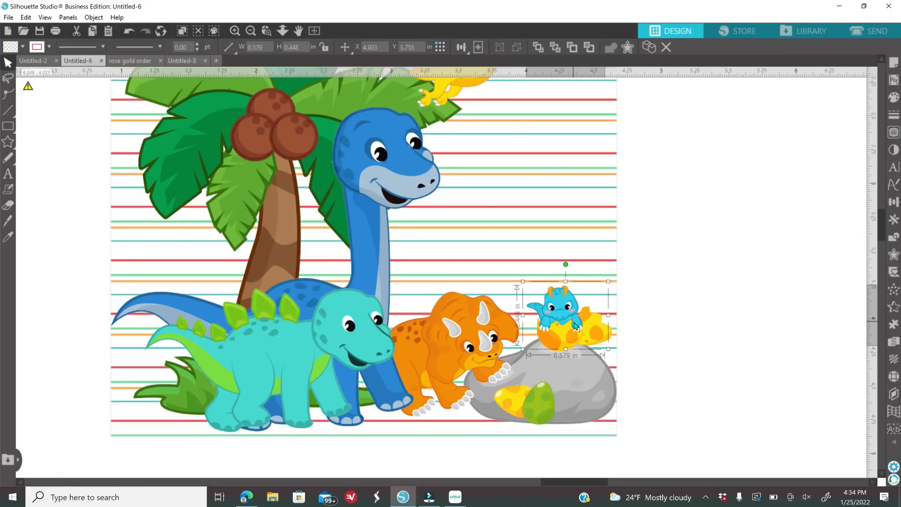
click(250, 31)
click(250, 31)
right_click(597, 100)
click(648, 145)
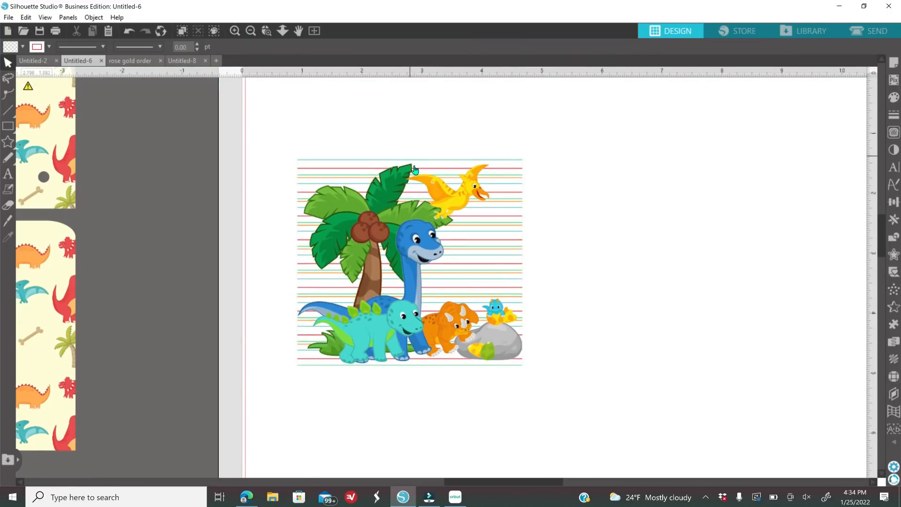
- Start a text object in the GROBOLD font on the mat, beside the dinosaur scene
click(5, 176)
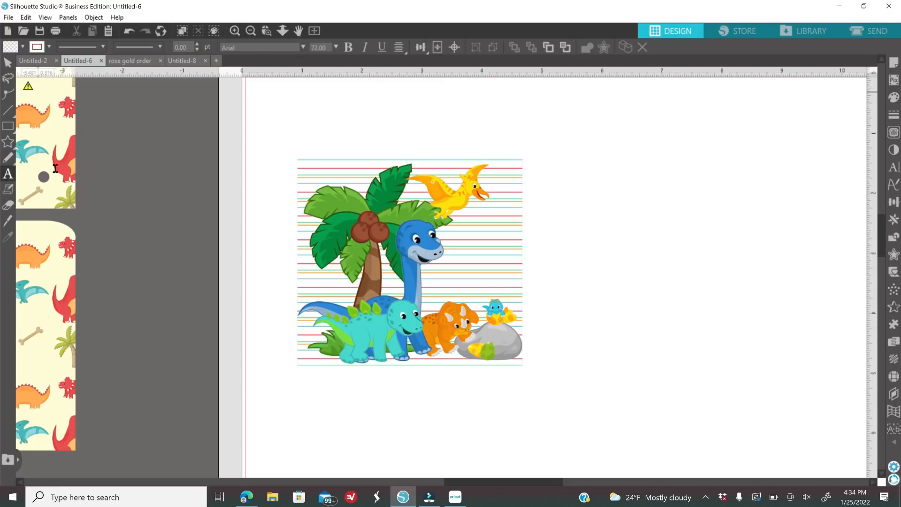
click(893, 170)
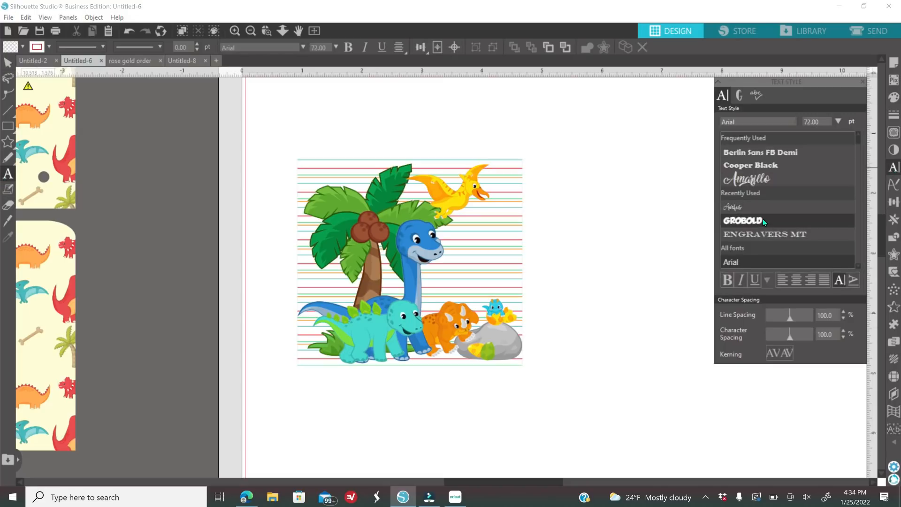
click(762, 219)
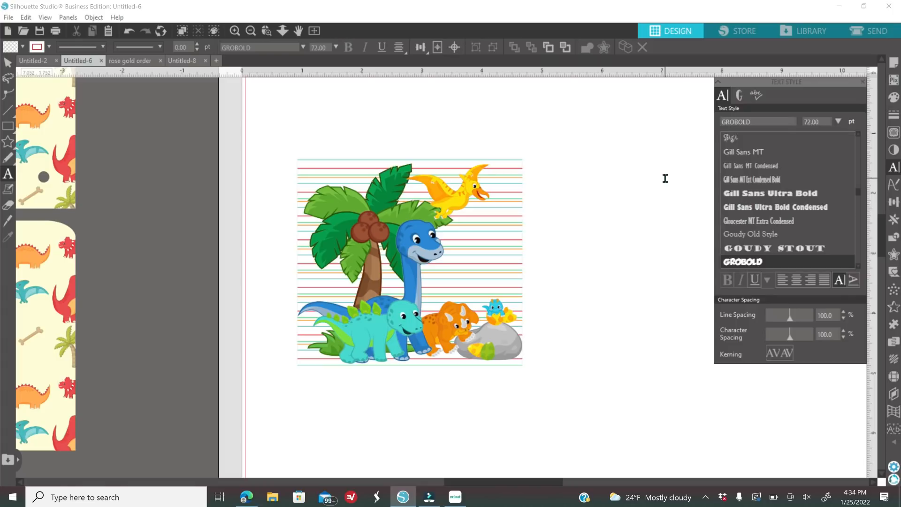
click(564, 141)
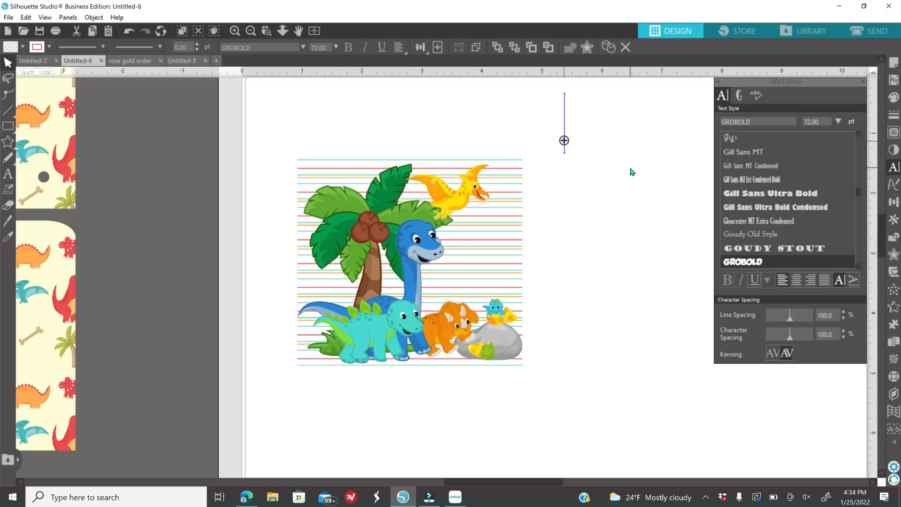
- Enter the child's name followed by 'S, with 5TH on the second line and BIRTHDAY on the third
text(JUAN)
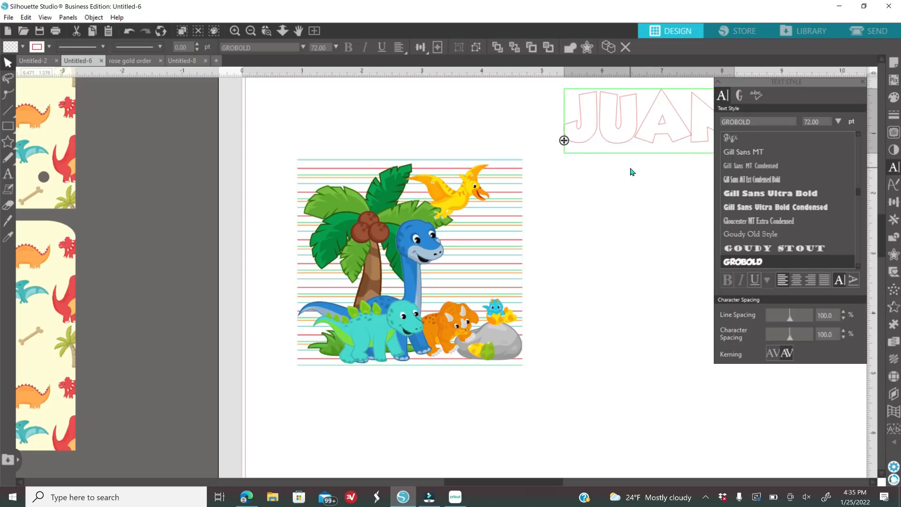
click(862, 81)
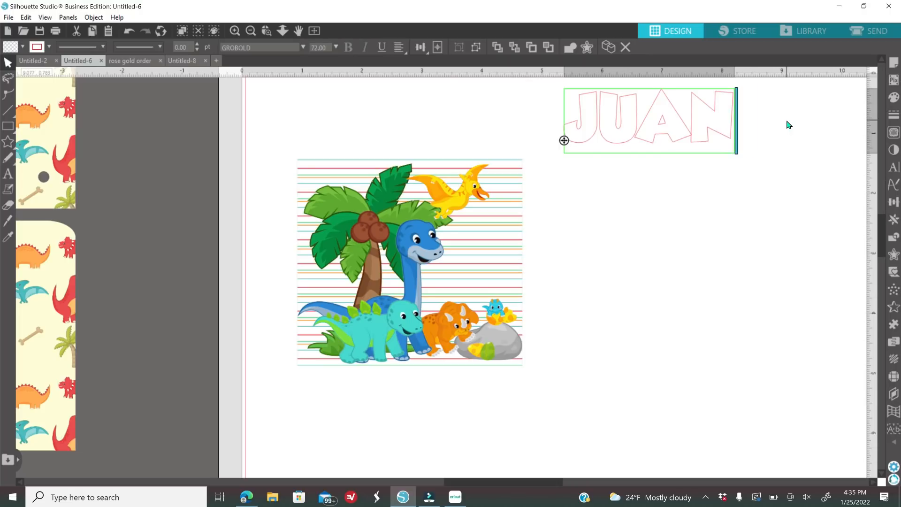
text('S)
key(Return)
text(5)
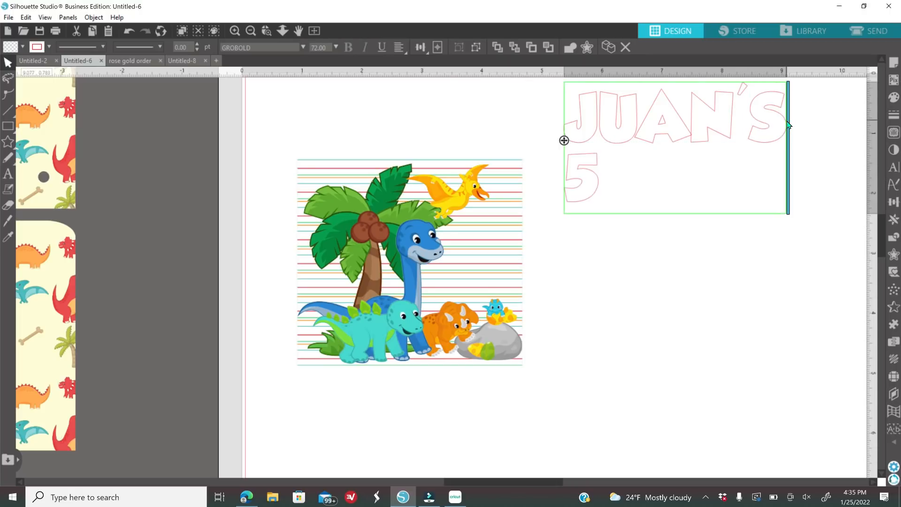
text(TH)
key(Return)
text(BIRTHDAY)
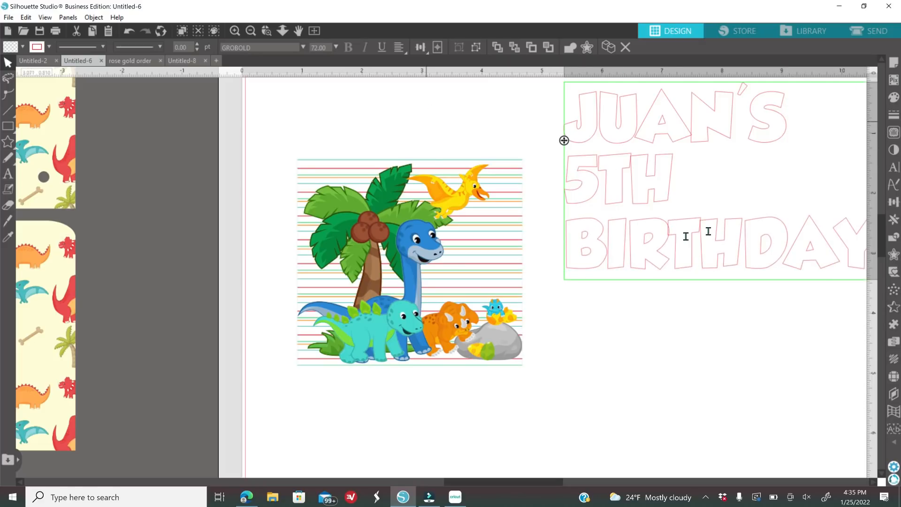
click(604, 307)
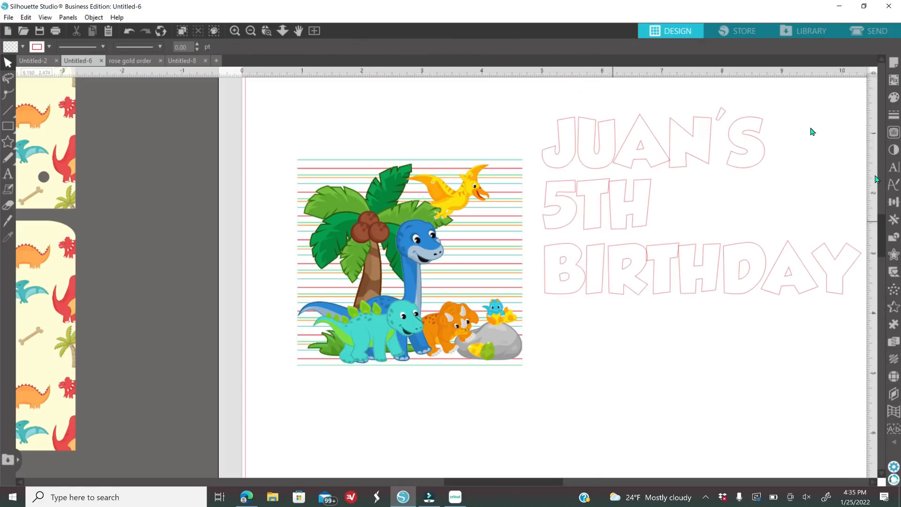
- Center-justify the three lines of the birthday text
click(602, 231)
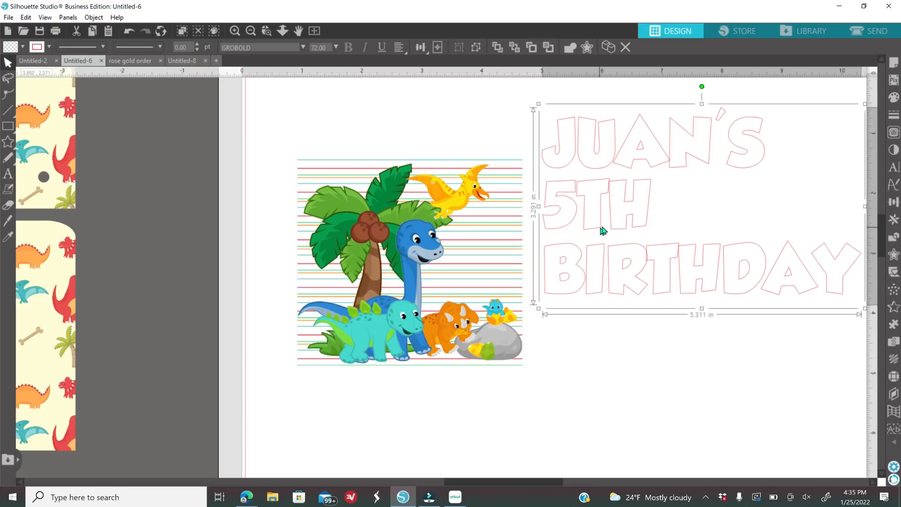
click(894, 170)
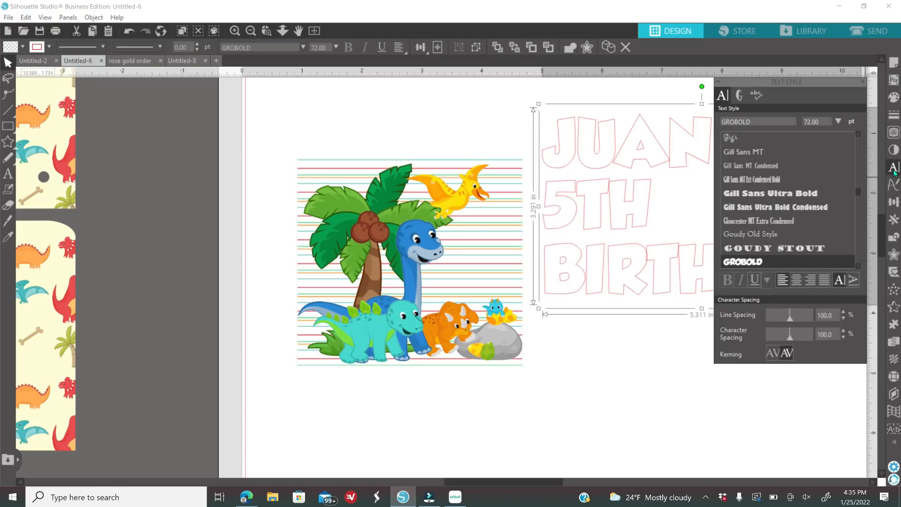
click(795, 280)
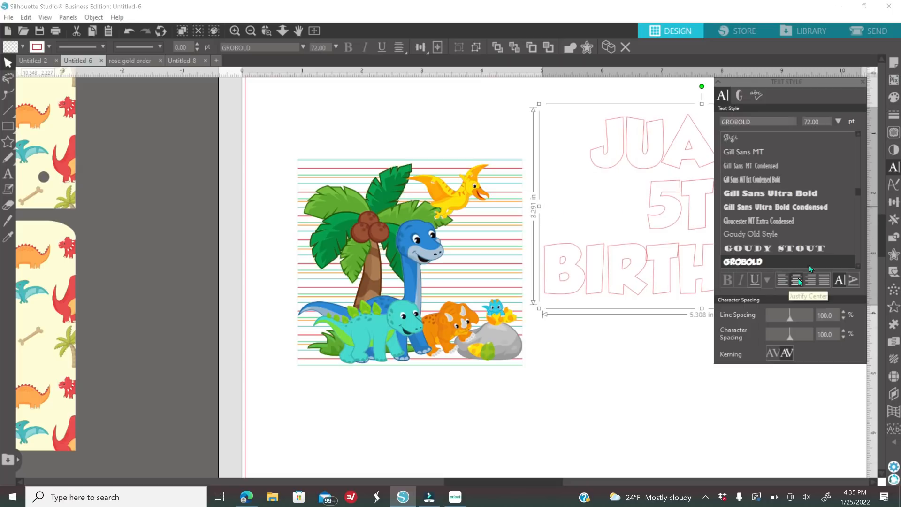
- Try the Gill Sans MT Ext Condensed Bold font on the birthday text and return it to GROBOLD
click(753, 179)
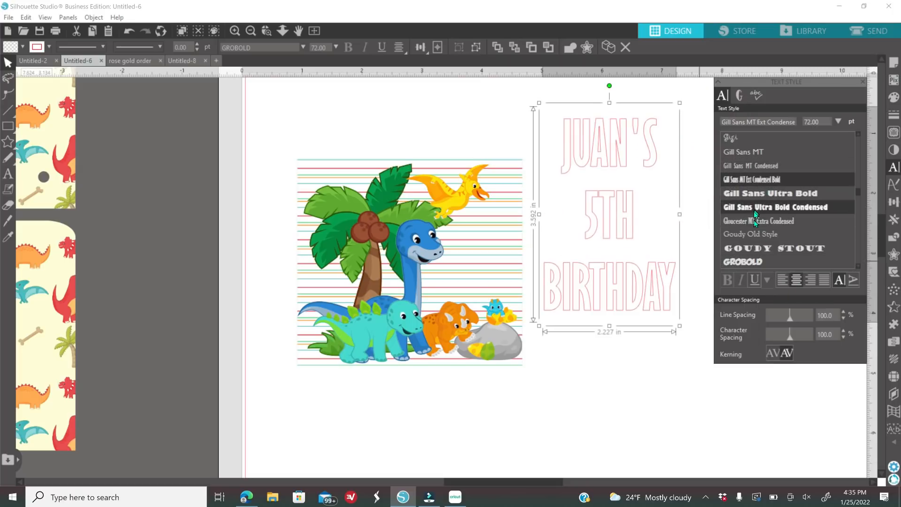
click(751, 262)
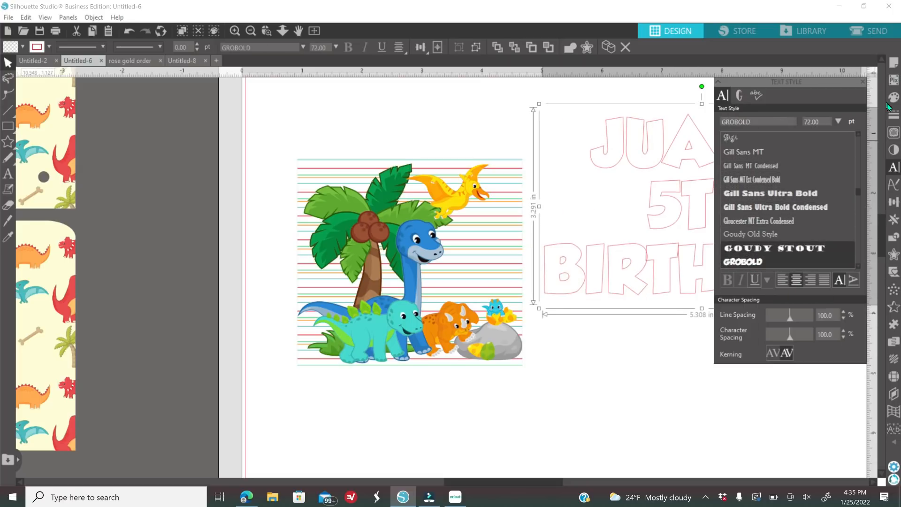
- Fill the birthday text with the teal sampled from the small dinosaur and remove its outline colour
click(894, 99)
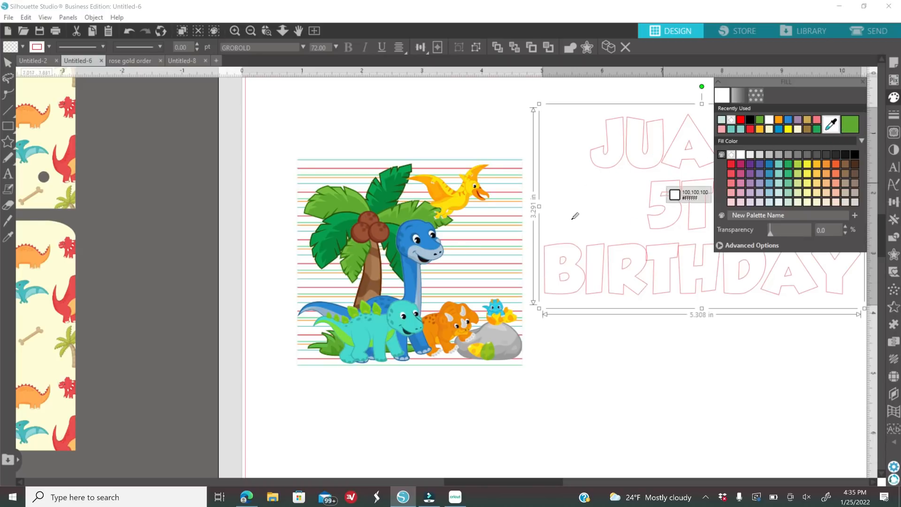
click(367, 321)
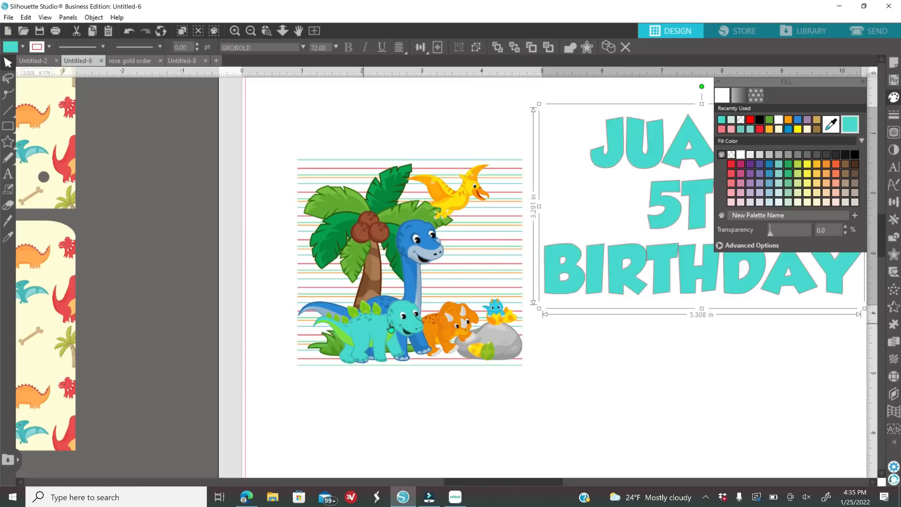
click(896, 116)
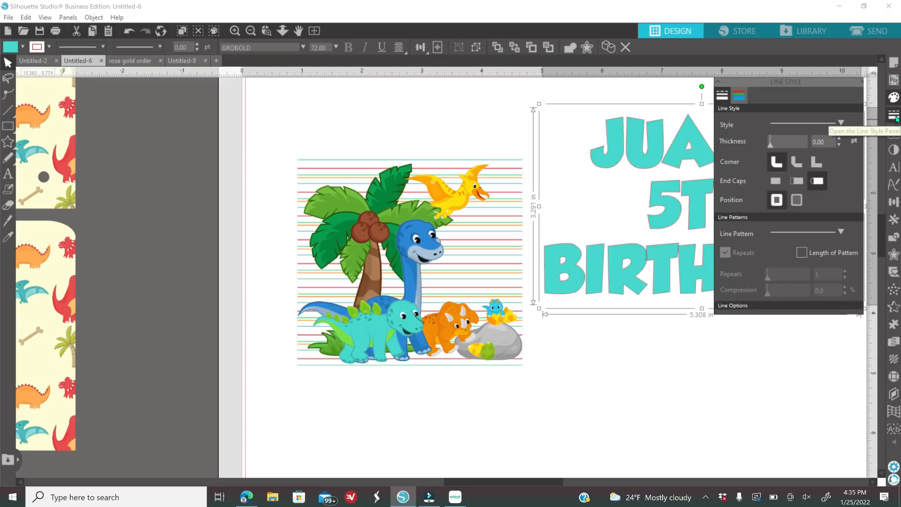
click(740, 96)
click(741, 119)
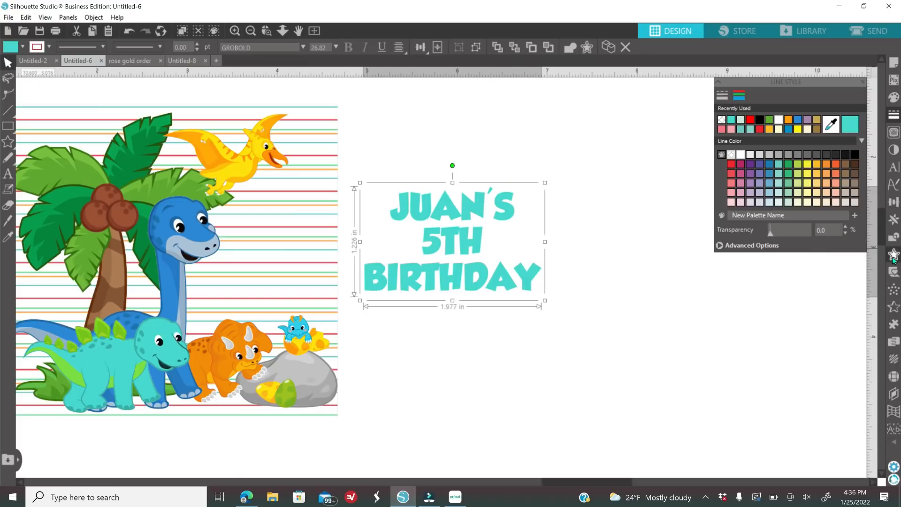
- Offset the birthday text by 0.045 in and fill the offset with orange sampled from the pterodactyl
click(893, 255)
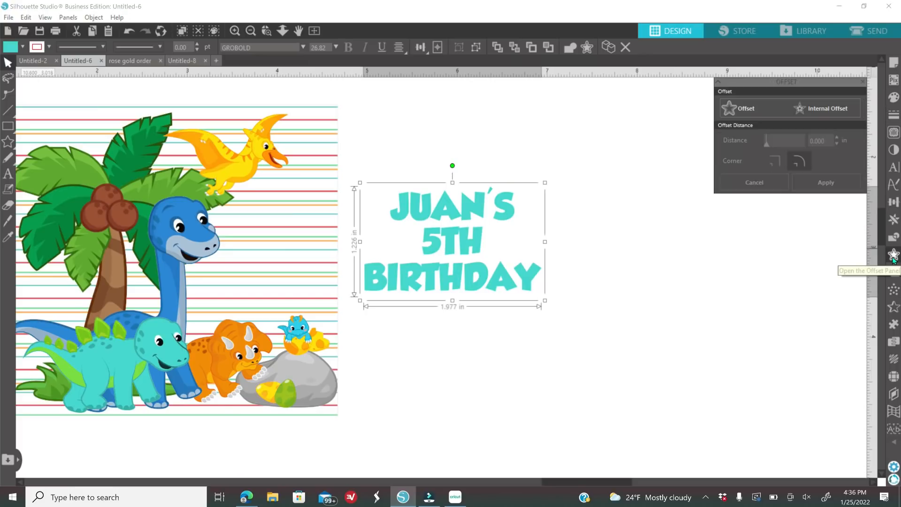
click(739, 111)
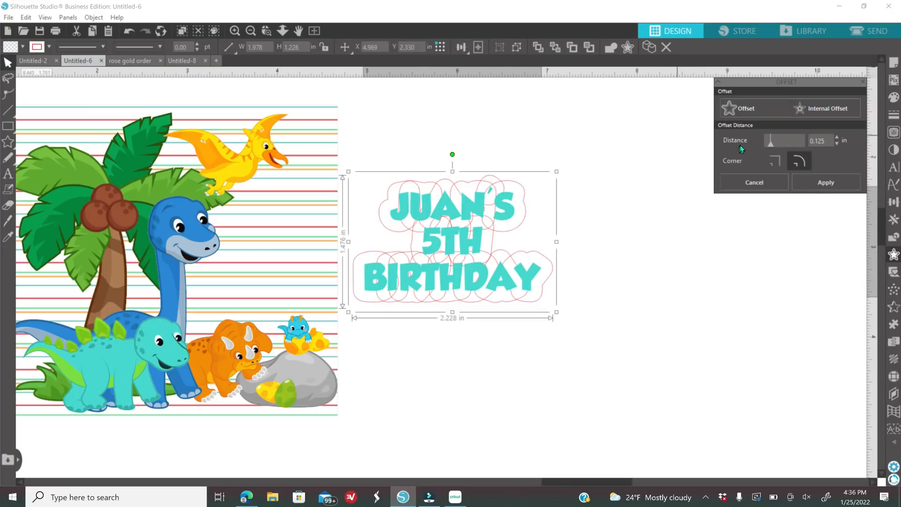
click(769, 139)
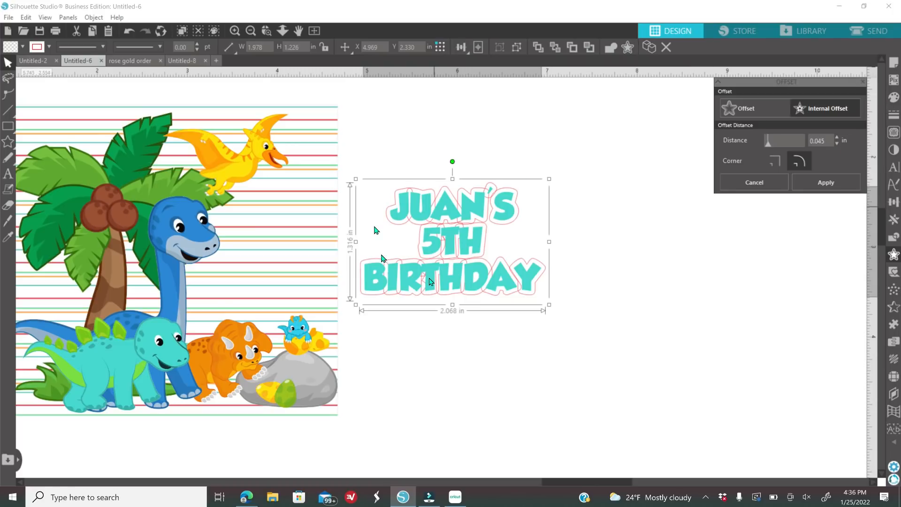
click(891, 98)
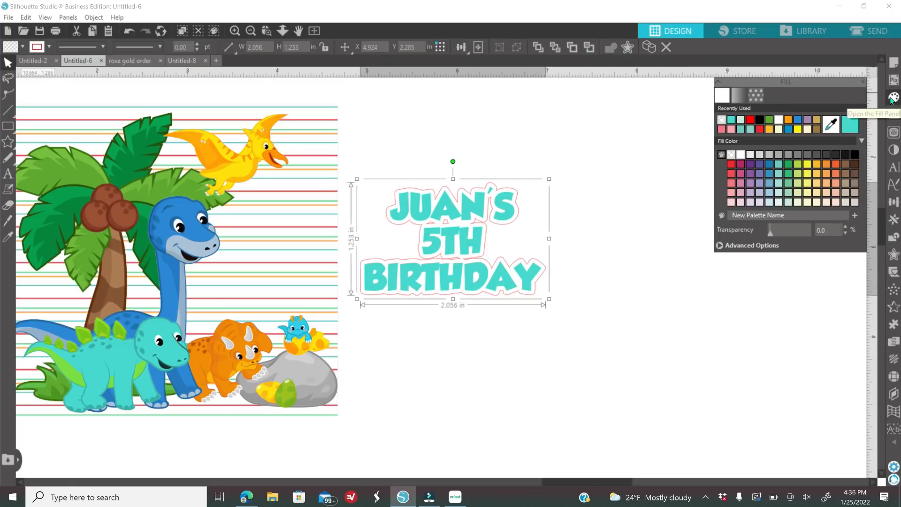
click(832, 125)
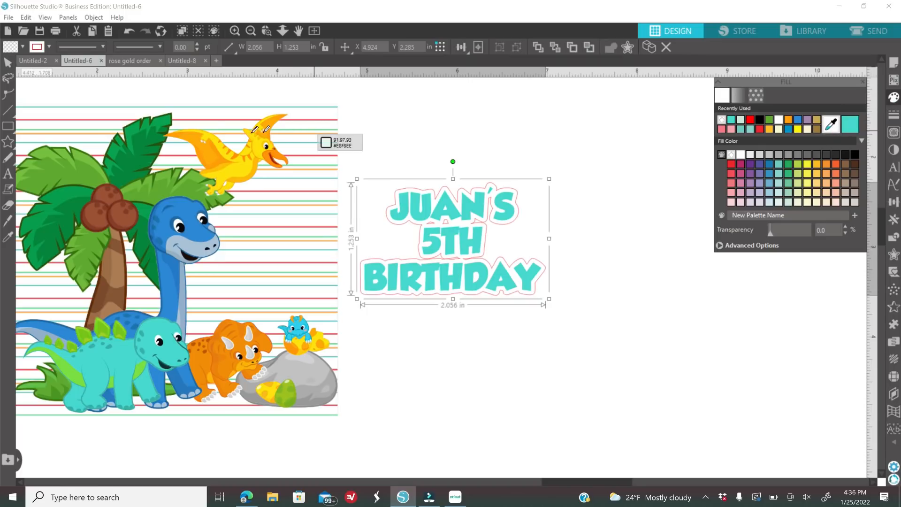
click(220, 146)
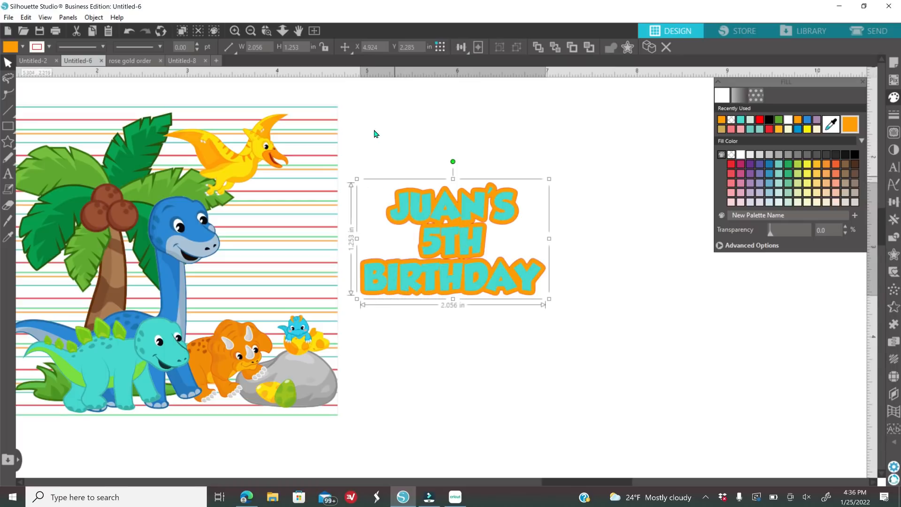
click(576, 229)
- Group the birthday text with its orange offset
drag(454, 249, 536, 290)
click(131, 33)
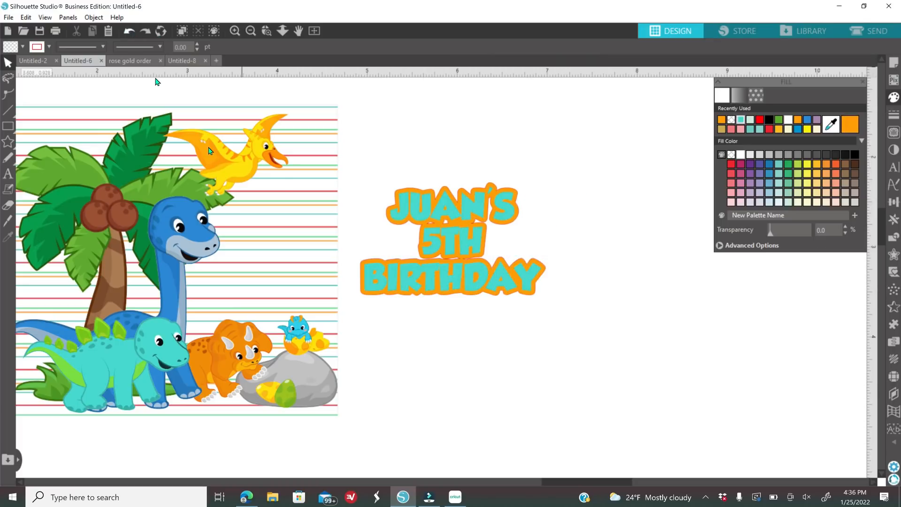
drag(368, 154, 538, 312)
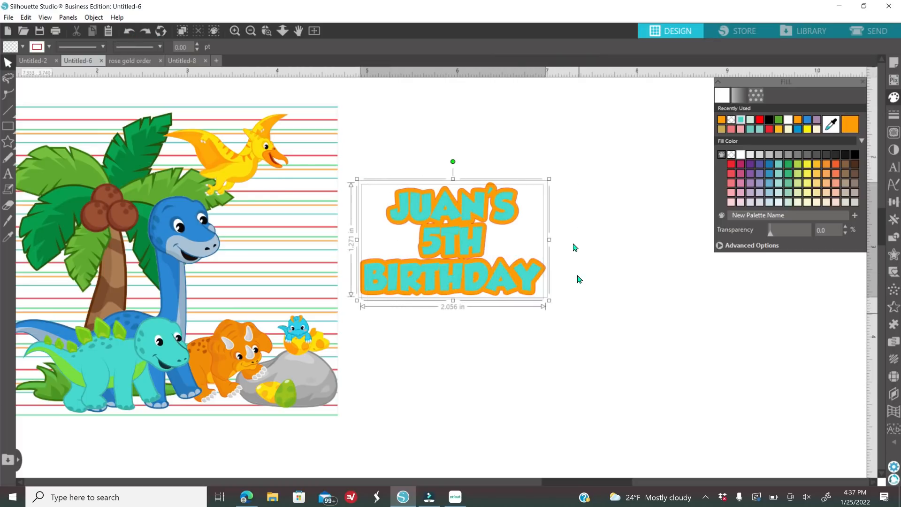
right_click(575, 183)
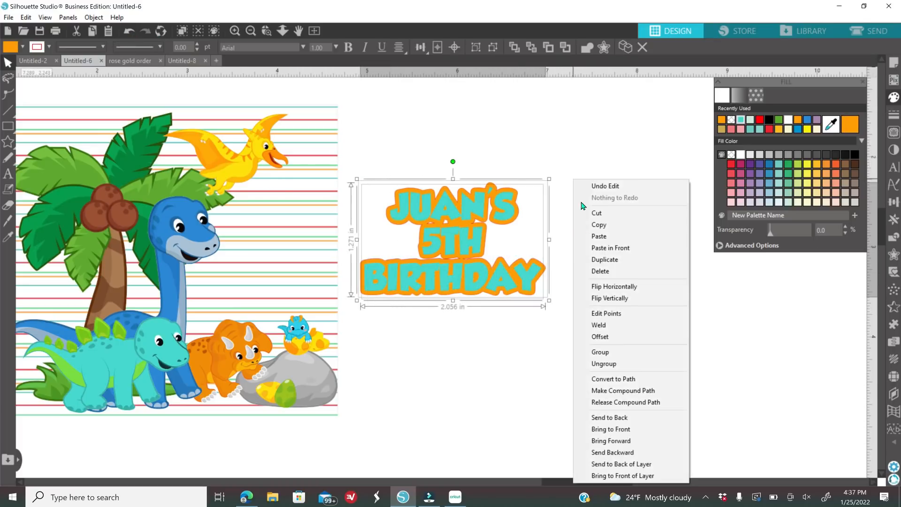
click(615, 353)
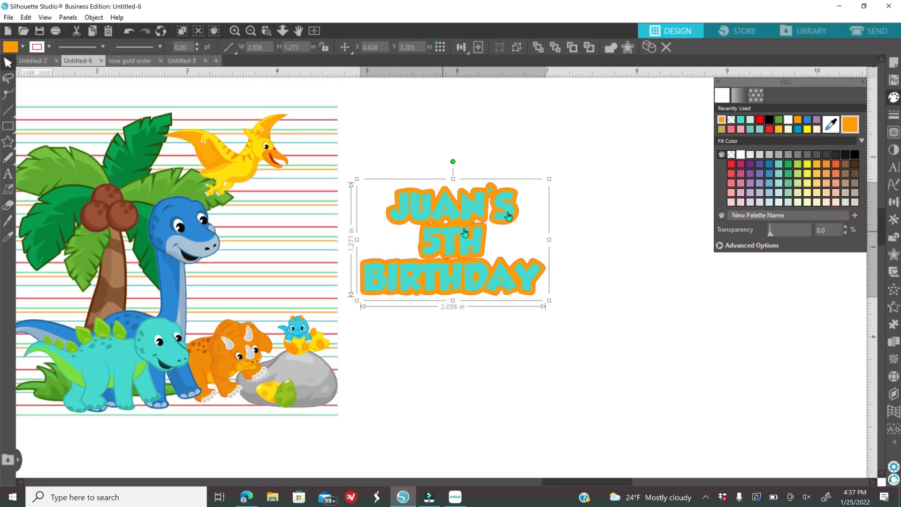
- Remove the grouped birthday text's outline and shrink the group to fit between the blue dinosaur and the scene's right edge
click(893, 121)
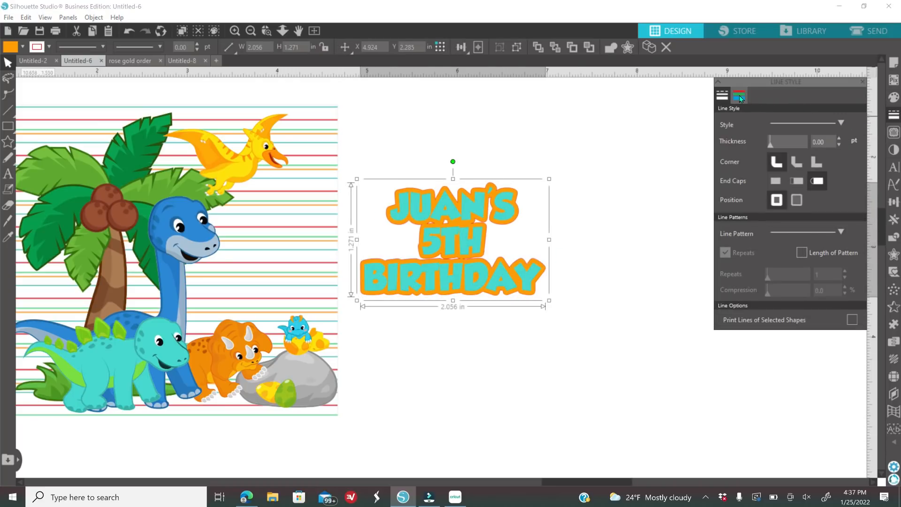
click(739, 96)
drag(549, 178, 488, 215)
drag(423, 257, 284, 254)
drag(350, 211, 335, 221)
drag(277, 258, 273, 236)
- Move the birthday text outside the scene and add a second, narrow offset around it
drag(556, 482, 508, 483)
drag(488, 249, 654, 322)
click(893, 254)
click(737, 108)
drag(772, 141, 766, 140)
click(837, 138)
click(837, 137)
- Give the second offset a grey fill sampled from the rock without an outline, and return the birthday text to the scene
click(893, 98)
click(830, 125)
click(509, 381)
drag(624, 257, 770, 363)
click(893, 114)
click(739, 95)
drag(699, 336, 527, 279)
- Shrink the pterodactyl, flip it horizontally and position it directly above the birthday text
mouse_move(554, 141)
mouse_down()
mouse_move(531, 181)
mouse_move(507, 193)
mouse_move(562, 204)
mouse_move(543, 143)
mouse_up()
right_click(514, 195)
click(540, 302)
click(652, 219)
mouse_move(522, 237)
mouse_down()
mouse_move(525, 224)
mouse_move(520, 250)
mouse_up()
drag(539, 153, 541, 209)
click(428, 250)
drag(463, 312, 460, 312)
click(483, 211)
- Group the complete dinosaur scene, including its striped background and the birthday text
scroll(483, 211, down, 2)
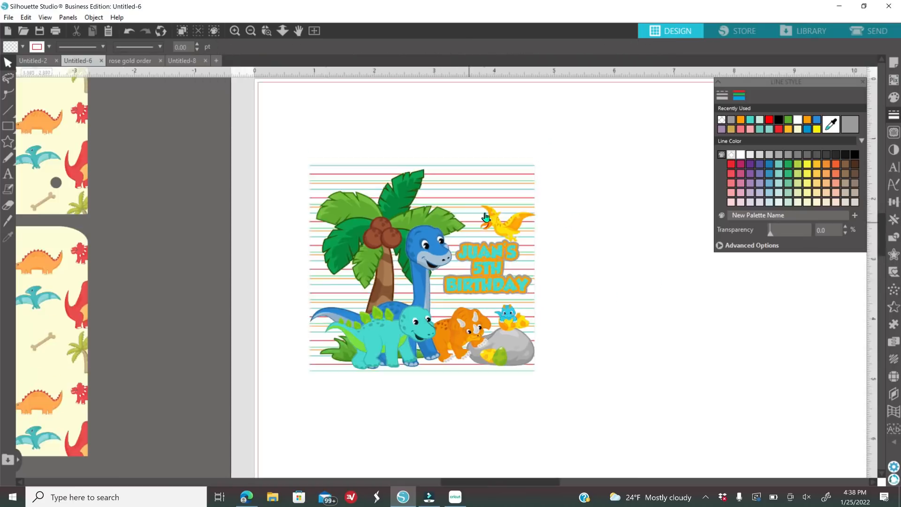
drag(273, 110, 591, 359)
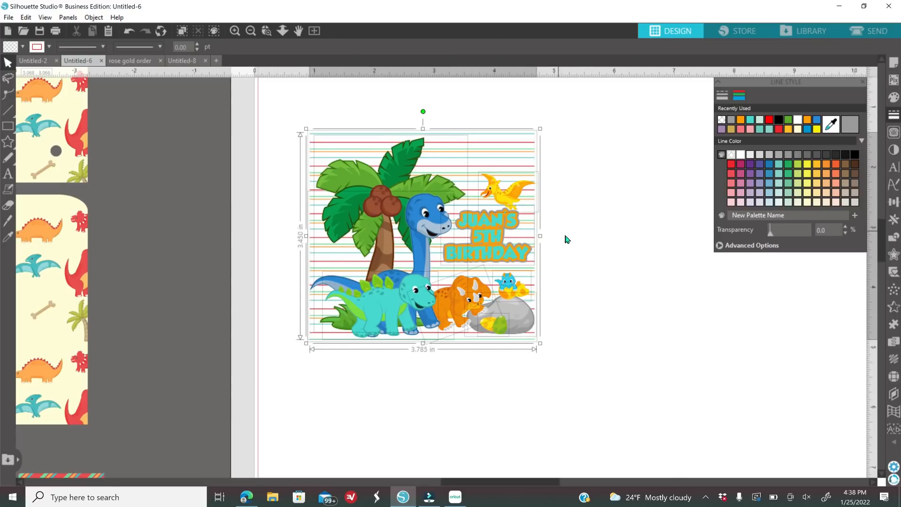
right_click(566, 239)
click(613, 355)
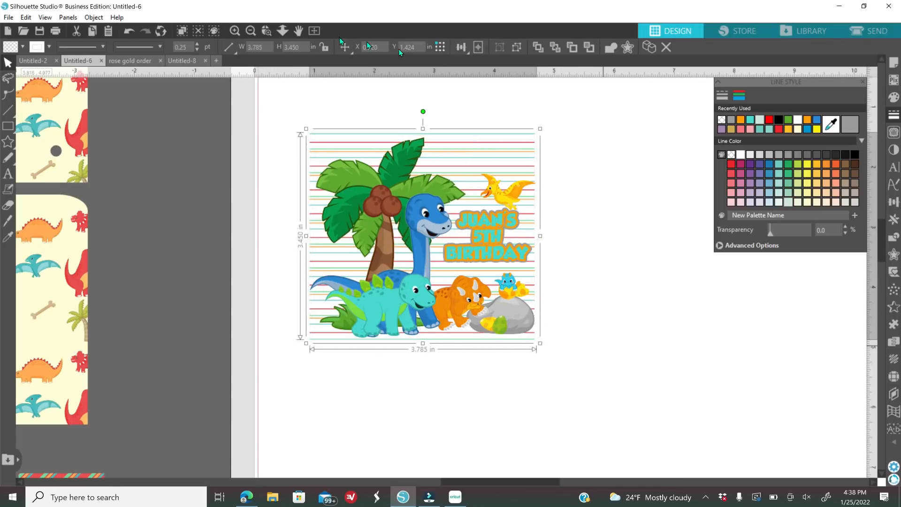
- Bring the blank cover rectangle onto the mat and place the grouped dinosaur scene over it
click(248, 31)
click(249, 32)
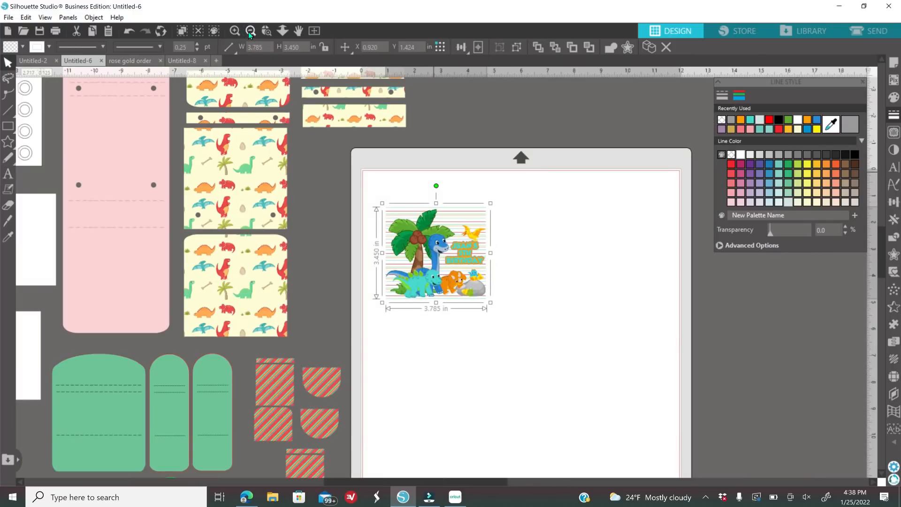
click(249, 32)
drag(145, 253, 486, 342)
click(427, 318)
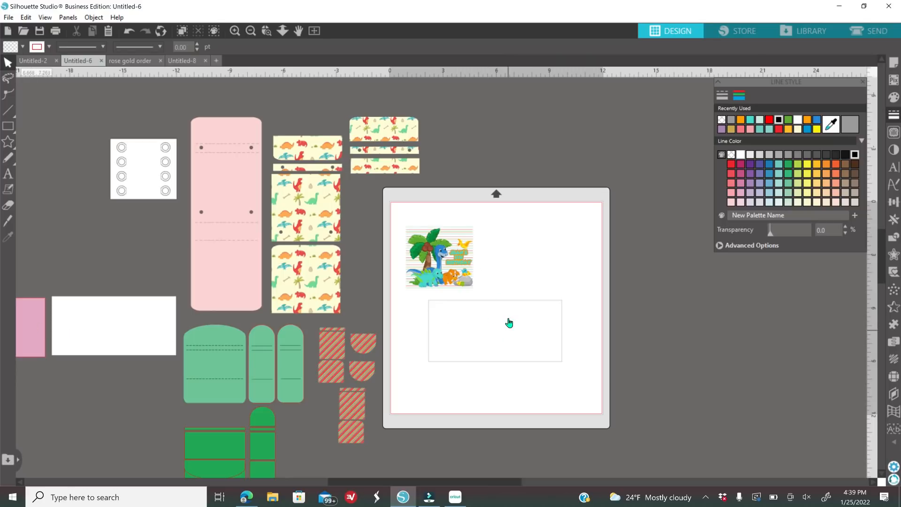
drag(449, 256, 497, 301)
- Align the dinosaur scene with the right and bottom edges of the blank cover rectangle
click(237, 31)
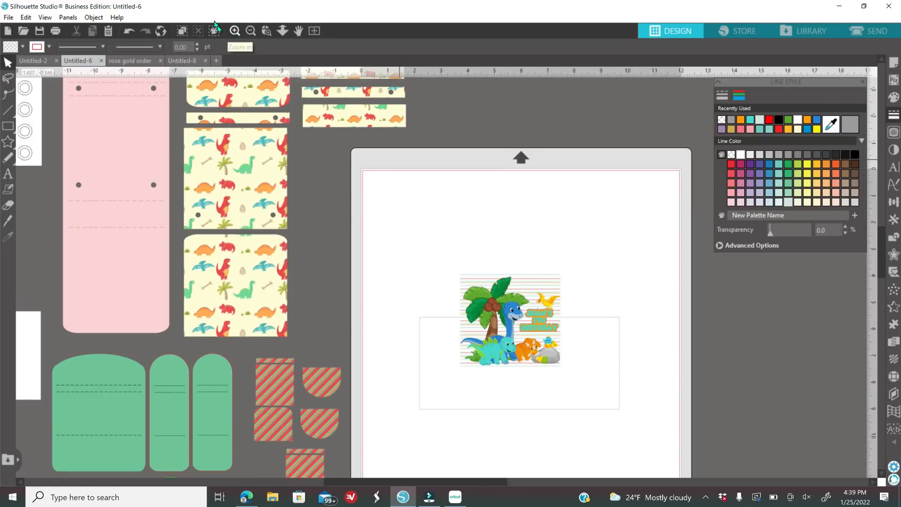
scroll(579, 279, down, 4)
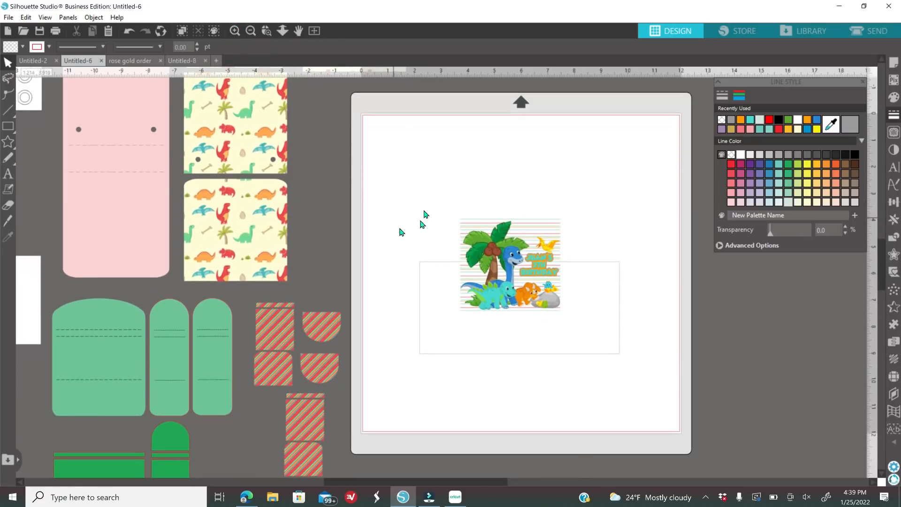
drag(400, 177, 603, 341)
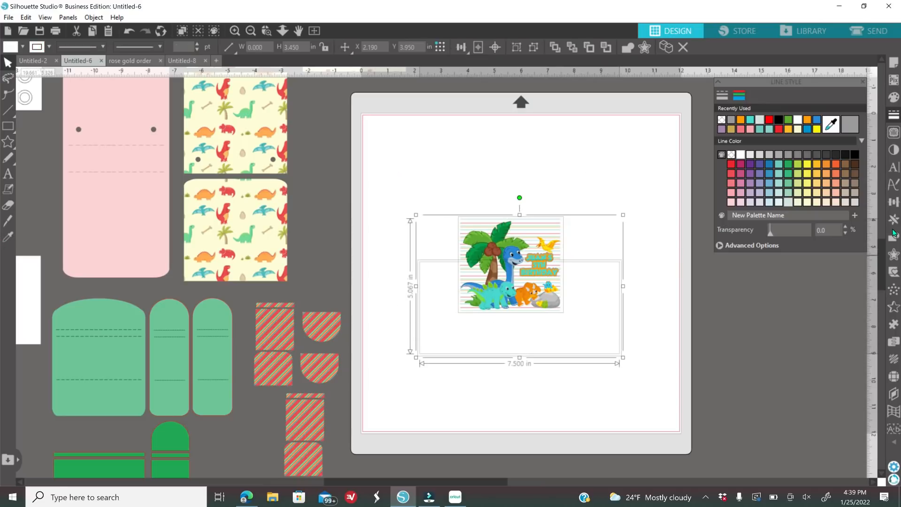
click(894, 201)
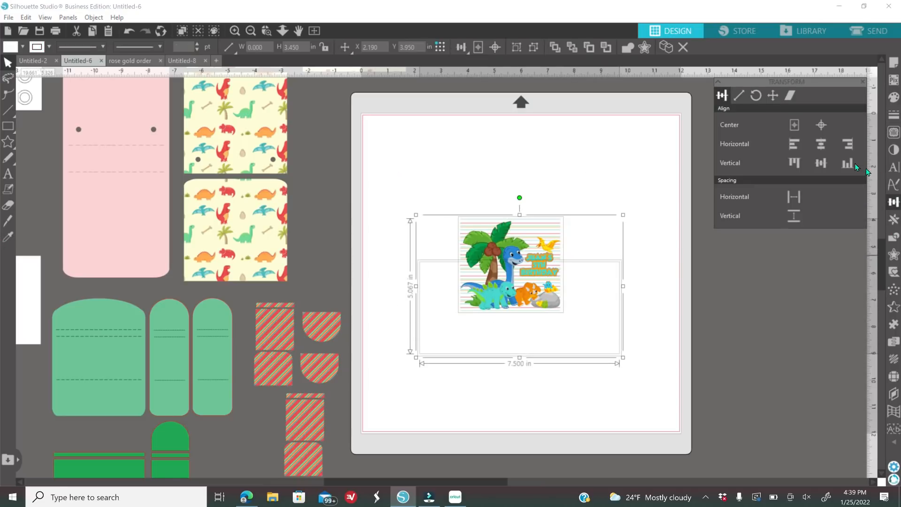
click(845, 145)
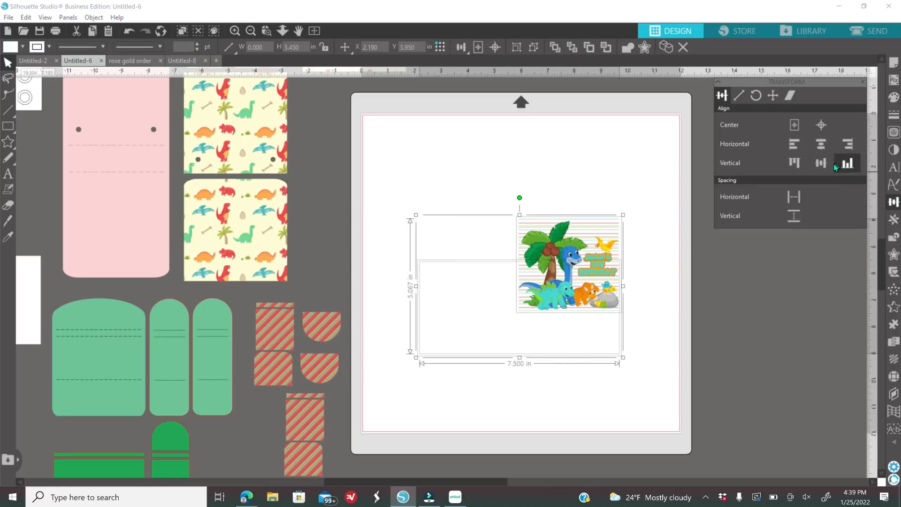
click(846, 164)
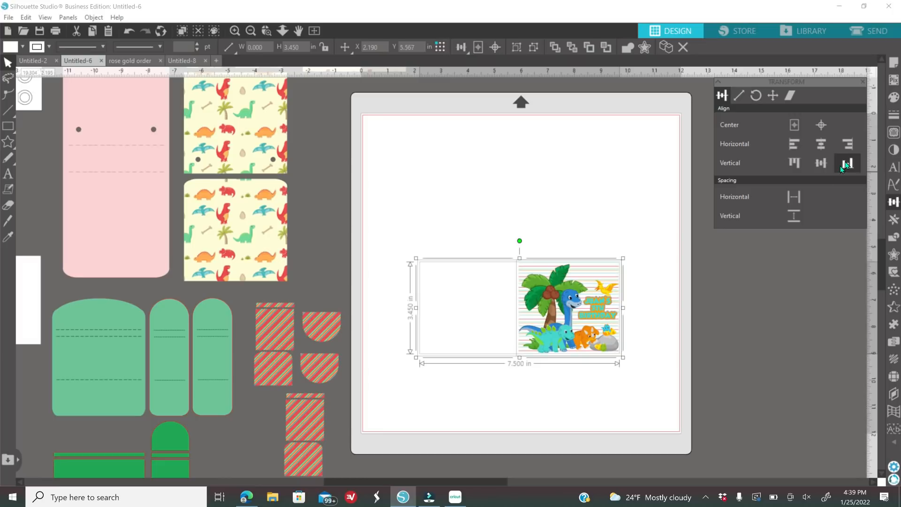
- Group the dinosaur scene with the cover rectangle and reposition the finished cover on the mat
right_click(580, 189)
click(648, 354)
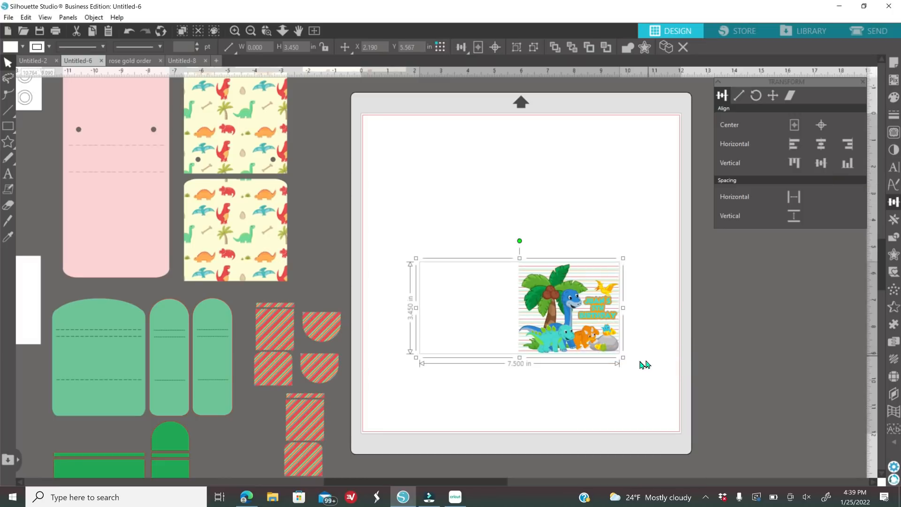
drag(569, 278, 555, 224)
click(475, 338)
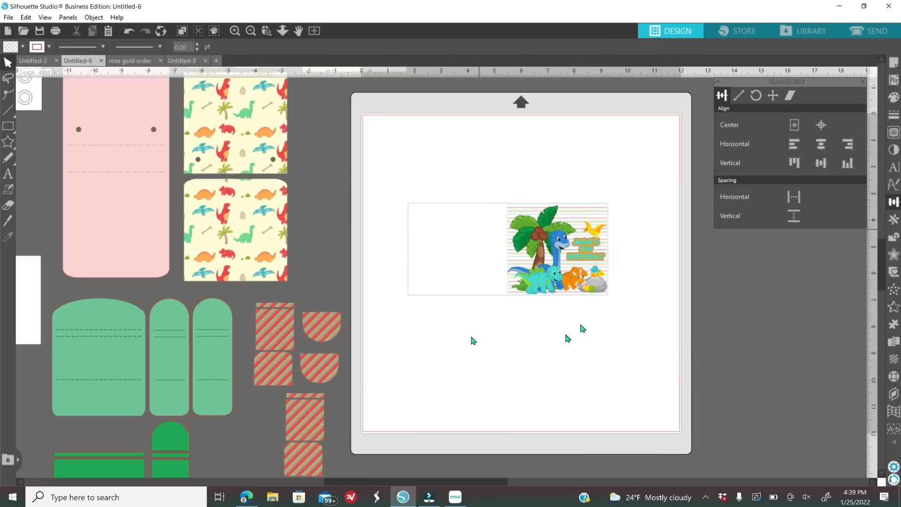
click(235, 31)
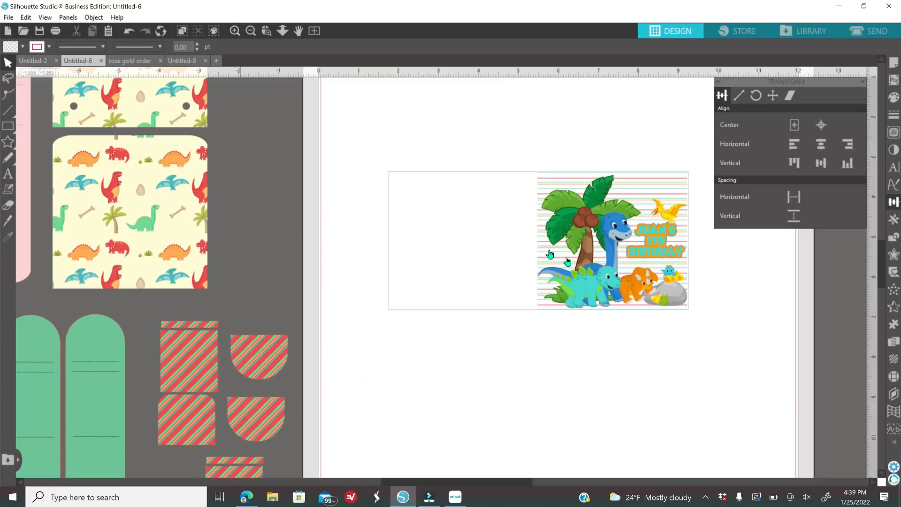
mouse_move(572, 243)
mouse_down()
mouse_move(596, 239)
mouse_move(583, 261)
mouse_move(584, 253)
mouse_up()
click(351, 97)
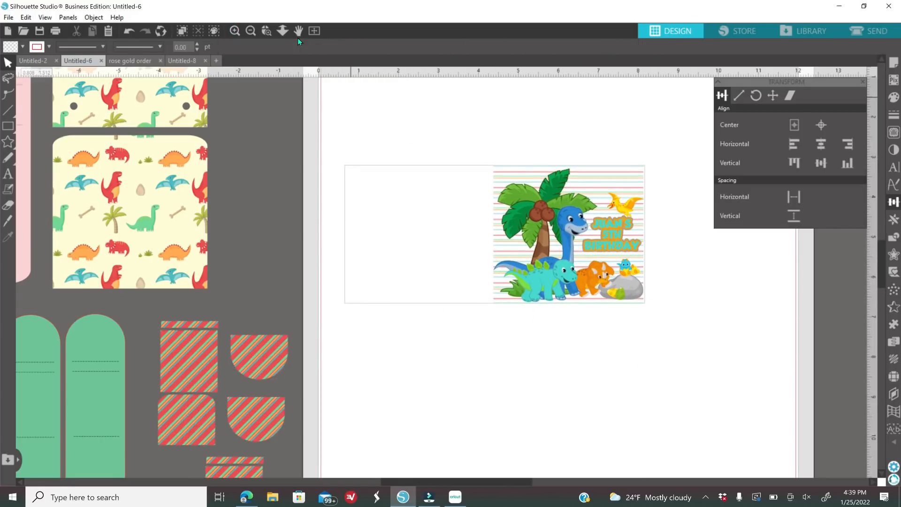
- Move the finished cover off the mat, beside the other template pieces and above the remaining blank rectangle
click(251, 31)
click(250, 30)
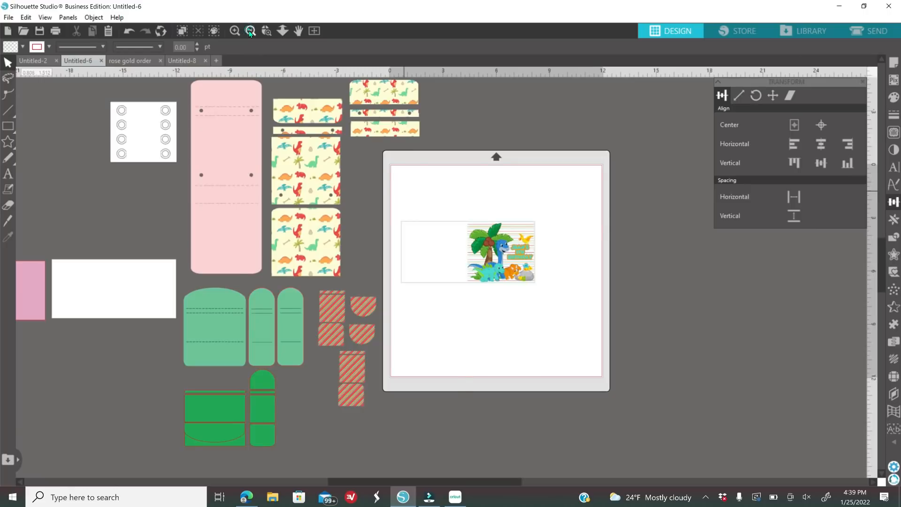
click(250, 31)
drag(492, 261, 262, 243)
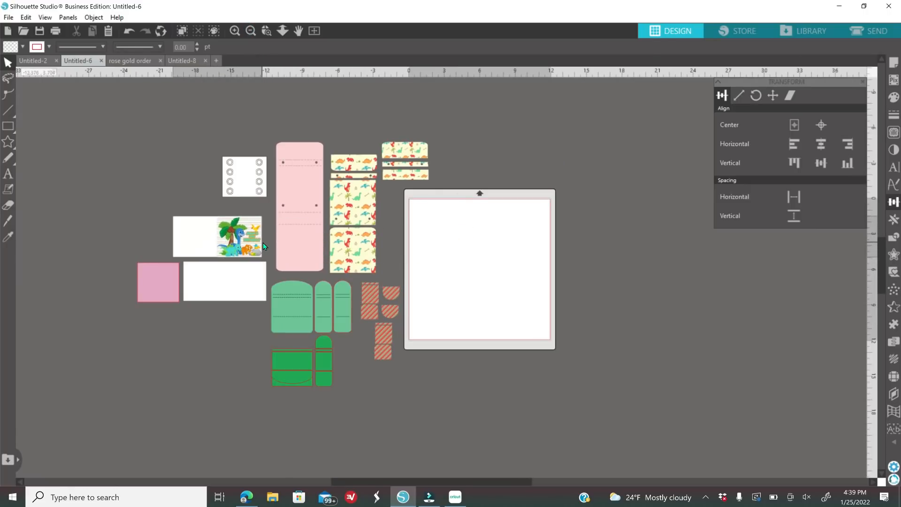
- Bring the remaining blank rectangle and the pink square onto the mat, with the square below the rectangle
click(181, 289)
drag(216, 299, 219, 318)
drag(333, 276, 460, 233)
drag(143, 293, 464, 294)
- Bring the pink square to the front and place it over the right half of the blank rectangle
click(235, 30)
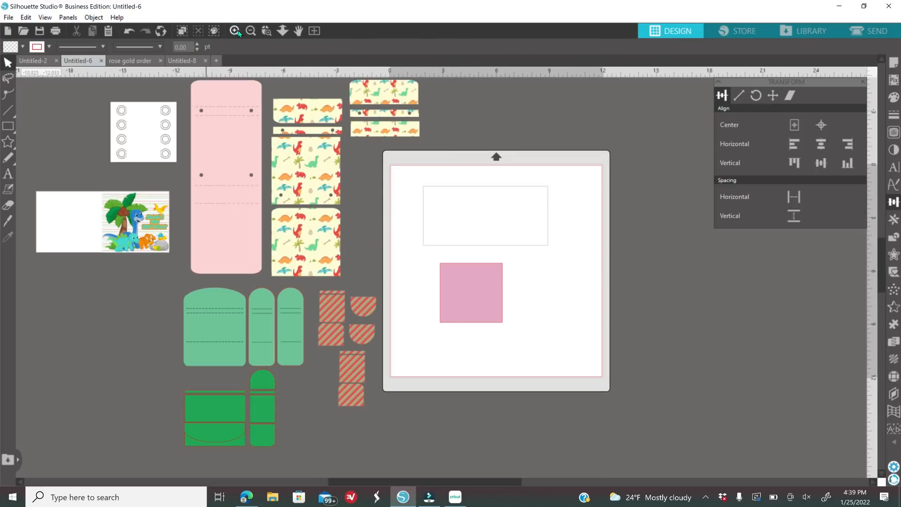
click(238, 30)
scroll(570, 320, up, 2)
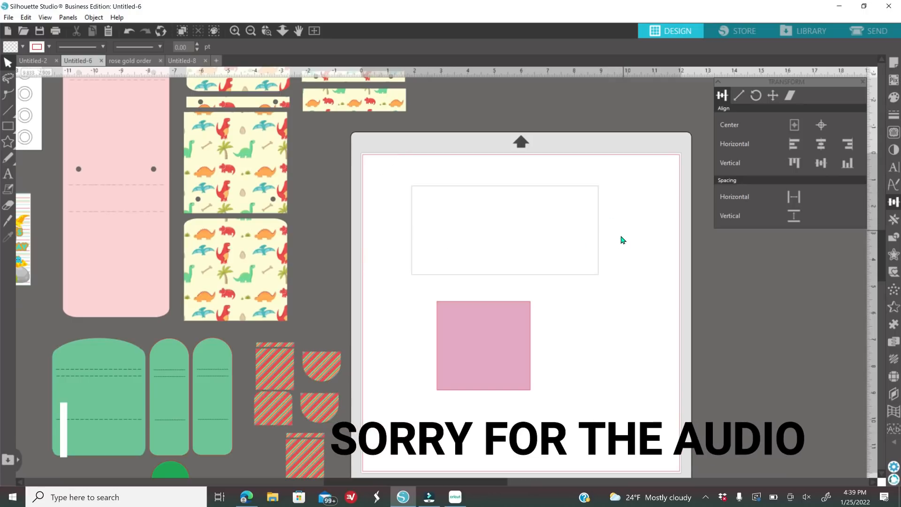
drag(523, 348, 592, 350)
right_click(592, 350)
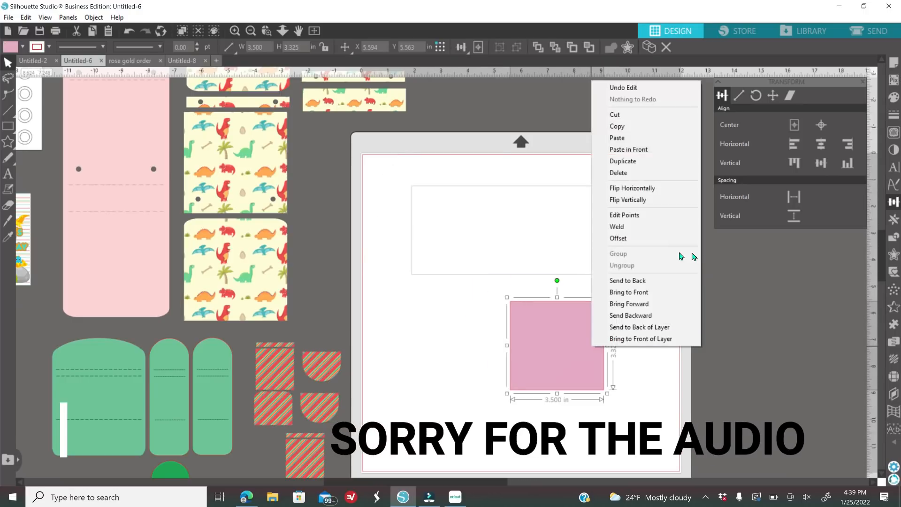
click(645, 293)
drag(579, 359, 567, 240)
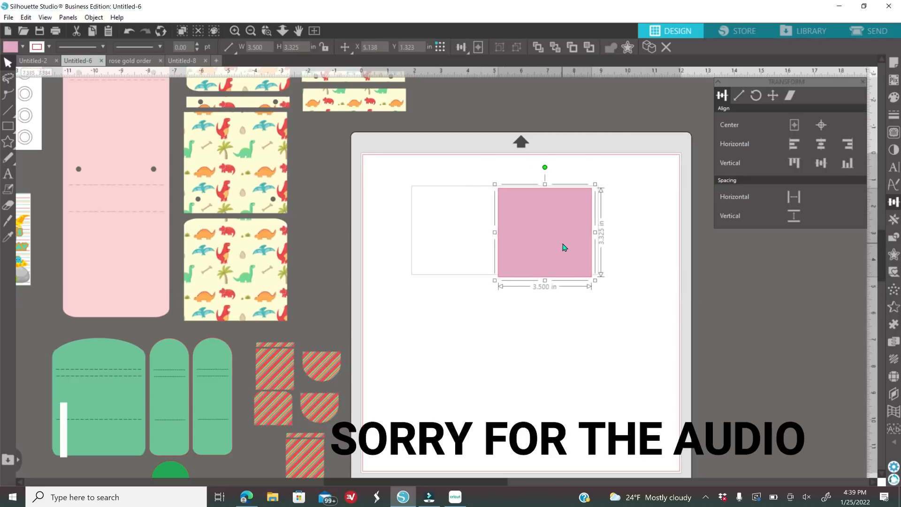
- Align the pink square with the right and top edges of the blank rectangle
drag(468, 147, 551, 261)
click(854, 143)
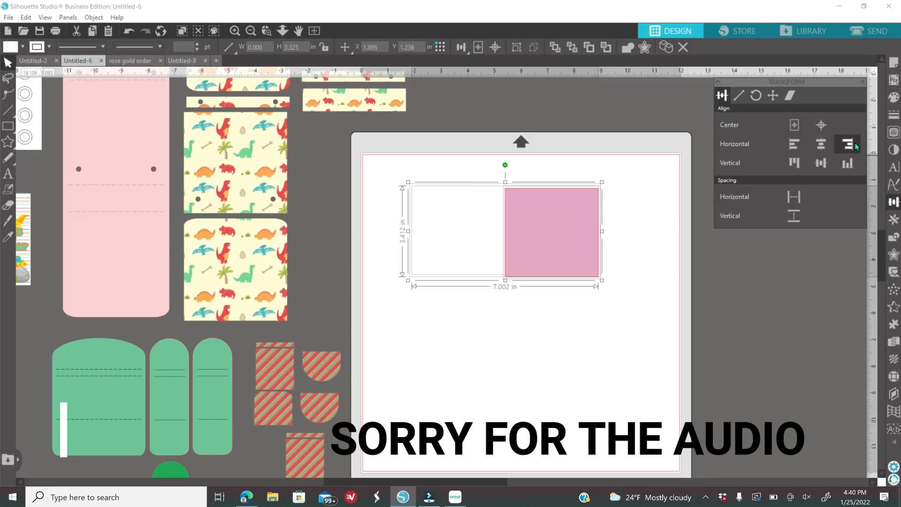
click(796, 160)
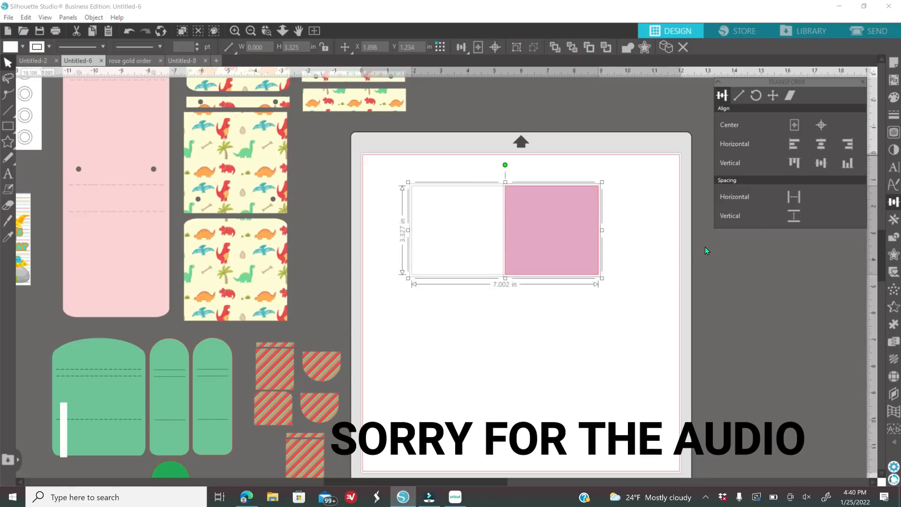
click(667, 263)
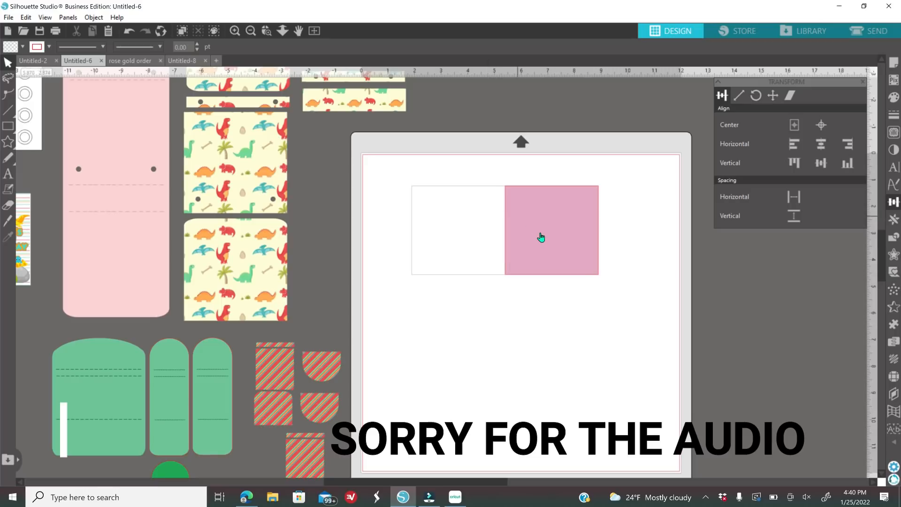
- Move the pink square off the blank rectangle into the empty mat area below it
drag(539, 232, 557, 239)
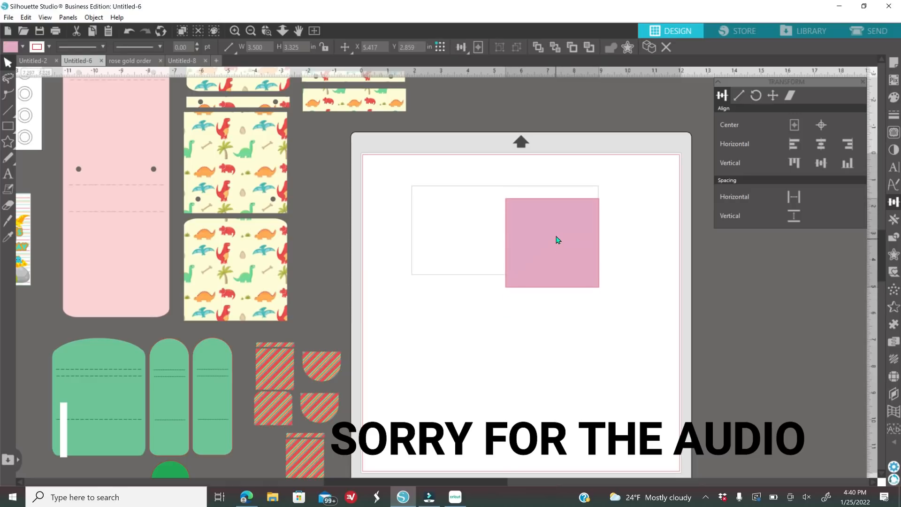
click(549, 242)
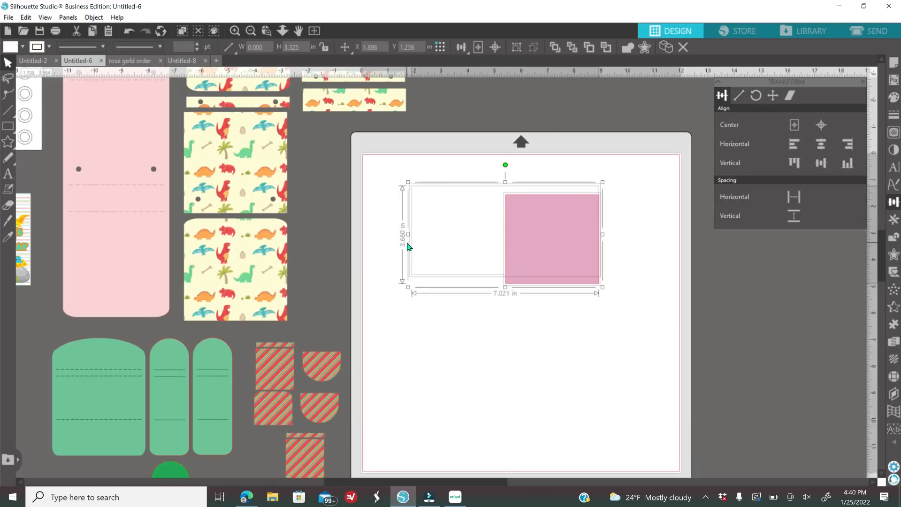
click(605, 338)
drag(576, 264, 564, 343)
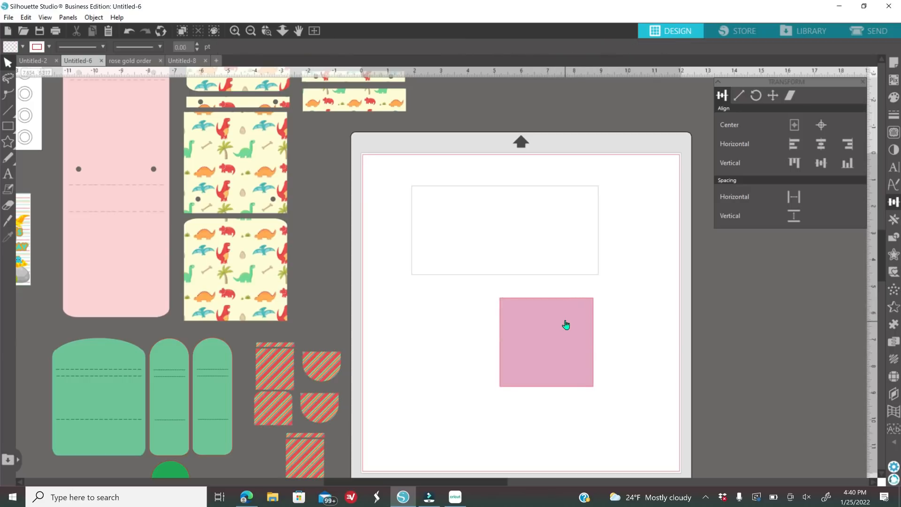
- Hide the cut border in the page setup
click(894, 64)
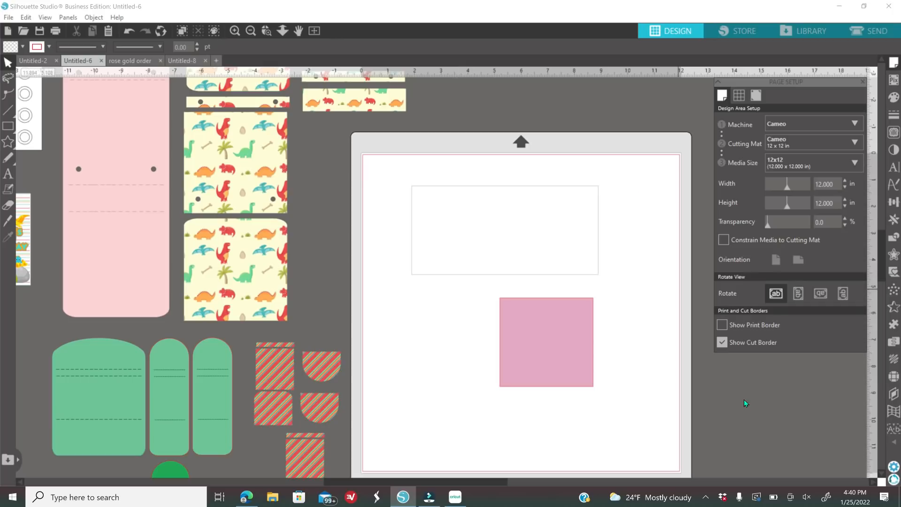
click(721, 343)
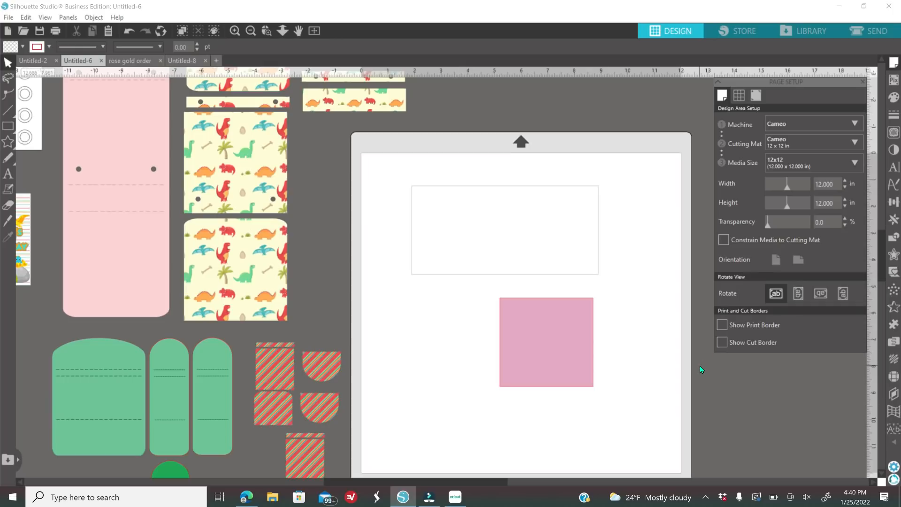
- Align the blank rectangle with the top and left edges of the page and move the pink square off the mat
click(410, 265)
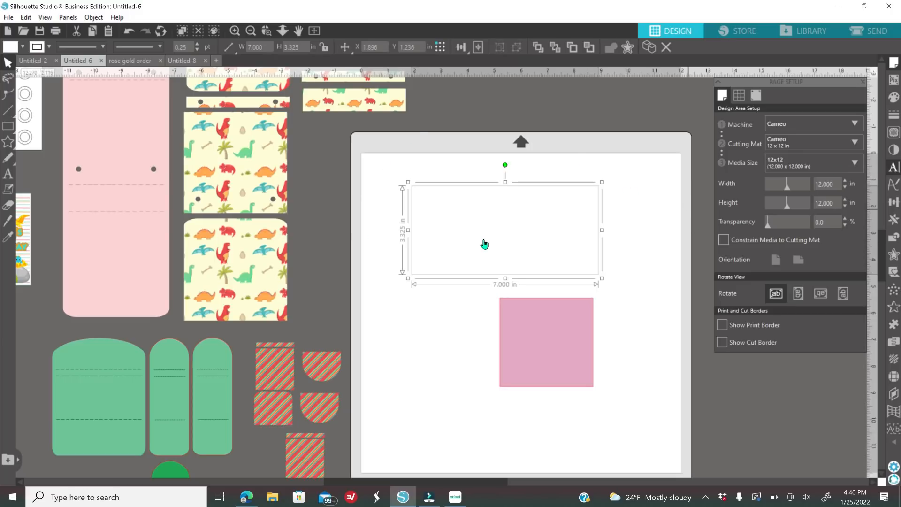
click(894, 202)
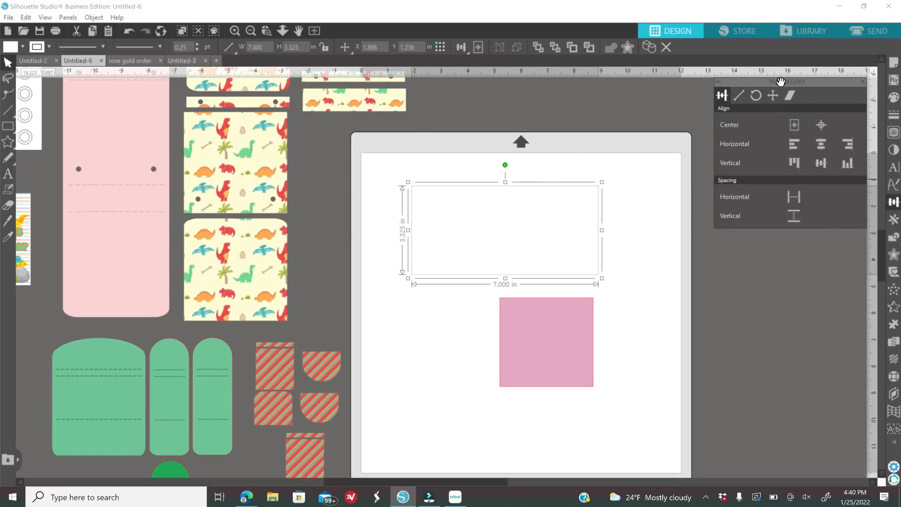
click(793, 164)
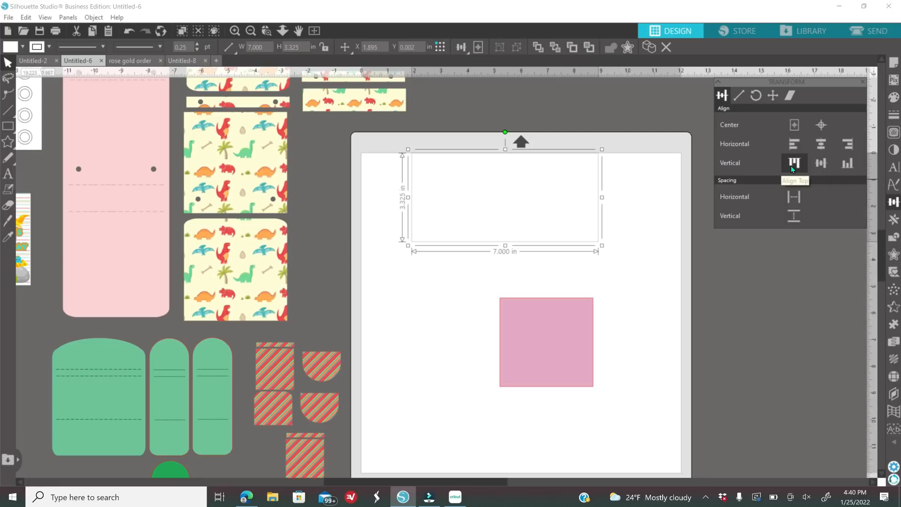
click(792, 148)
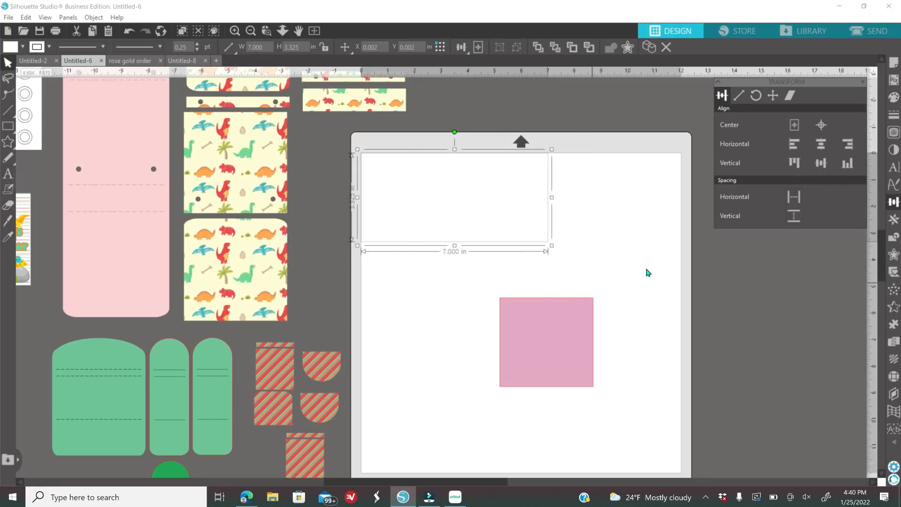
click(638, 350)
drag(544, 348, 757, 329)
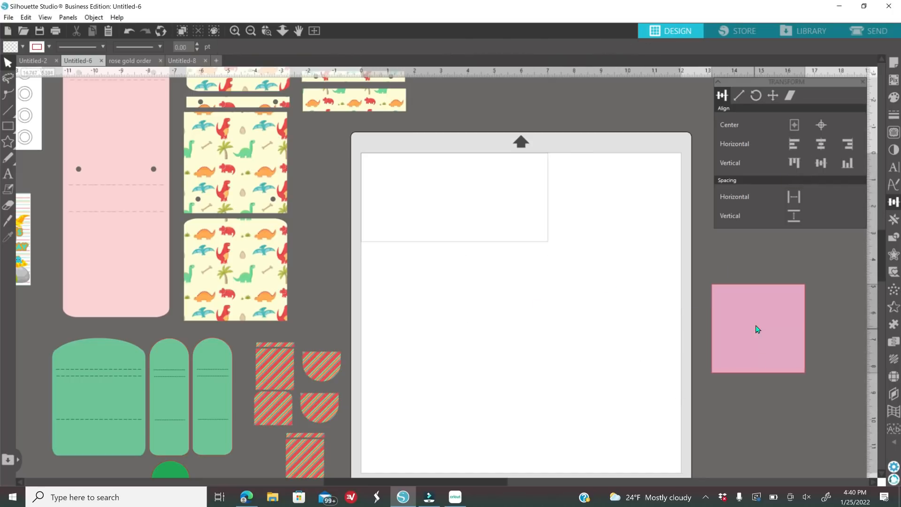
- Open the page setup's grid options and turn the ruler off and back on
click(893, 64)
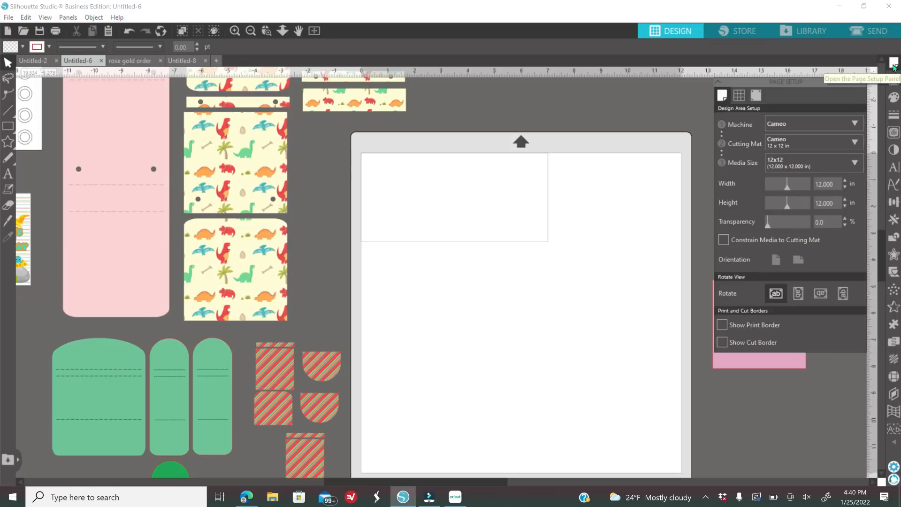
click(739, 96)
click(726, 139)
click(753, 159)
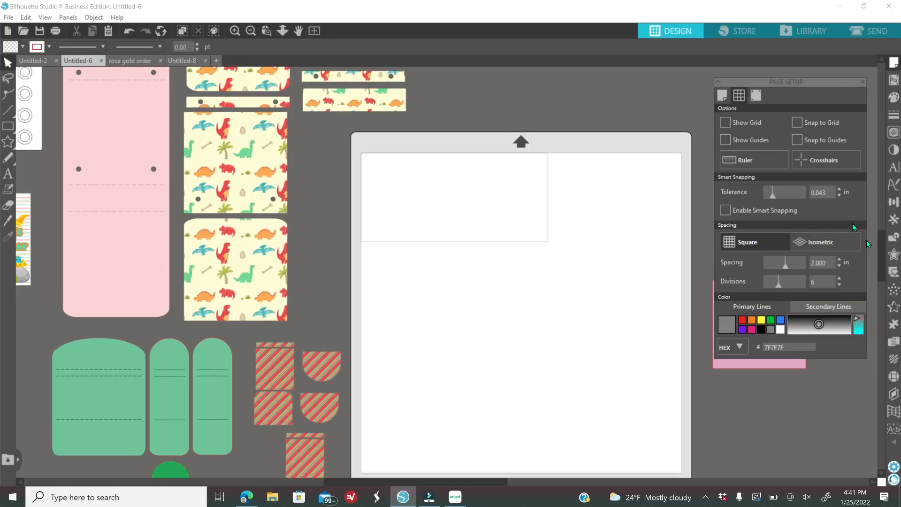
click(743, 159)
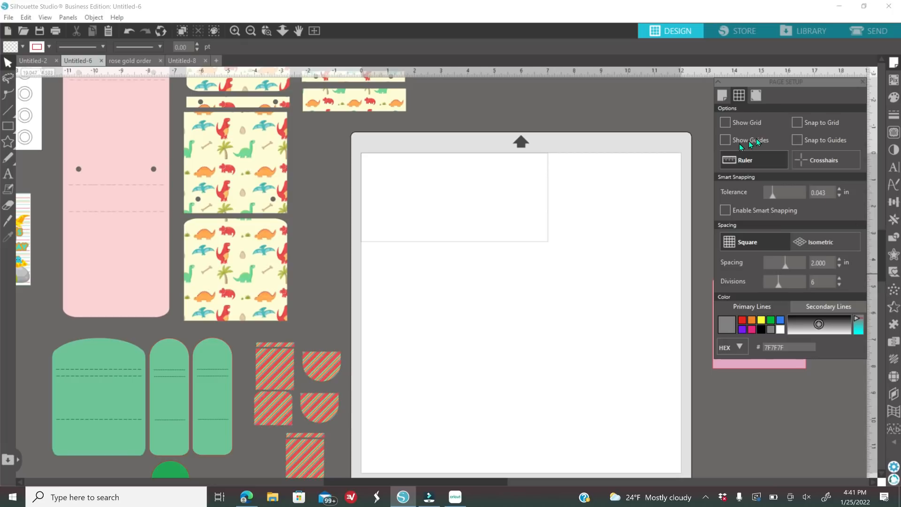
- Turn on guides and place a vertical guide at X 3.500 in through the middle of the 7 in wide rectangle
click(724, 140)
click(861, 84)
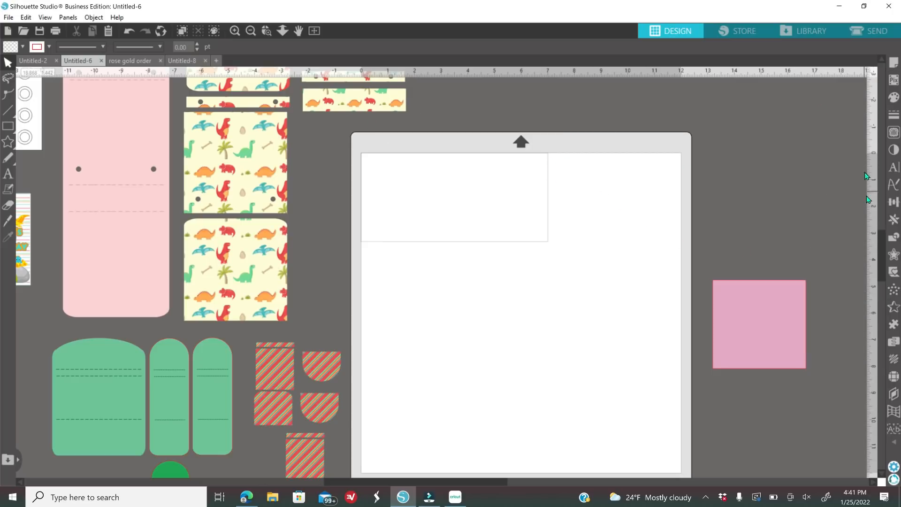
drag(873, 236, 495, 220)
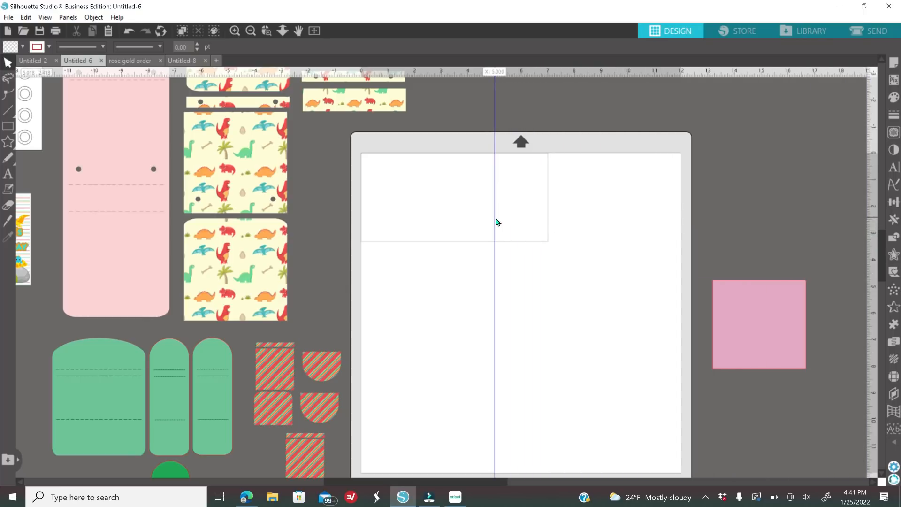
click(543, 246)
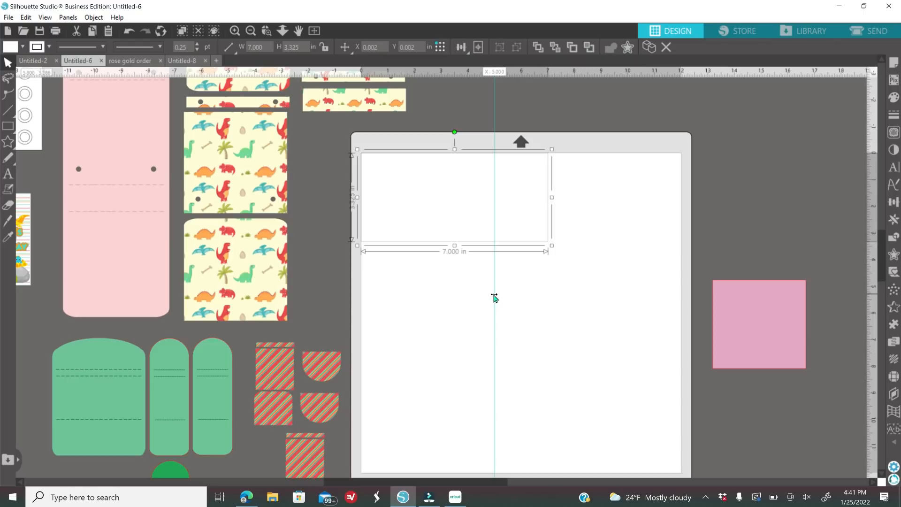
drag(494, 294, 455, 302)
click(620, 110)
- Test-fit the pink square over each half of the rectangle beside the guide, and set it aside at the page's edge
click(236, 31)
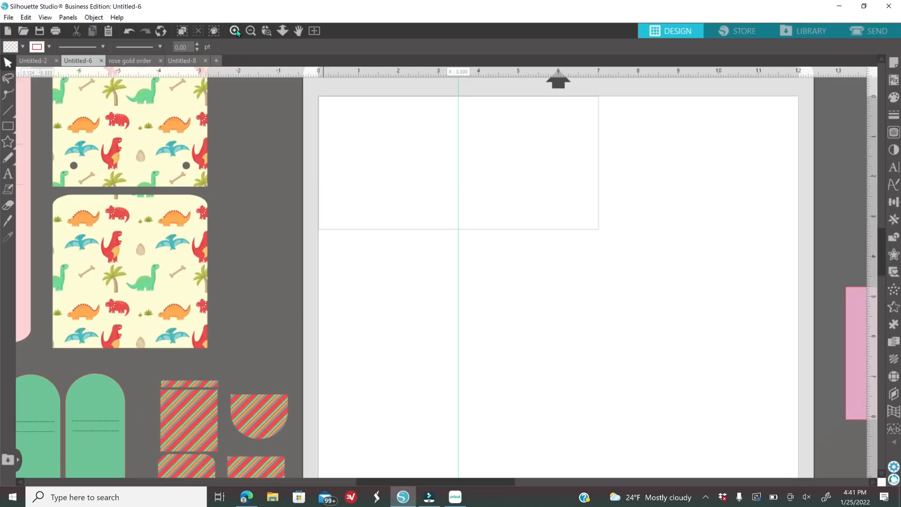
scroll(360, 384, up, 3)
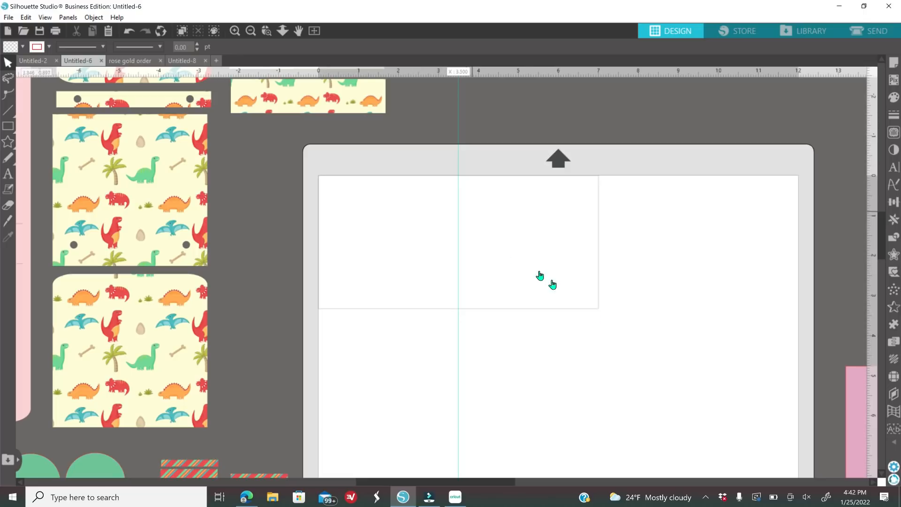
drag(625, 178, 465, 214)
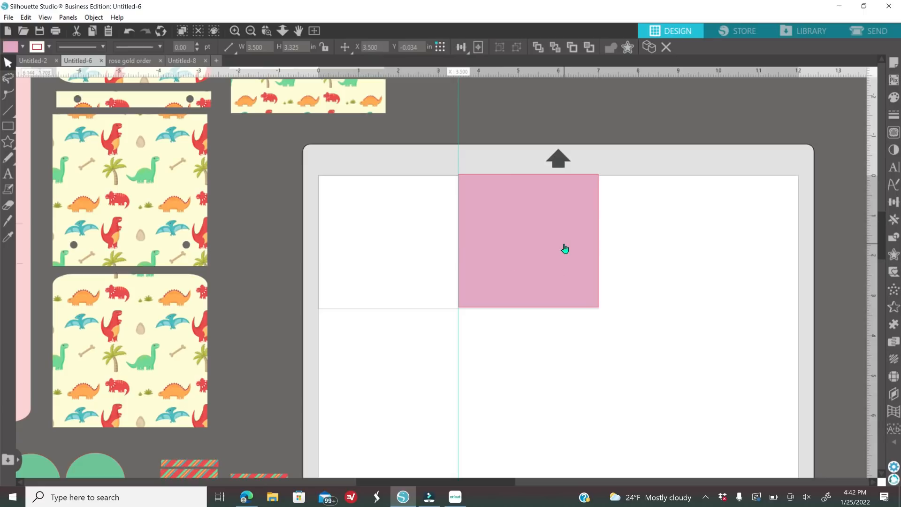
drag(564, 248, 430, 249)
click(460, 254)
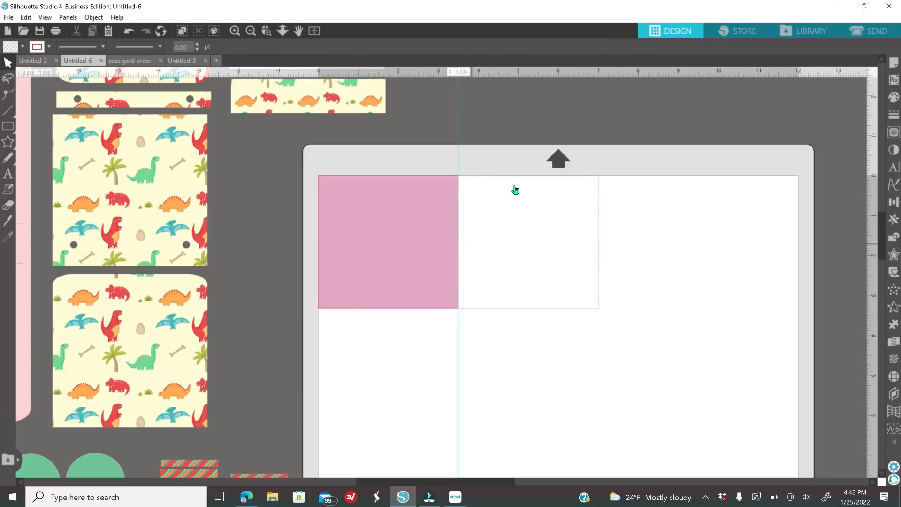
drag(357, 272, 732, 386)
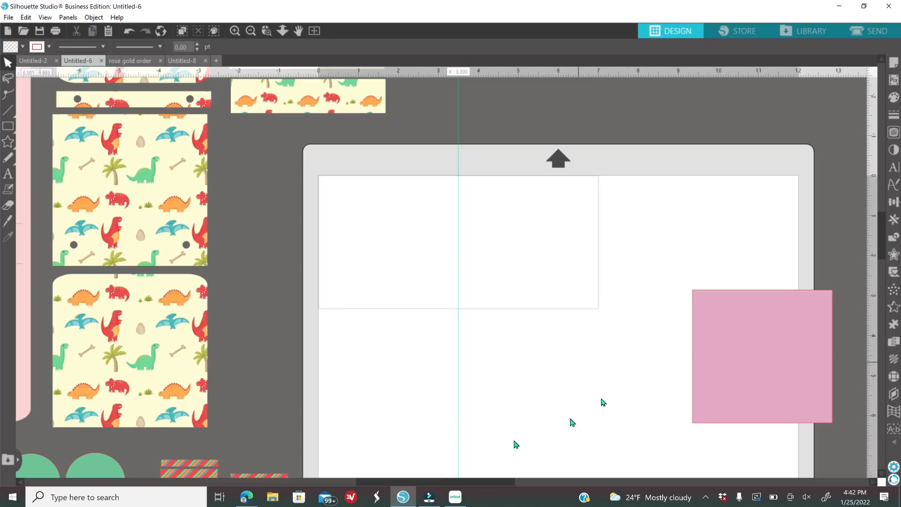
- Switch to Microsoft Edge, show the image results for "coloring pages", and copy the flower coloring page image
click(247, 497)
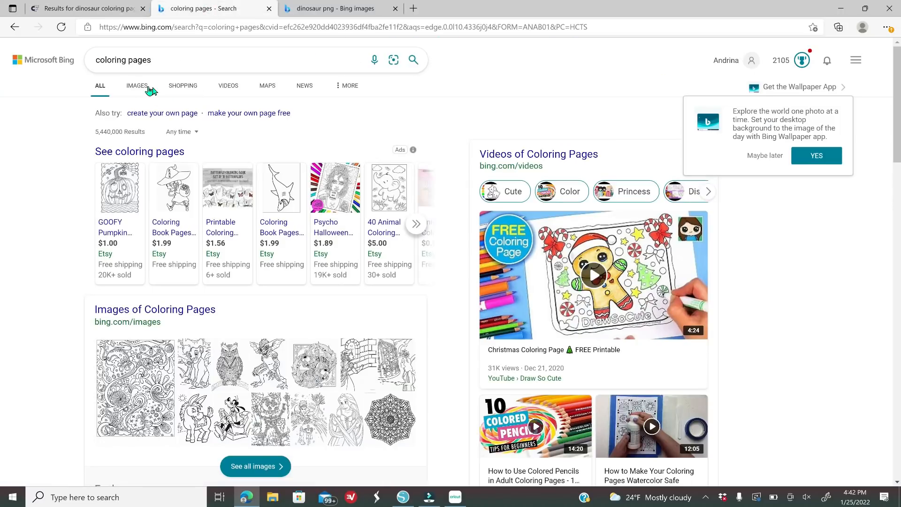
click(137, 88)
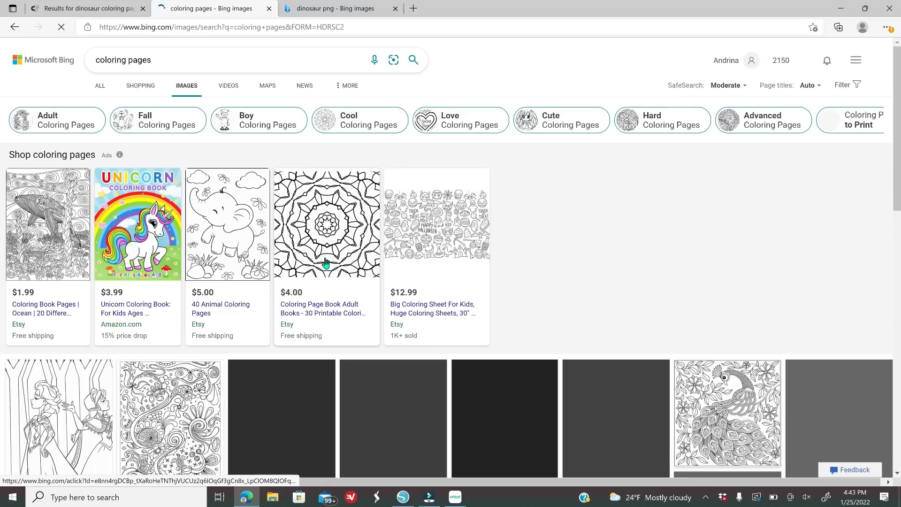
scroll(436, 428, down, 2)
scroll(434, 428, down, 3)
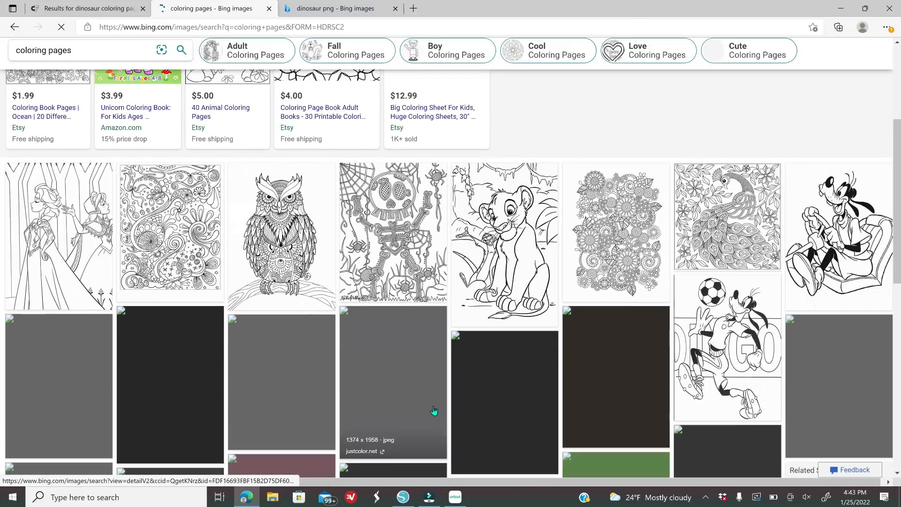
click(627, 242)
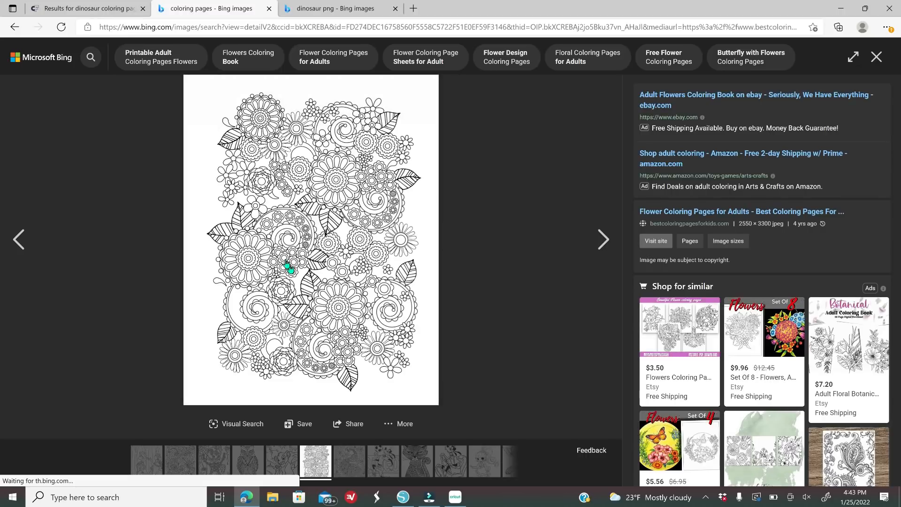
right_click(289, 233)
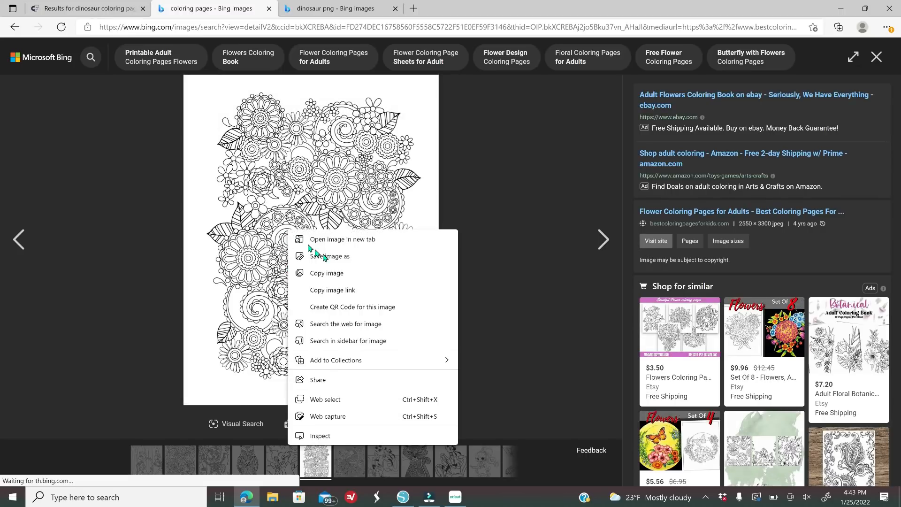
click(333, 278)
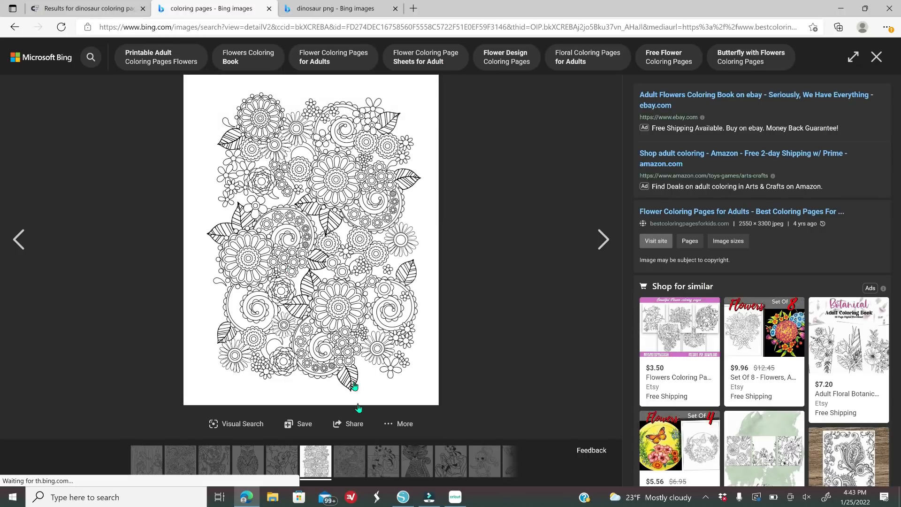
- Switch back to Silhouette Studio and paste the copied flower coloring page into the Untitled-6 design
click(402, 496)
right_click(281, 165)
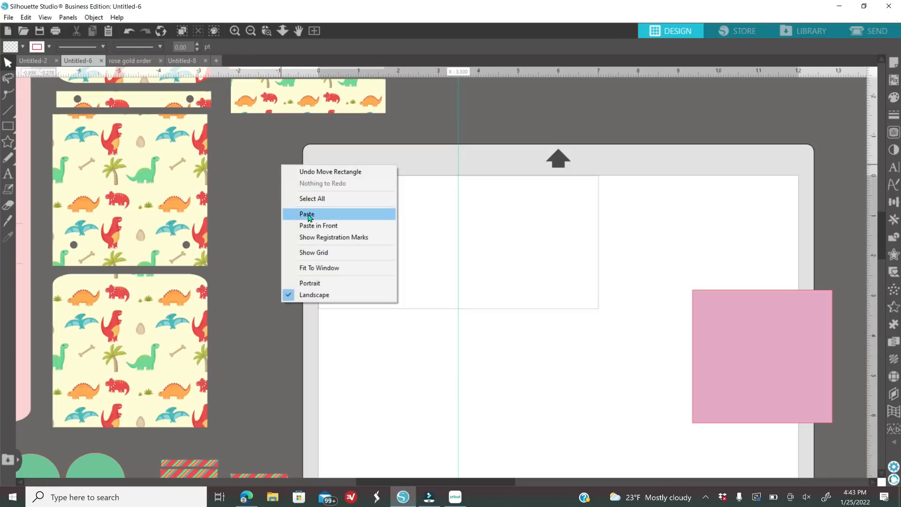
click(307, 214)
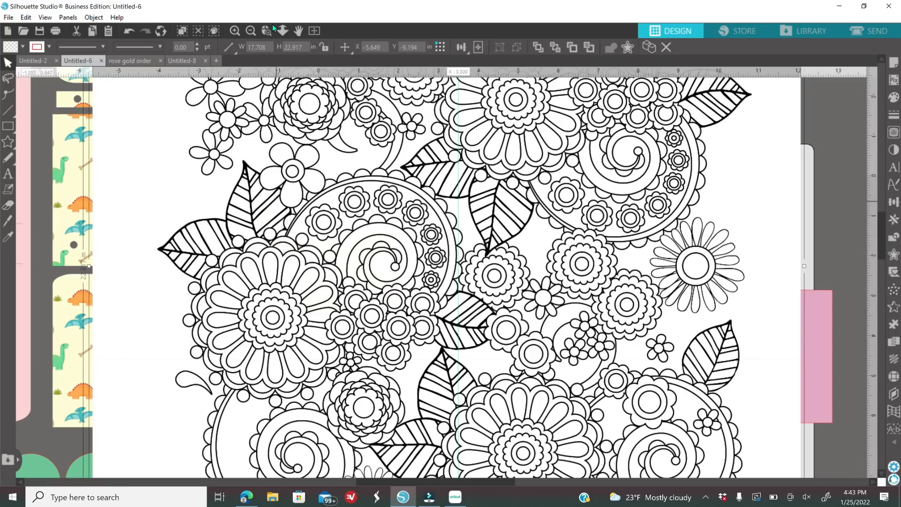
- Shrink the flower coloring page to about 3.41 by 4.41 in and place it over the rectangle's half beyond the guide
click(250, 30)
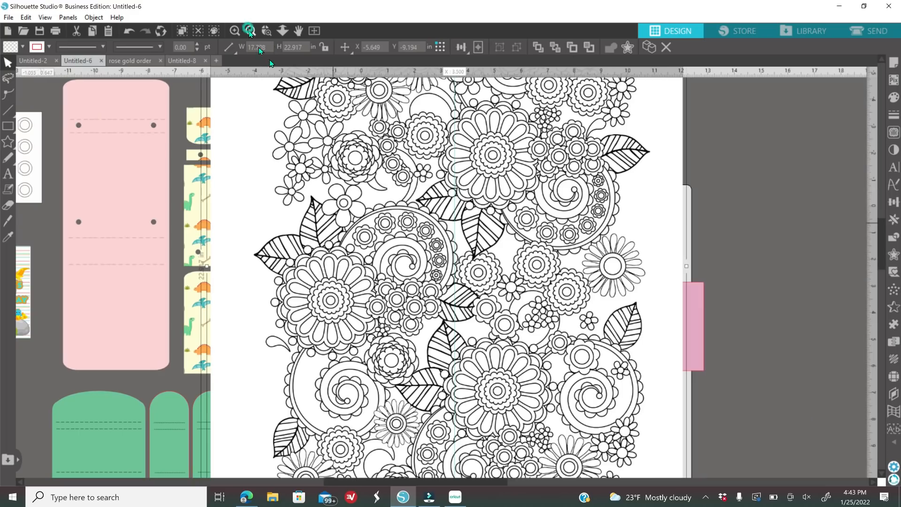
drag(630, 202, 737, 170)
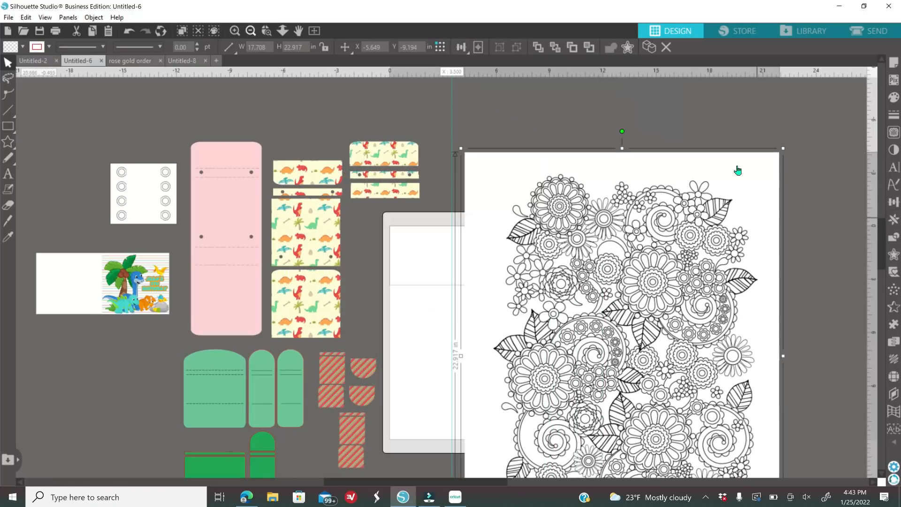
drag(783, 148, 768, 168)
drag(723, 297, 626, 398)
drag(572, 429, 620, 161)
drag(653, 113, 584, 253)
drag(583, 292, 638, 281)
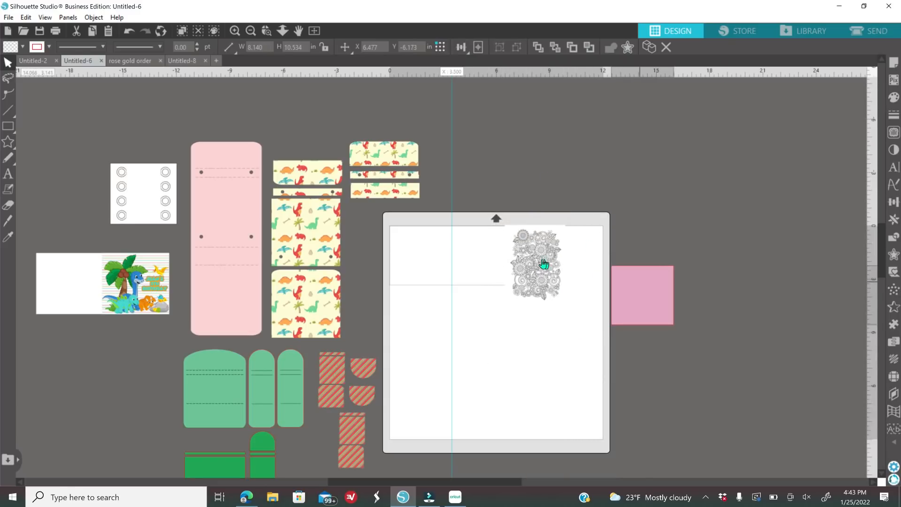
drag(543, 263, 491, 272)
click(361, 115)
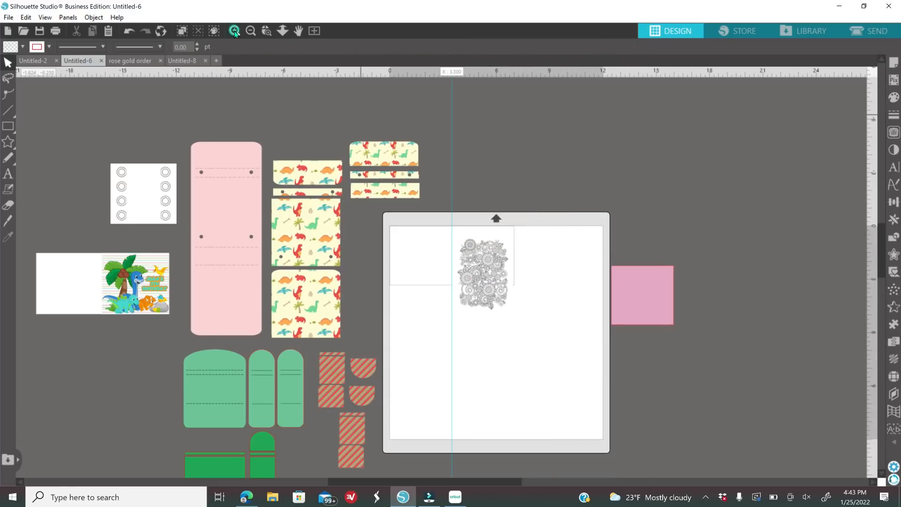
- Reduce the flower image to about 2.45 by 3.16 in and fit it inside the rectangle's right half
click(234, 31)
click(234, 31)
click(558, 361)
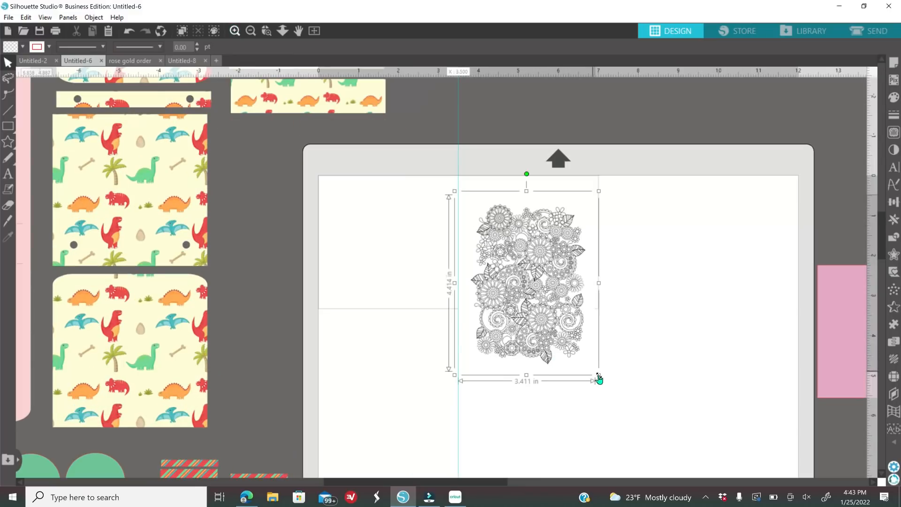
drag(598, 369, 572, 331)
drag(525, 280, 531, 278)
click(698, 317)
click(583, 199)
drag(583, 167, 581, 190)
click(715, 266)
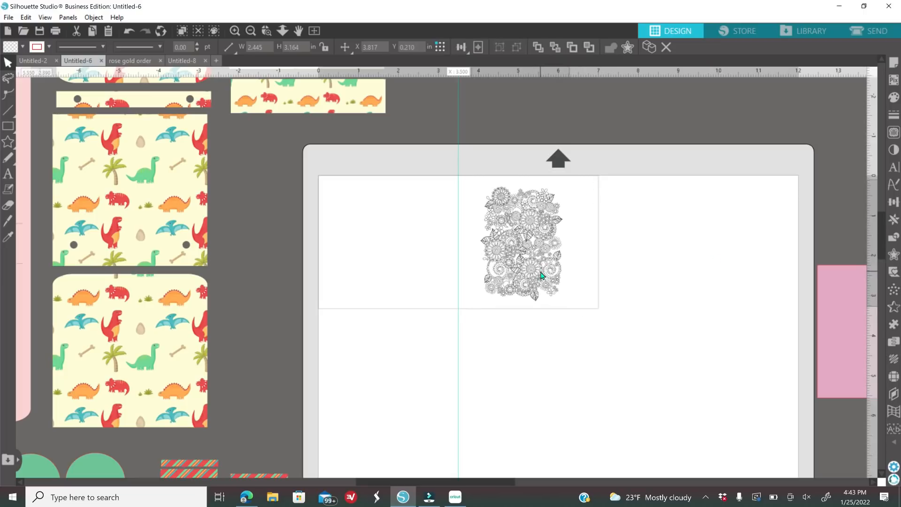
- Rotate the flower image a quarter turn counter-clockwise to test a landscape fit, and delete it
click(547, 273)
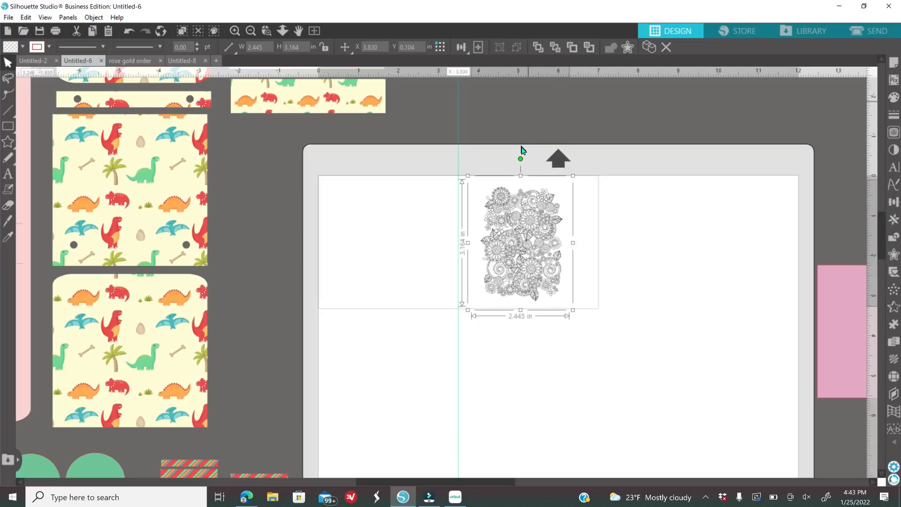
drag(520, 159, 470, 245)
click(662, 258)
mouse_move(527, 267)
mouse_down()
mouse_move(540, 269)
mouse_move(518, 269)
mouse_up()
click(708, 265)
drag(665, 270, 676, 271)
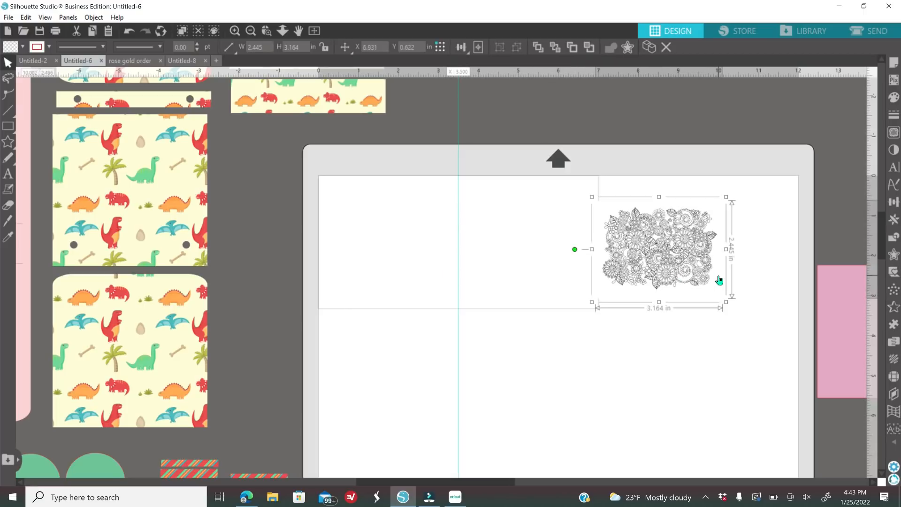
key(Delete)
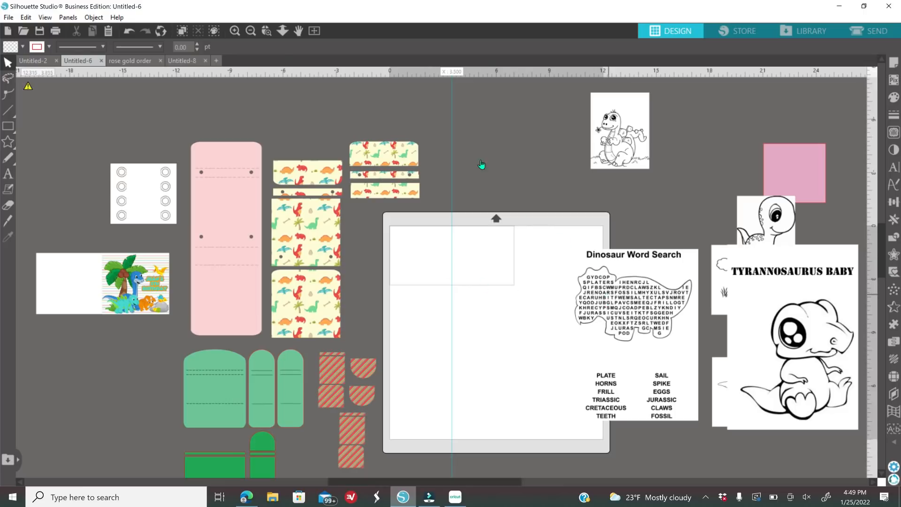
- Shrink the Dinosaur Word Search image to about 3.06 by 4.05 in and park it on the page beside the rectangle
drag(590, 296, 554, 243)
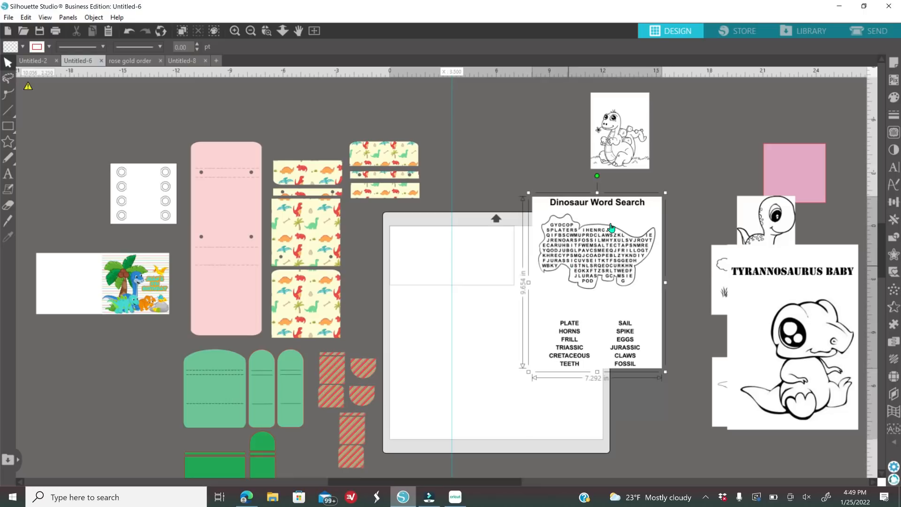
drag(666, 193, 612, 311)
drag(545, 346, 497, 282)
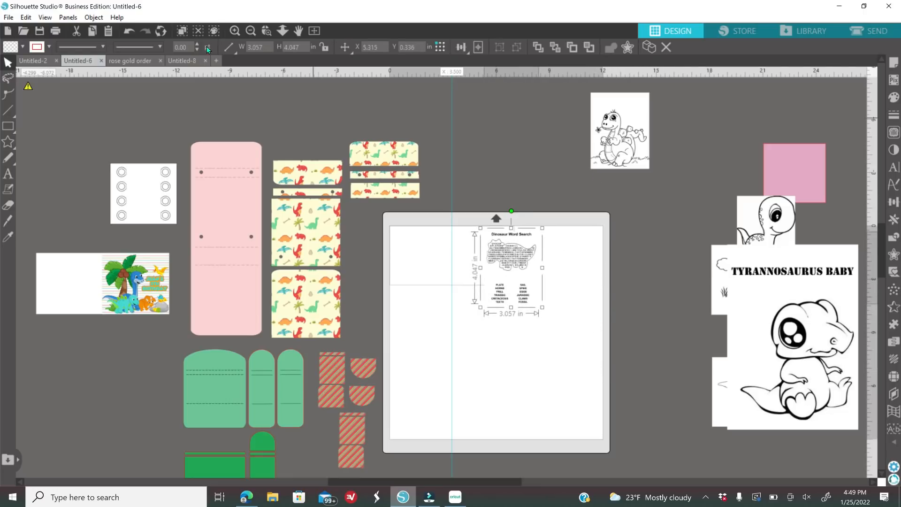
click(238, 33)
click(238, 32)
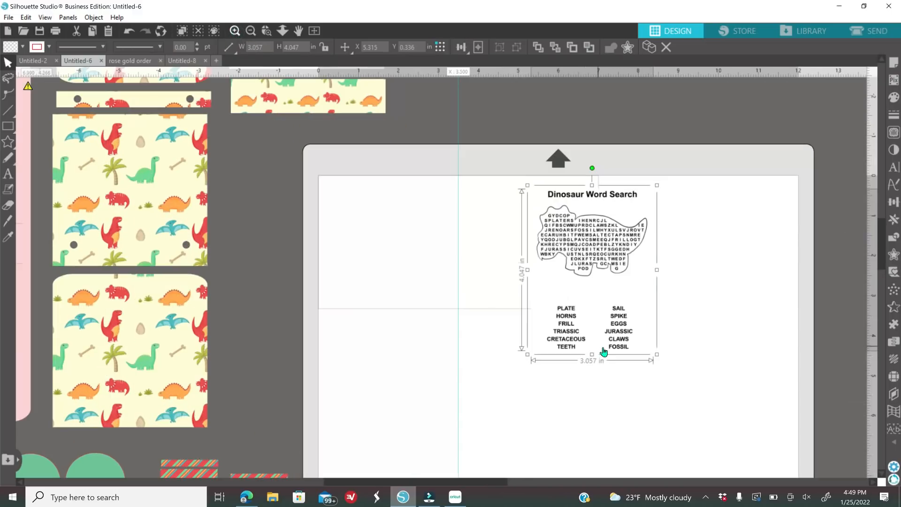
scroll(620, 291, down, 1)
drag(623, 284, 733, 296)
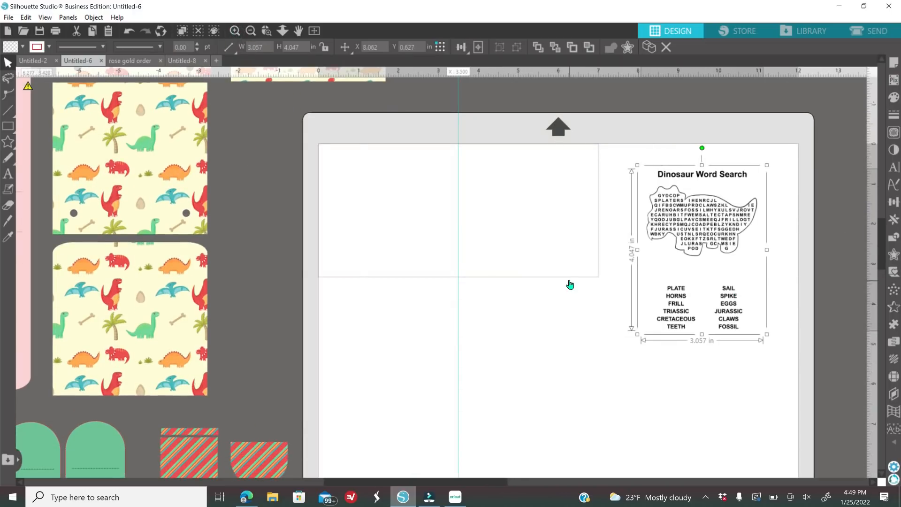
- Duplicate the 7 by 3.325 in rectangle and place the copy directly below the original at about Y 3.7 in
click(570, 284)
right_click(625, 287)
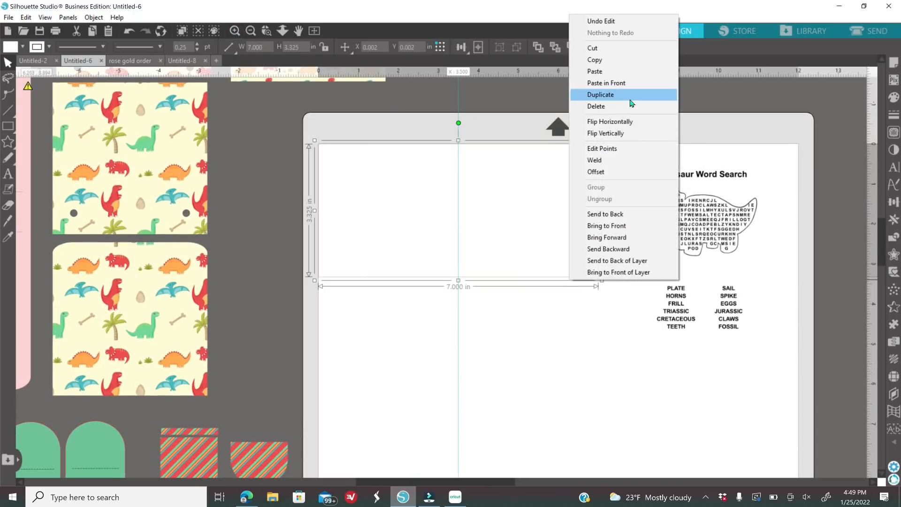
click(605, 93)
drag(604, 280, 592, 428)
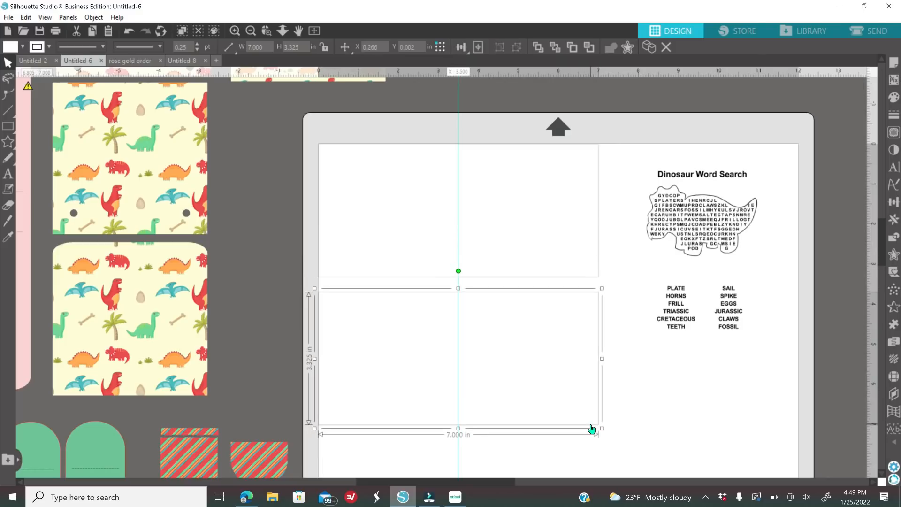
- Duplicate the second 7 by 3.325 in rectangle, align the copy to the page's left edge and move it below the second one
click(895, 203)
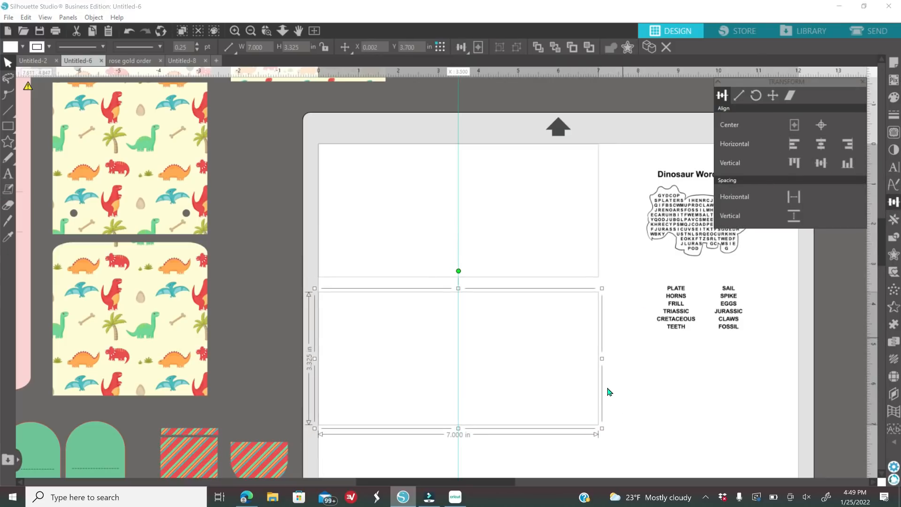
scroll(624, 357, down, 3)
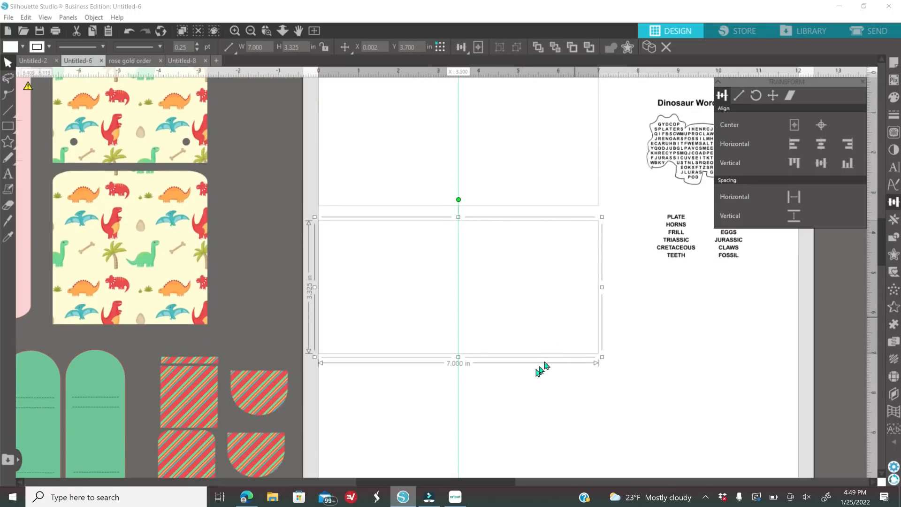
right_click(559, 357)
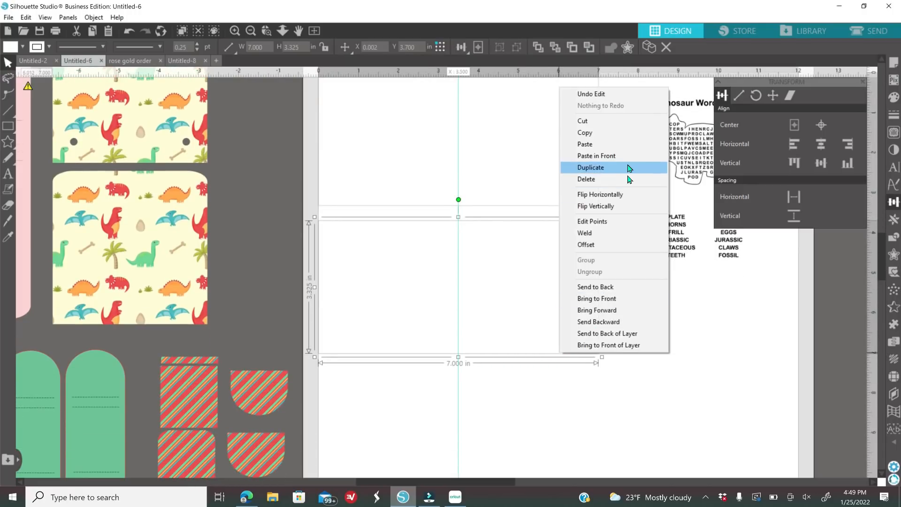
click(630, 169)
click(794, 143)
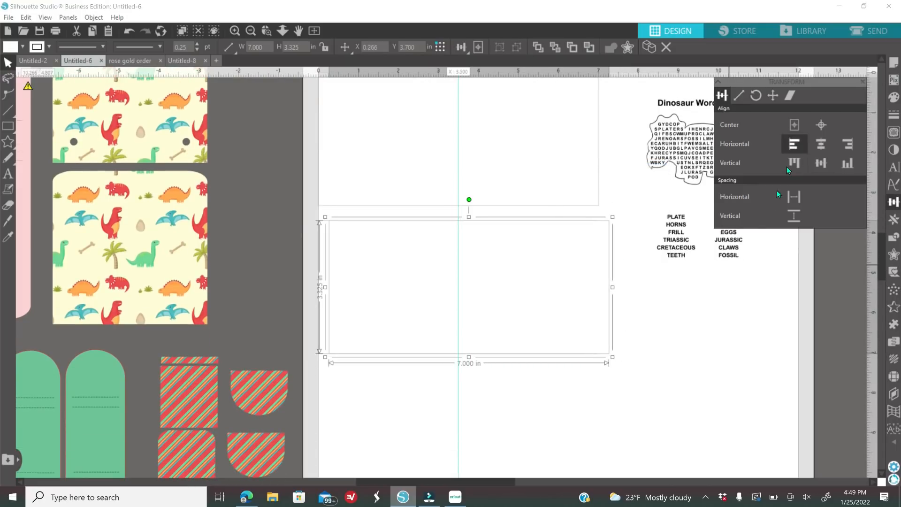
drag(604, 355, 596, 481)
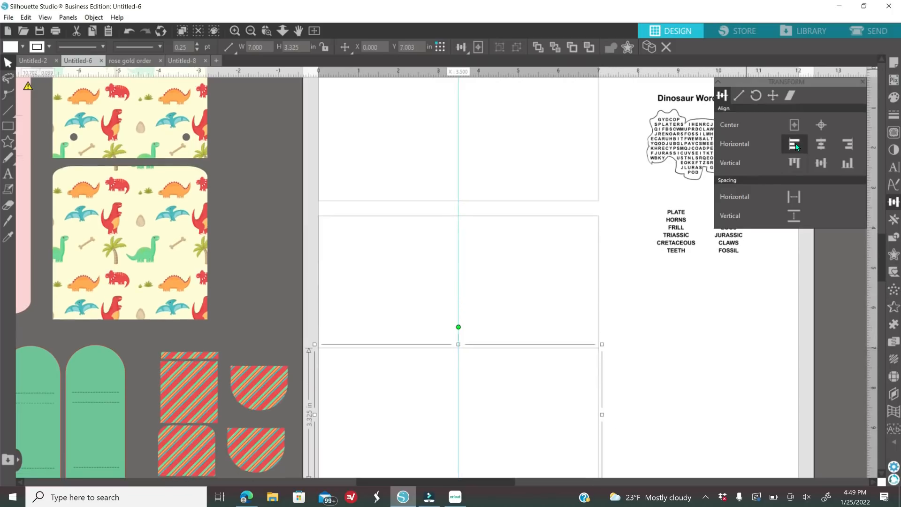
- Lower the third rectangle to about Y 7.68 in and realign it to the page's left edge
click(251, 31)
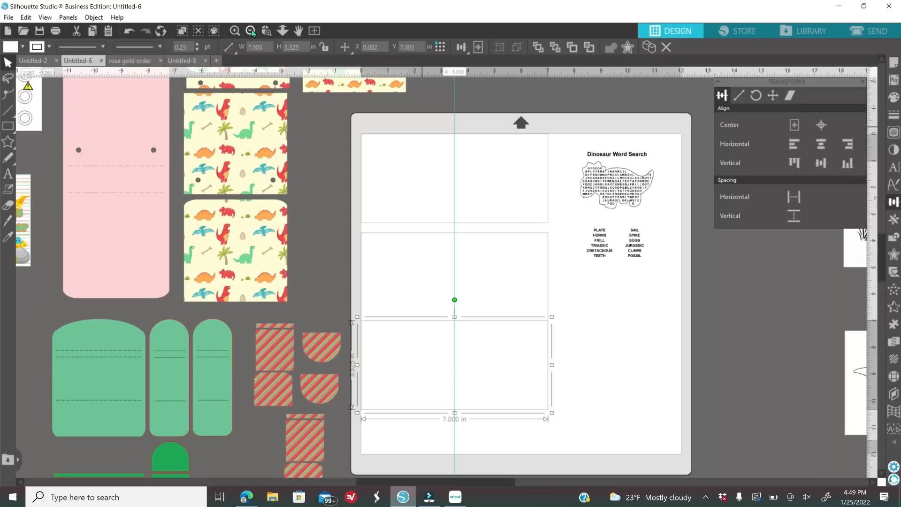
scroll(507, 301, down, 2)
drag(504, 385, 505, 403)
click(793, 144)
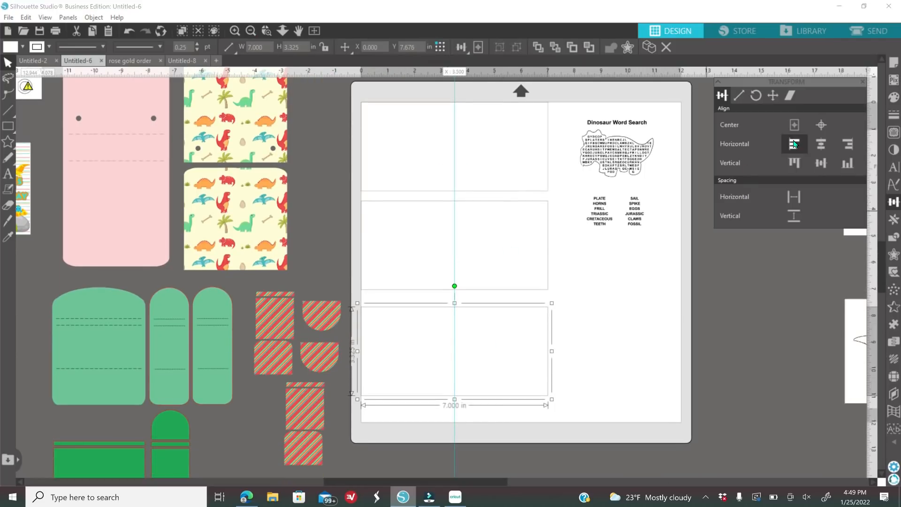
- Scale the Dinosaur Word Search image to about 2.26 by 3 in and fit it inside the top rectangle's right half
drag(611, 151, 599, 194)
drag(649, 161, 507, 143)
click(236, 31)
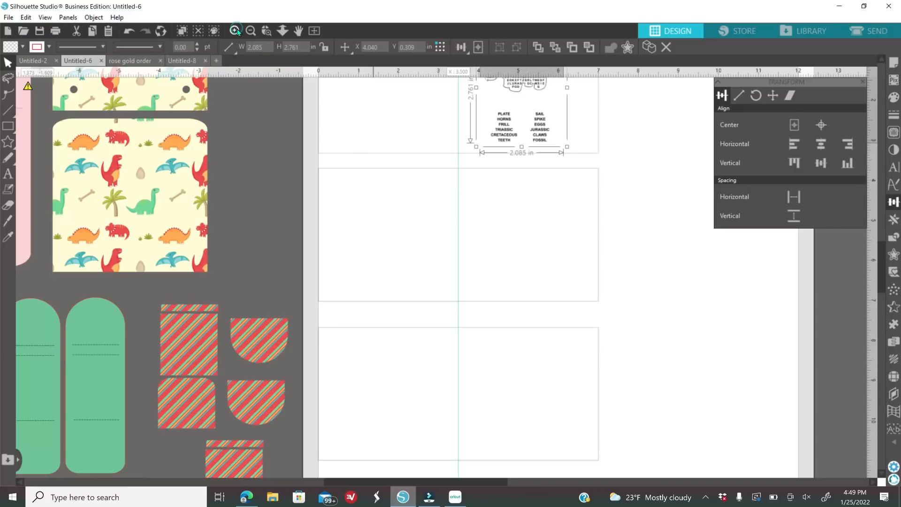
click(236, 31)
scroll(233, 187, up, 8)
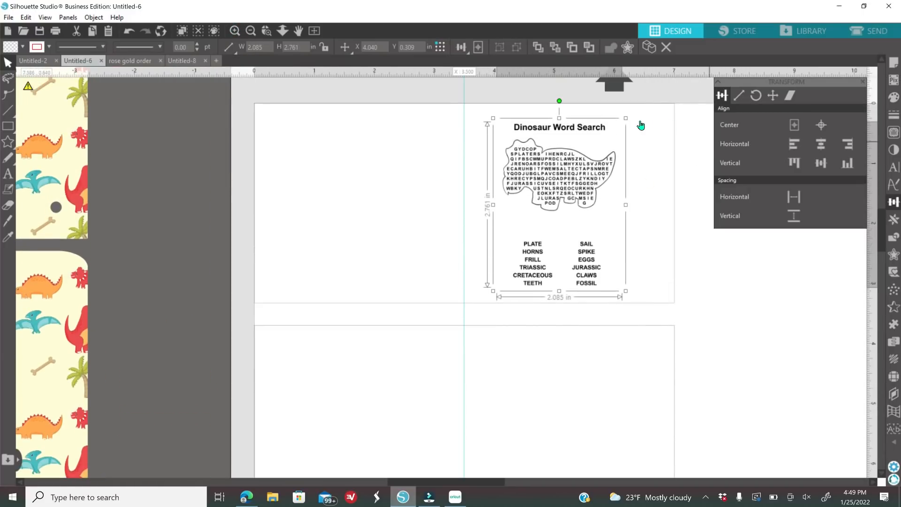
drag(626, 119, 659, 123)
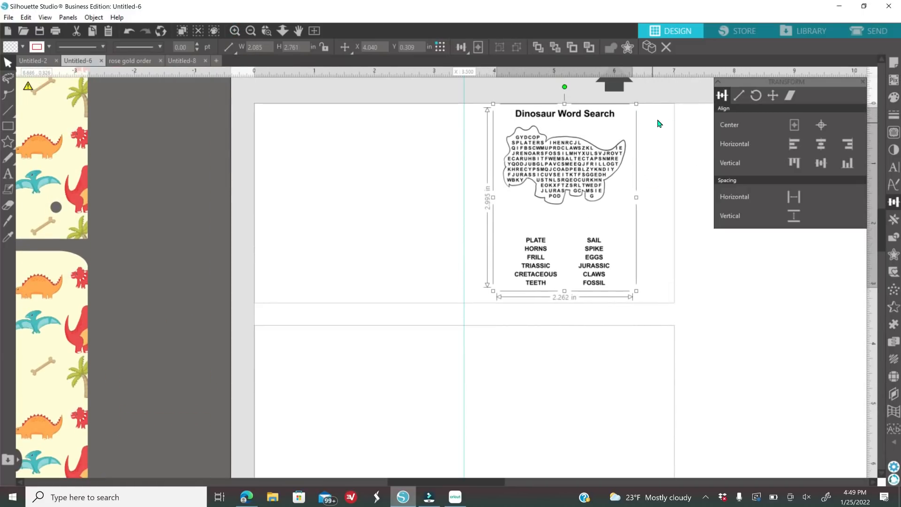
drag(591, 164, 592, 164)
click(746, 267)
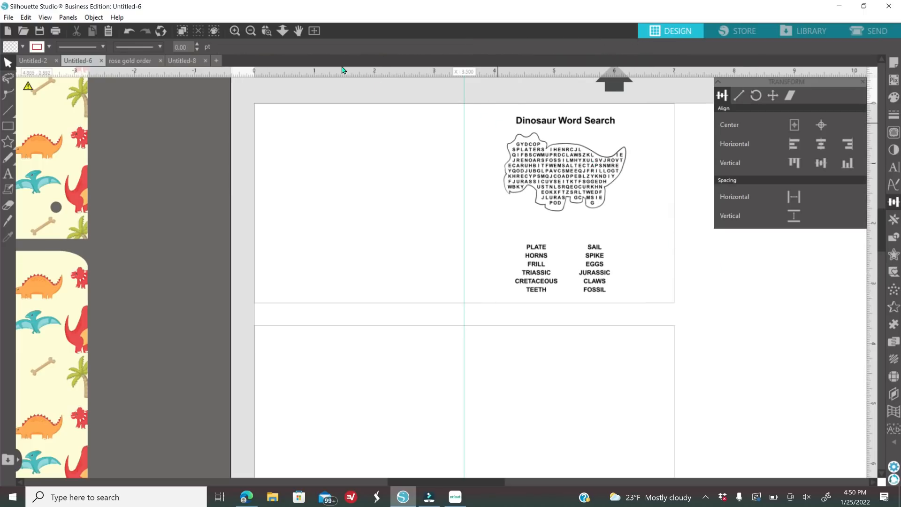
- Shrink the dinosaur-with-flower image to about 2.28 by 2.95 in and place it in the top rectangle's left half
click(860, 83)
click(250, 30)
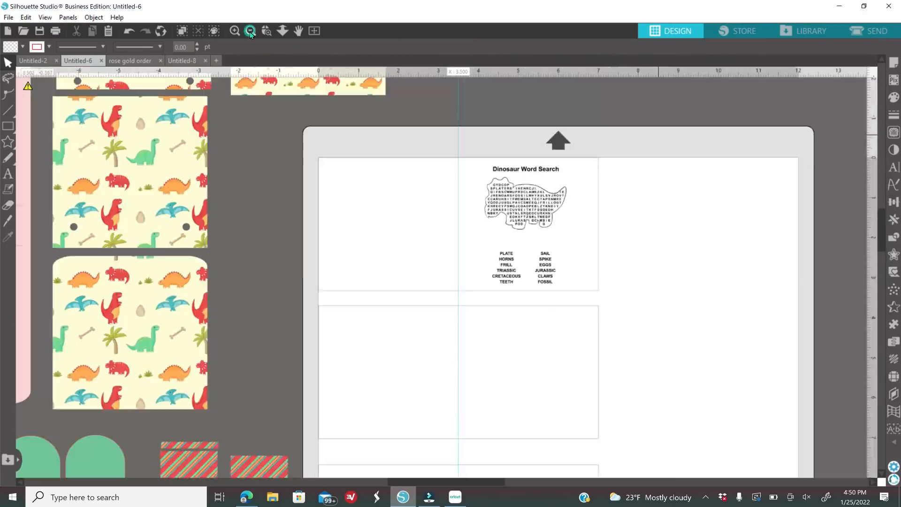
click(250, 30)
drag(857, 150, 644, 249)
drag(677, 175, 389, 217)
drag(401, 231, 444, 285)
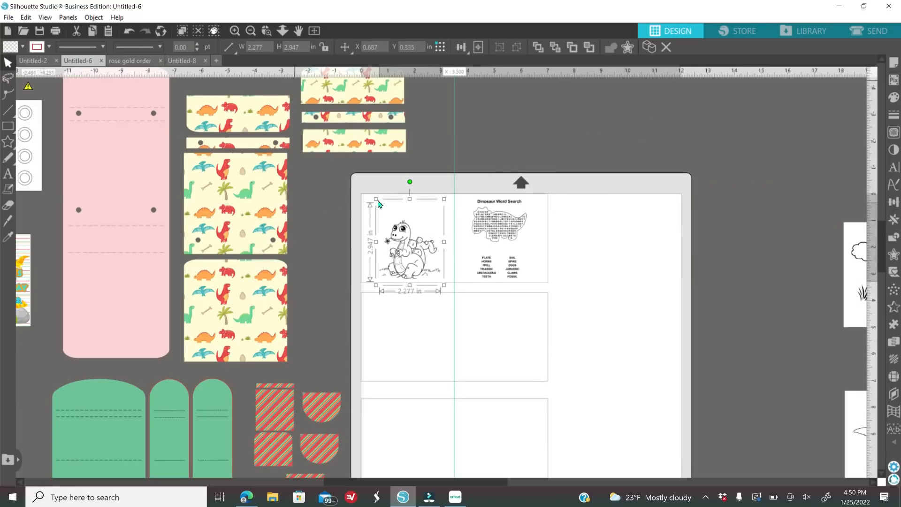
- Move the flower dinosaur off the page, slice away its blank upper strip with the Knife tool, delete the strip and return the image
drag(441, 166, 456, 143)
click(567, 105)
drag(382, 207, 744, 248)
click(404, 86)
click(250, 30)
drag(446, 481, 531, 481)
click(235, 31)
click(7, 220)
drag(600, 208, 732, 203)
mouse_move(666, 254)
mouse_down()
mouse_move(672, 283)
mouse_move(661, 237)
mouse_move(158, 221)
mouse_up()
click(663, 188)
key(Delete)
- Enlarge the trimmed flower dinosaur to about 2.89 by 3.02 in and position it in the top rectangle's left half
click(147, 230)
drag(205, 283, 210, 288)
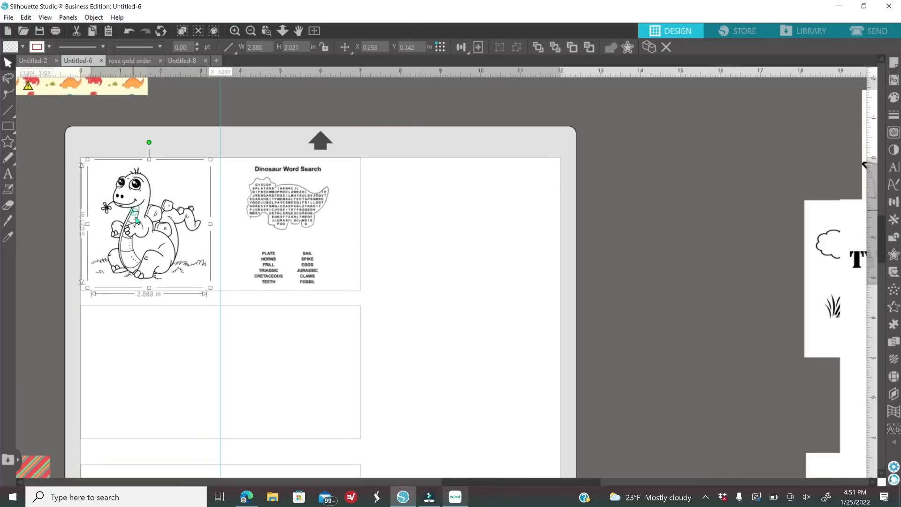
drag(136, 221, 139, 224)
- Trim the upper and lower margins off the Tyrannosaurus Baby image with the Knife tool and delete the cut pieces
click(250, 31)
drag(617, 237, 603, 178)
click(7, 221)
drag(504, 148, 716, 148)
click(634, 145)
key(Delete)
drag(625, 197, 605, 123)
click(8, 220)
drag(484, 323, 704, 323)
click(629, 332)
key(Delete)
- Shrink the Tyrannosaurus Baby image to about 2.34 by 2.94 in and place it in the second rectangle's right half
mouse_move(653, 96)
mouse_down()
mouse_move(637, 150)
mouse_move(543, 296)
mouse_up()
drag(507, 337, 341, 336)
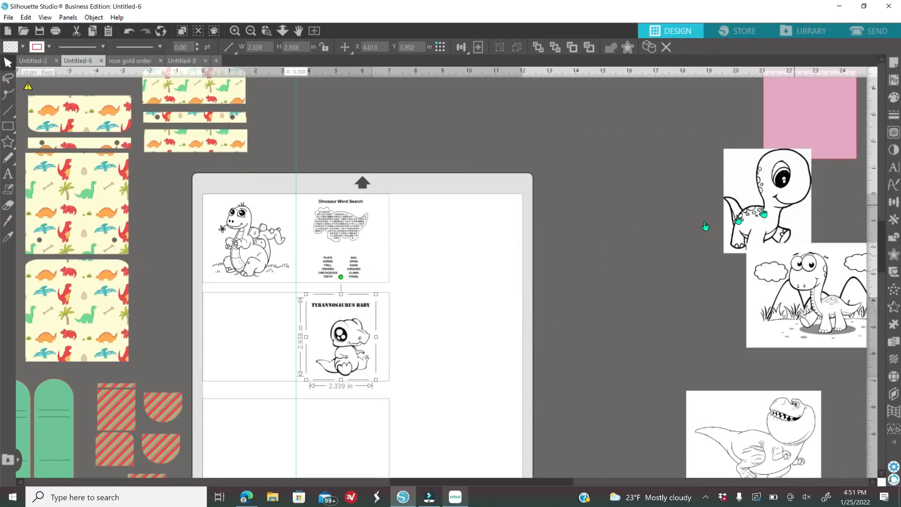
- Move the big-eyed baby dinosaur image into the second rectangle's left half and scale it to fit
drag(793, 188, 270, 325)
drag(197, 392, 216, 371)
drag(253, 318, 256, 322)
- Resize the dinosaur image with mountains and clouds and place it in the third rectangle's right half
drag(845, 286, 727, 249)
drag(750, 200, 686, 245)
scroll(657, 263, down, 3)
mouse_move(640, 168)
mouse_down()
mouse_move(411, 273)
mouse_move(346, 342)
mouse_up()
- Cut the left margin off the grinning T-rex image with a vertical Knife cut and delete that piece
drag(760, 328, 659, 272)
click(7, 220)
drag(591, 213, 590, 338)
click(587, 274)
key(Delete)
- Scale the T-rex image to about 3.48 by 2.82 in and position it in the third rectangle's left half
click(696, 291)
drag(718, 224, 657, 275)
drag(620, 314, 221, 368)
drag(281, 319, 263, 320)
drag(304, 289, 296, 296)
click(497, 304)
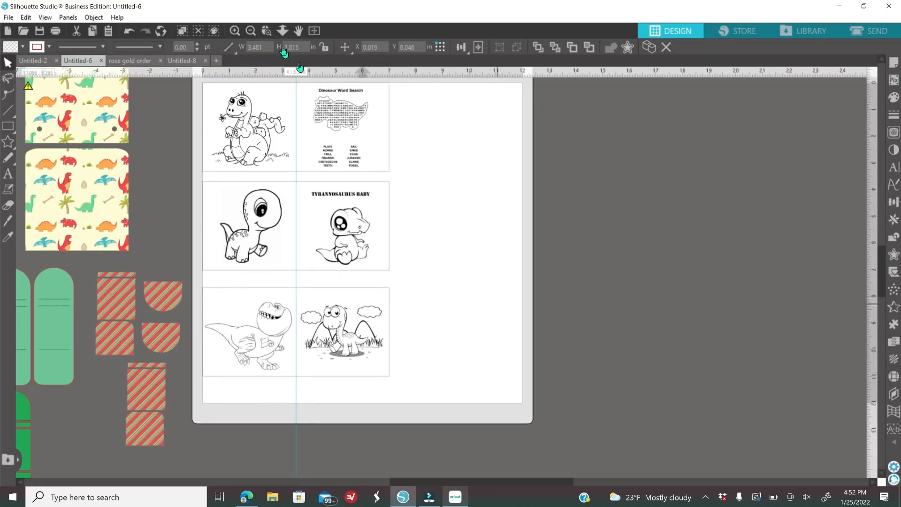
- Switch to the Edge browser and search Bing Images for "dinosaur activity sheets"
click(251, 31)
scroll(406, 161, up, 1)
click(246, 497)
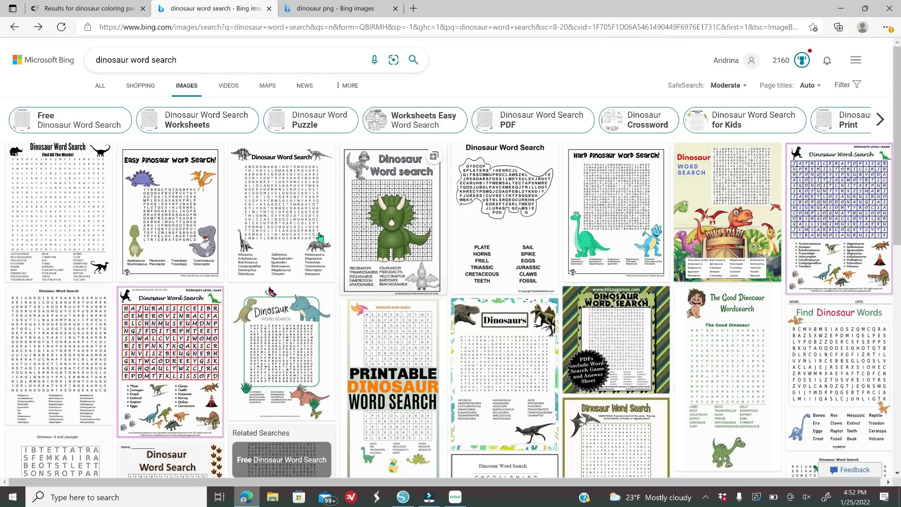
scroll(277, 156, down, 5)
scroll(276, 156, up, 5)
click(232, 50)
key(BackSpace)
key(BackSpace)
key(BackSpace)
key(BackSpace)
key(BackSpace)
key(BackSpace)
key(BackSpace)
key(BackSpace)
key(BackSpace)
key(BackSpace)
key(BackSpace)
text(activity sheets)
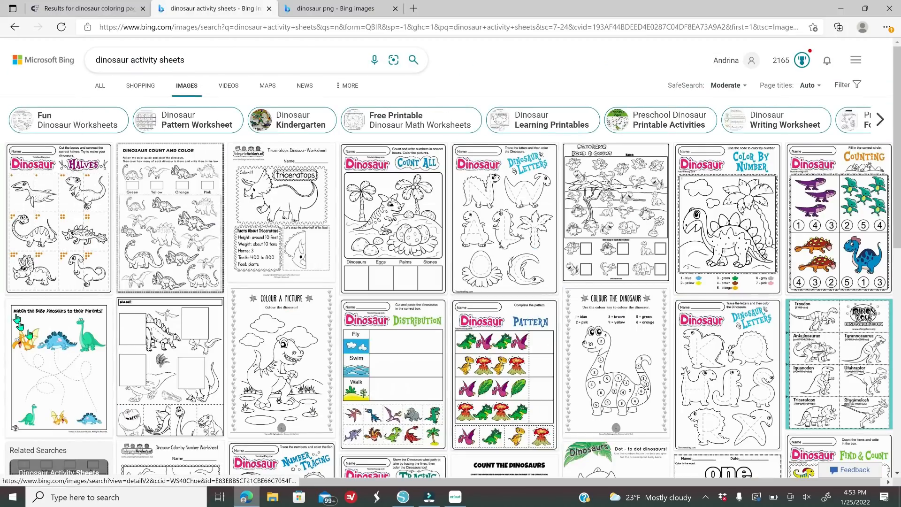
- Collect dinosaur activity sheet images from the results, including the Dinosaur Letters worksheet
click(474, 252)
right_click(322, 236)
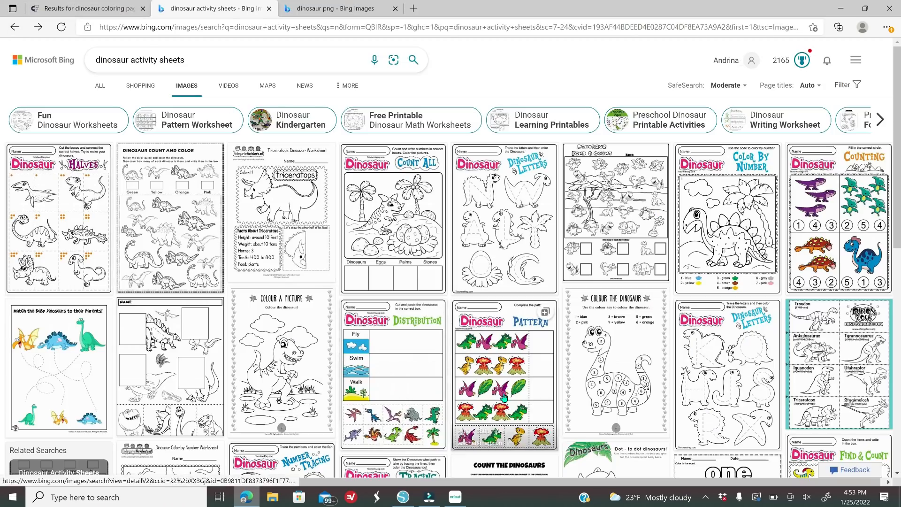
click(504, 398)
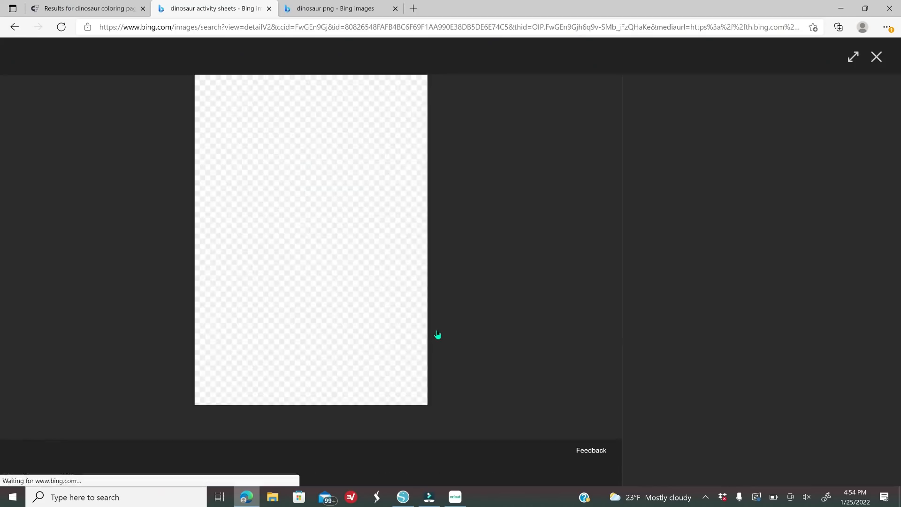
right_click(285, 259)
click(327, 305)
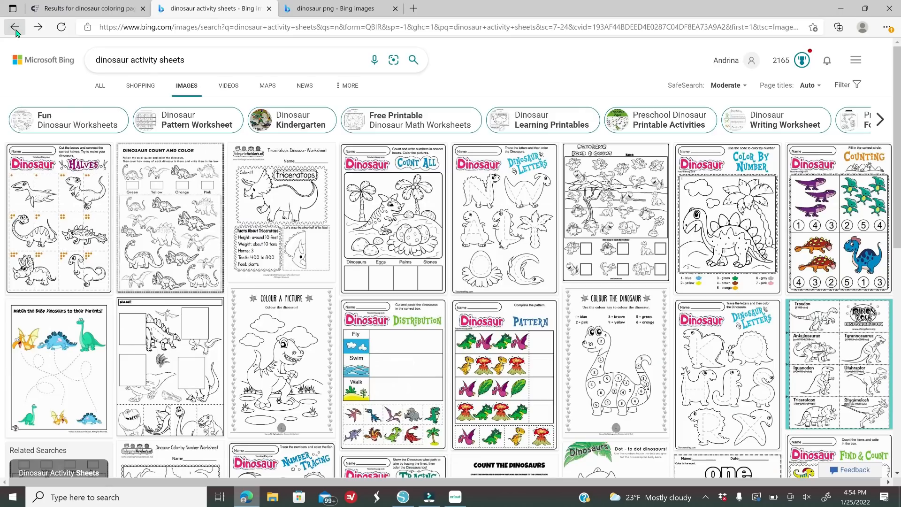
- Return to the dinosaur coloring pages results and search for cute dinosaur coloring pages
click(14, 27)
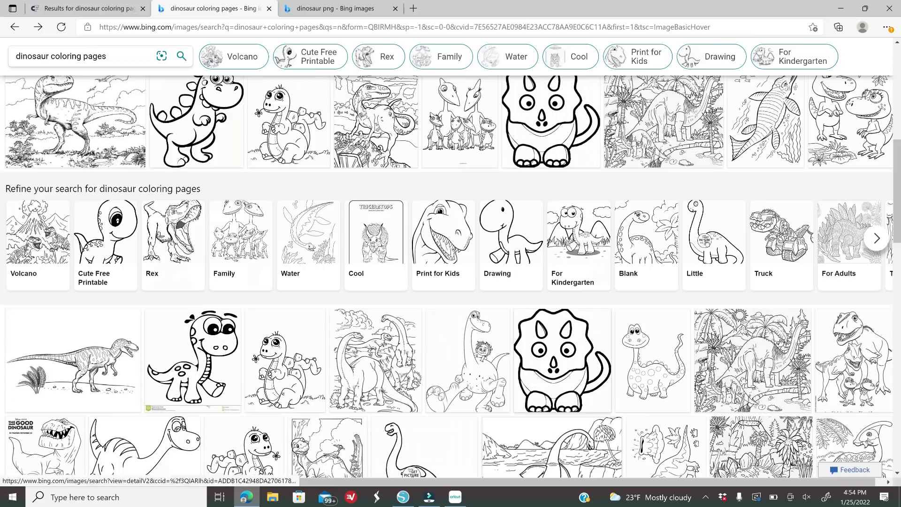
click(16, 55)
text(cute)
key(Return)
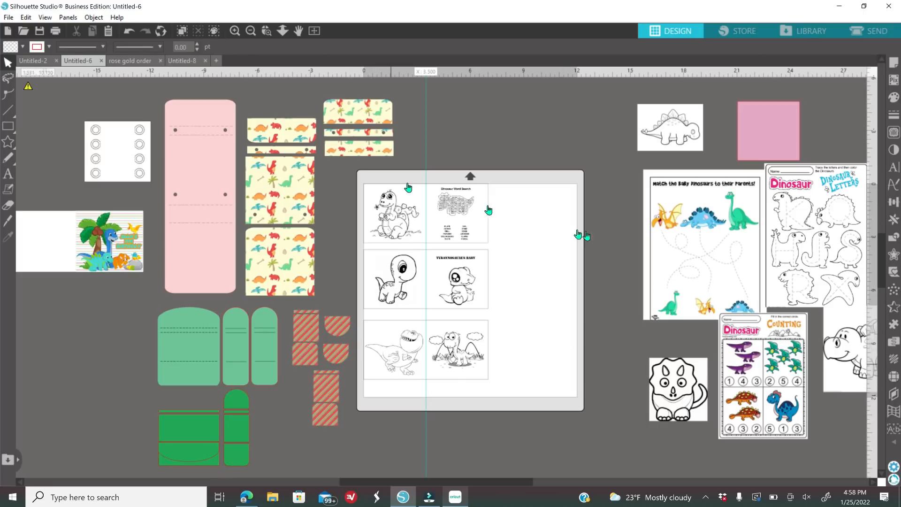
- Set the media size to Letter (8.5 x 11 in) in the page setup and show the cut border
click(895, 62)
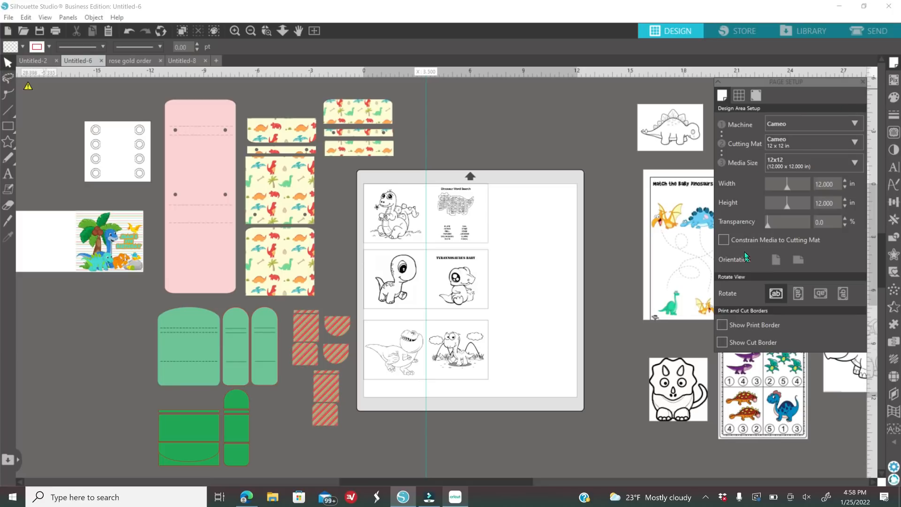
click(789, 164)
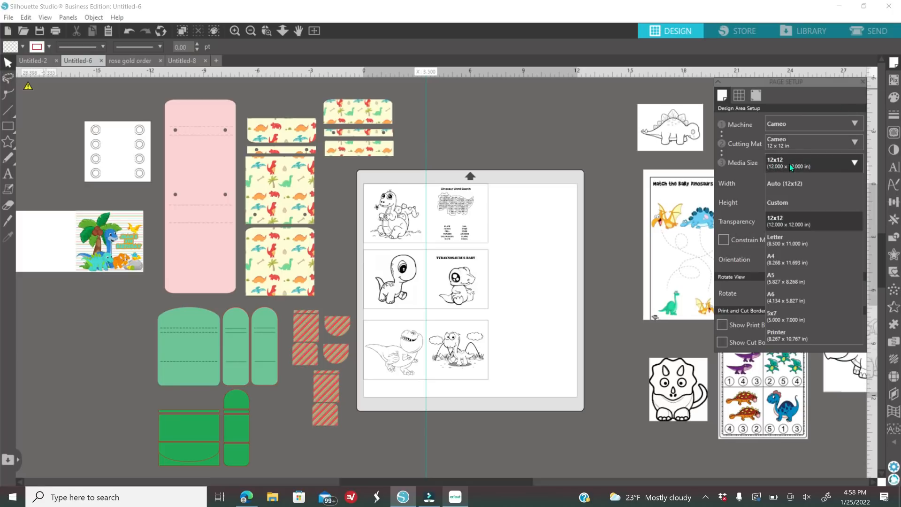
click(796, 242)
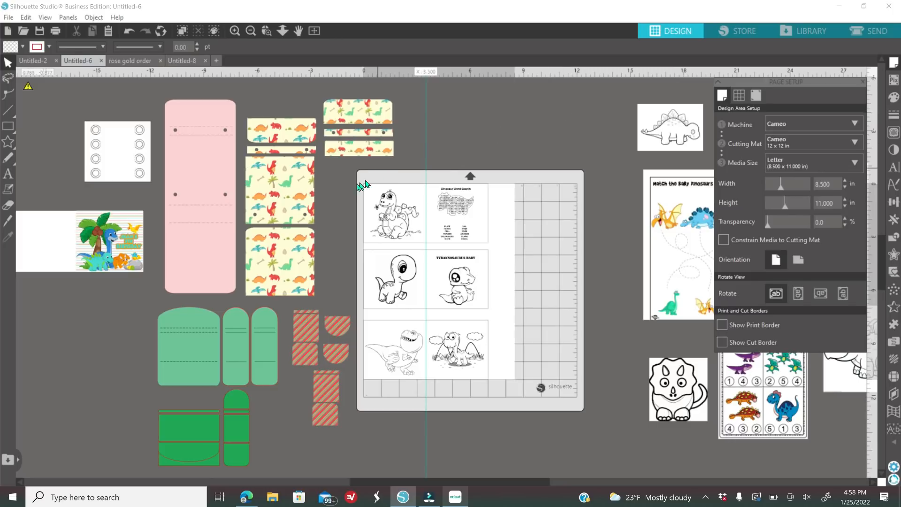
drag(352, 184, 487, 220)
click(577, 156)
click(721, 342)
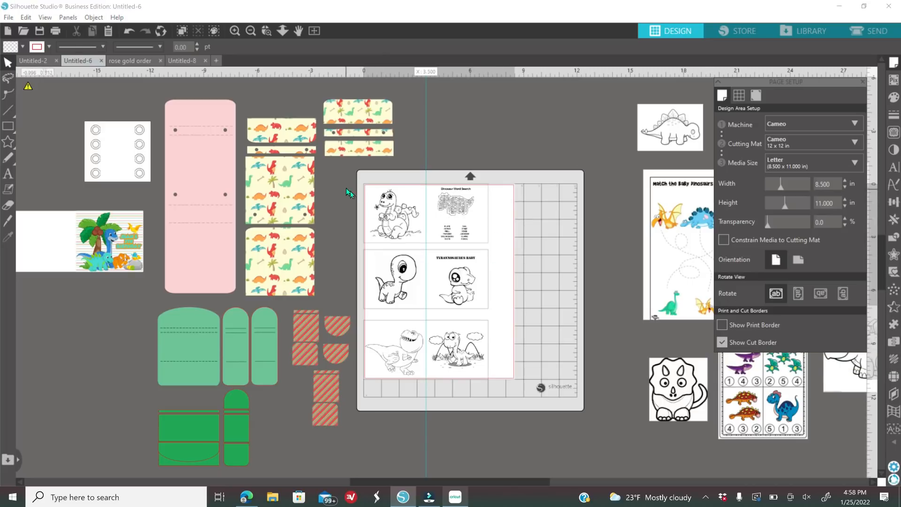
- Select the top rectangle with its two images and nudge the row down to about Y 0.18 in
drag(346, 188, 489, 228)
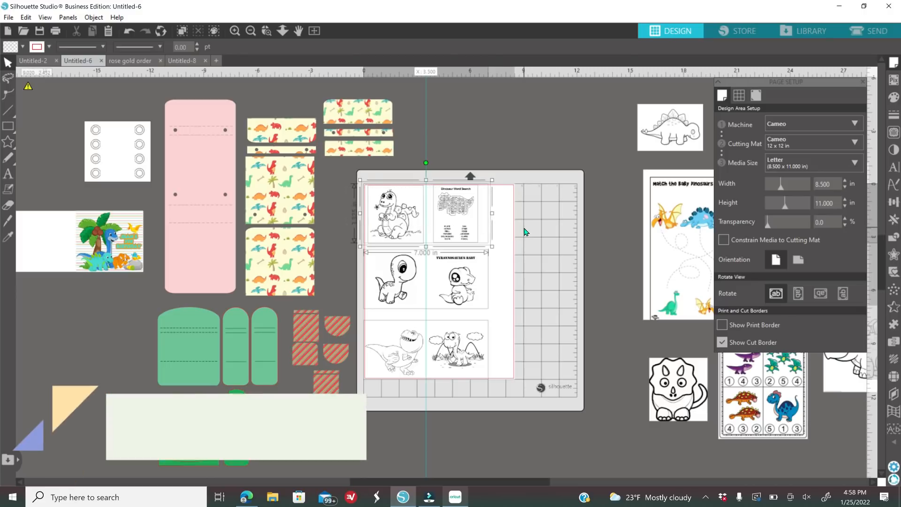
key(Down)
key(Down)
key(Down)
key(Down)
key(Down)
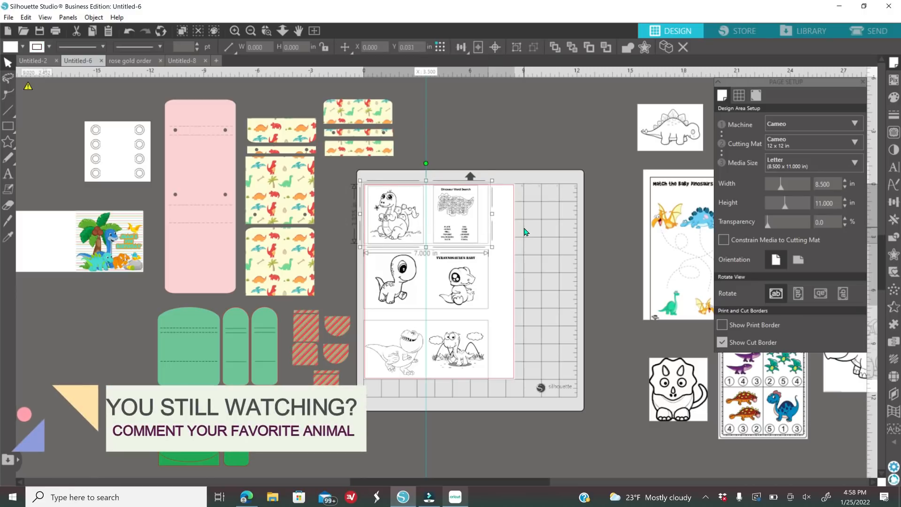
key(Down)
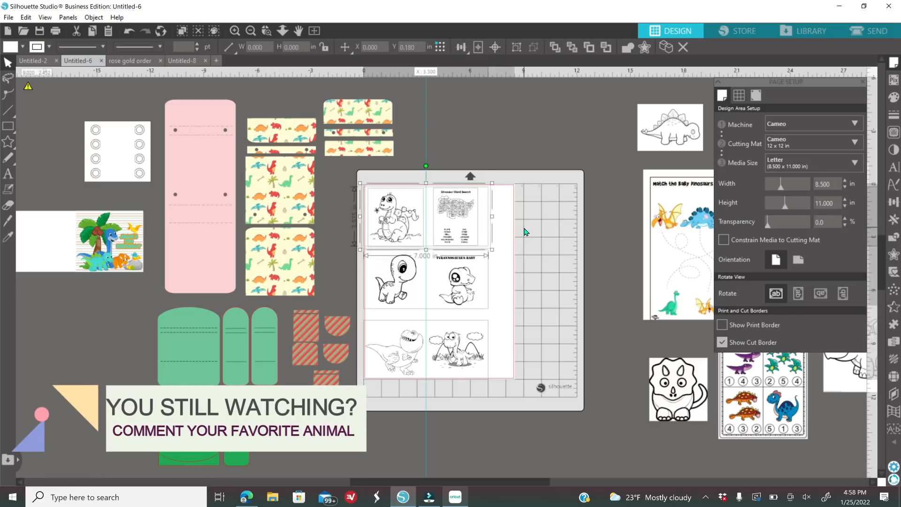
click(236, 31)
scroll(611, 253, down, 1)
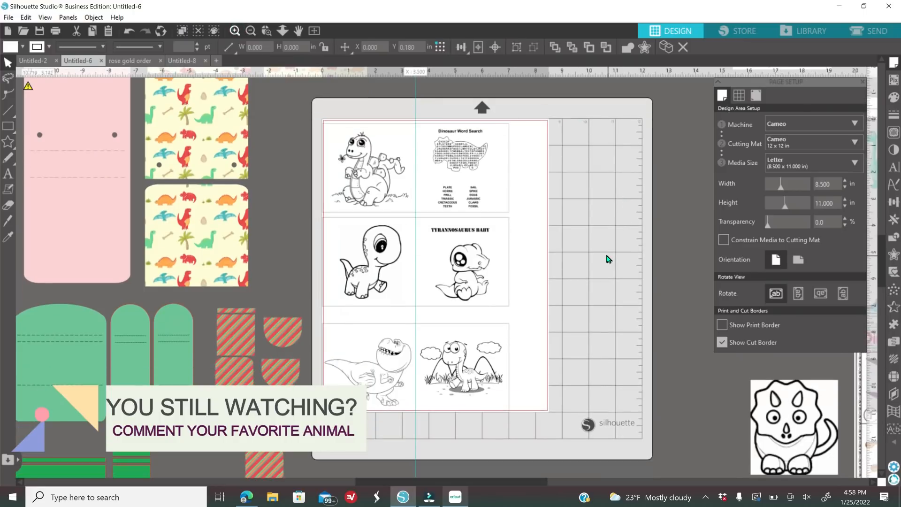
- Shift the top rectangle and its images rightward, in from the cut border's left edge
click(512, 254)
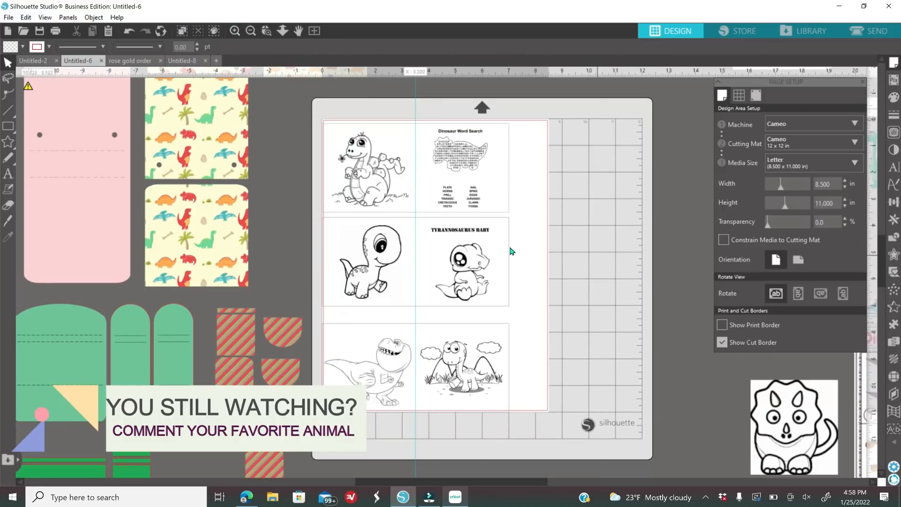
click(395, 183)
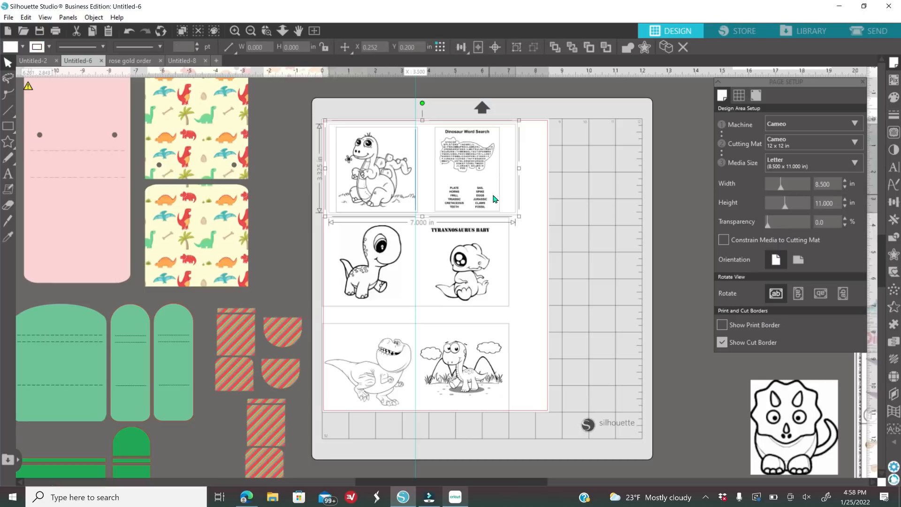
drag(488, 199, 497, 198)
click(596, 230)
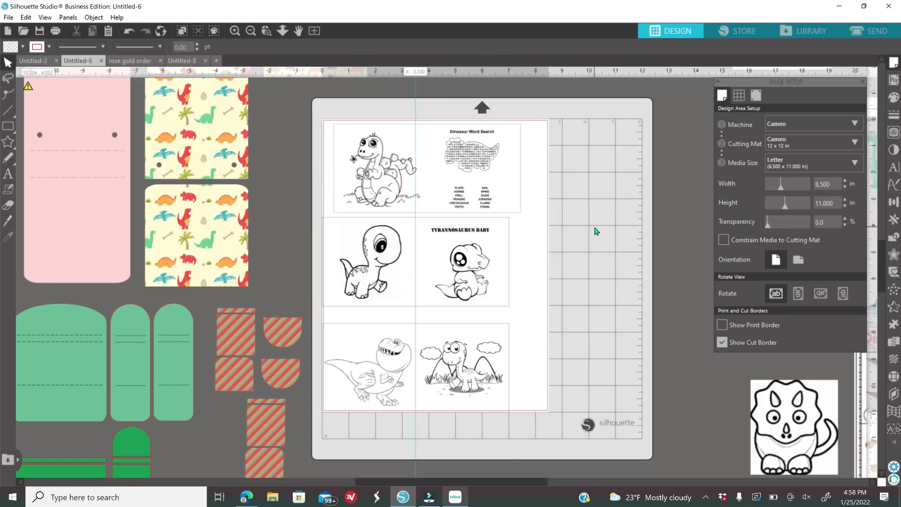
- Shift the middle rectangle and its two images rightward to about X 0.53 in, in from the cut border
click(463, 283)
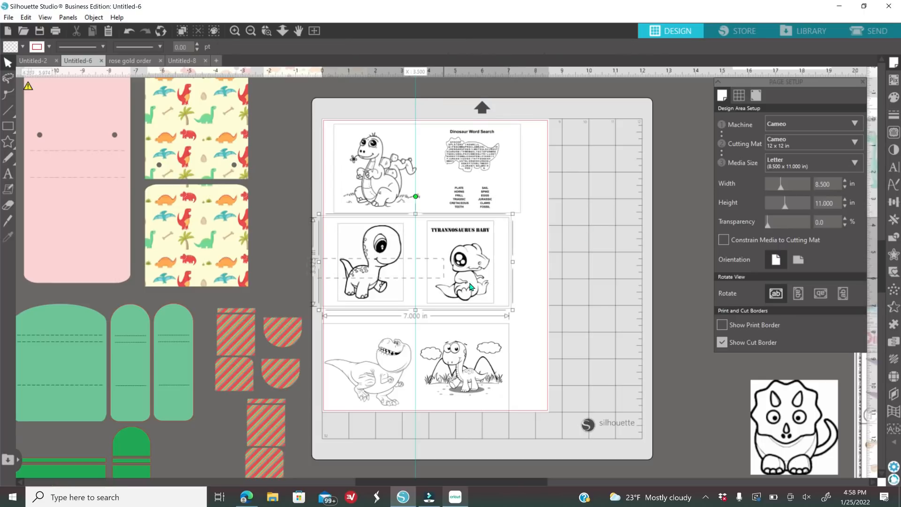
drag(475, 286, 489, 286)
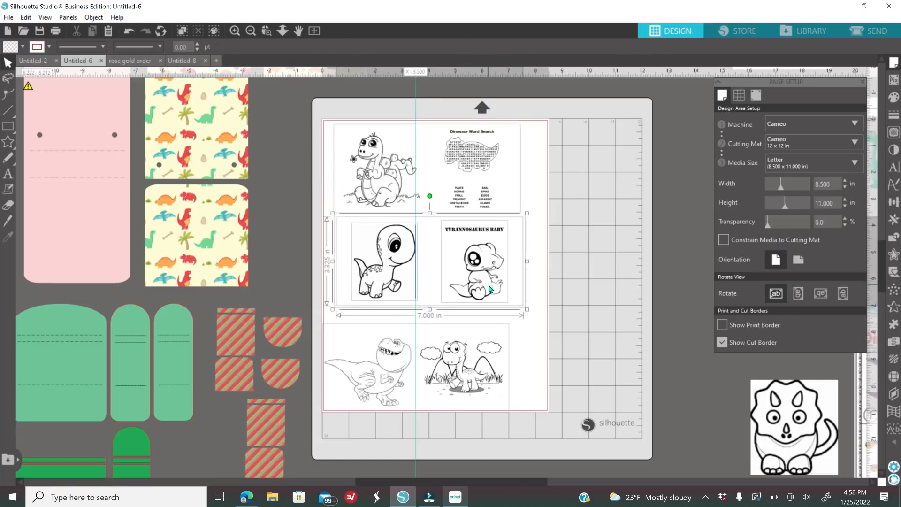
click(606, 273)
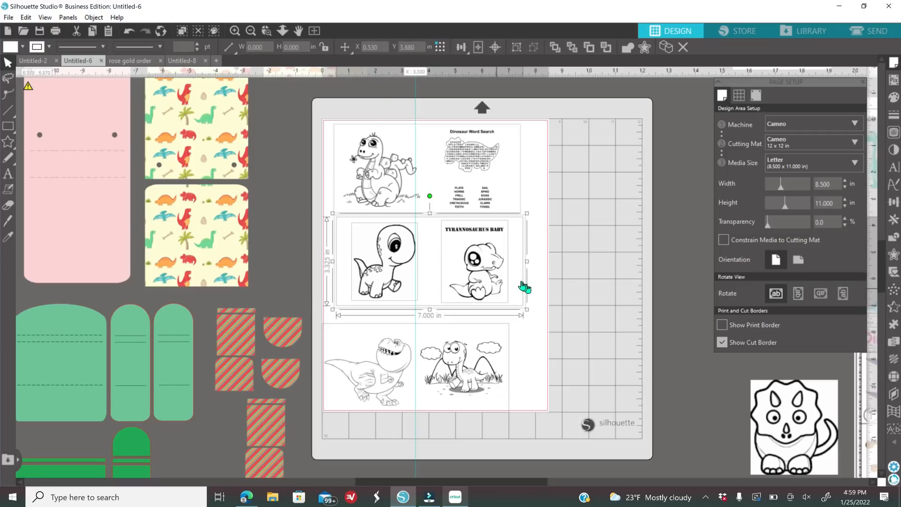
drag(514, 284, 504, 283)
click(588, 278)
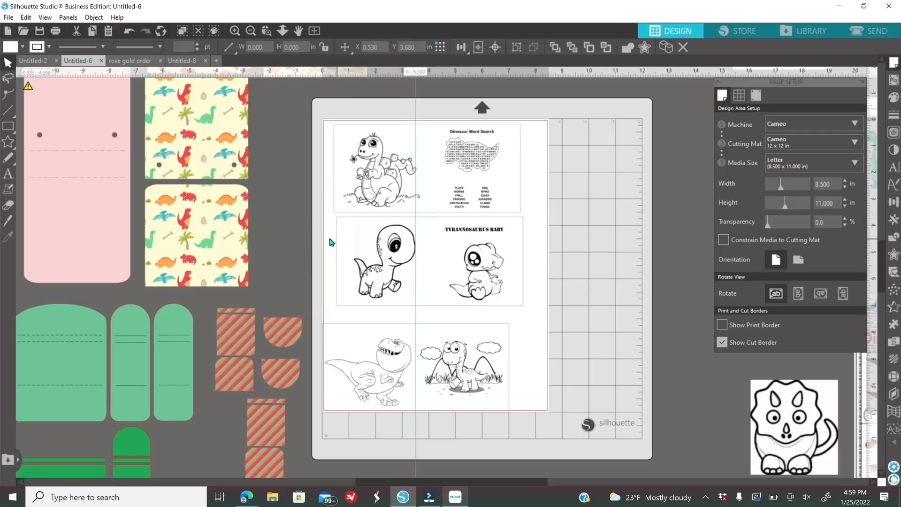
- Fine-tune the middle row's placement with small moves to about X 0.53 in and Y 3.72 in
drag(331, 242, 514, 297)
key(Left)
key(Left)
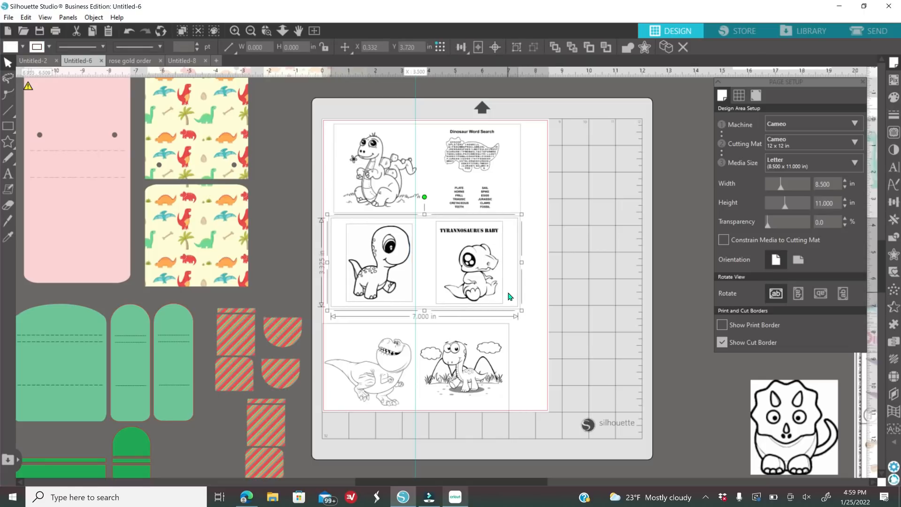
key(Right)
key(Right)
key(Right)
key(Right)
key(Right)
key(Right)
key(Right)
key(Right)
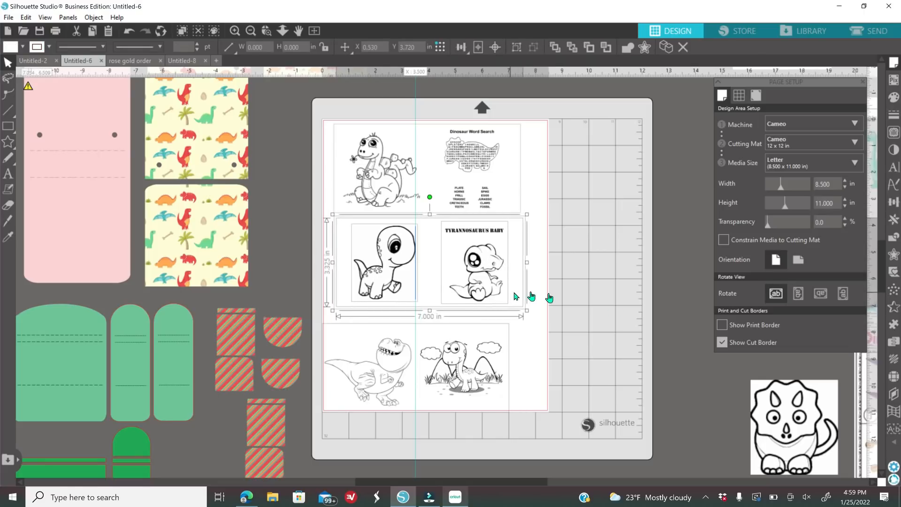
click(607, 297)
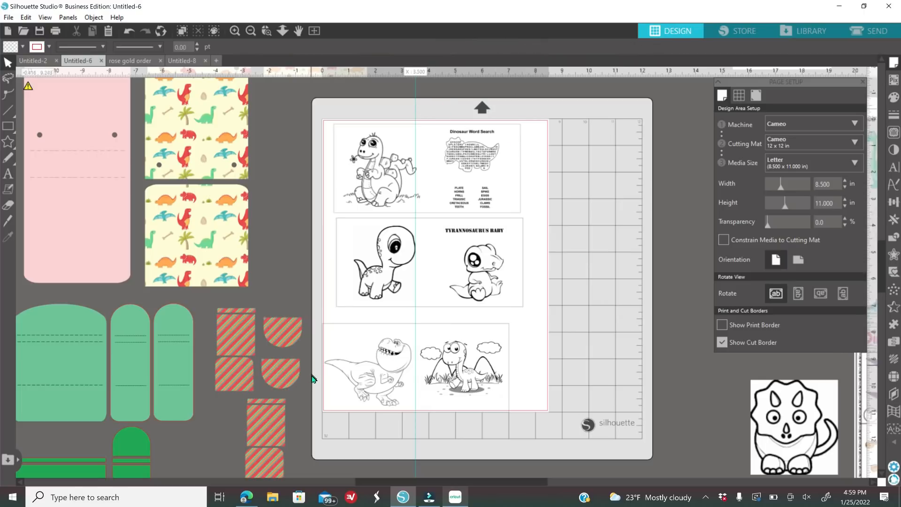
- Shift the bottom rectangle and its two images rightward to about X 0.40 in
click(431, 394)
drag(467, 397, 477, 395)
click(429, 115)
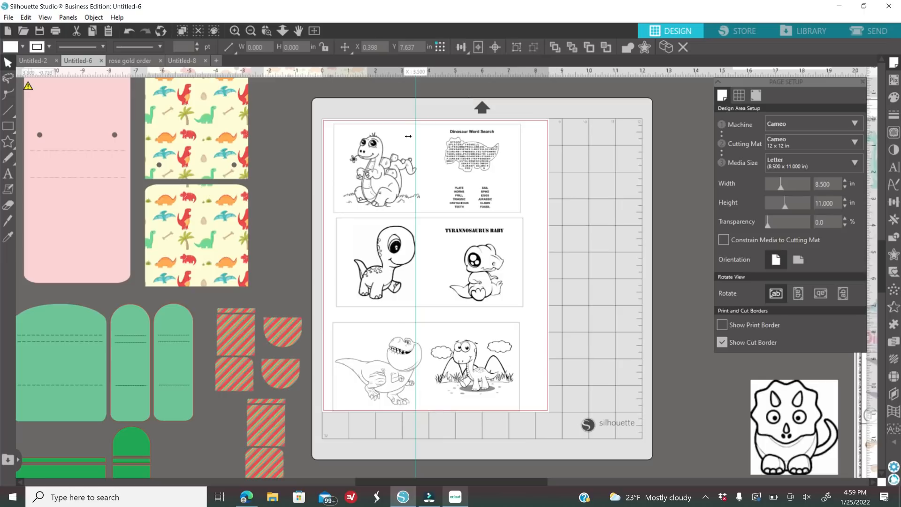
- Delete the vertical guide line at 3.5 in and raise the bottom row slightly within the cut border
right_click(414, 94)
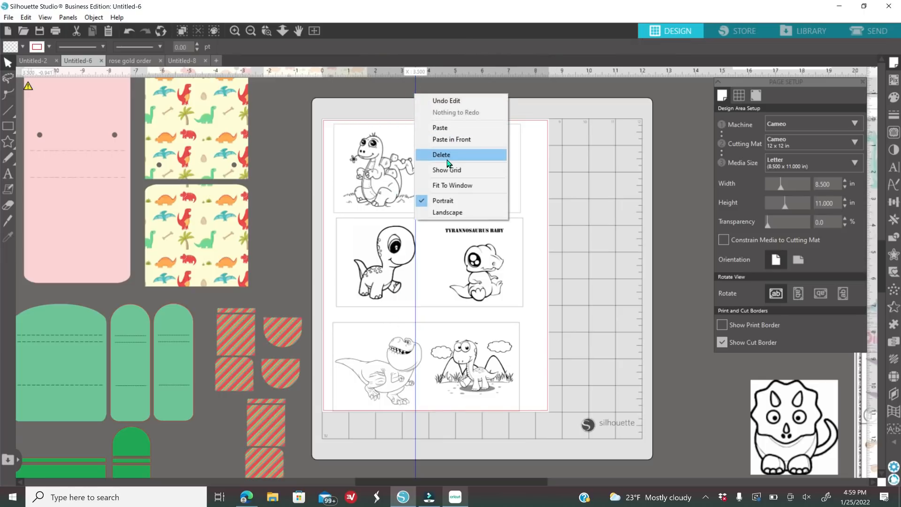
click(446, 155)
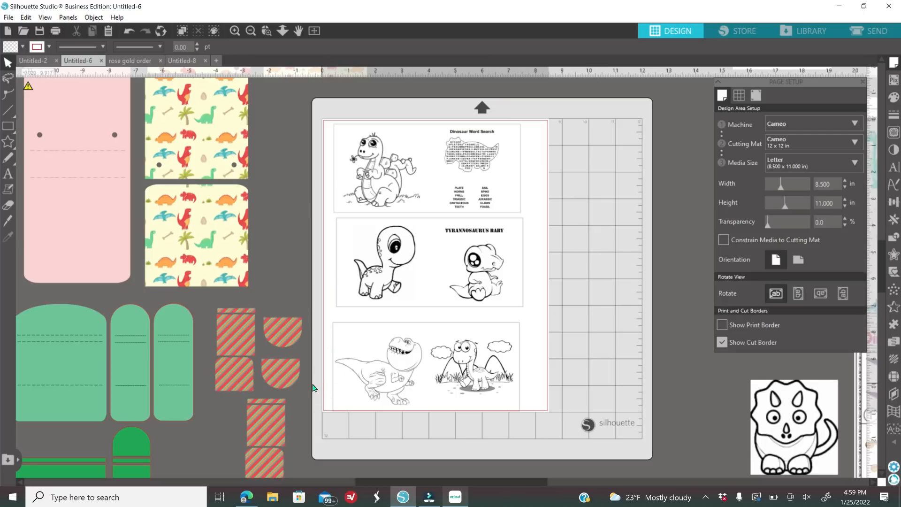
drag(485, 391, 487, 382)
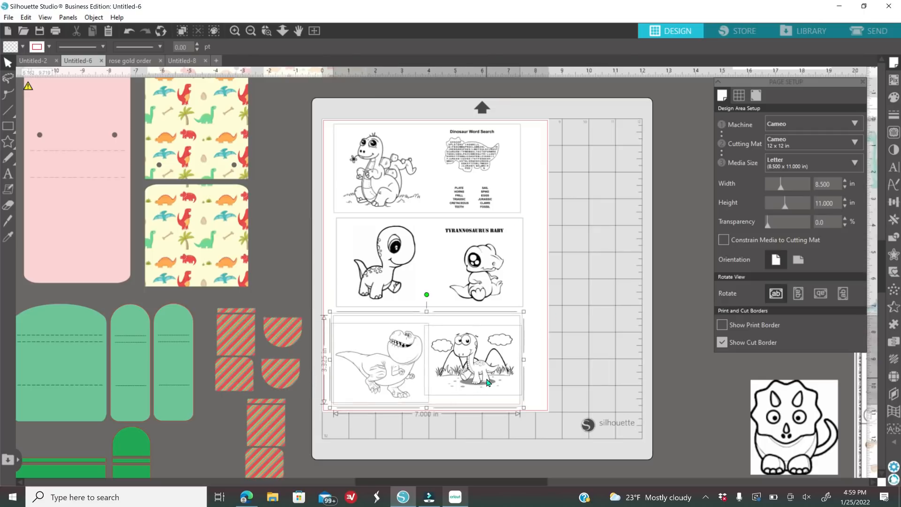
click(622, 375)
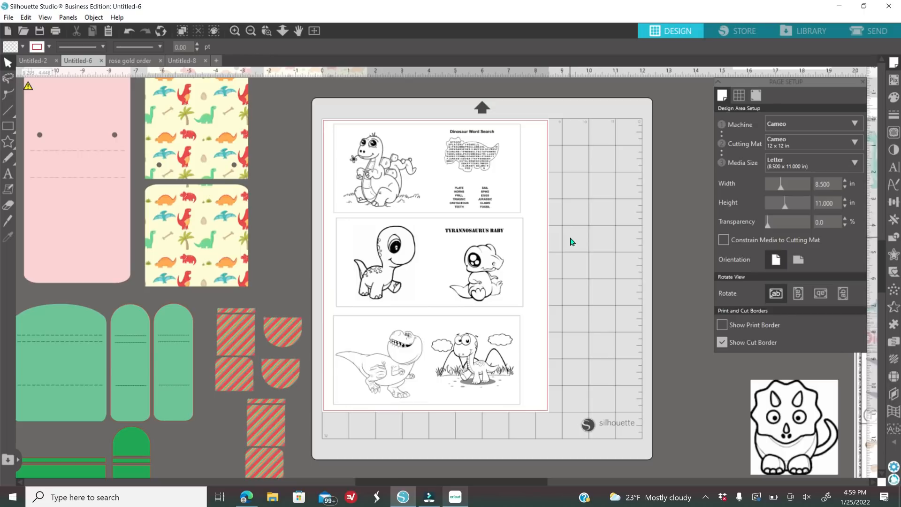
- Preview the print, choose Paper Tray as paper source and Presentation Paper Matte as paper type, and close everything without printing
click(56, 32)
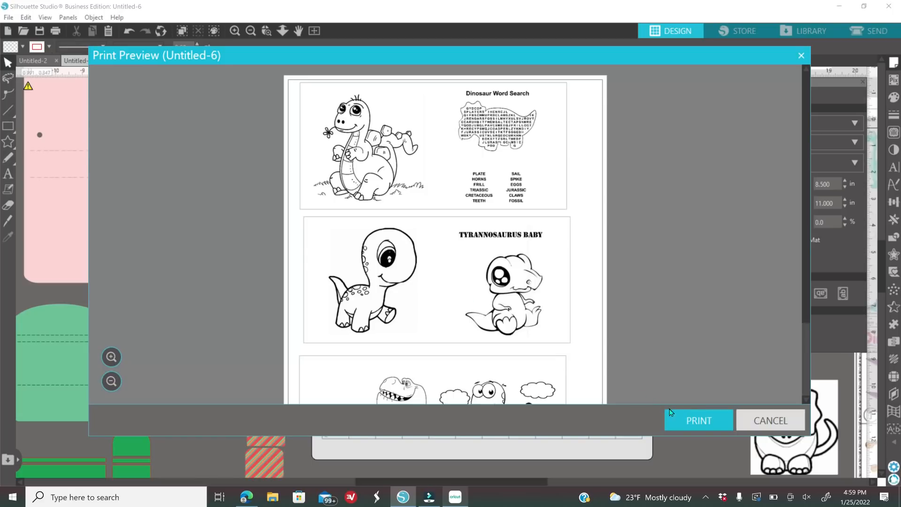
click(691, 419)
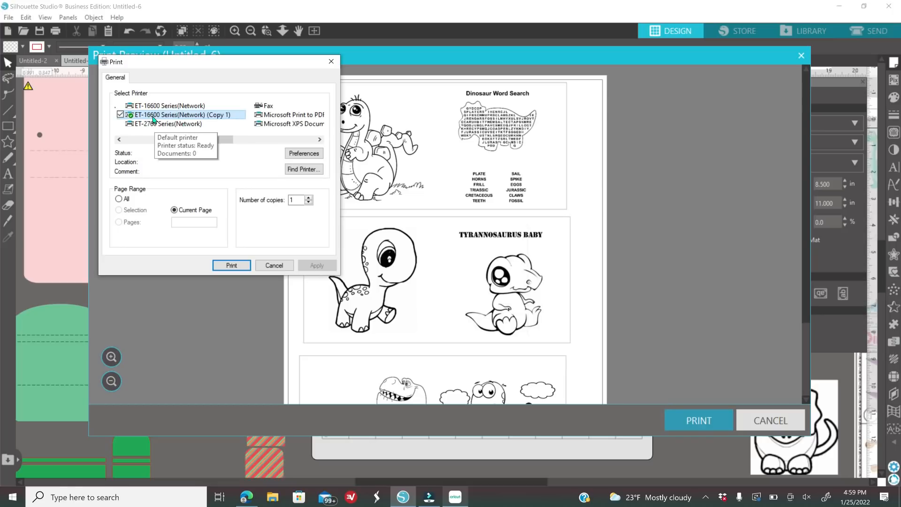
click(312, 154)
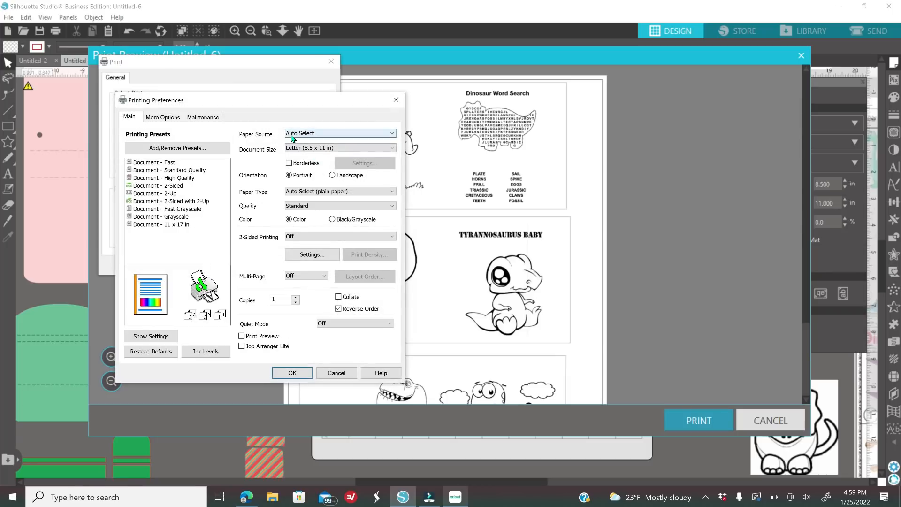
click(292, 136)
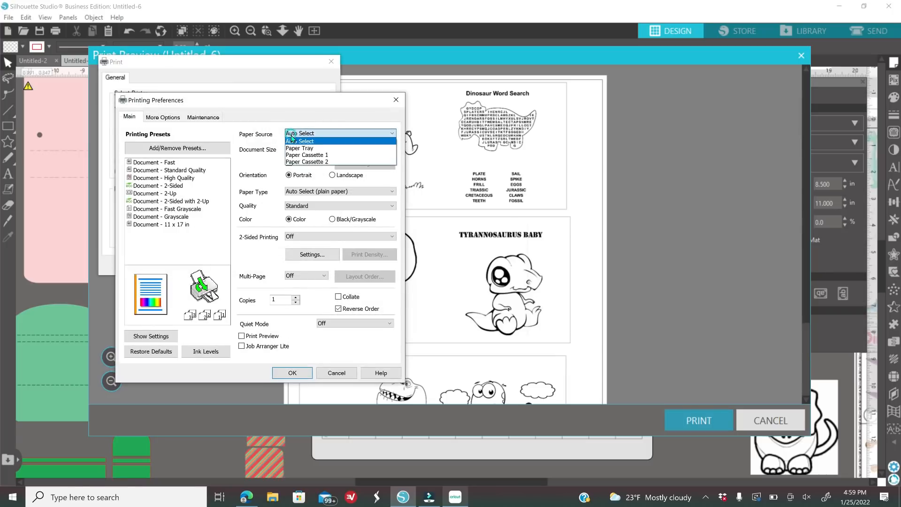
click(309, 148)
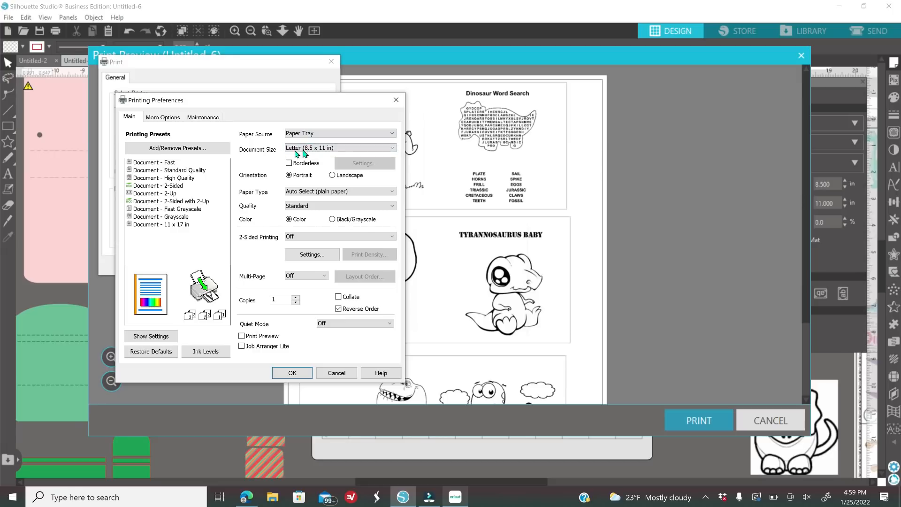
click(303, 192)
click(299, 297)
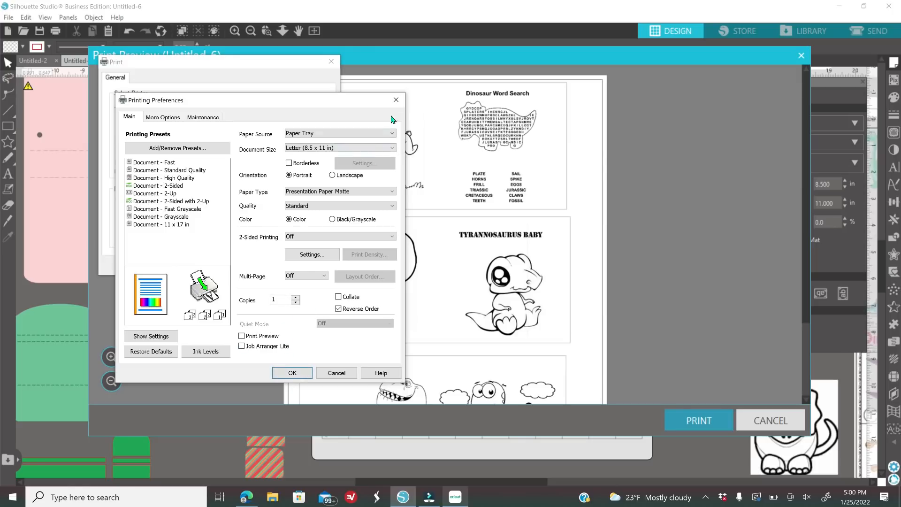
click(395, 99)
click(331, 61)
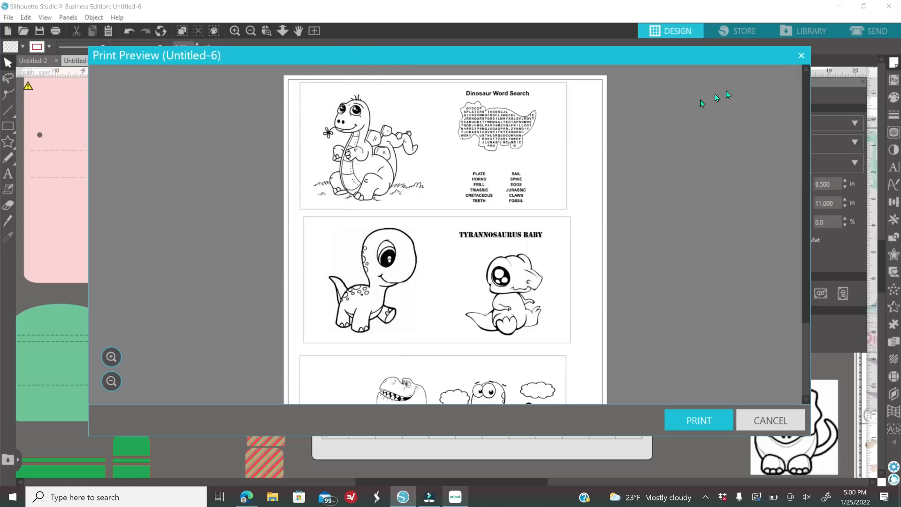
click(798, 56)
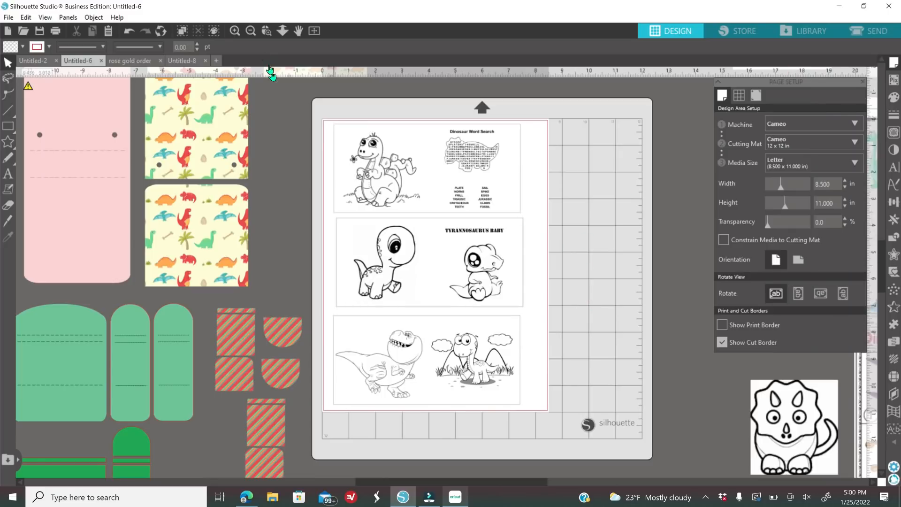
- Delete the dinosaur coloring image beside the word search in the top rectangle
click(250, 30)
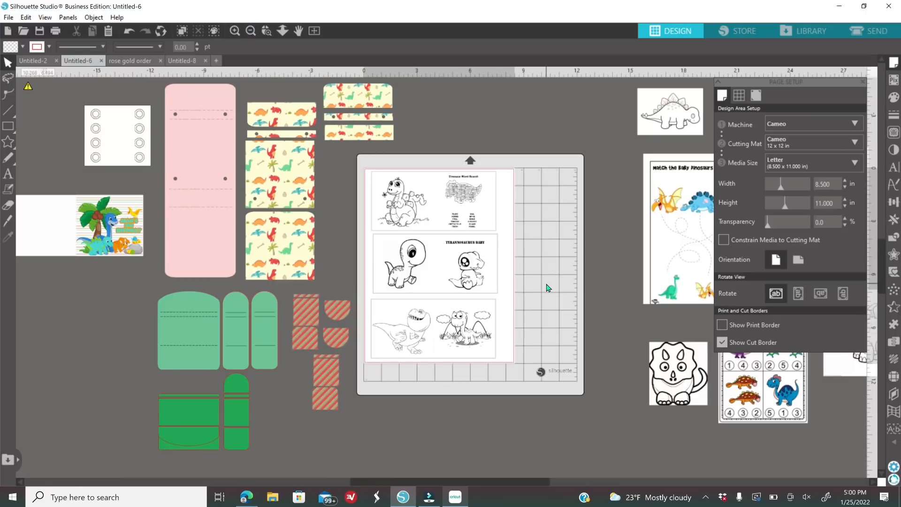
scroll(548, 287, down, 1)
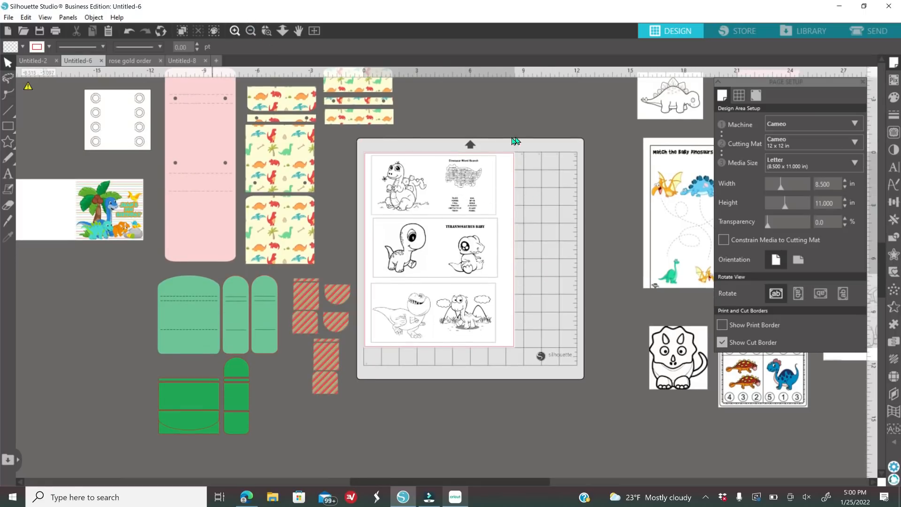
click(235, 31)
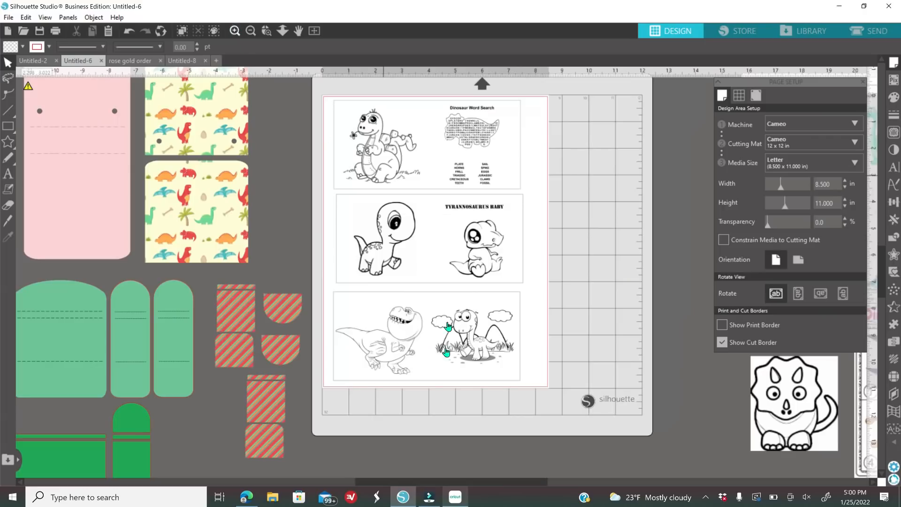
scroll(393, 249, up, 2)
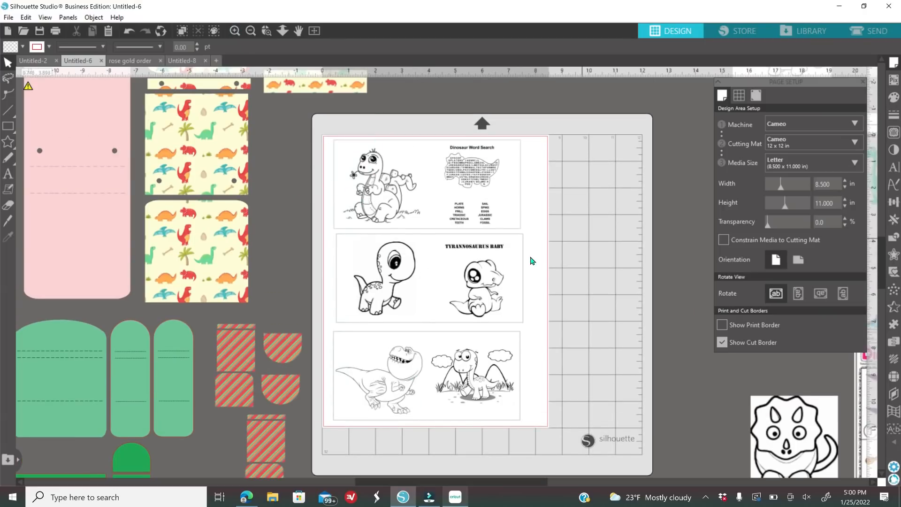
click(368, 203)
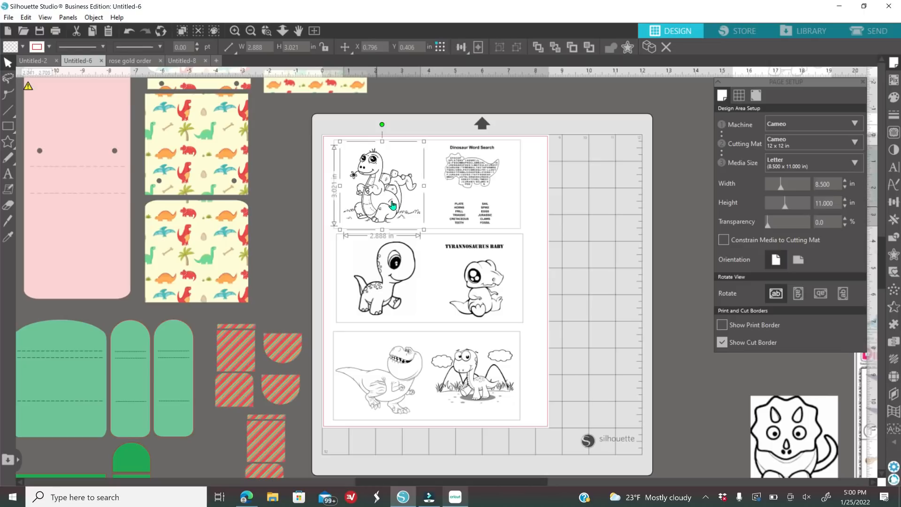
key(Delete)
- Move the triceratops image onto the mat beside the page and bring it to the front
drag(798, 441, 636, 225)
right_click(637, 225)
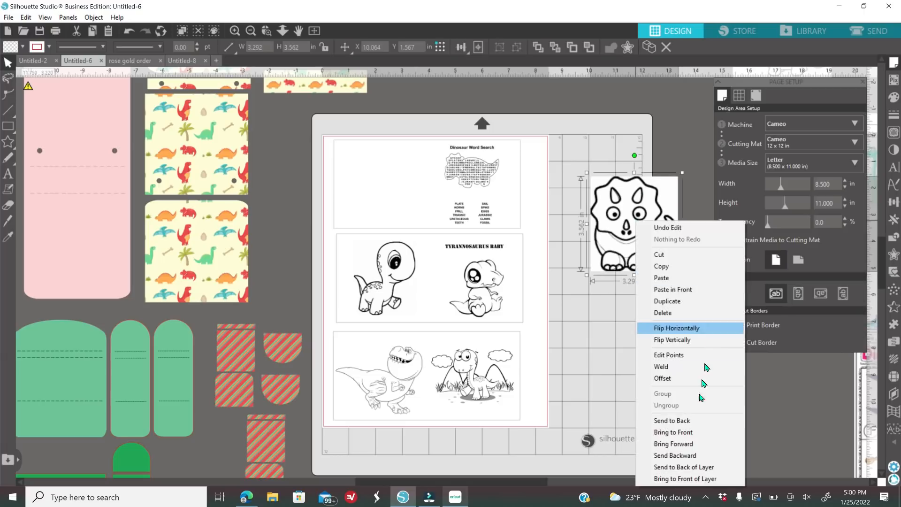
click(686, 432)
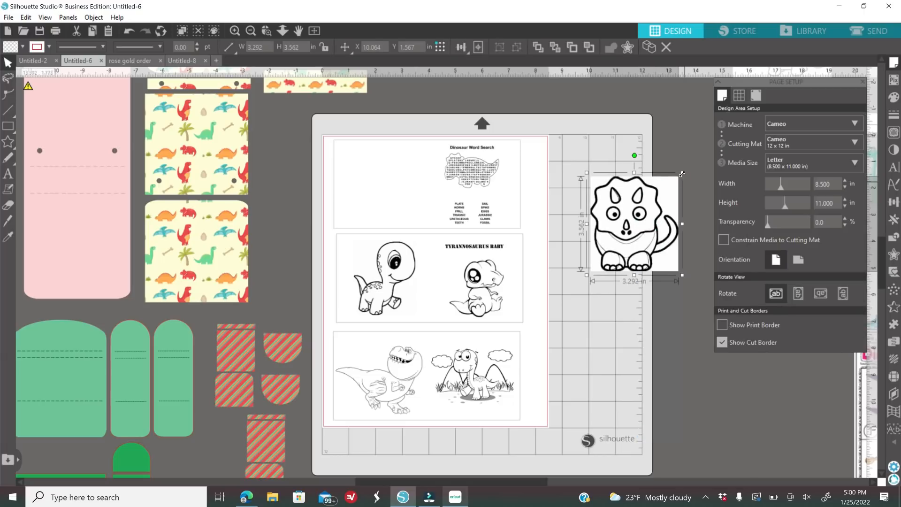
- Scale the triceratops image down to about 2.70 x 2.93 in and position it beside the word search in the top rectangle
drag(668, 202, 665, 191)
drag(635, 227, 378, 180)
click(372, 179)
key(Right)
key(Right)
key(Right)
click(494, 194)
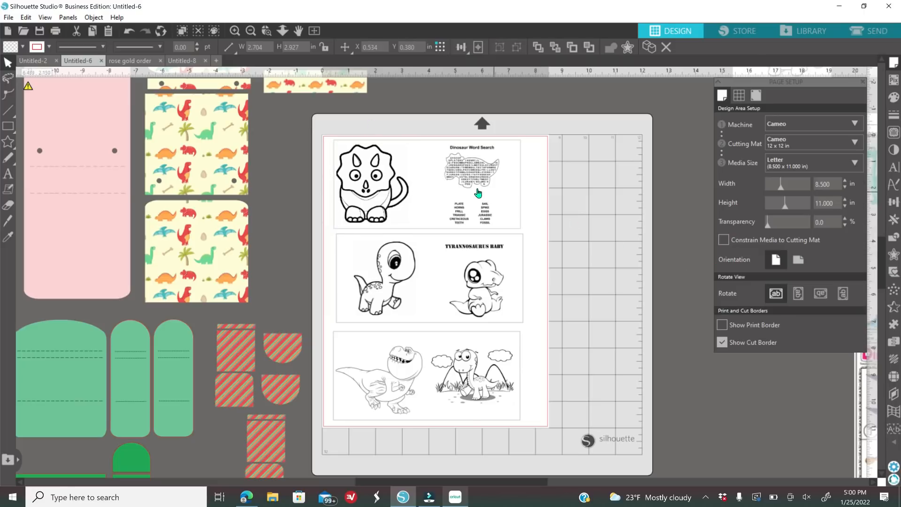
click(376, 178)
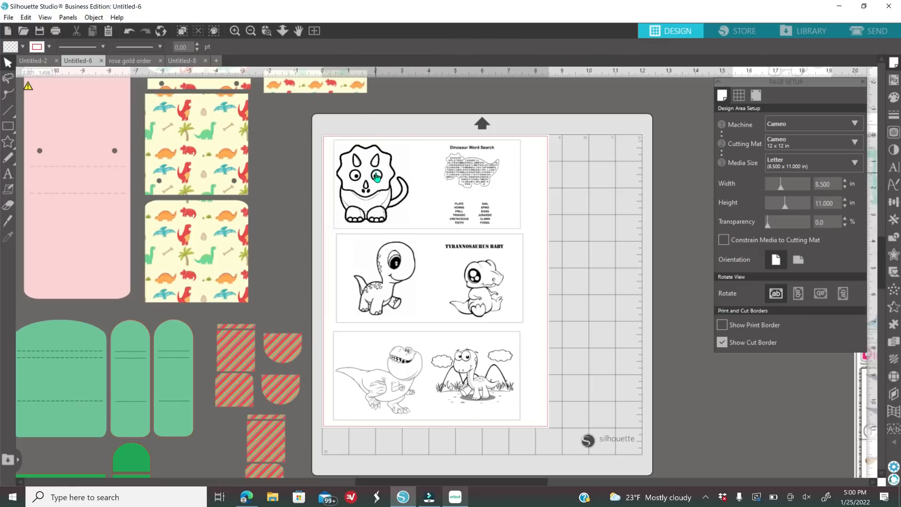
click(452, 190)
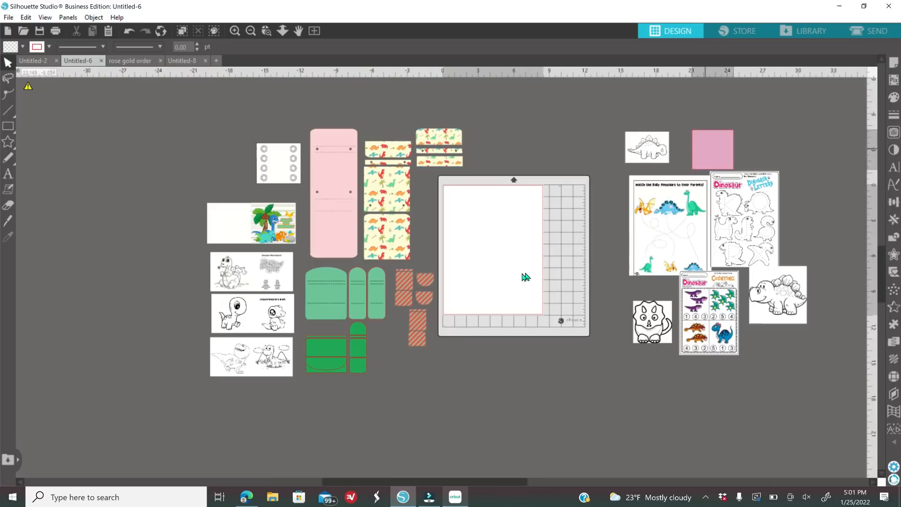
- Place the pink 3.5 x 3.325 in rectangle on the Letter page at about X 4.09 in, Y 3.75 in
drag(705, 149, 526, 255)
right_click(328, 403)
click(369, 346)
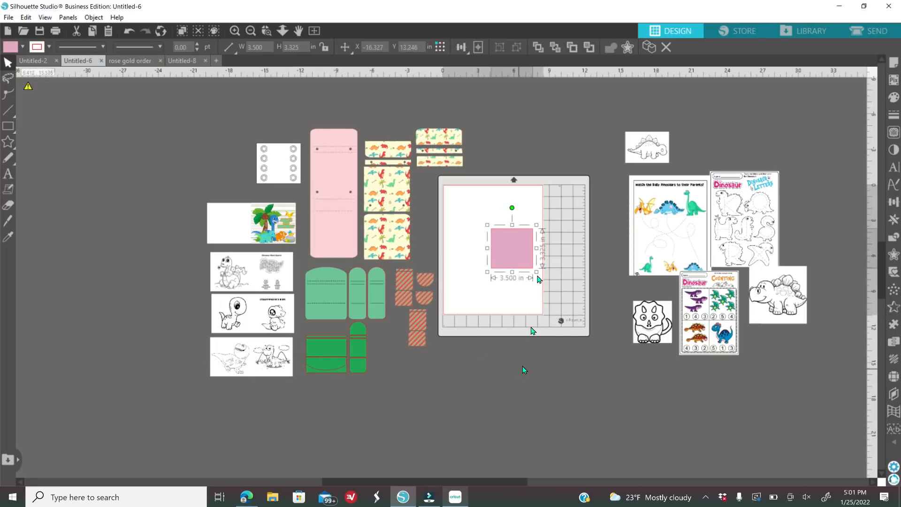
click(237, 31)
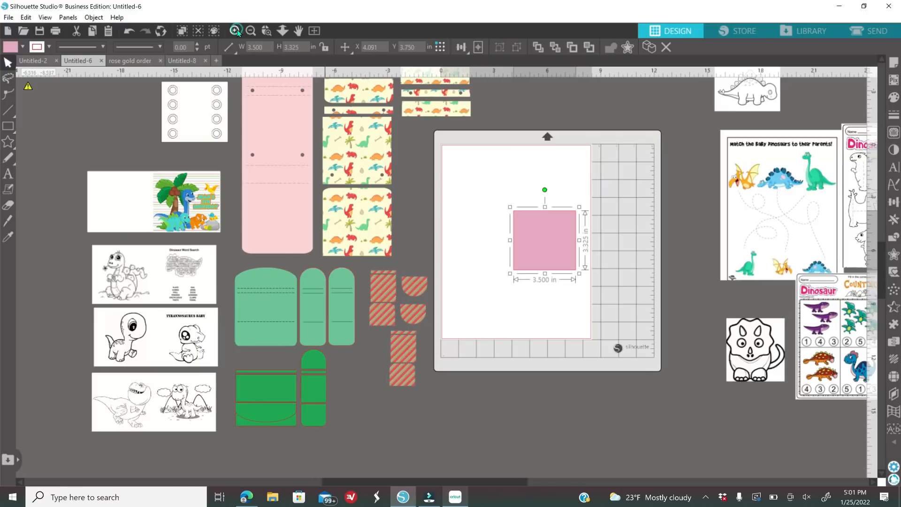
scroll(582, 290, down, 1)
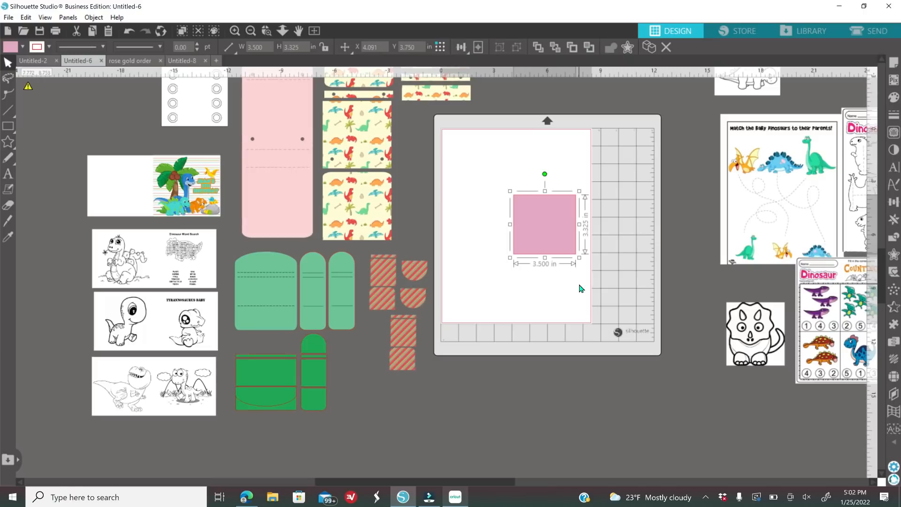
click(473, 161)
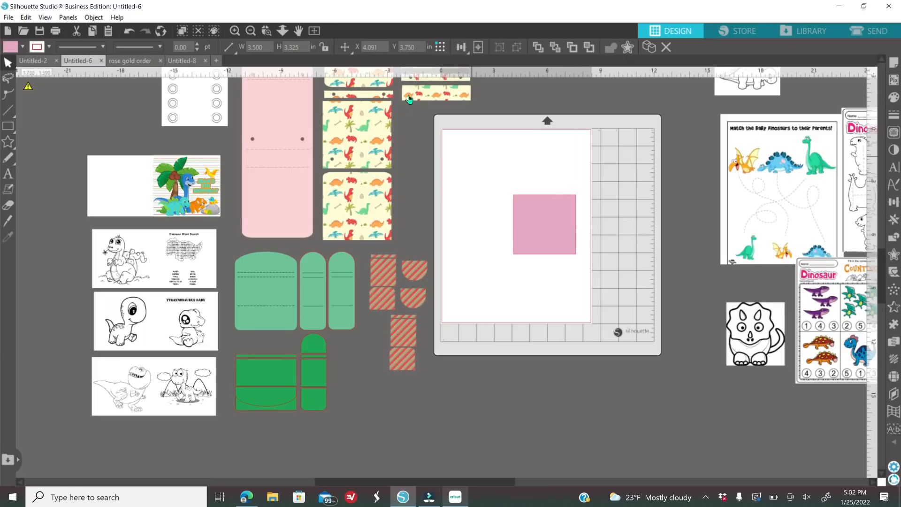
click(237, 31)
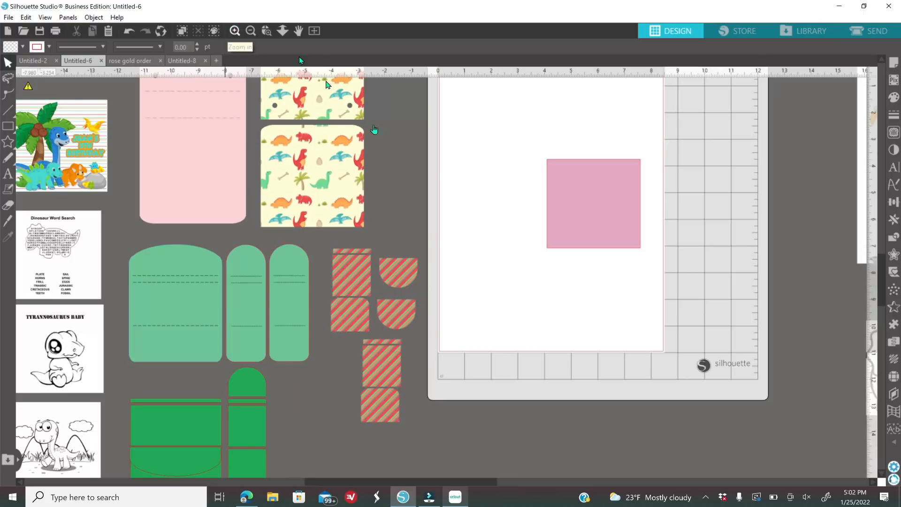
- Fill the pink 3.5 x 3.325 in rectangle with white and move it toward the middle of the Letter page
drag(483, 479, 509, 479)
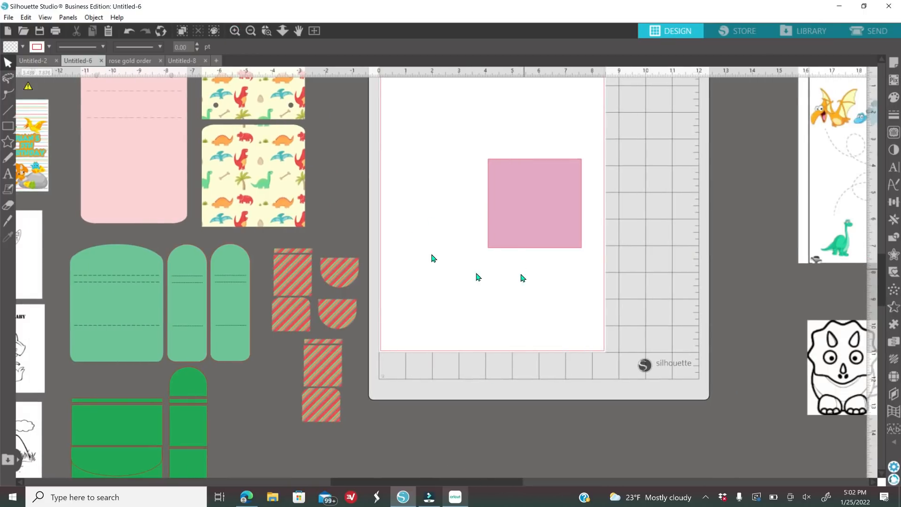
click(555, 221)
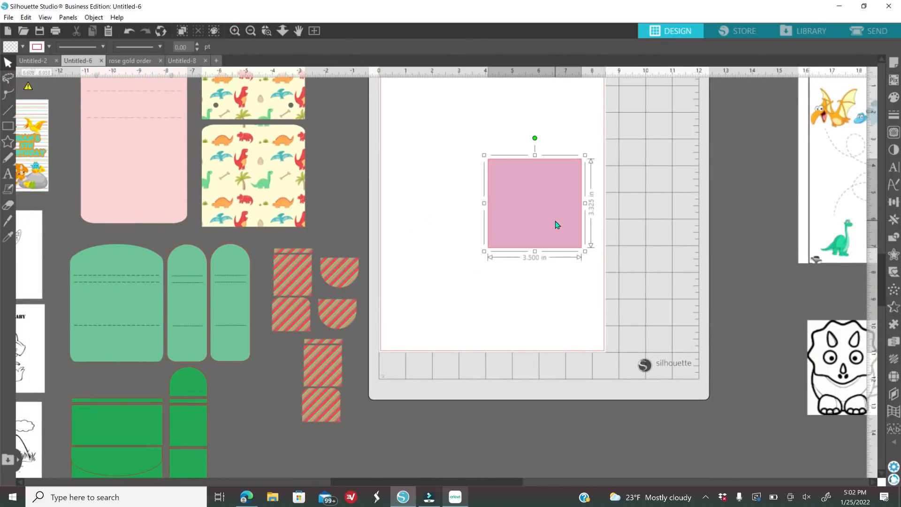
click(889, 99)
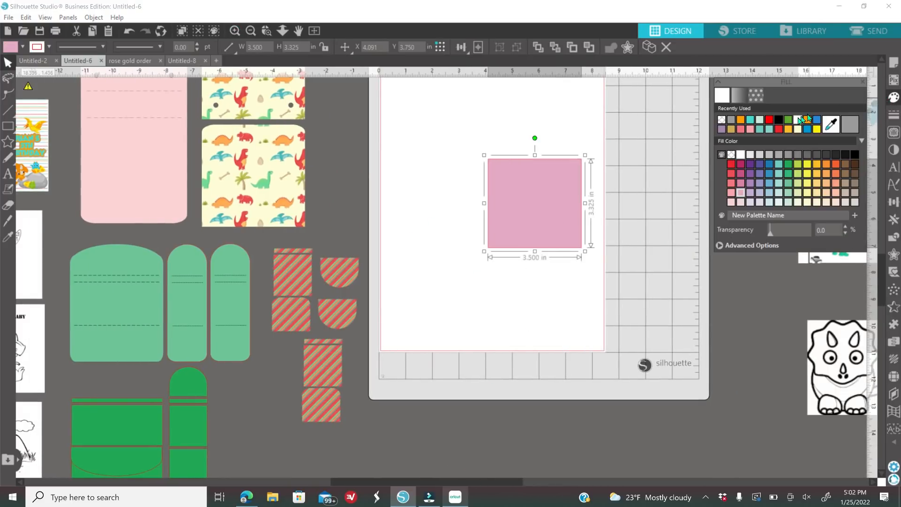
click(797, 123)
drag(561, 252, 538, 250)
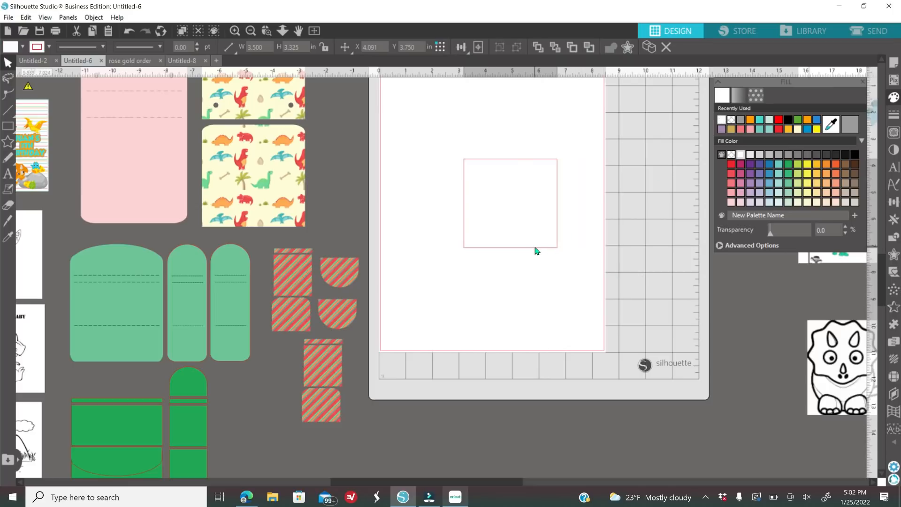
click(591, 271)
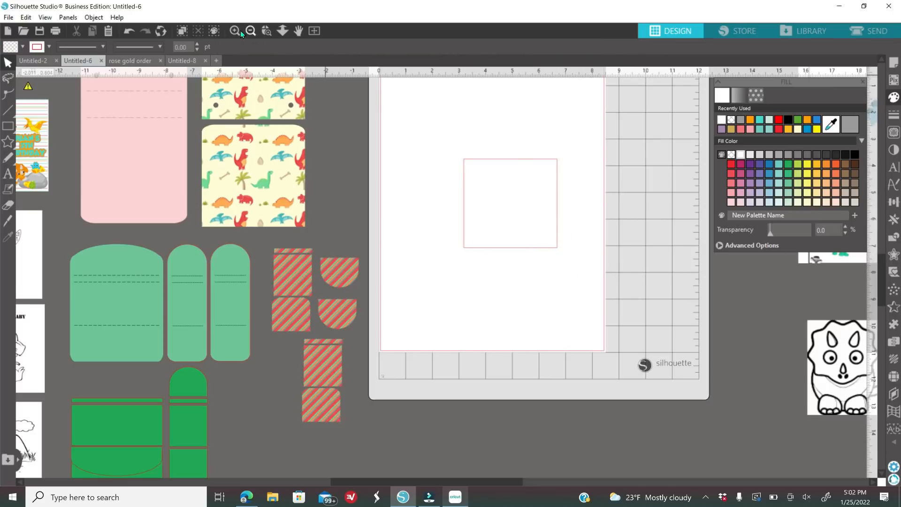
- Place the stegosaurus below the pterodactyl in the rectangle, and move the triceratops and hatchling in from the birthday artwork
scroll(449, 248, up, 2)
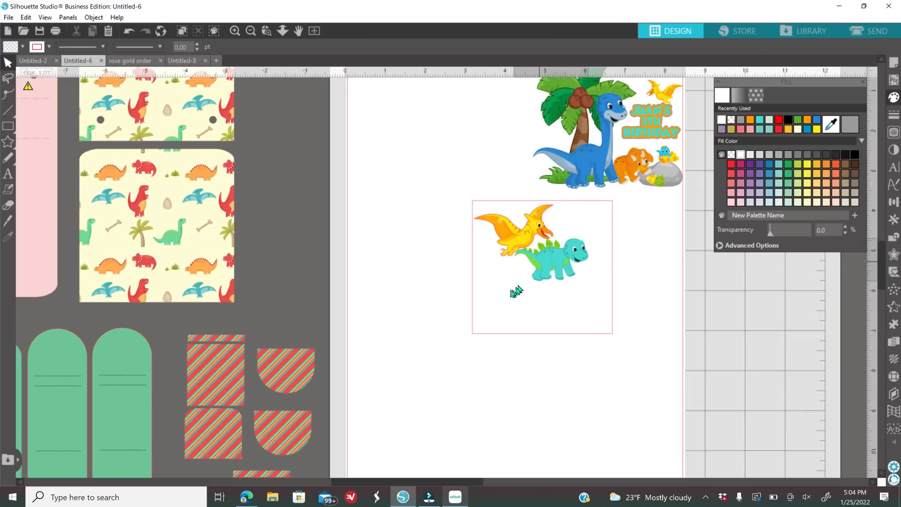
drag(517, 292, 516, 292)
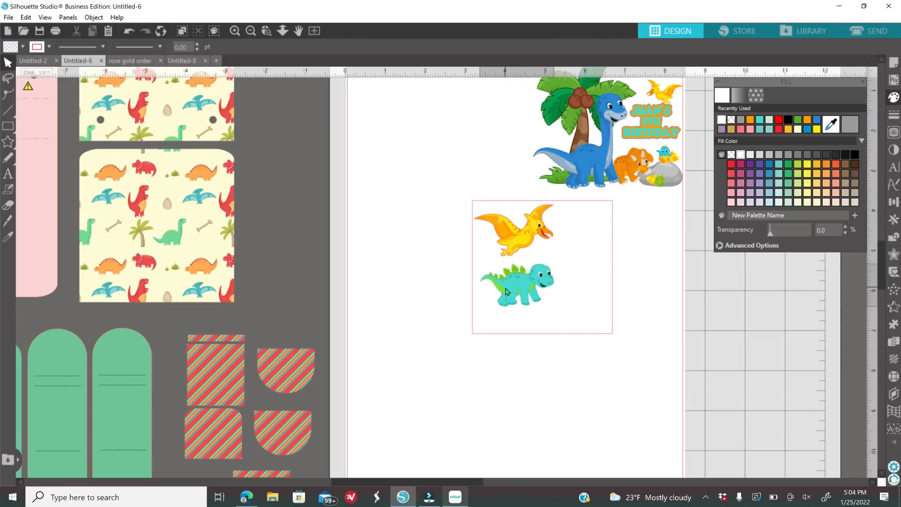
drag(620, 176, 542, 289)
drag(575, 314, 554, 318)
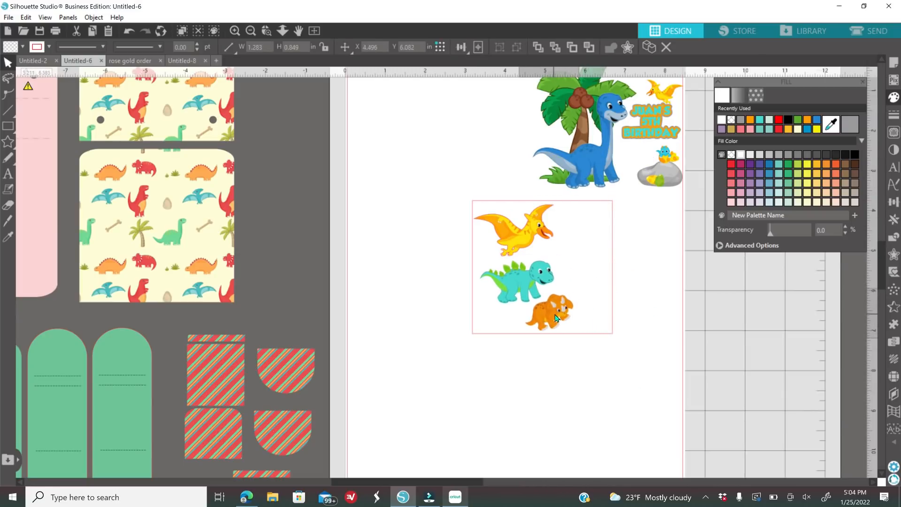
drag(663, 161, 580, 230)
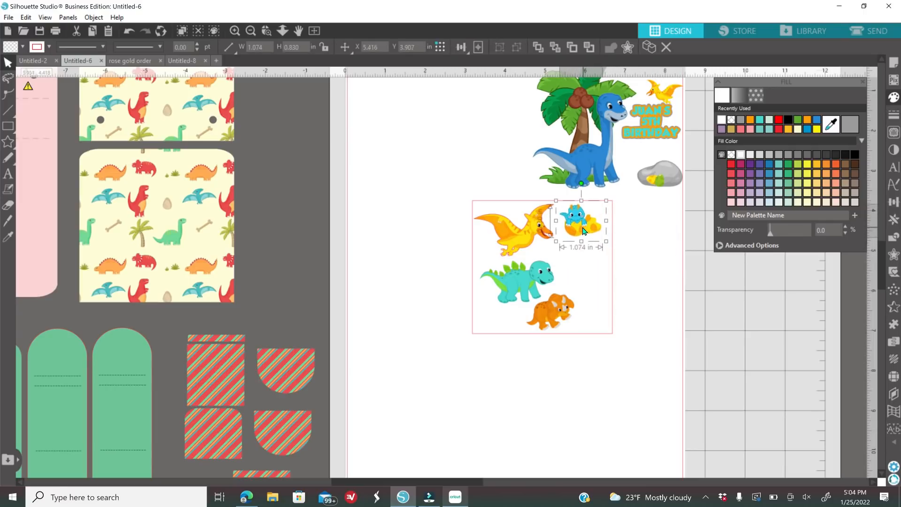
- Flip the stegosaurus horizontally, scale it to about 1.41 x 0.81 in and place it below the hatchling
click(533, 277)
right_click(533, 276)
click(573, 118)
drag(531, 290, 602, 267)
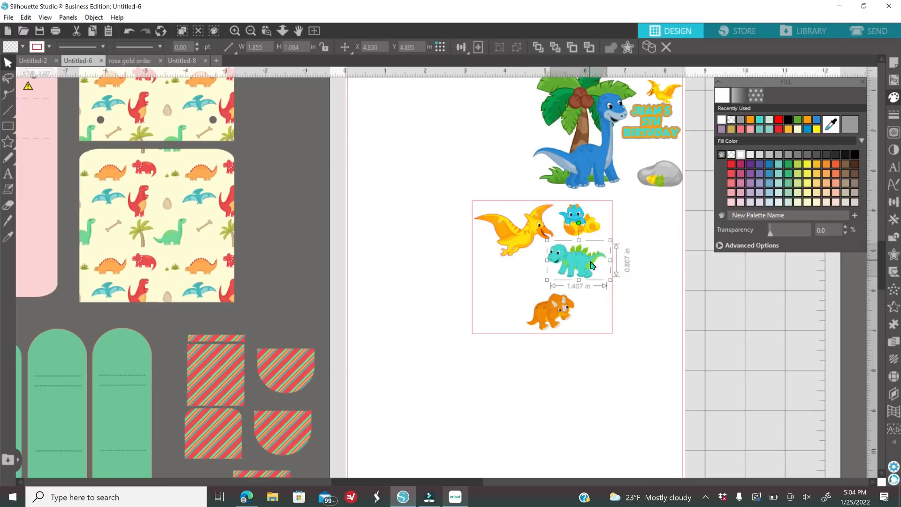
- Scale the pterodactyl down to about 1.57 x 1.02 in and move the orange triceratops directly beneath it
click(530, 230)
drag(556, 200, 527, 229)
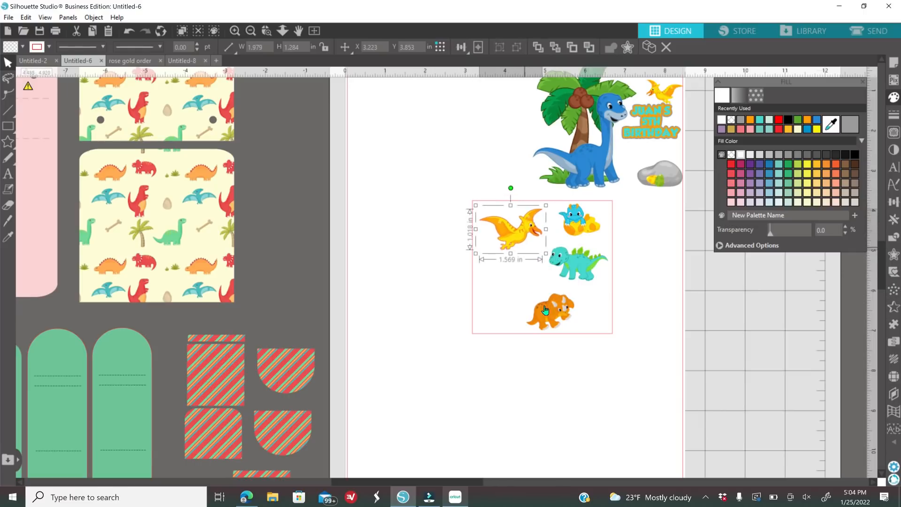
click(547, 289)
drag(552, 308, 508, 269)
- Move the blue long-necked dinosaur from the palm tree into the rectangle's lower area and scale it to about 1.55 x 1.57 in
drag(621, 112, 642, 296)
drag(611, 335, 538, 298)
drag(586, 258, 593, 304)
drag(516, 275, 510, 273)
- Move the stegosaurus back up under the hatchling and rotate it into a tilted, rearing pose
click(584, 304)
drag(584, 284, 582, 260)
drag(543, 304, 535, 301)
click(586, 268)
drag(622, 248, 584, 267)
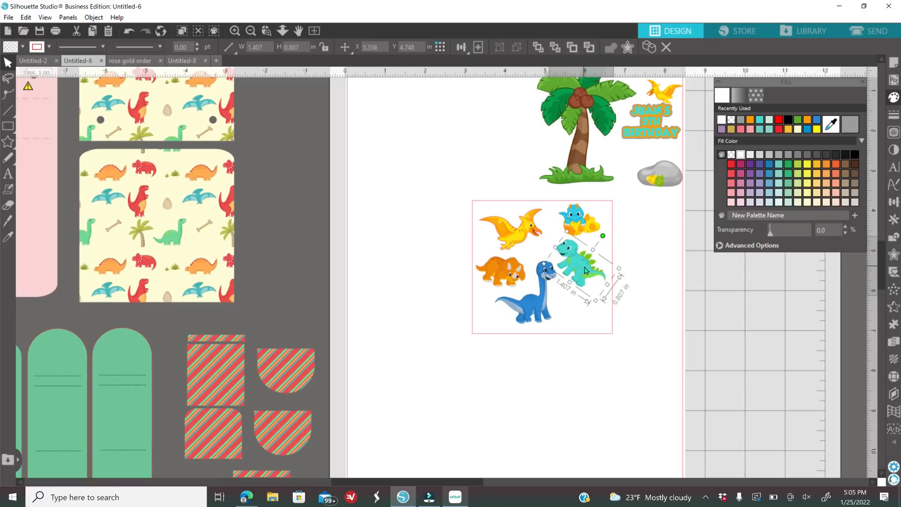
- Move the yellow and green eggs from the rock into the empty corner of the rectangle beside the blue dinosaur
click(589, 372)
scroll(590, 373, up, 1)
drag(533, 319, 536, 321)
drag(659, 193, 694, 313)
drag(671, 283, 584, 332)
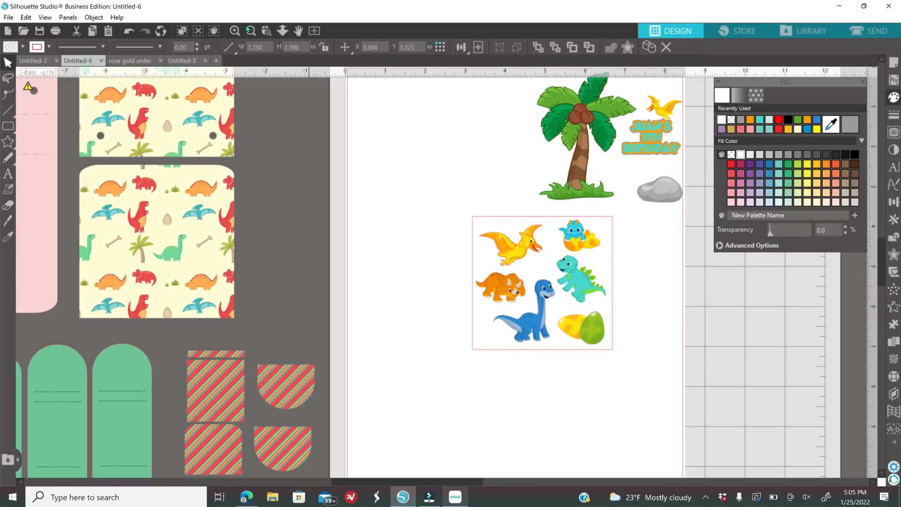
- Delete the leftover palm tree, rock, small pterodactyl and birthday text above the rectangle
click(382, 157)
click(234, 30)
drag(426, 482, 484, 482)
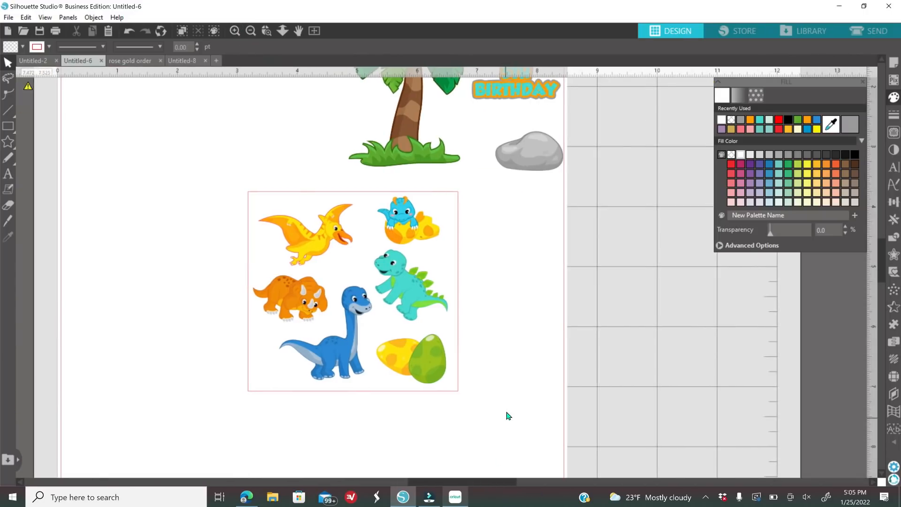
scroll(527, 335, up, 2)
scroll(529, 337, up, 4)
click(547, 258)
key(Delete)
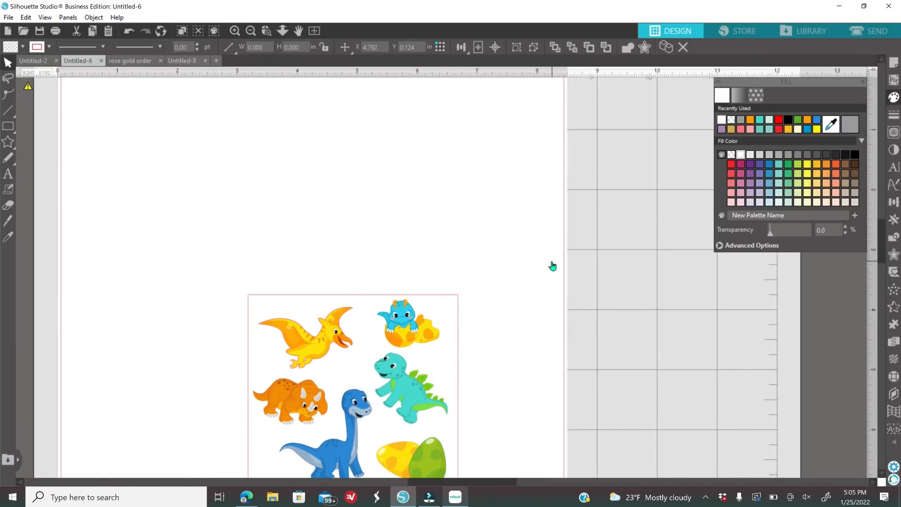
- Move the white rectangle out from behind the dinosaur images to the side of the page
scroll(249, 276, down, 4)
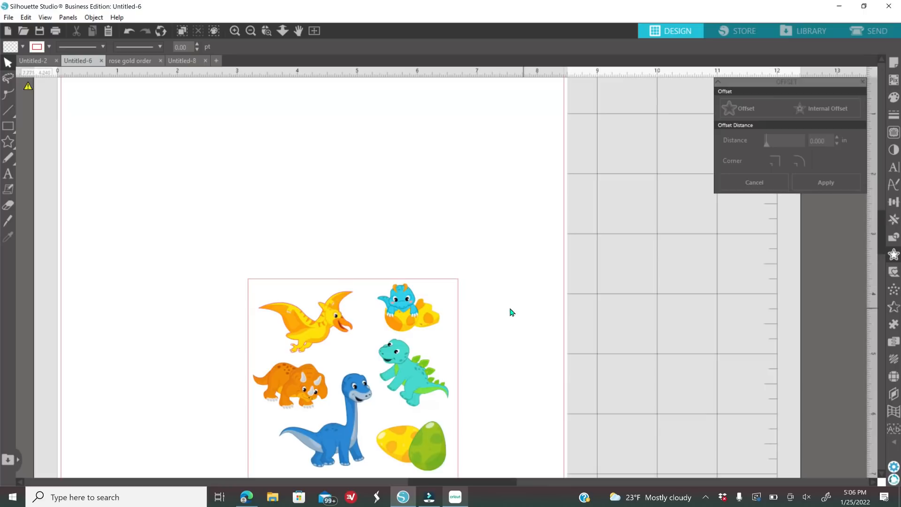
scroll(512, 312, down, 2)
drag(256, 326, 699, 302)
- Add a rounded-corner offset outline of 0.025 in around all six dinosaur and egg images
click(413, 338)
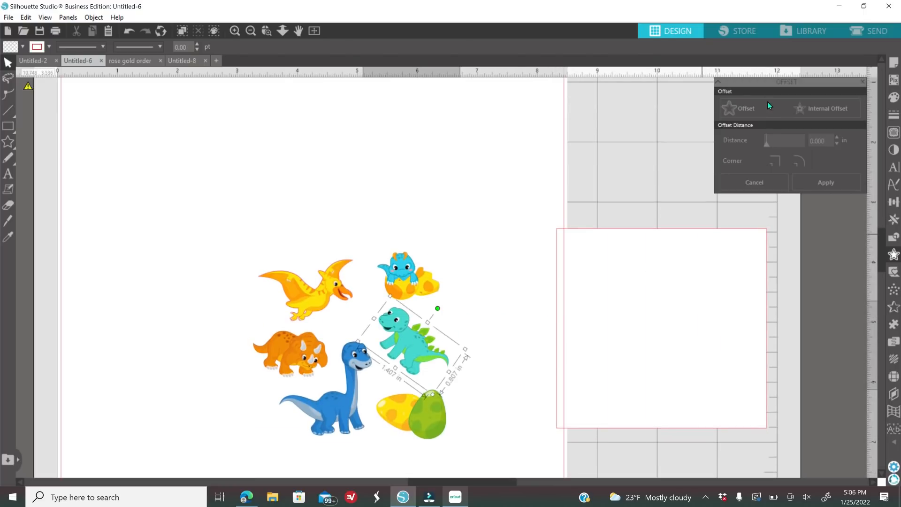
click(752, 108)
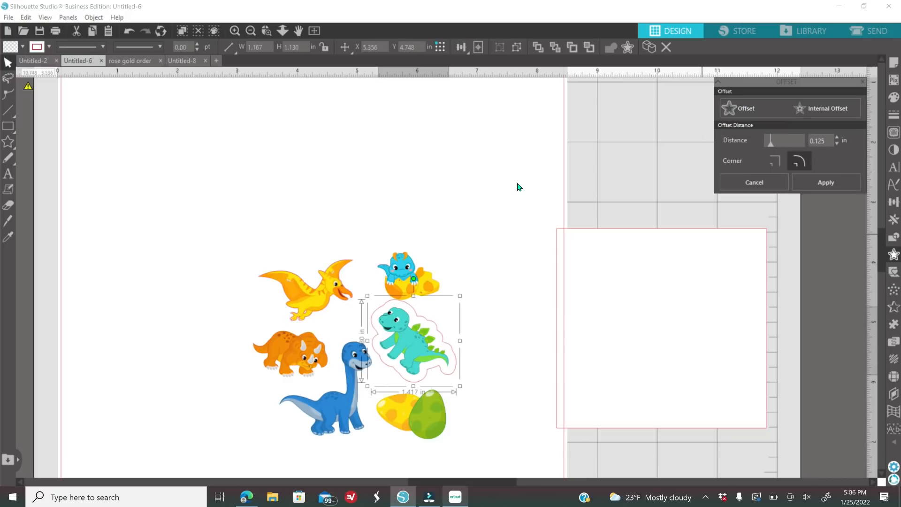
click(244, 234)
drag(244, 234, 460, 450)
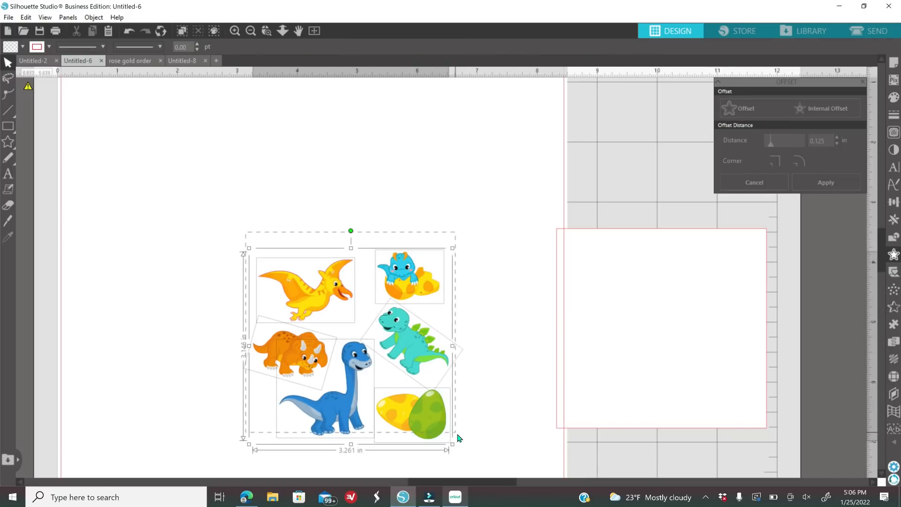
click(756, 106)
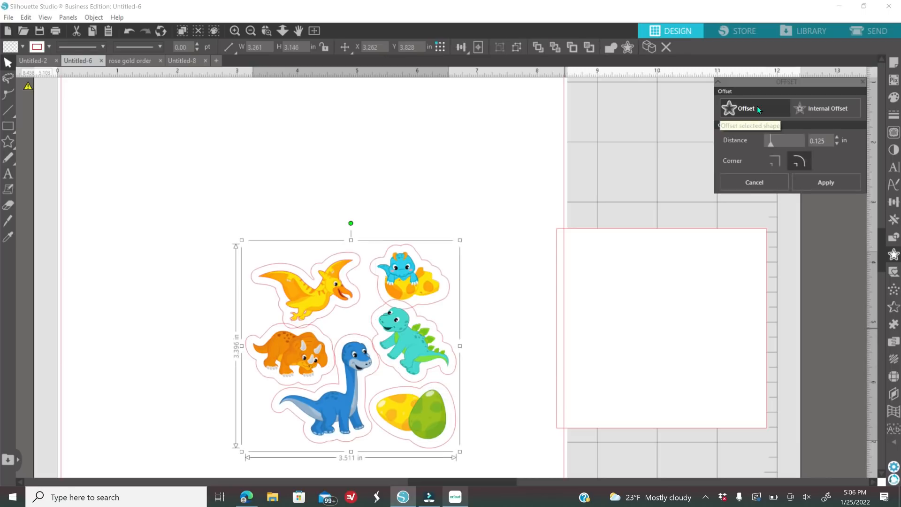
click(770, 141)
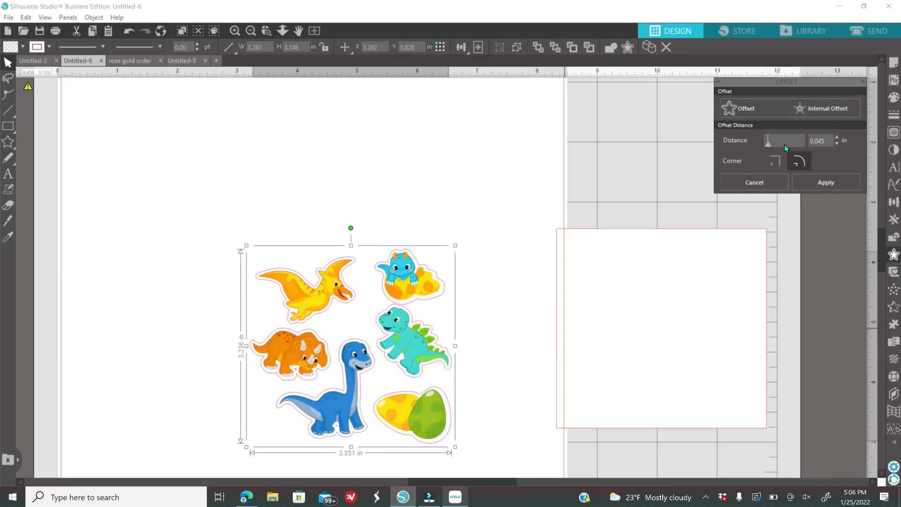
click(836, 144)
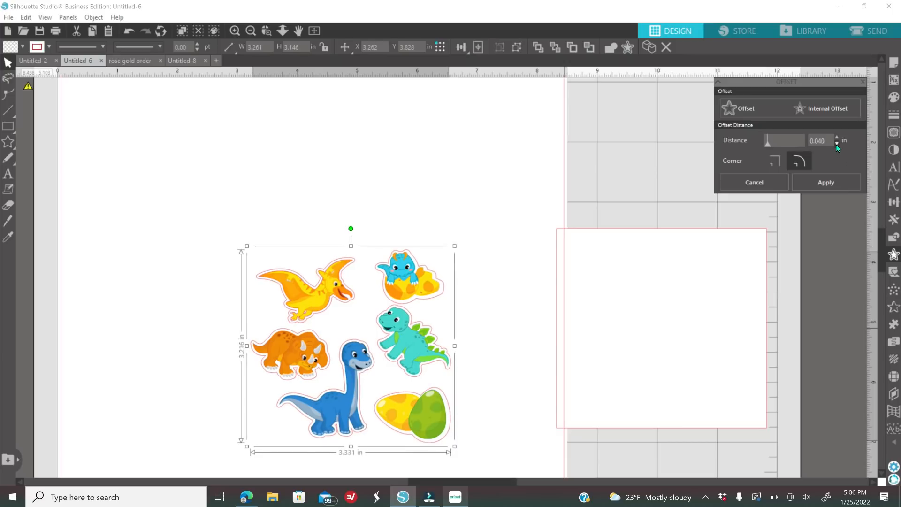
click(837, 143)
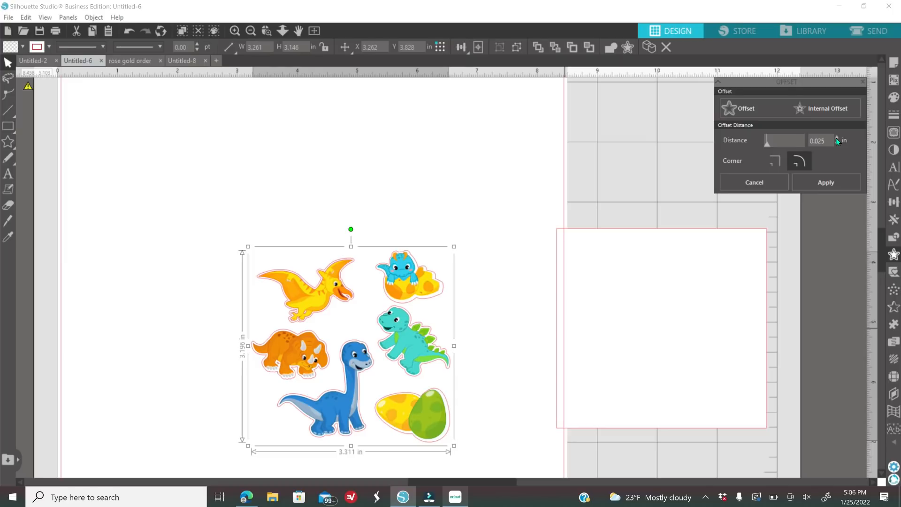
click(548, 152)
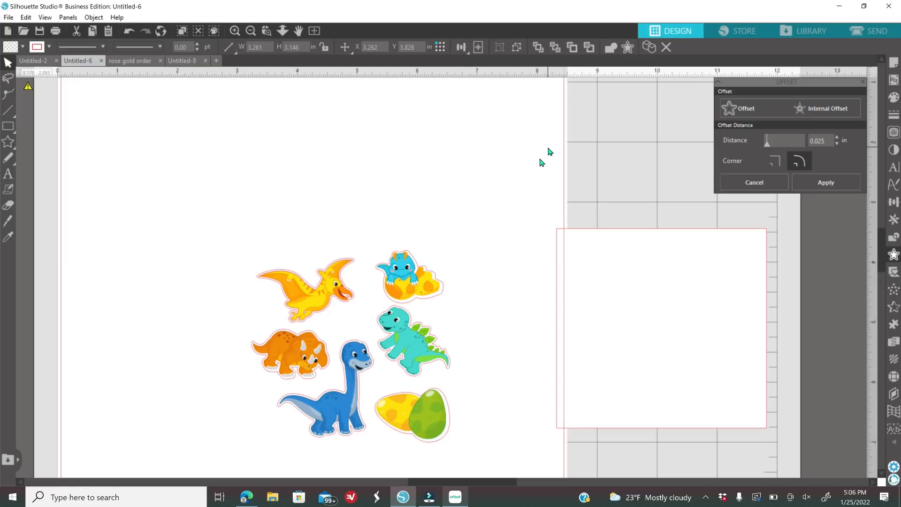
- Nudge the eggs and the hatchling slightly to center them within their offset outlines
click(428, 420)
key(Right)
key(Right)
key(Right)
key(Down)
key(Right)
key(Up)
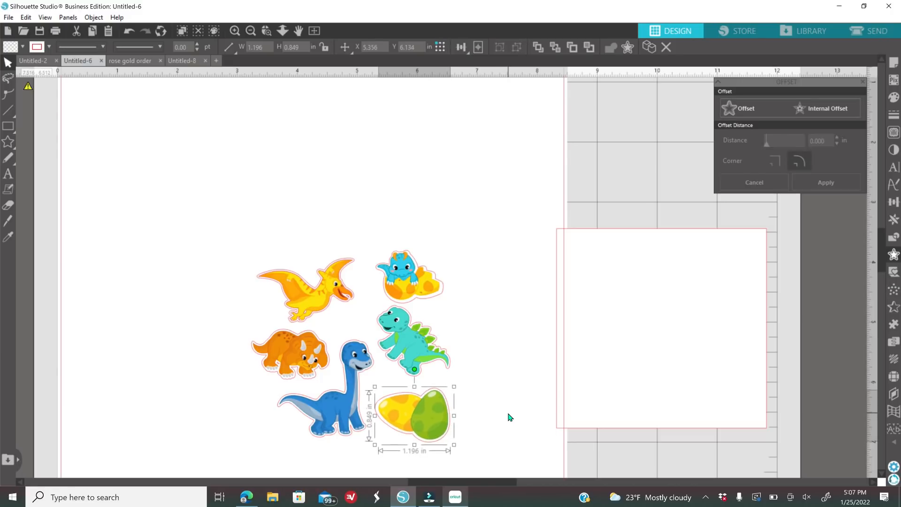
click(406, 284)
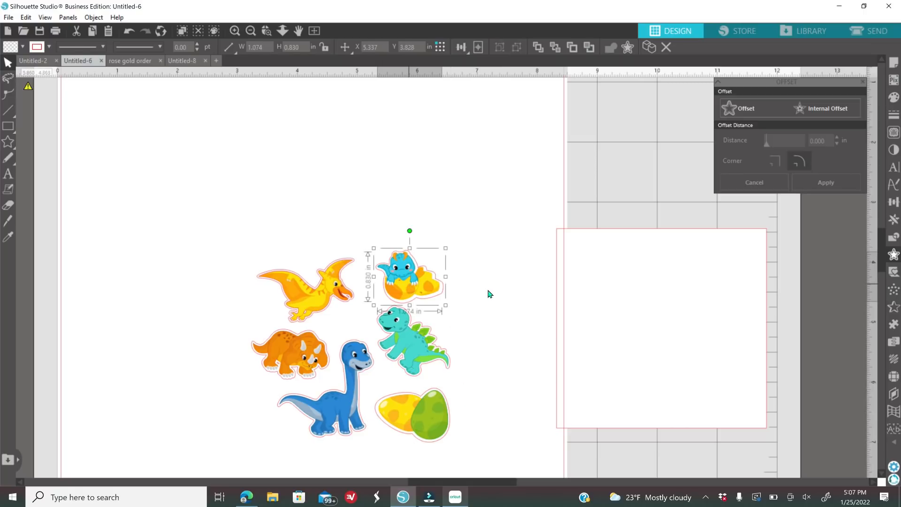
key(Right)
key(Down)
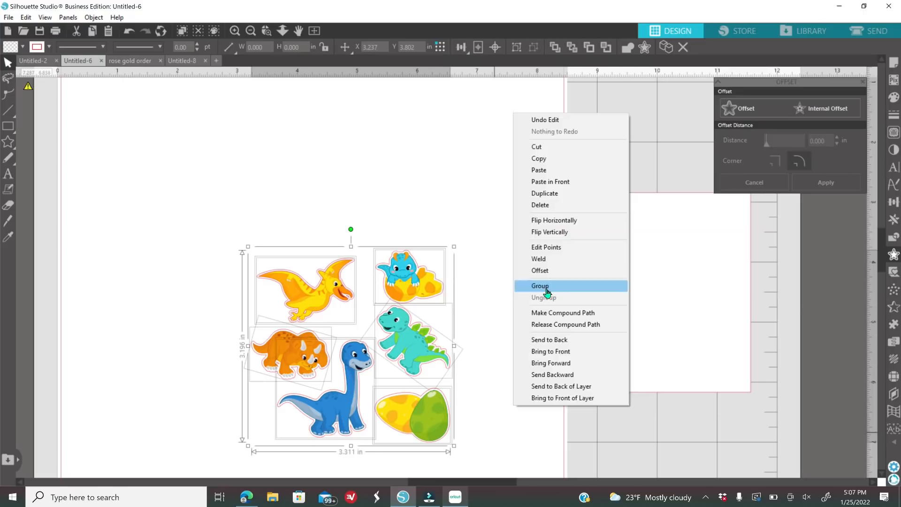
- Group the outlined dinosaur images, move the white rectangle behind them and align the centers of both
click(546, 288)
drag(613, 310, 357, 354)
drag(244, 227, 495, 437)
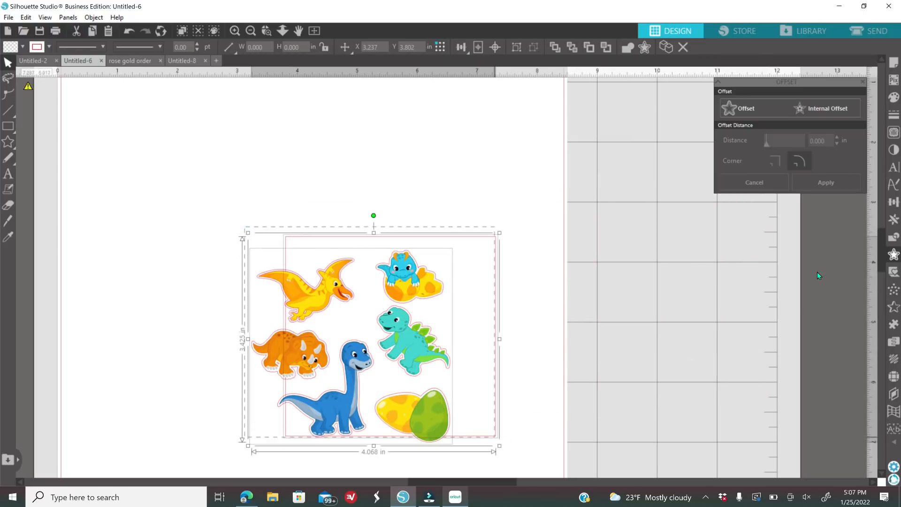
click(892, 203)
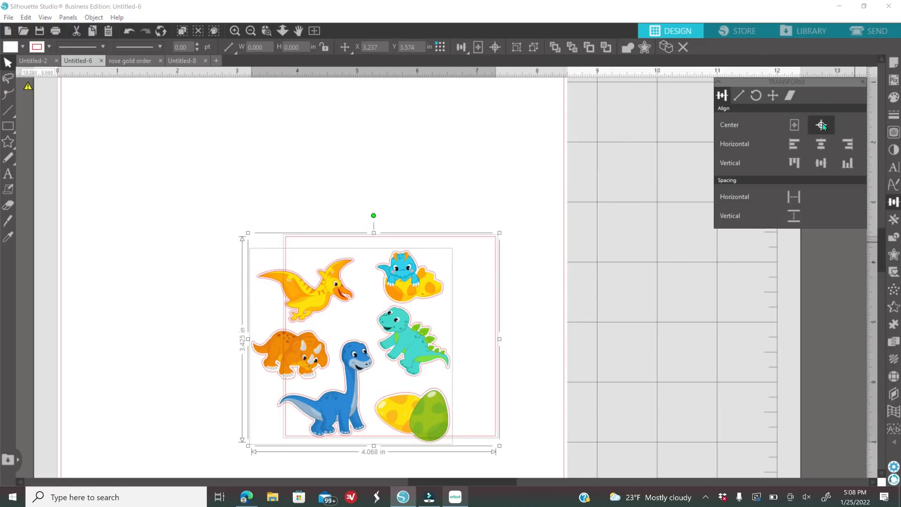
click(822, 125)
- Ungroup the centered dinosaur images on the rectangle and clear the selection
drag(213, 221, 516, 443)
right_click(521, 361)
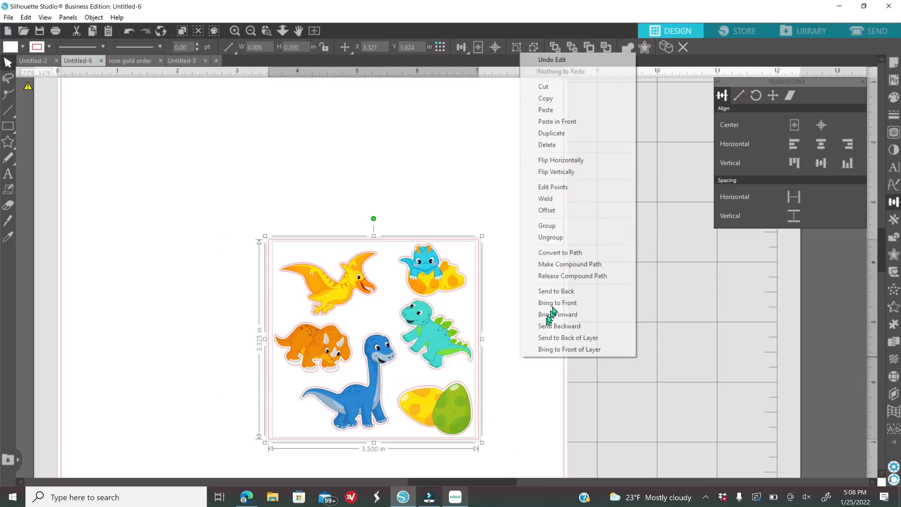
click(552, 237)
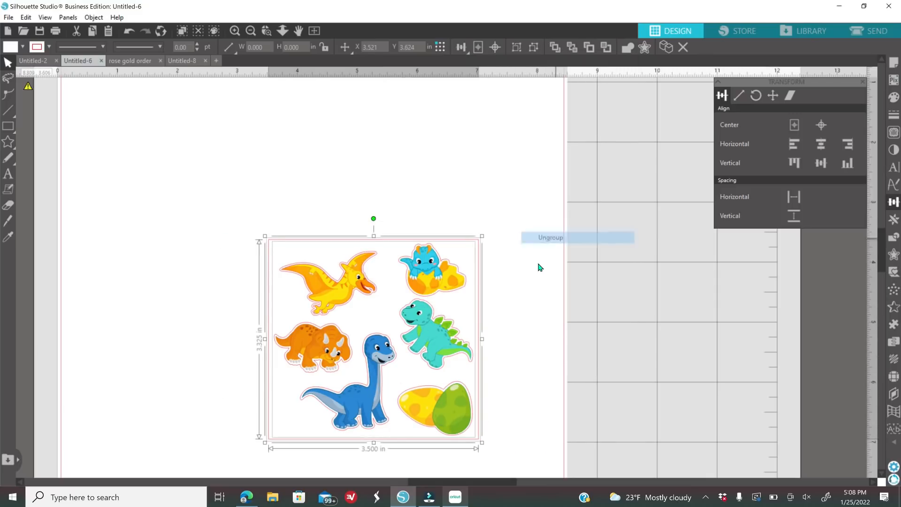
click(540, 267)
- Select the white rectangle behind the dinosaur and egg images
click(238, 30)
scroll(385, 166, down, 2)
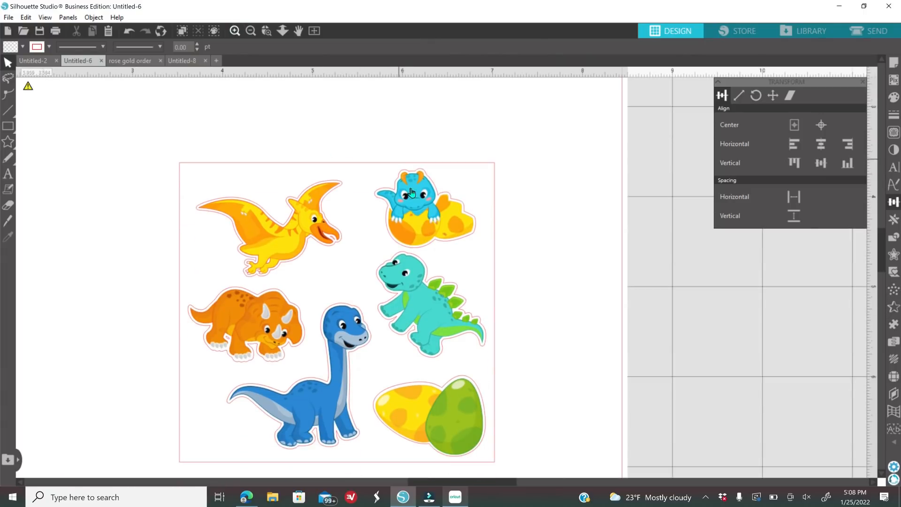
scroll(411, 192, down, 2)
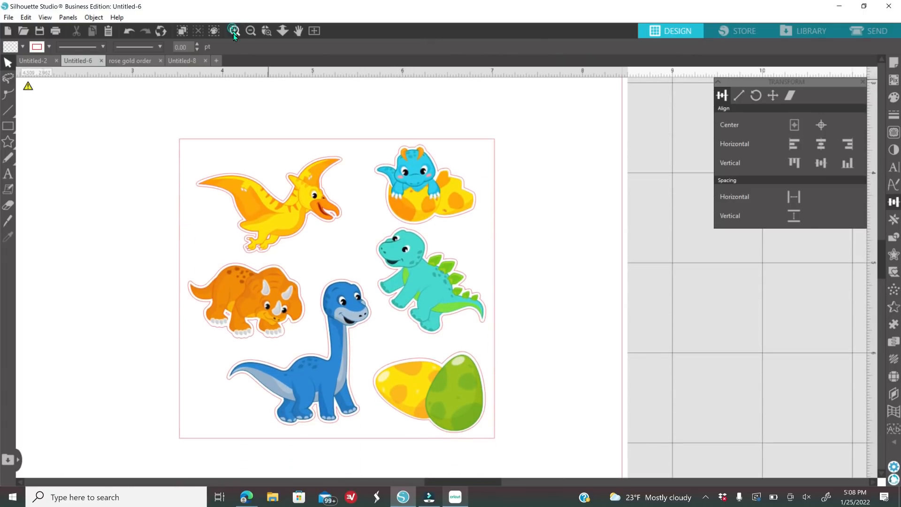
click(234, 31)
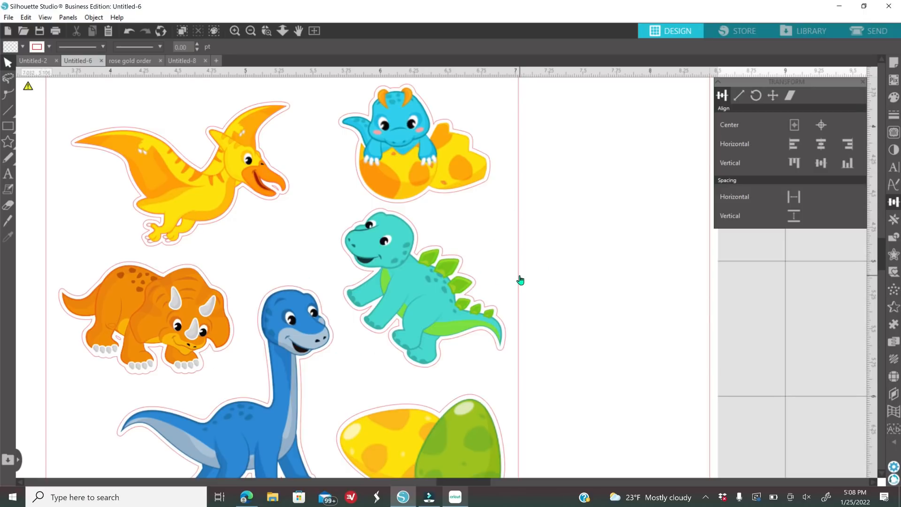
click(519, 278)
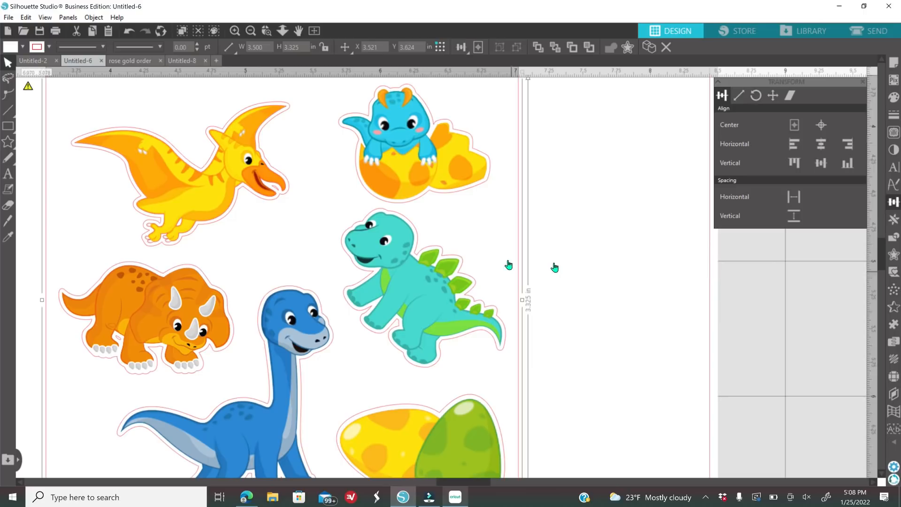
click(894, 97)
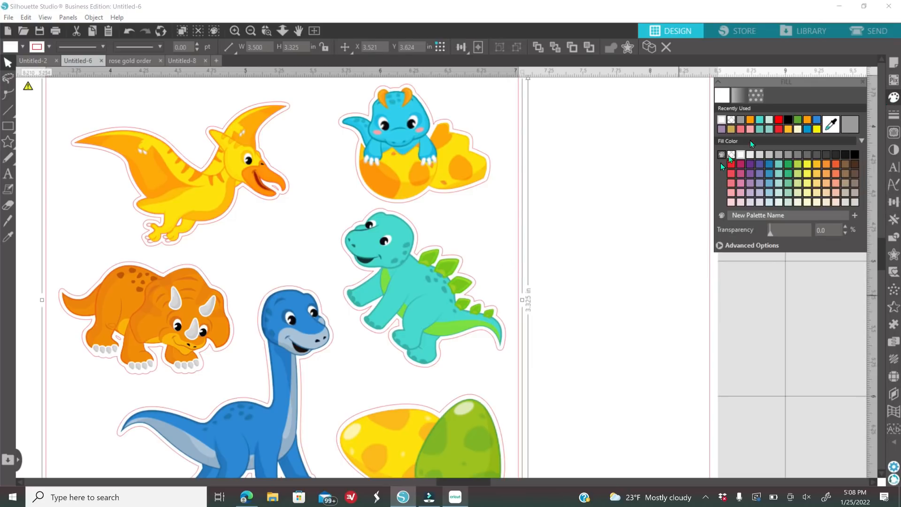
click(855, 154)
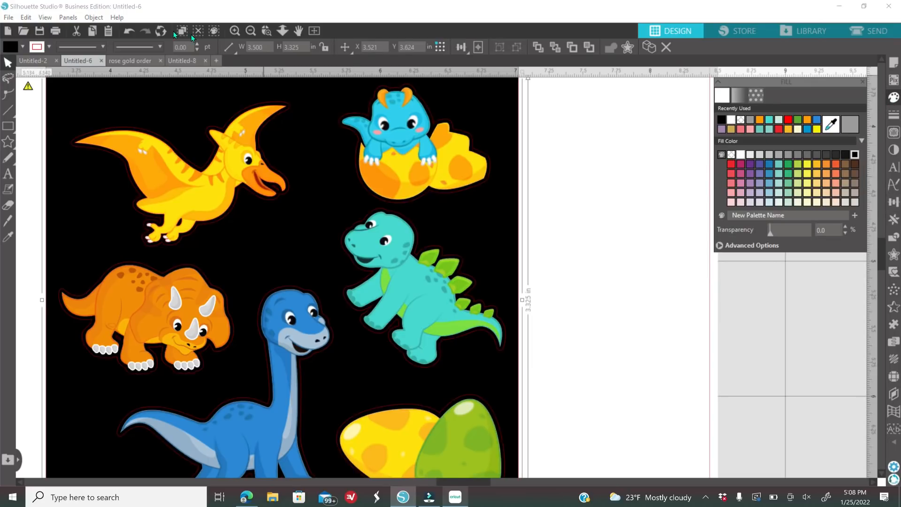
click(131, 30)
- Set the background rectangle's line color to black and clear the selection
click(893, 114)
click(739, 95)
click(723, 120)
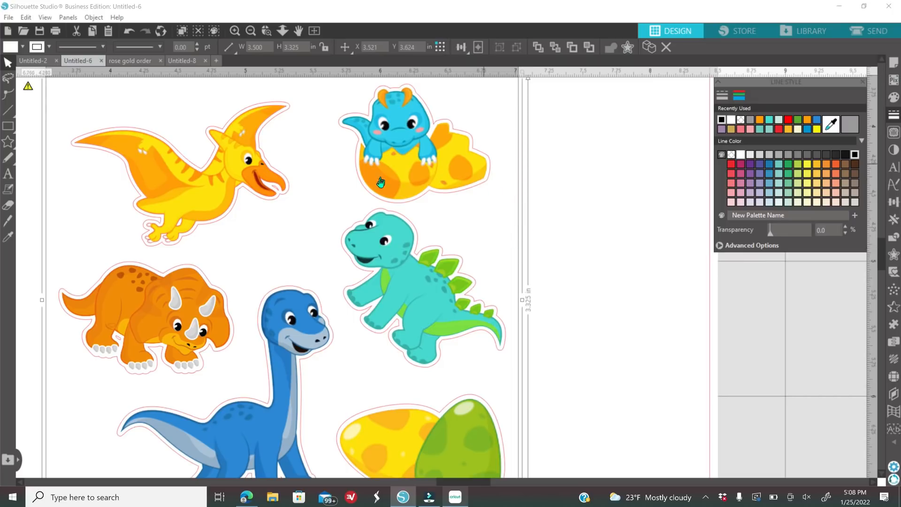
click(250, 33)
click(249, 32)
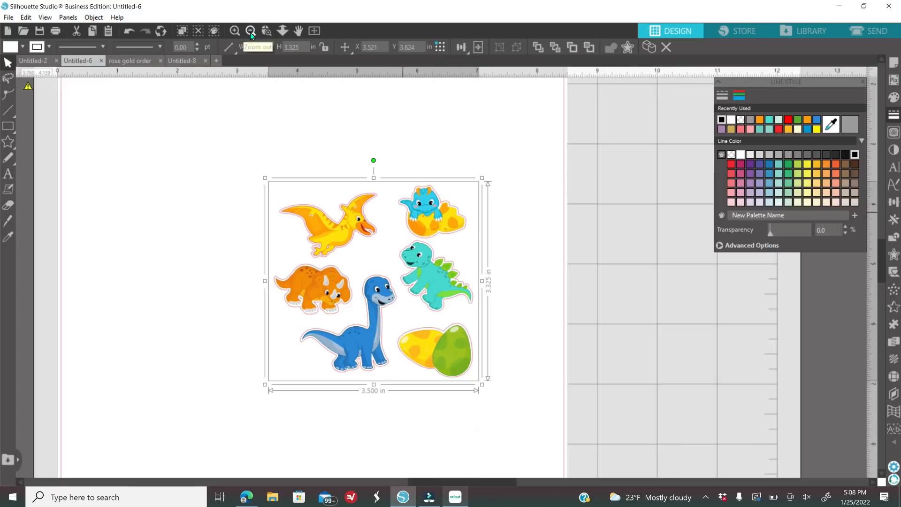
click(249, 32)
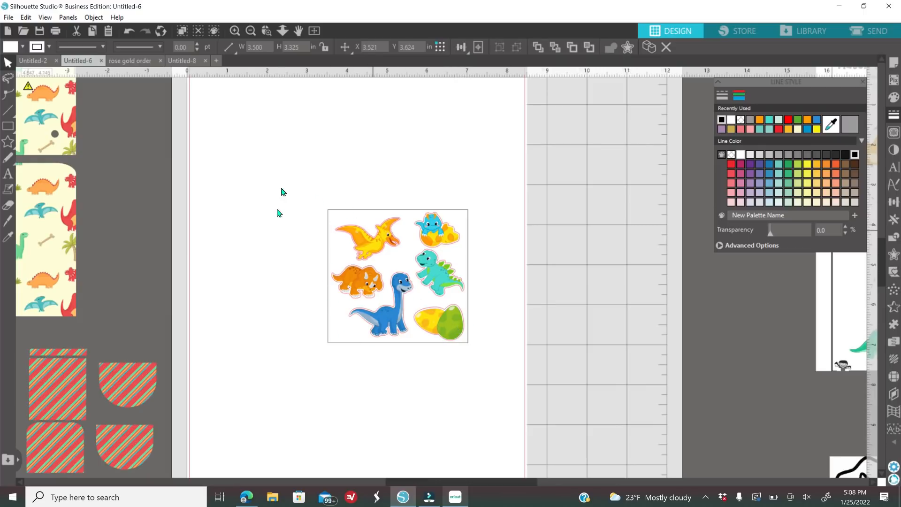
click(717, 453)
- Open the cut setup and set the yellow pterodactyl and the blue hatchling images to No Cut
drag(513, 483, 475, 481)
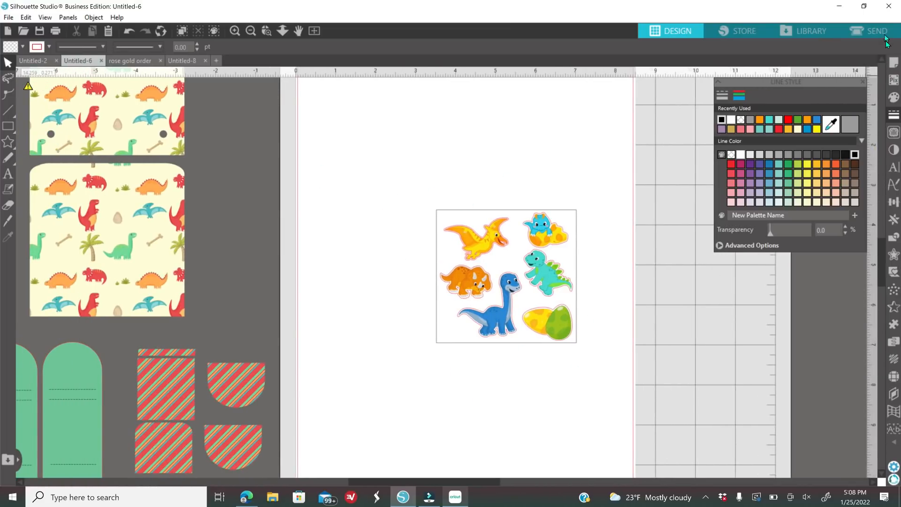
click(868, 31)
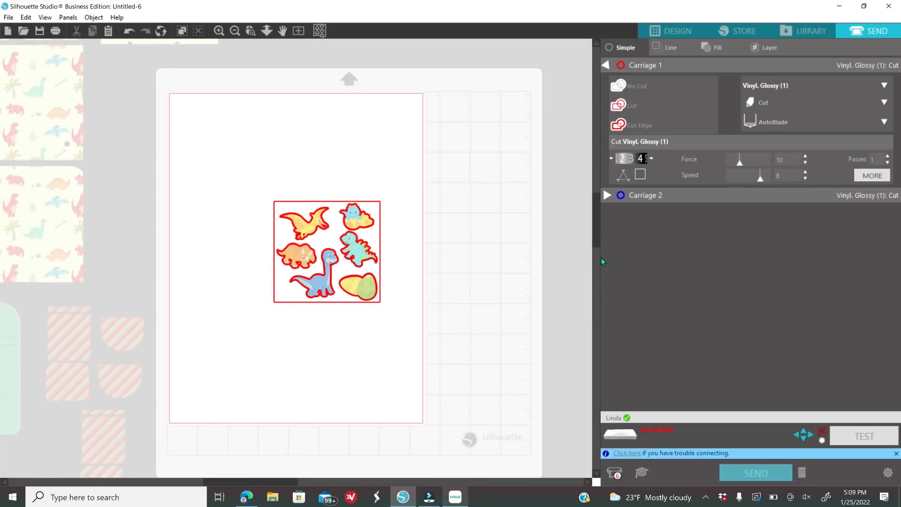
click(219, 31)
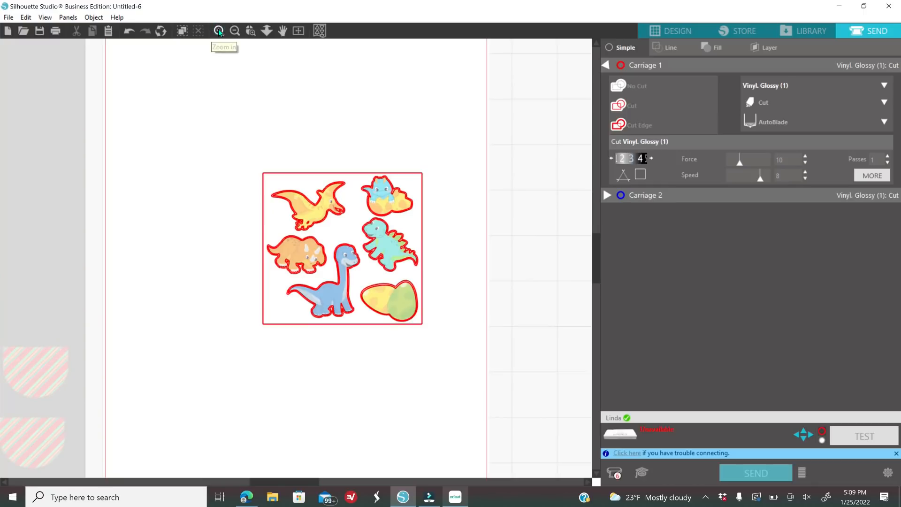
click(219, 31)
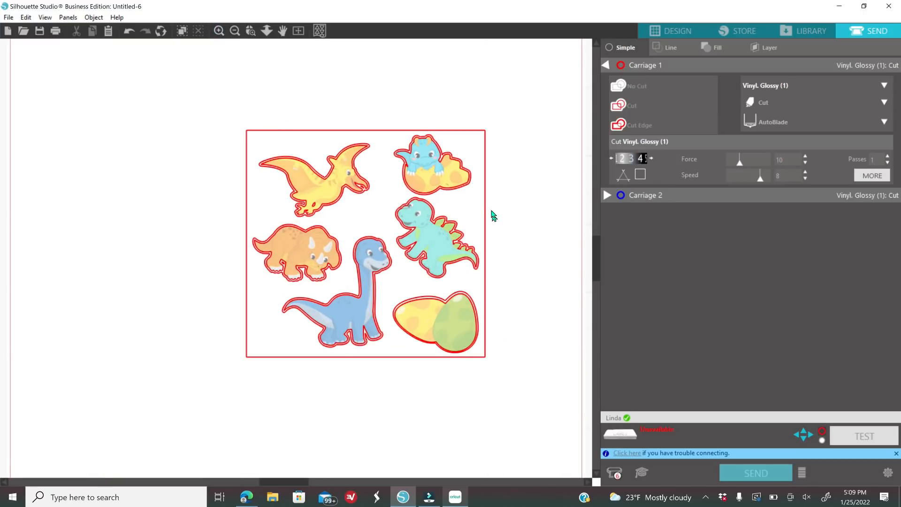
click(336, 189)
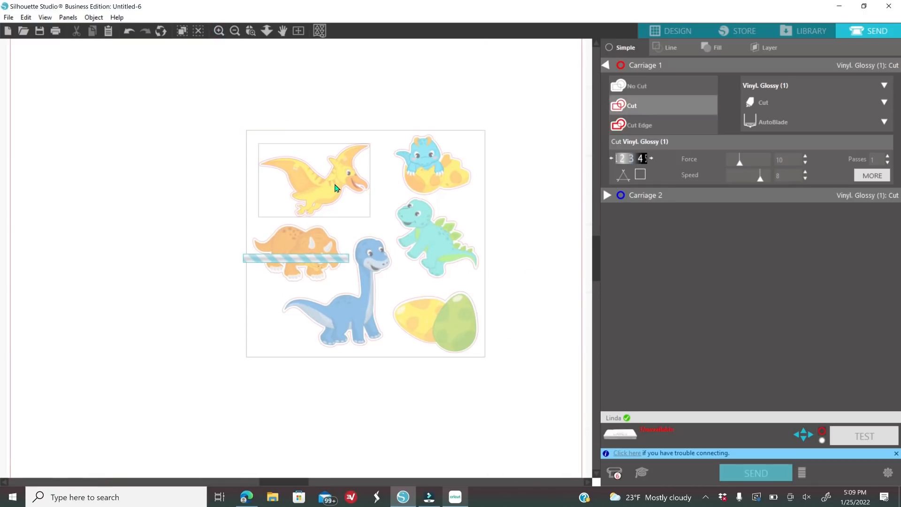
click(651, 88)
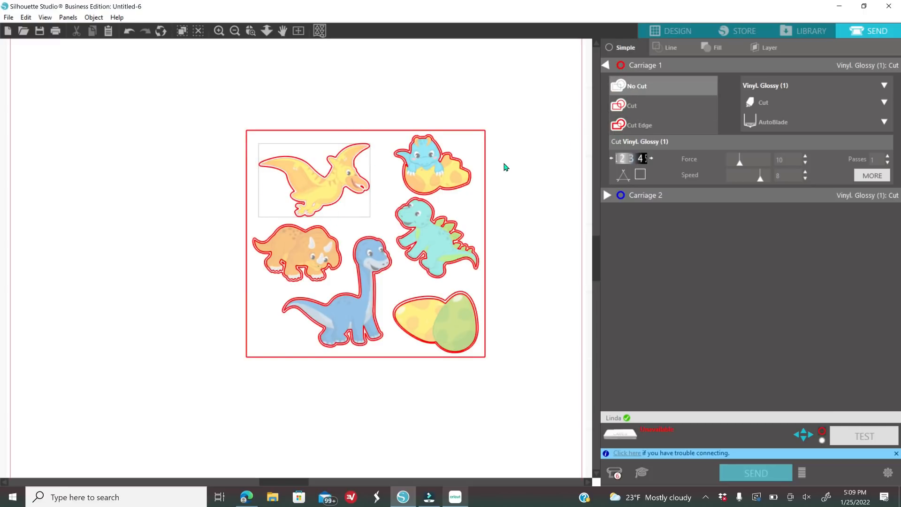
click(445, 173)
click(440, 176)
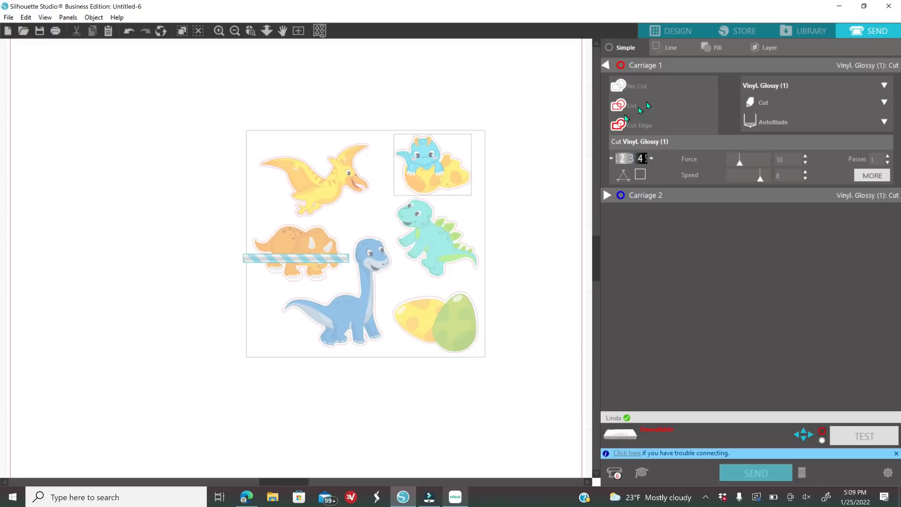
click(654, 86)
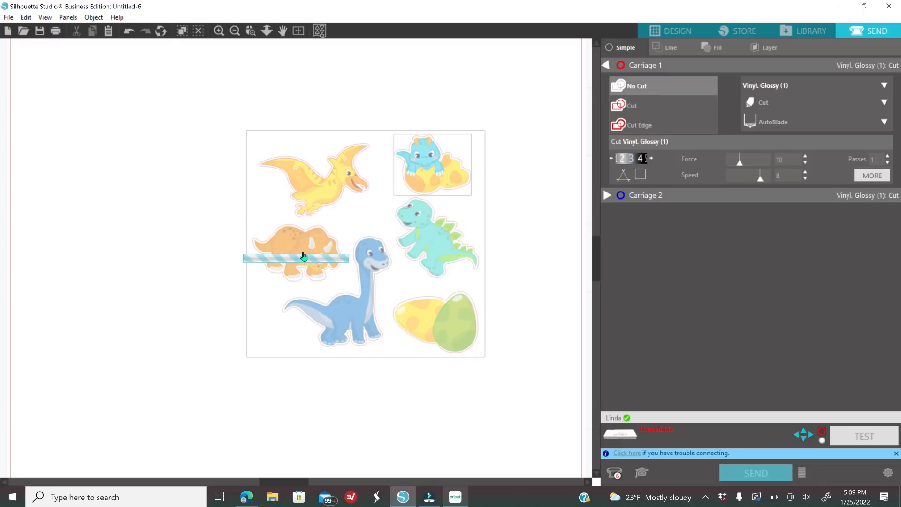
- Set the orange triceratops, teal dinosaur, blue long-necked dinosaur and eggs images to No Cut, and clear the selection
click(299, 255)
click(647, 86)
click(424, 244)
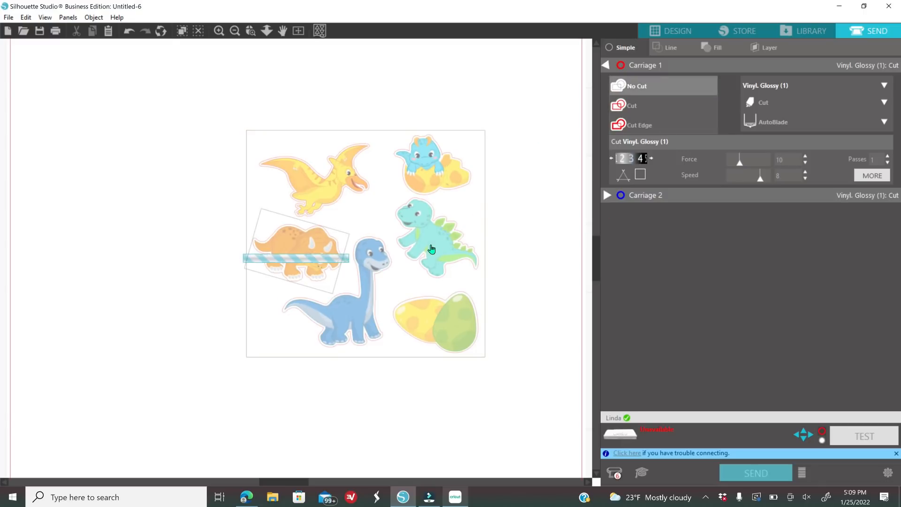
click(646, 88)
click(376, 271)
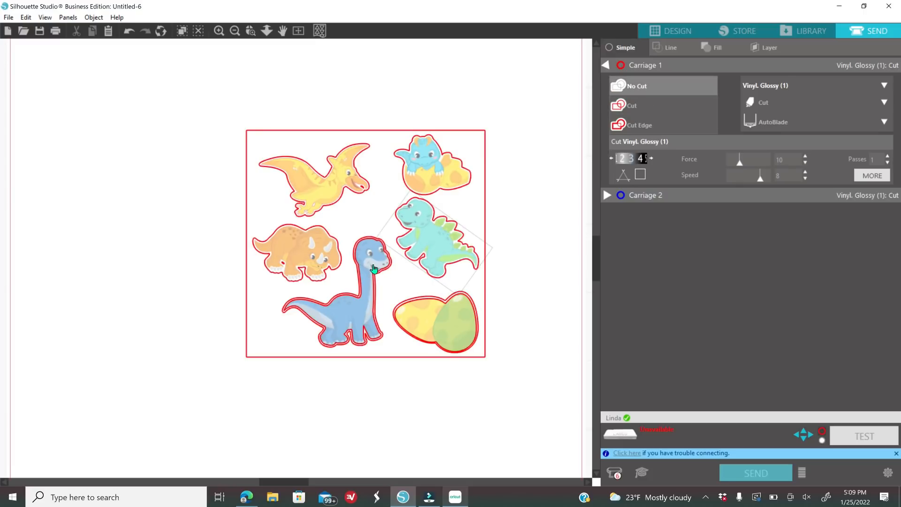
click(655, 88)
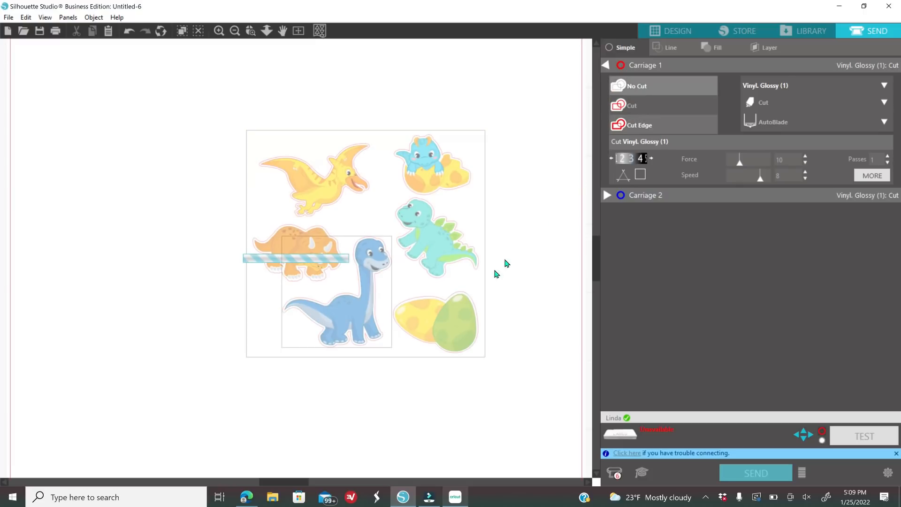
click(459, 320)
click(658, 88)
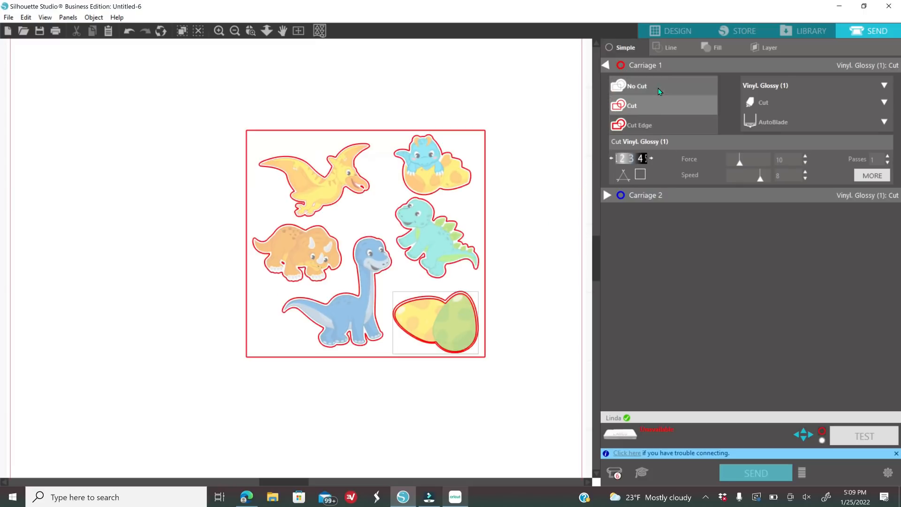
click(175, 273)
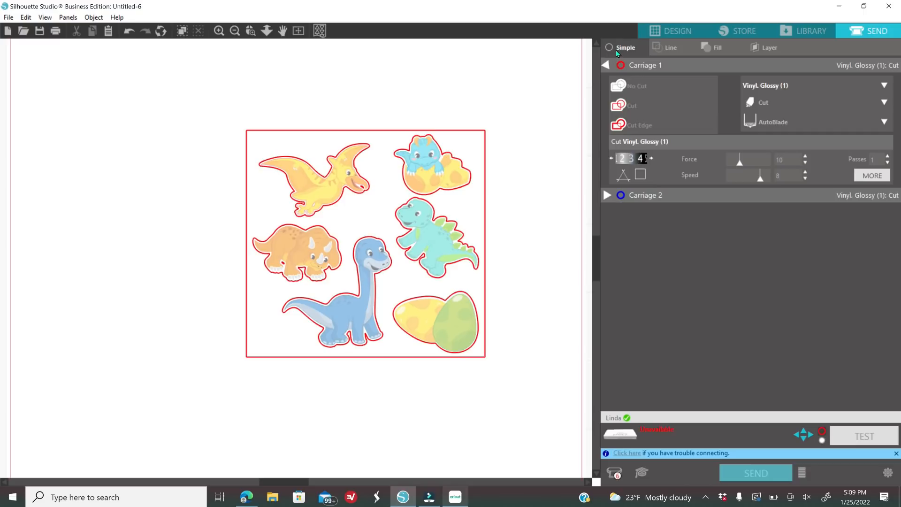
- Set up cutting by line color with pale green turned off, red ordered first and black second
click(671, 49)
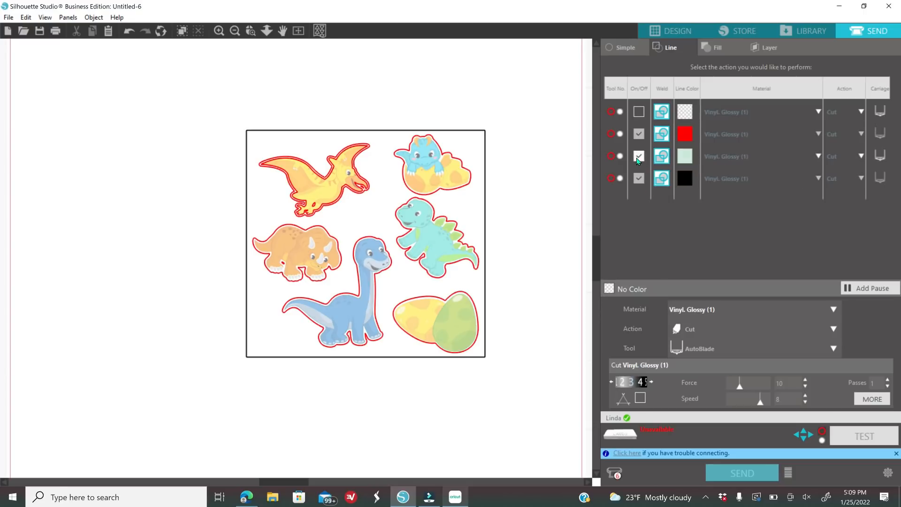
click(638, 158)
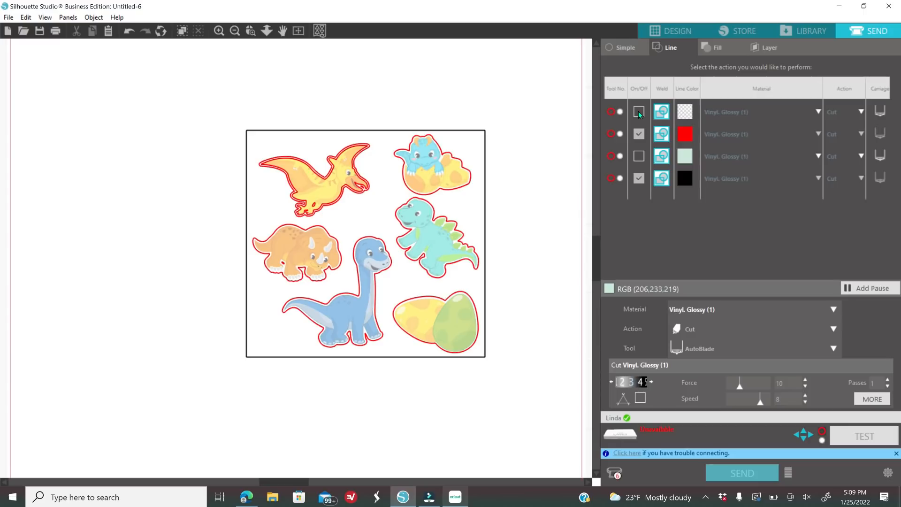
click(640, 138)
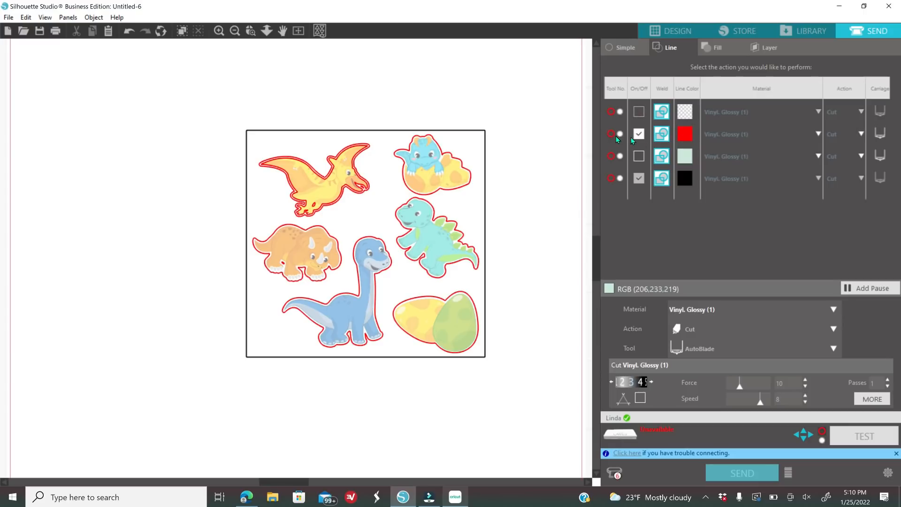
drag(683, 125, 685, 111)
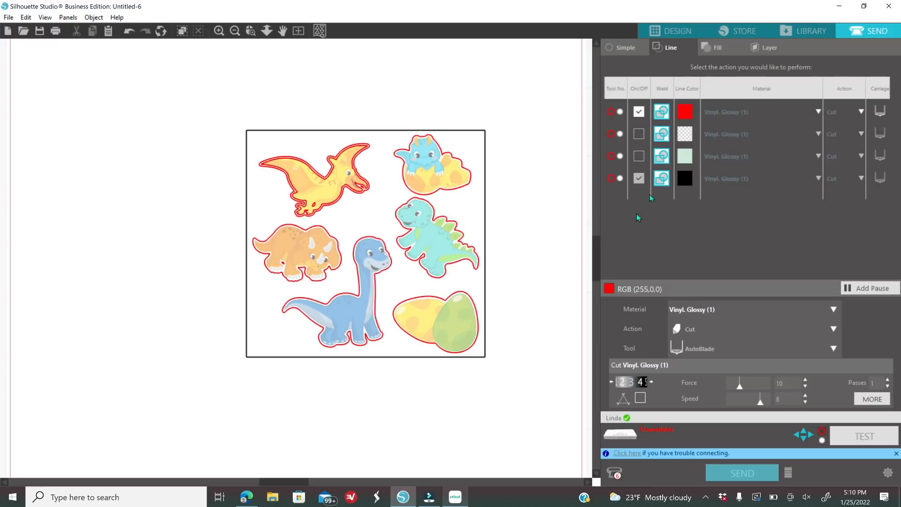
drag(682, 183, 675, 132)
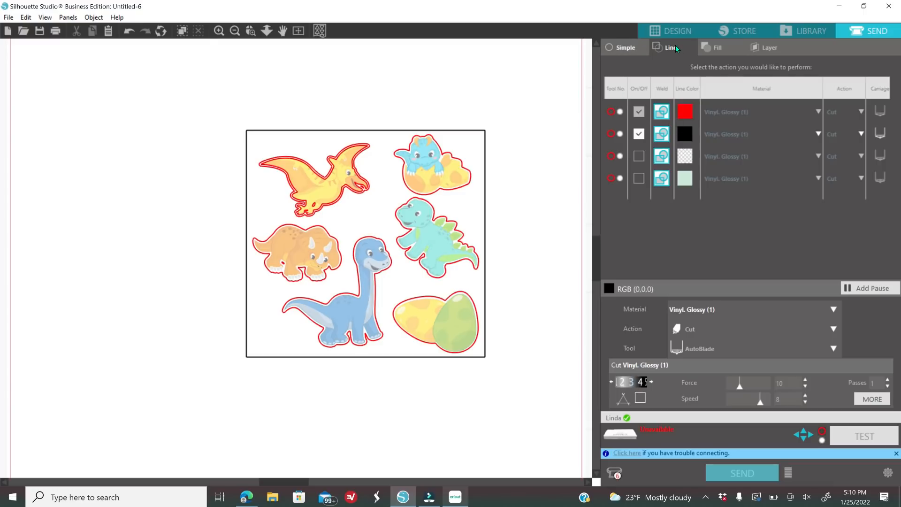
- Assign the material Vinyl. Glossy (1) to the red cut lines
scroll(295, 179, up, 2)
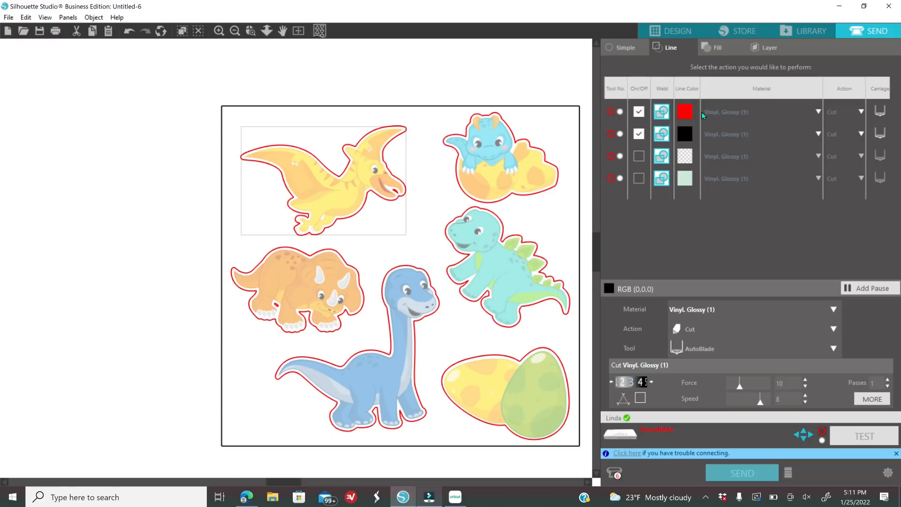
click(815, 111)
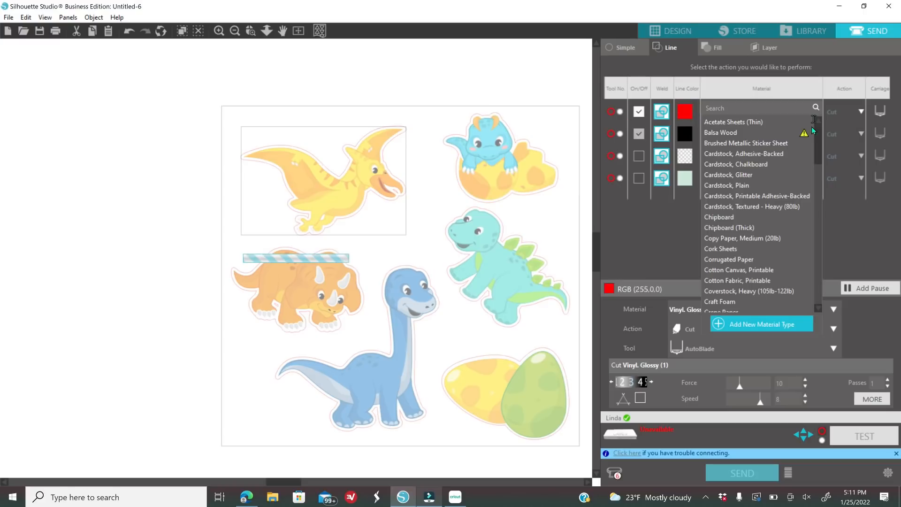
scroll(818, 204, down, 15)
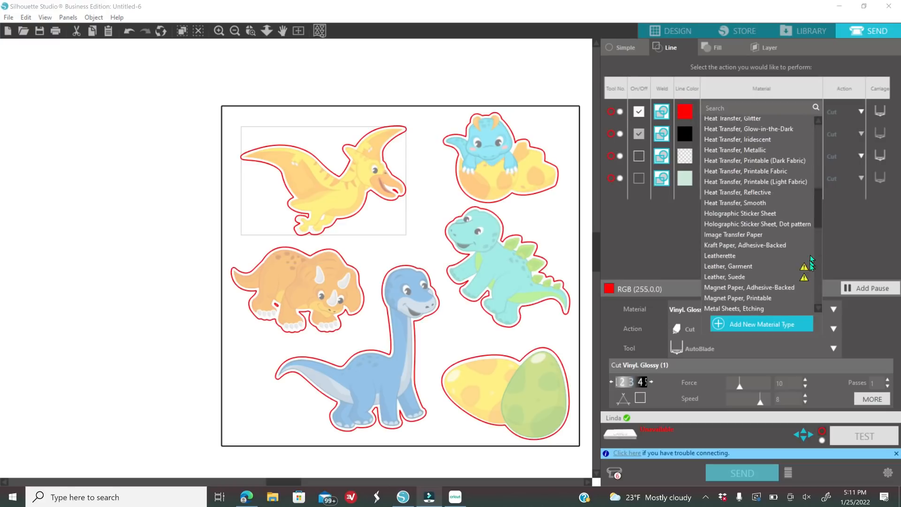
scroll(805, 305, down, 3)
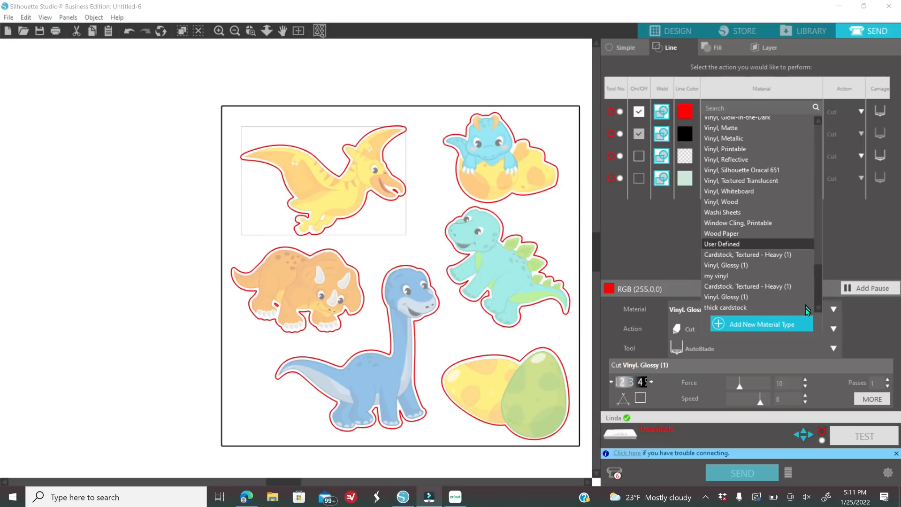
click(740, 294)
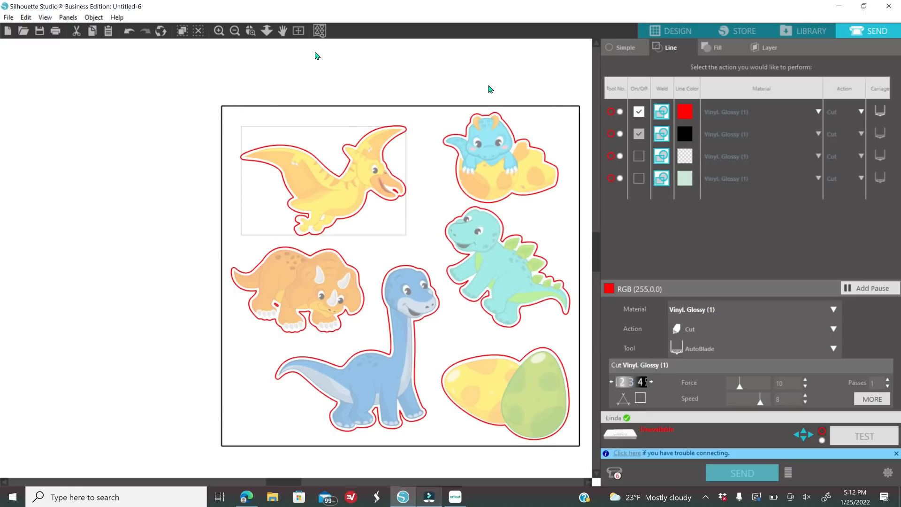
- Assign the material Cardstock. Textured - Heavy (1) to the black cut line
click(747, 134)
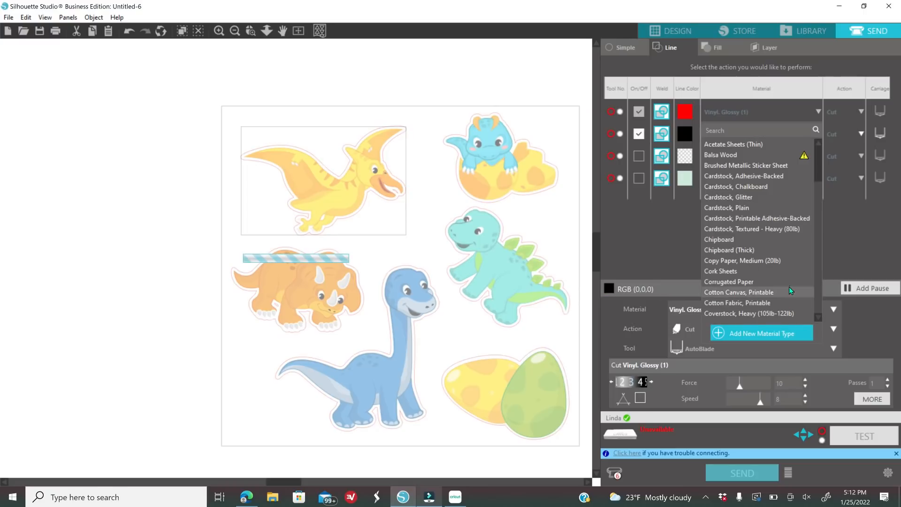
scroll(792, 291, down, 15)
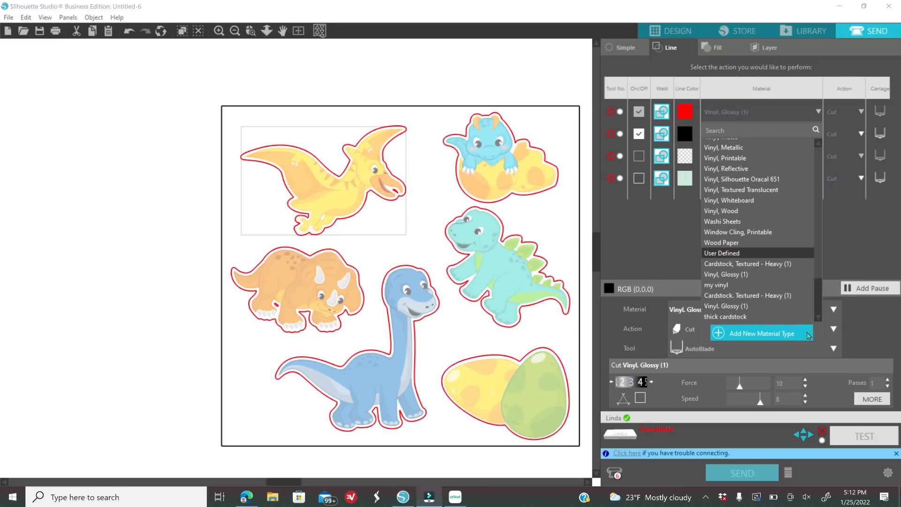
click(739, 297)
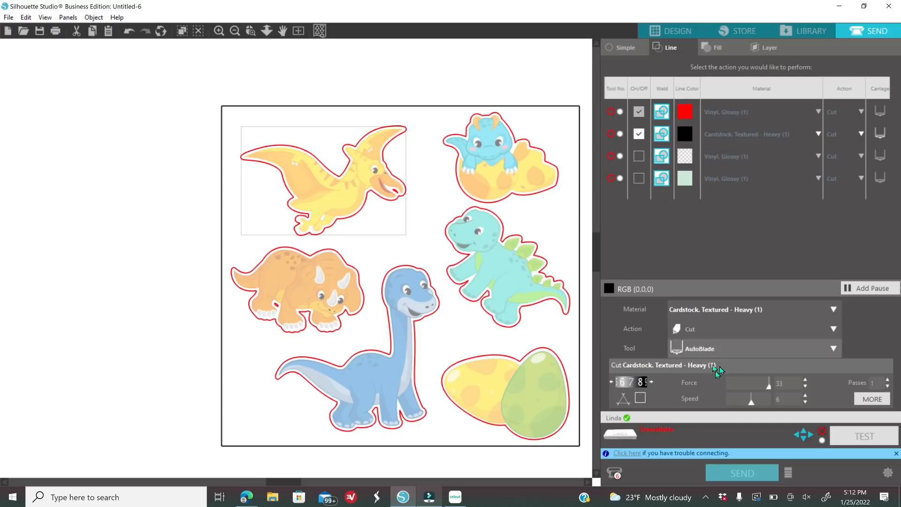
- Adjust the AutoBlade depth in the Cardstock. Textured - Heavy (1) setting for the black cut line
click(651, 382)
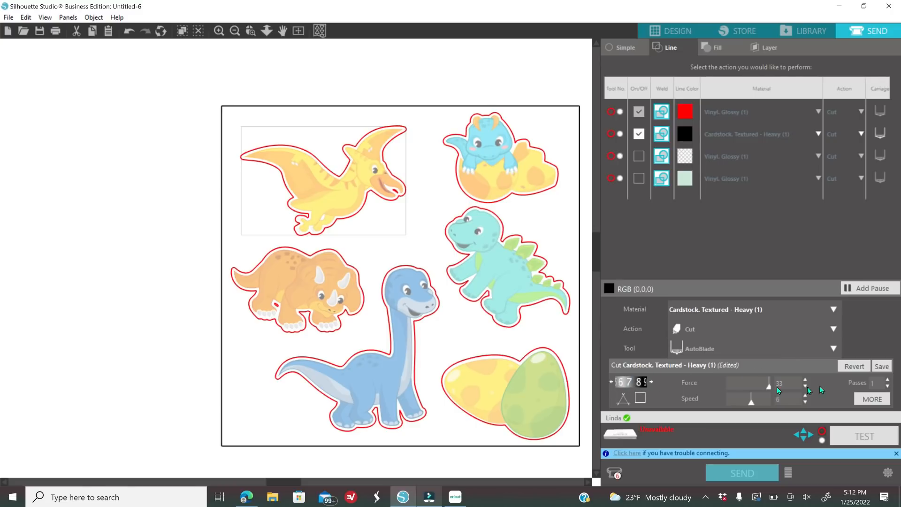
click(611, 382)
click(610, 382)
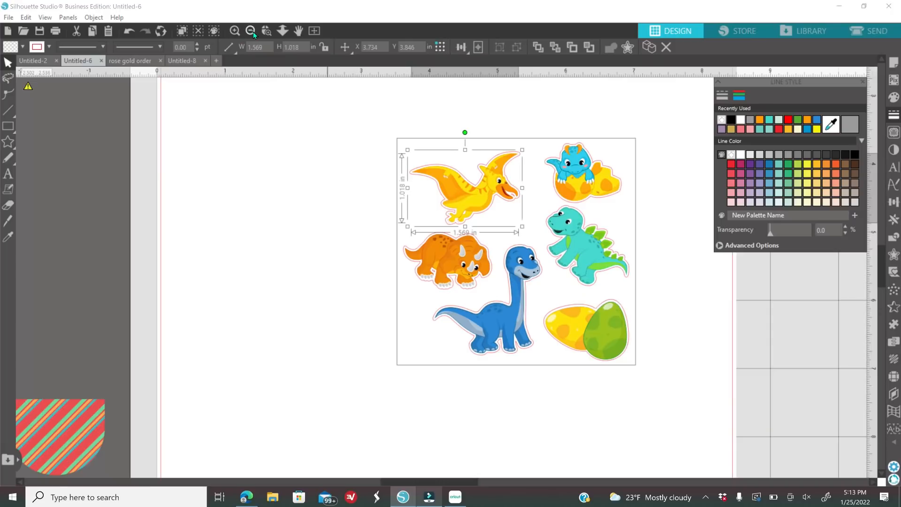
- Group all the dinosaur stickers, their cut outlines and the surrounding border into one object
click(251, 31)
click(251, 31)
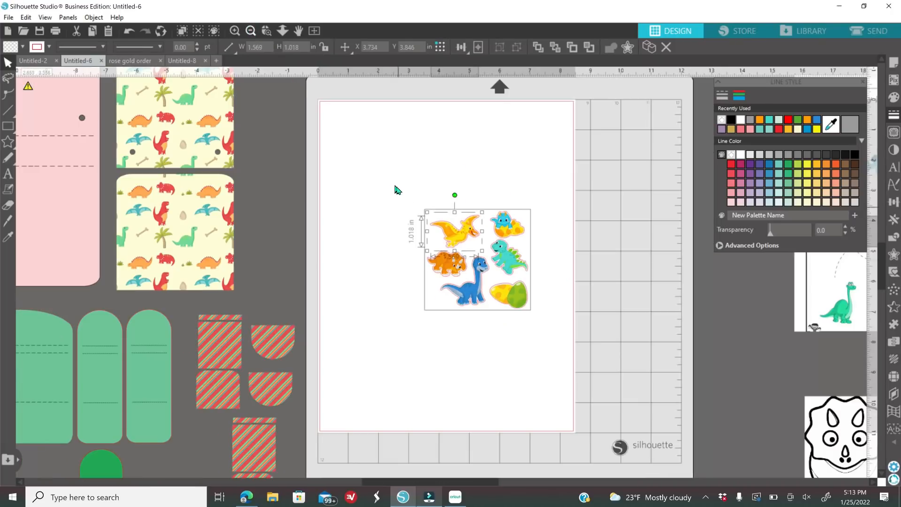
drag(396, 191, 556, 337)
right_click(542, 354)
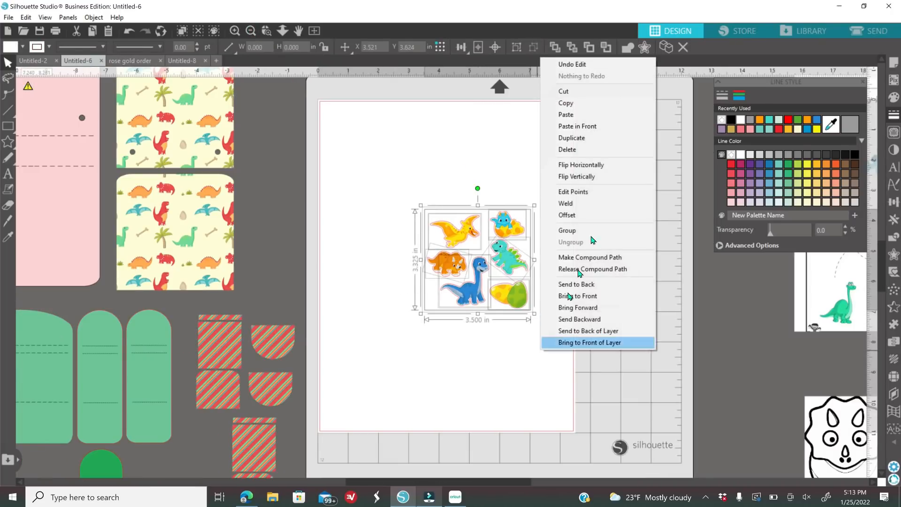
click(589, 233)
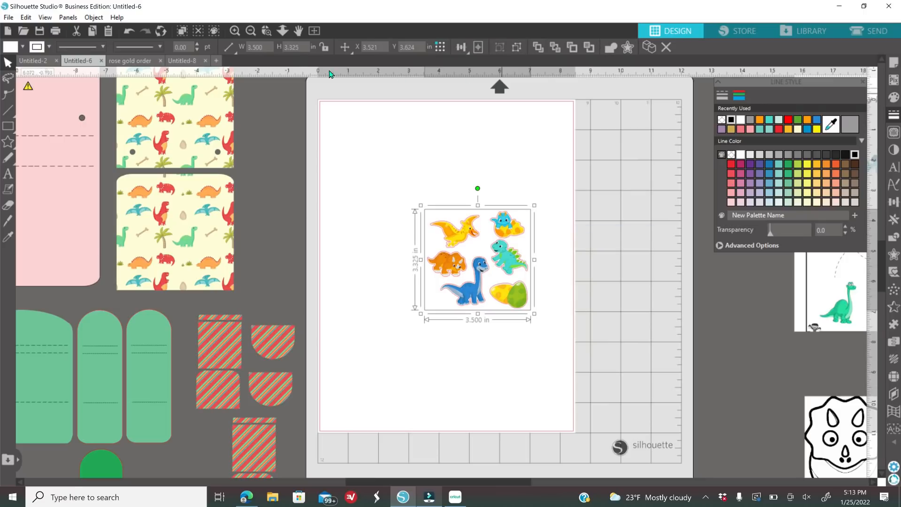
- Move the grouped sticker sheet off the mat to the empty space above the birthday cover page
click(252, 31)
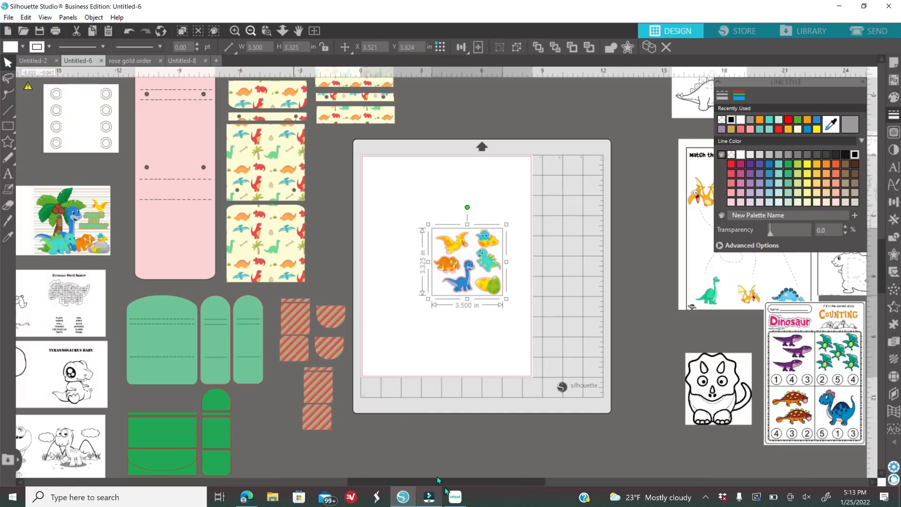
drag(470, 484, 414, 484)
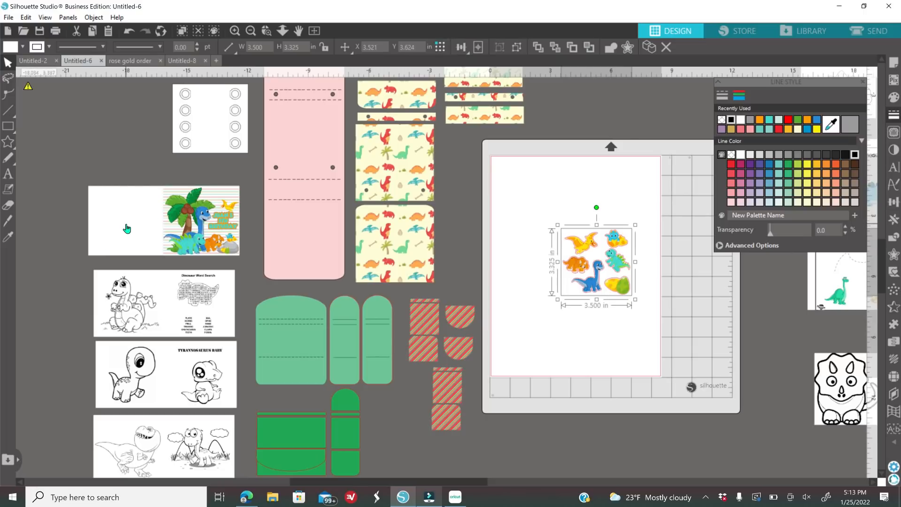
drag(605, 272, 131, 162)
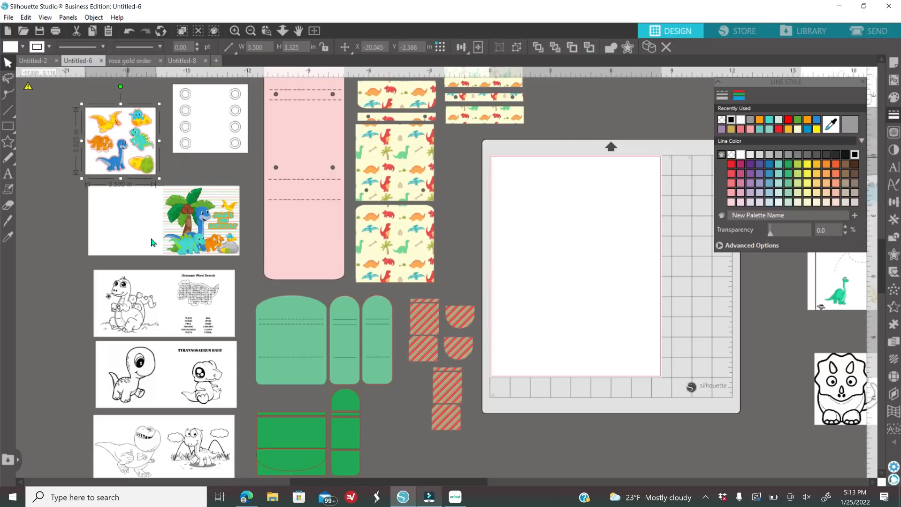
- Move the lowest two-page dinosaur coloring spread onto the blank page on the mat
click(252, 32)
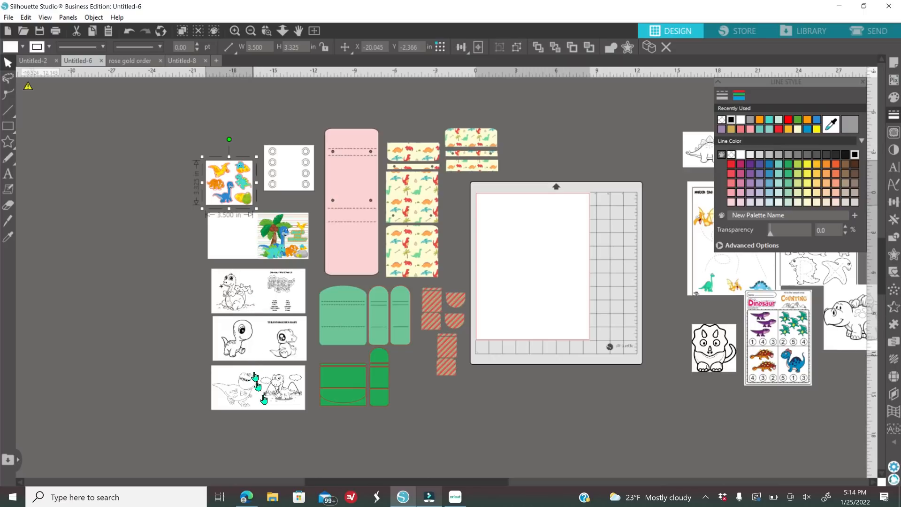
click(296, 399)
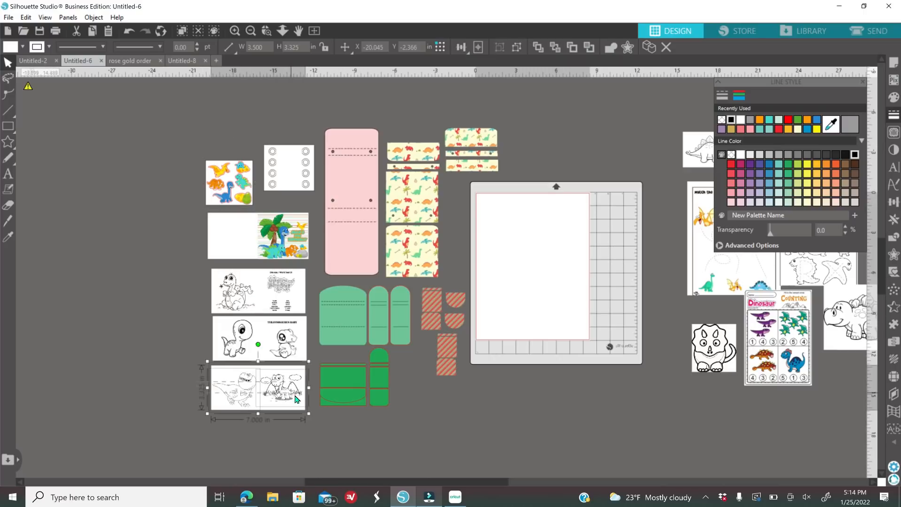
drag(283, 406, 551, 241)
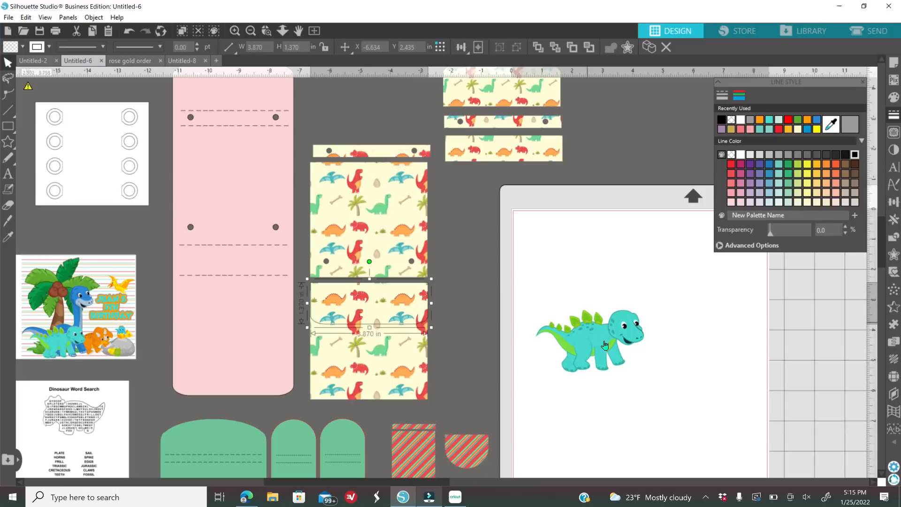
- Bring the teal dinosaur image to the front and place it over the lower dinosaur-patterned panel
drag(666, 305, 375, 331)
key(ctrl+z)
right_click(617, 335)
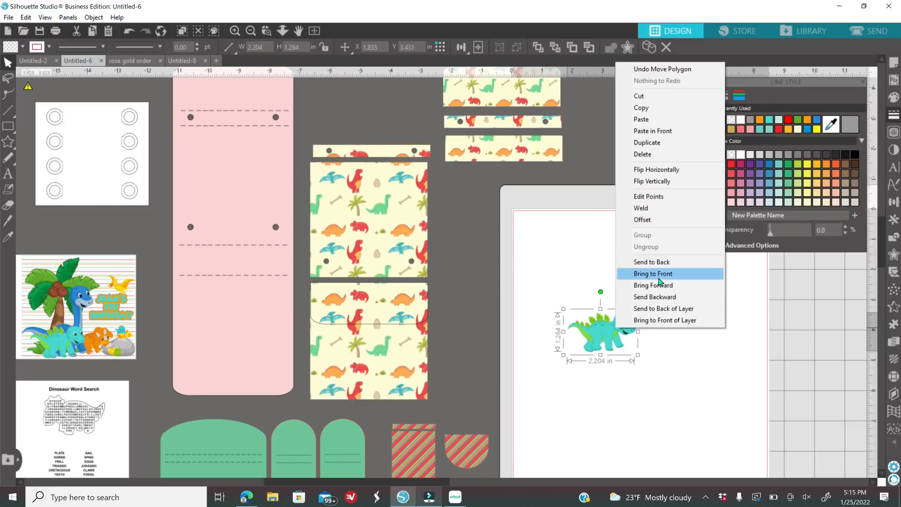
click(648, 275)
drag(628, 328, 378, 332)
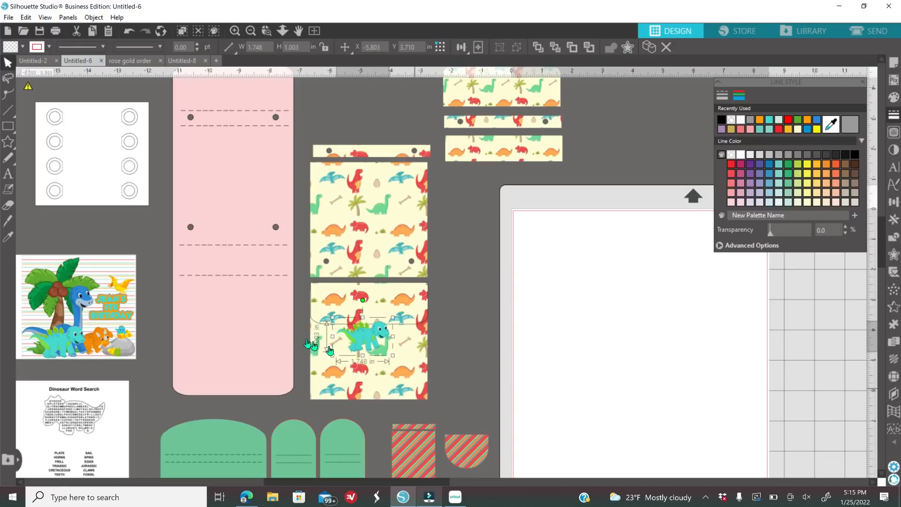
- Tilt the teal dinosaur, move it back onto the blank page and readjust its rotation
drag(374, 339, 376, 337)
drag(366, 298, 358, 302)
drag(374, 350, 602, 334)
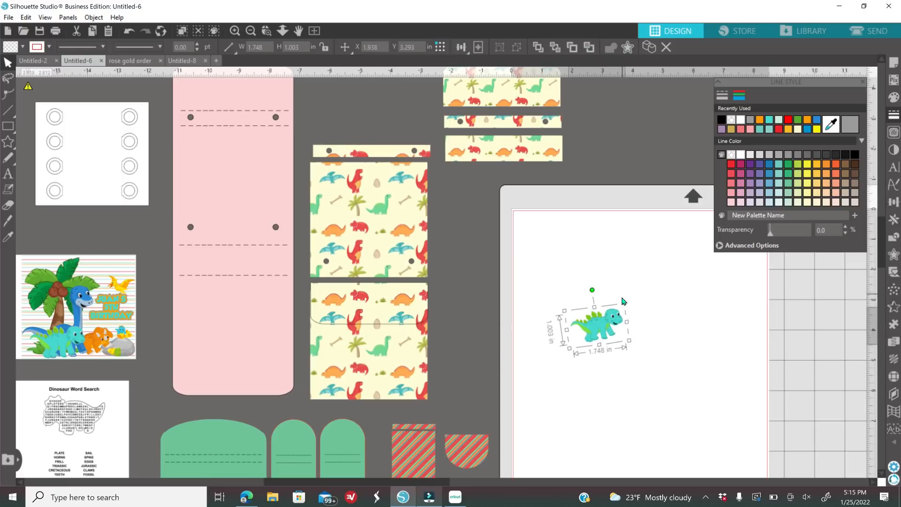
drag(593, 290, 601, 291)
click(633, 353)
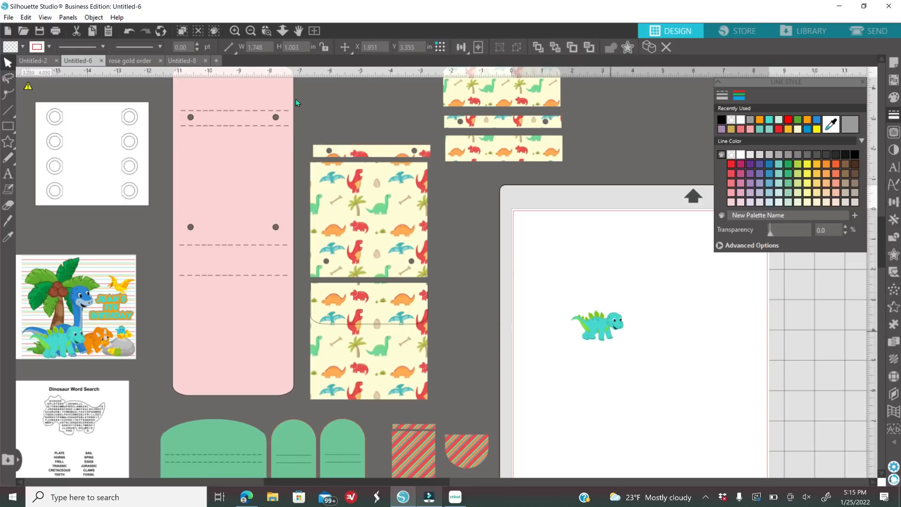
- Create a rounded-corner offset of 0.070 in around the teal dinosaur
click(235, 30)
scroll(390, 478, down, 1)
drag(405, 482, 527, 481)
click(376, 330)
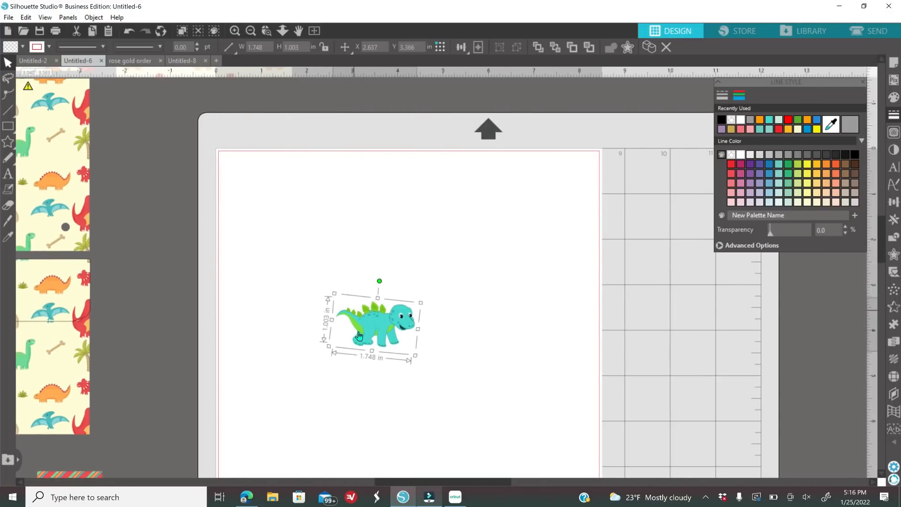
click(894, 255)
click(747, 108)
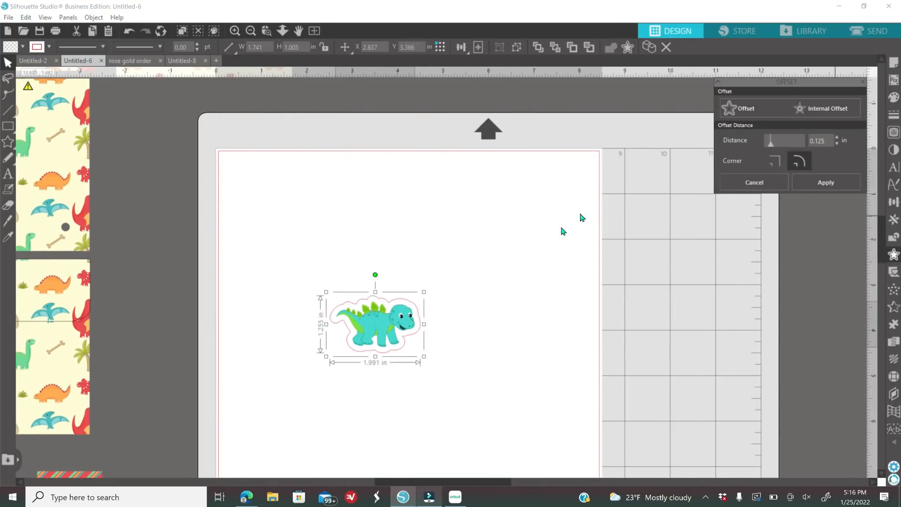
drag(770, 139, 768, 138)
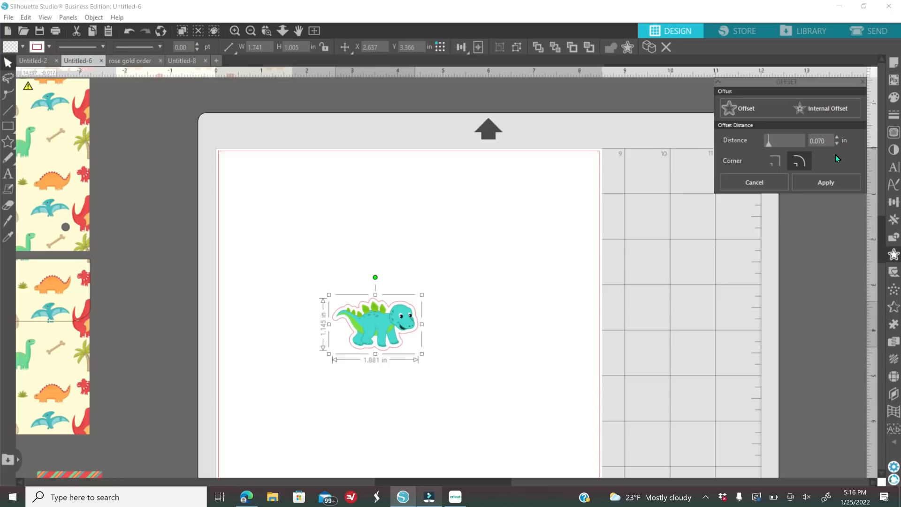
- Fill the dinosaur's offset shape with orange and clear the selection
click(894, 97)
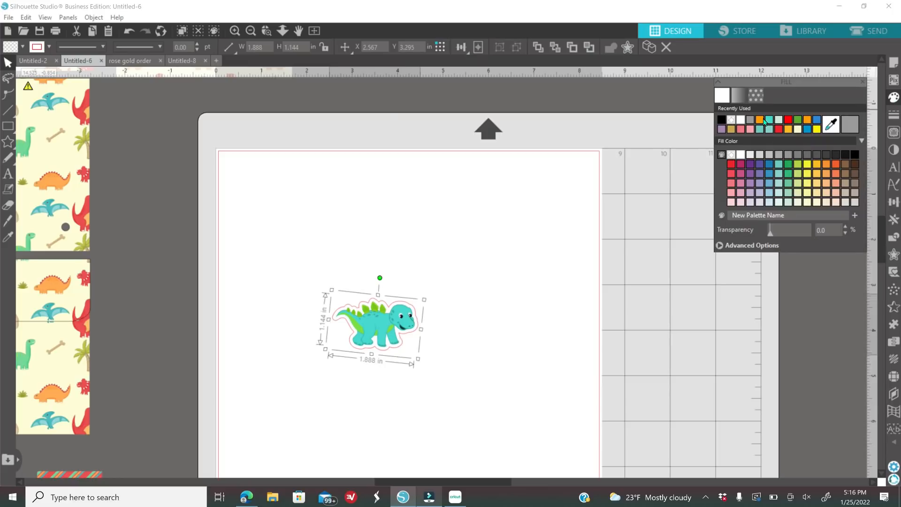
click(761, 120)
click(234, 30)
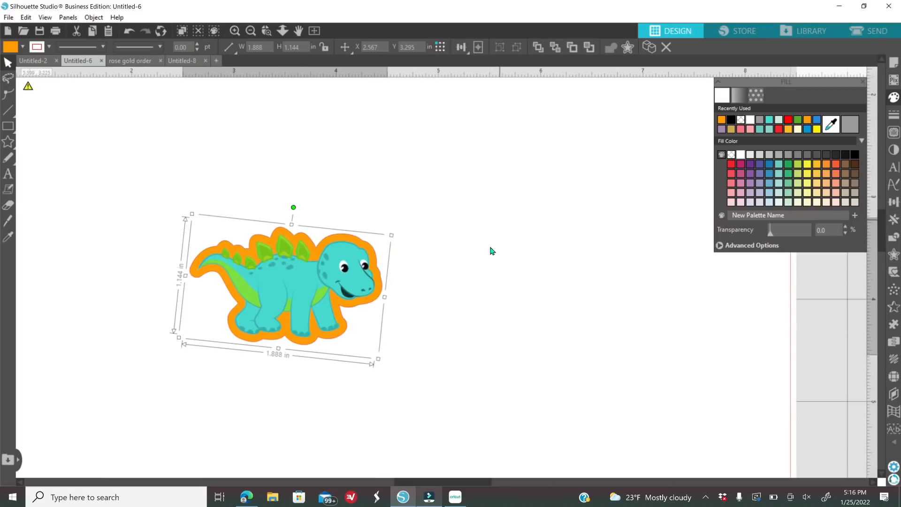
scroll(470, 338, down, 3)
drag(415, 482, 389, 483)
scroll(423, 413, up, 1)
click(590, 306)
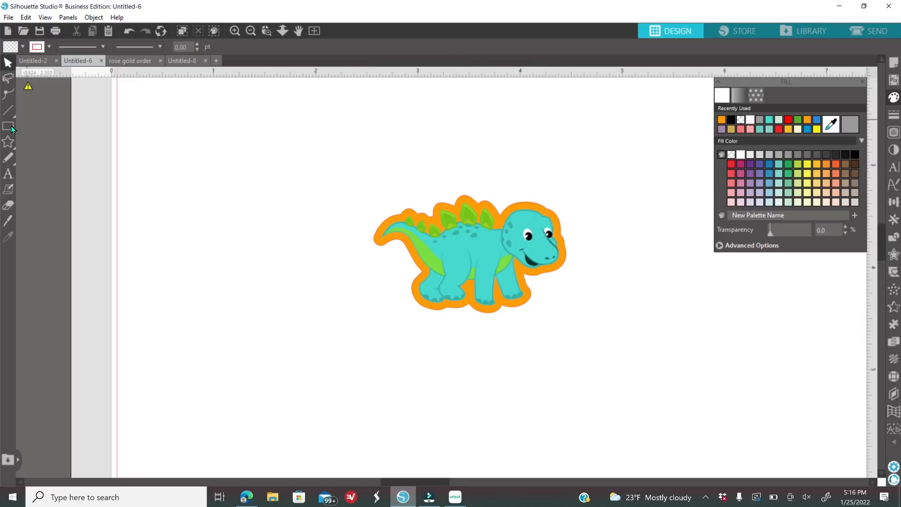
- Draw a circle about 0.196 in across and place it just above the dinosaur's tallest back spike
mouse_move(11, 129)
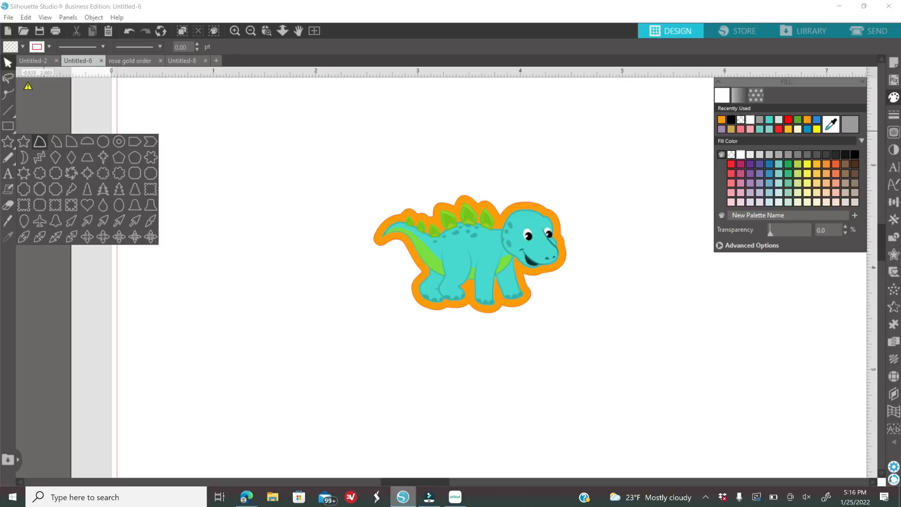
click(51, 128)
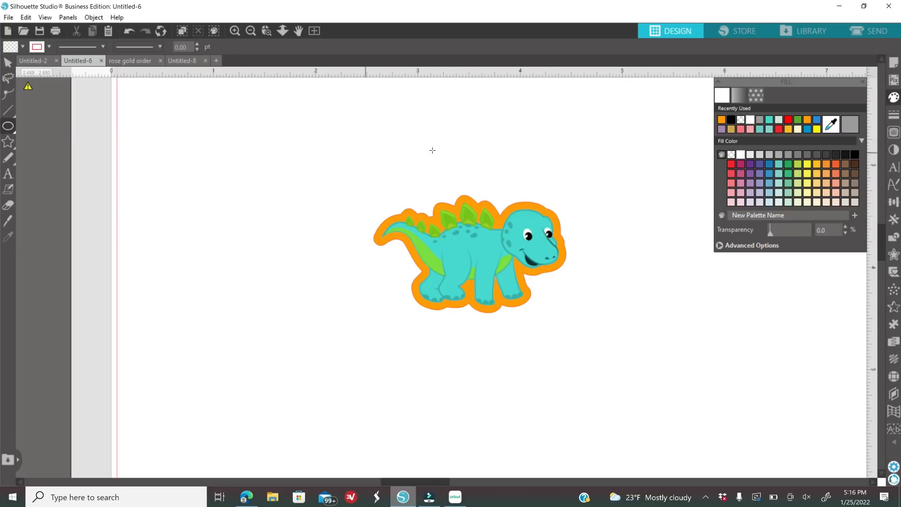
drag(426, 150, 449, 170)
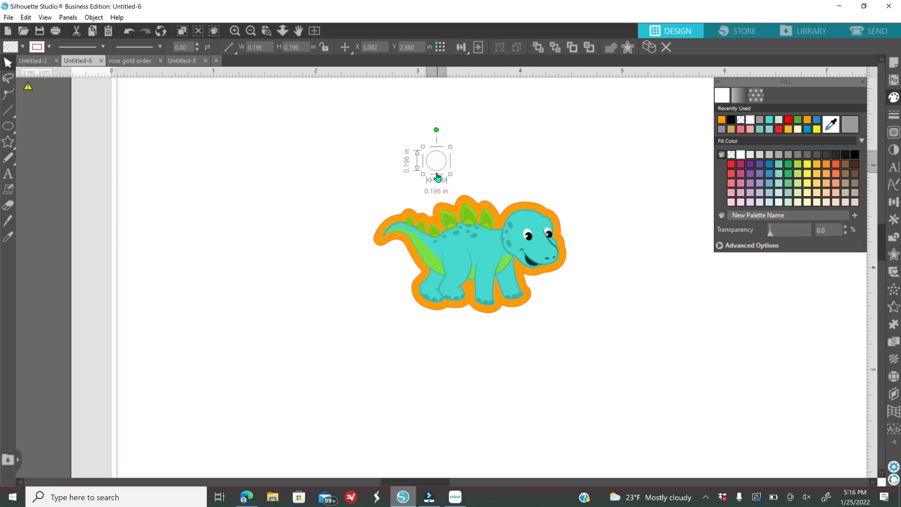
drag(436, 176, 468, 202)
drag(464, 200, 466, 194)
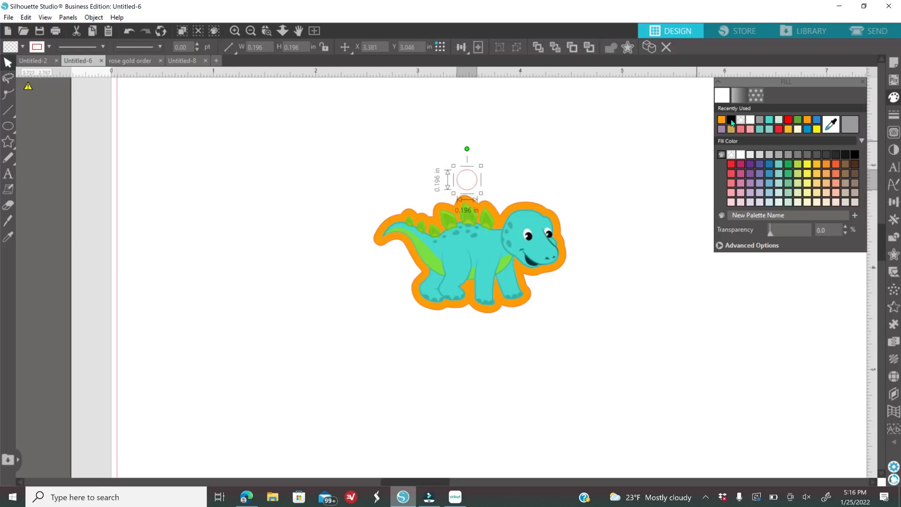
- Move the small circle up clear of the orange outline and fill it white after trying a black fill
click(731, 120)
click(235, 31)
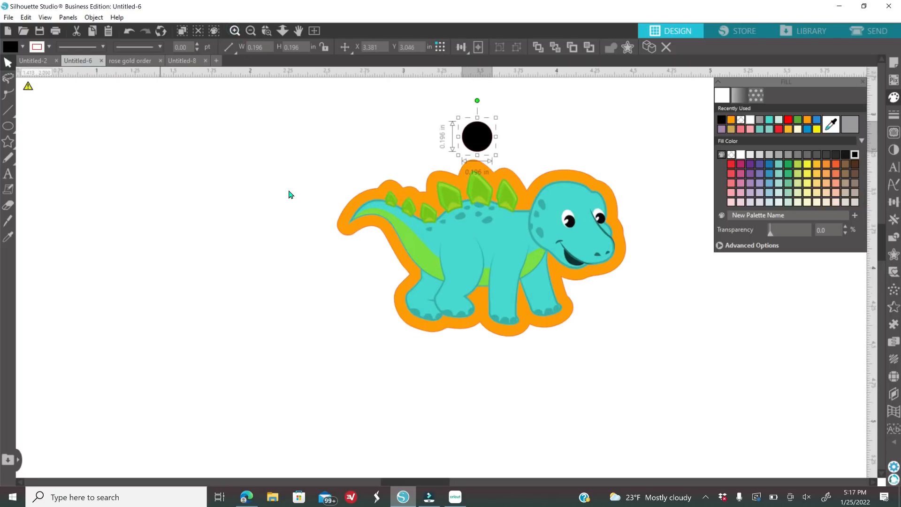
scroll(291, 193, up, 3)
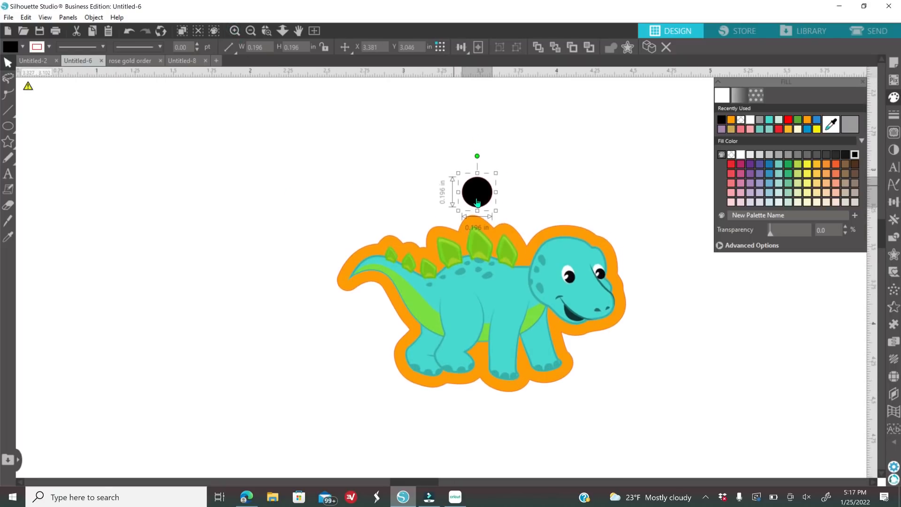
drag(478, 202, 467, 184)
click(750, 120)
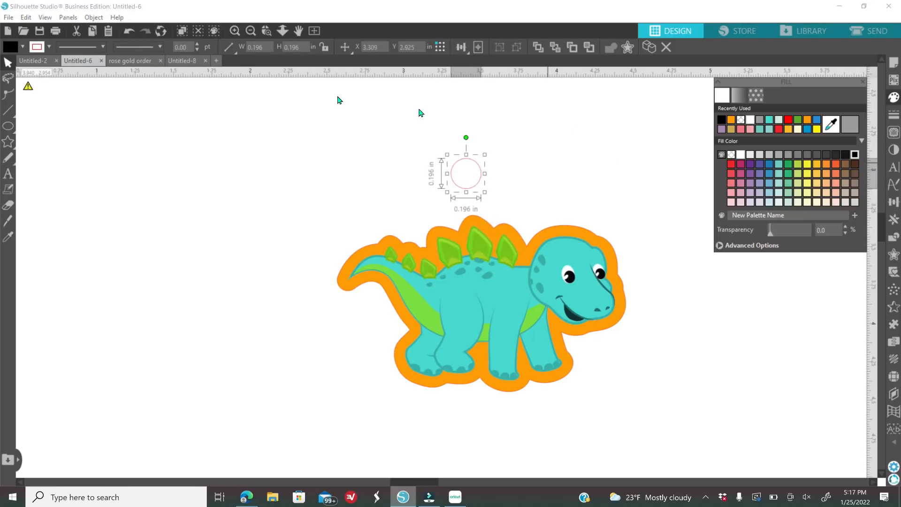
- Create an internal offset of 0.030 in inside the small circle above the dinosaur
click(235, 30)
scroll(347, 179, up, 1)
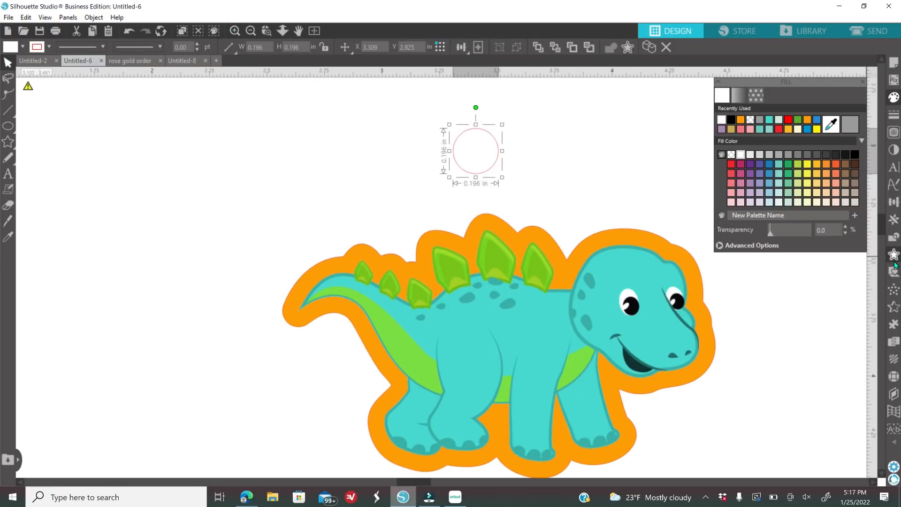
click(893, 254)
click(829, 113)
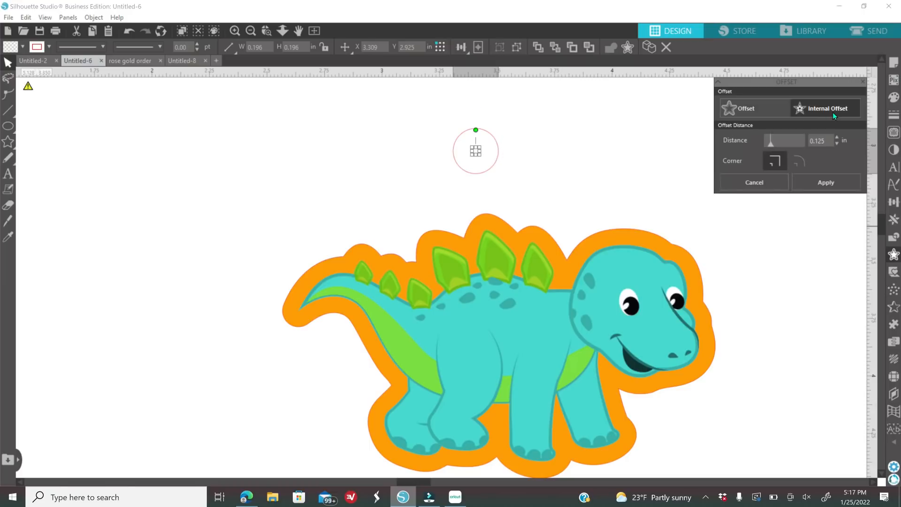
click(778, 137)
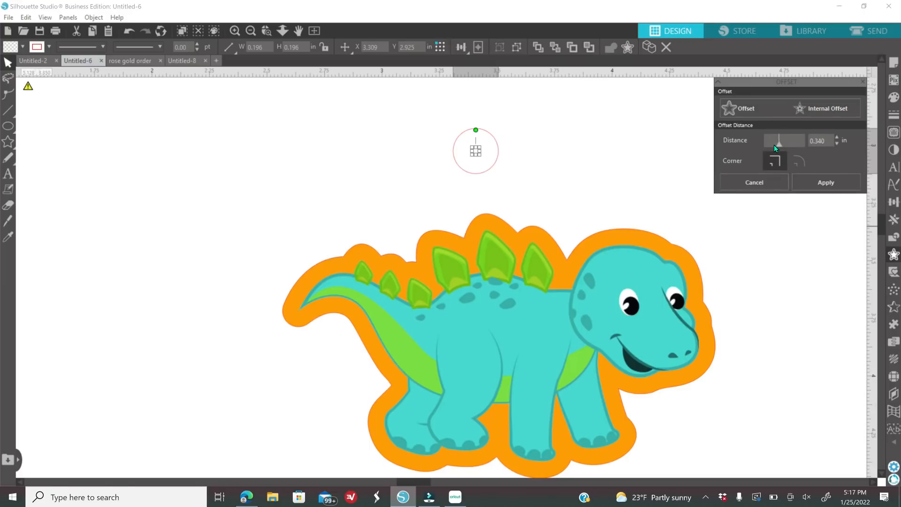
click(769, 142)
click(767, 140)
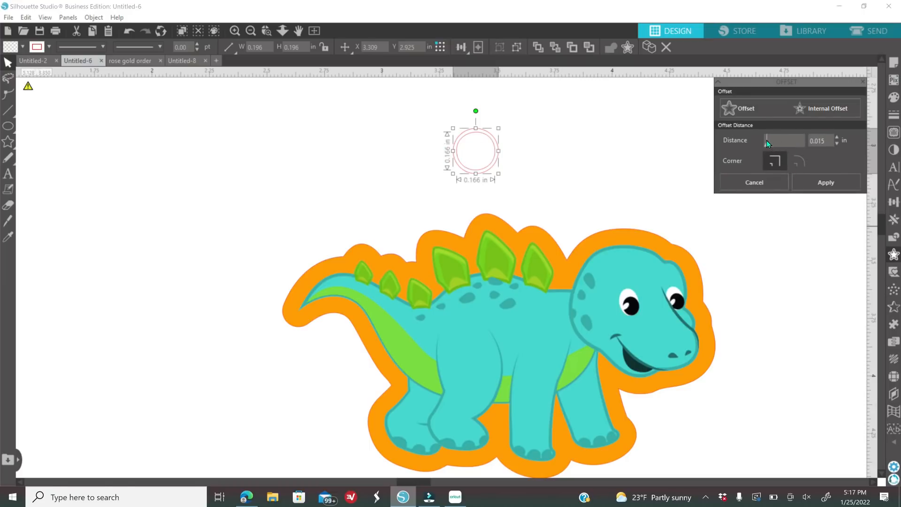
click(772, 140)
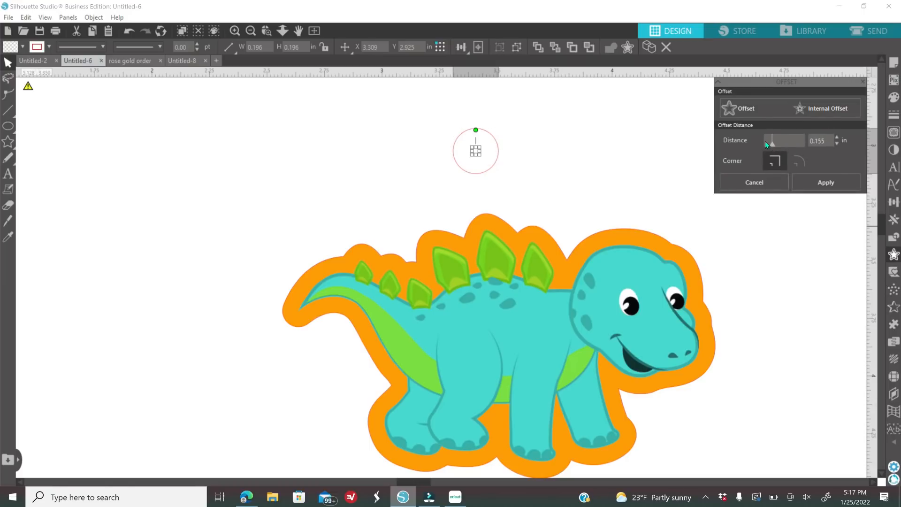
click(768, 140)
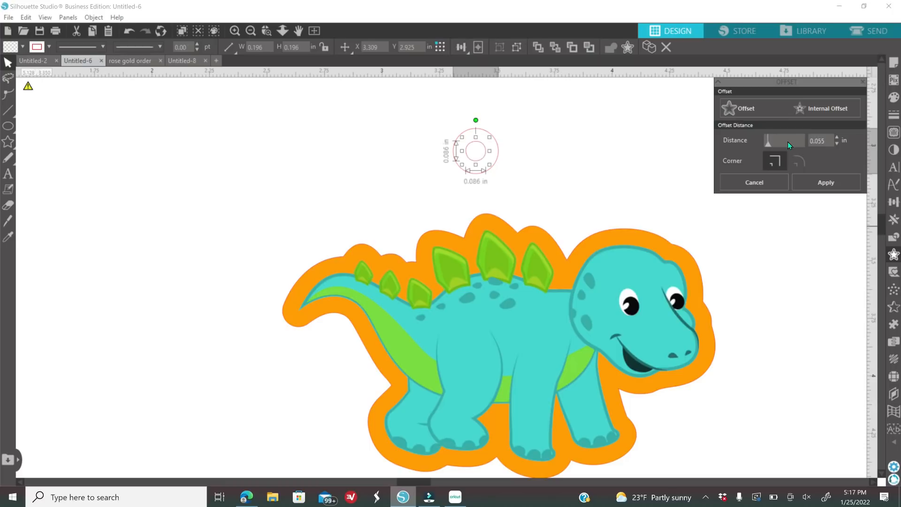
click(835, 144)
click(836, 145)
click(836, 145)
click(836, 145)
click(836, 144)
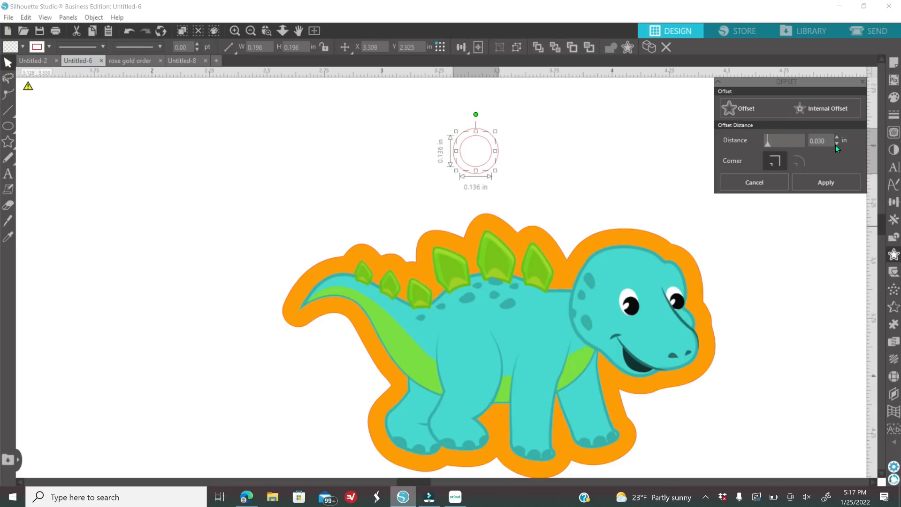
click(634, 161)
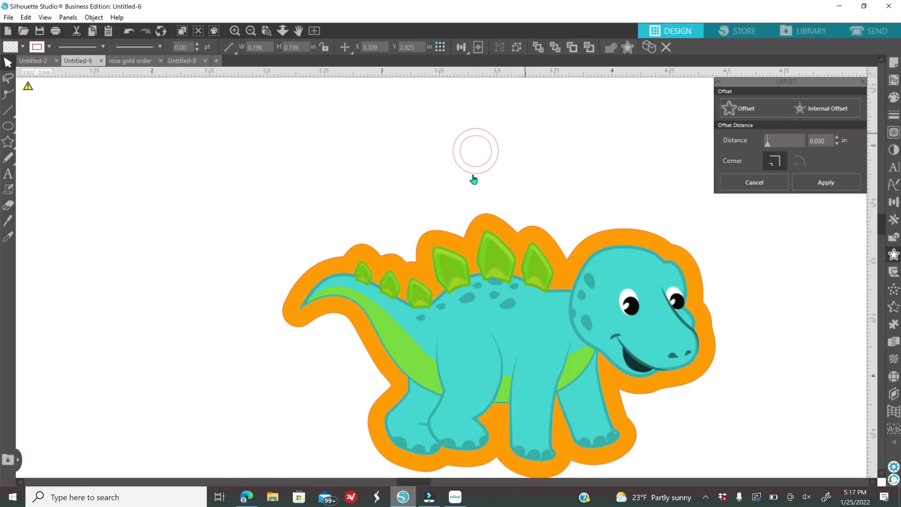
drag(423, 122, 419, 214)
click(567, 182)
click(132, 33)
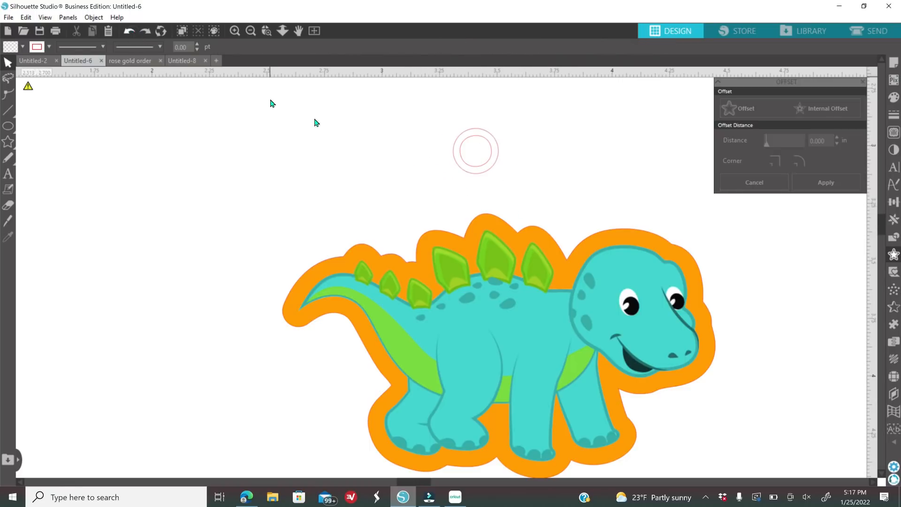
- Cut the inner circle out of the outer one with Subtract All to form a ring
drag(413, 127, 528, 190)
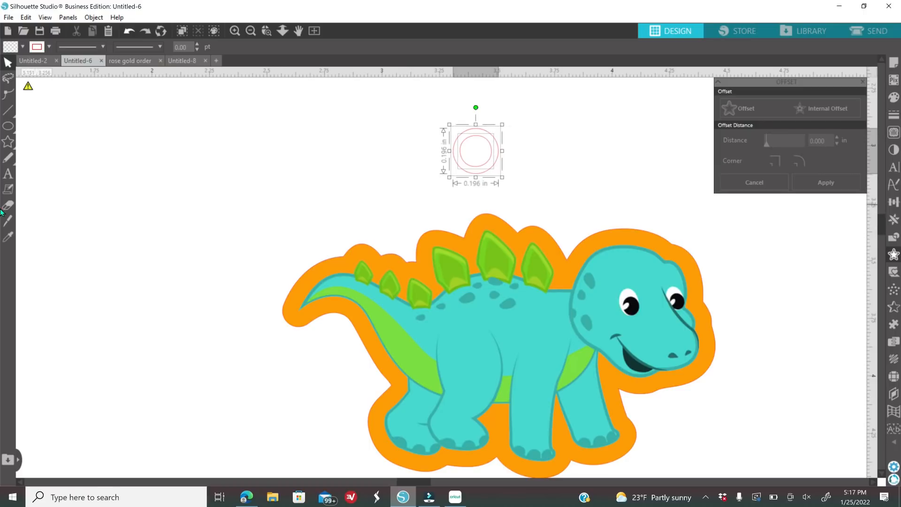
click(893, 202)
click(895, 236)
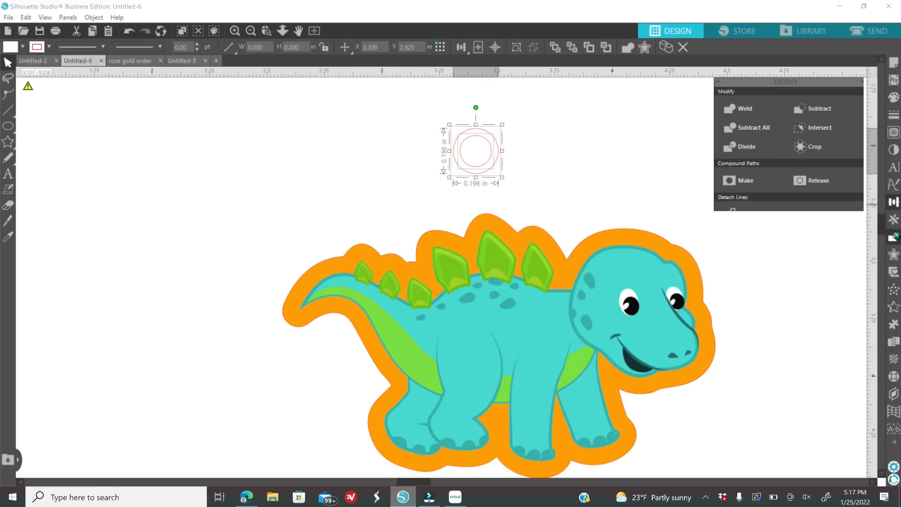
click(755, 130)
click(591, 160)
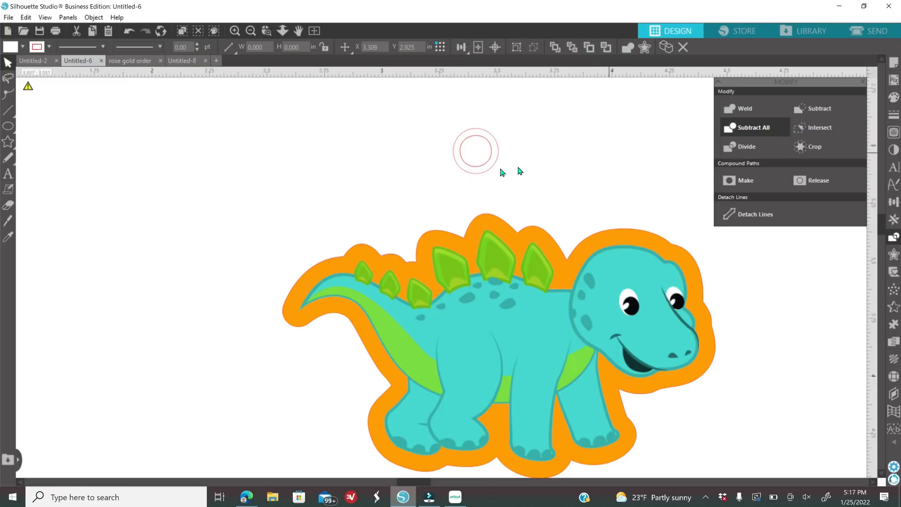
- Move the ring aside and delete the leftover inner circle
drag(487, 176, 577, 189)
click(474, 173)
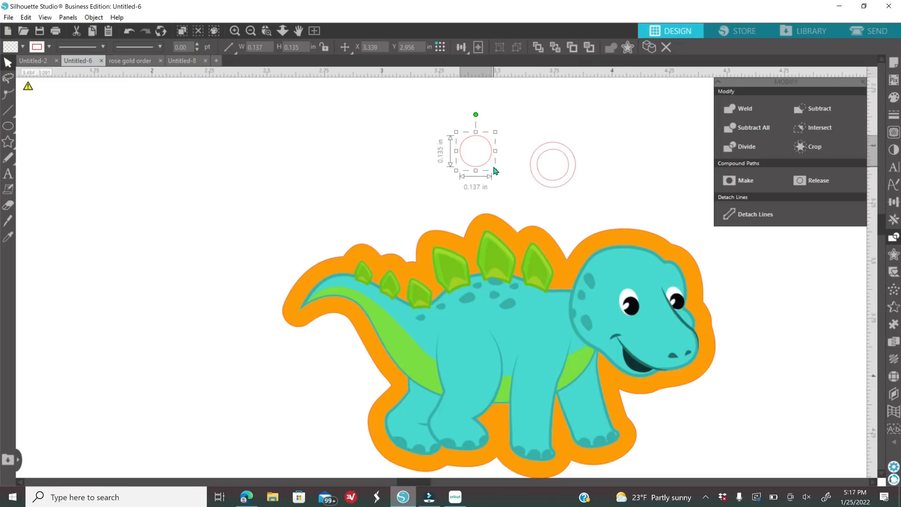
key(Delete)
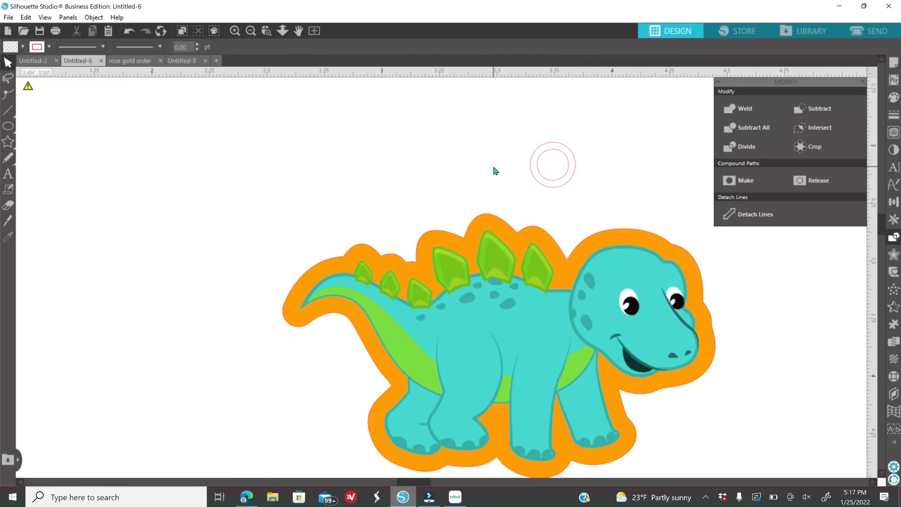
- Fill the ring black and place it overlapping the orange outline above the tallest back spike
click(545, 186)
click(893, 99)
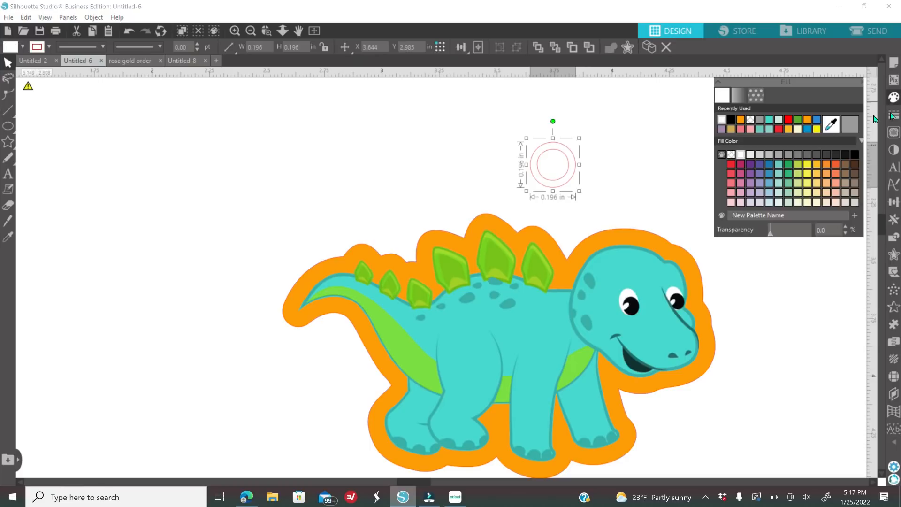
click(731, 120)
drag(573, 177, 517, 206)
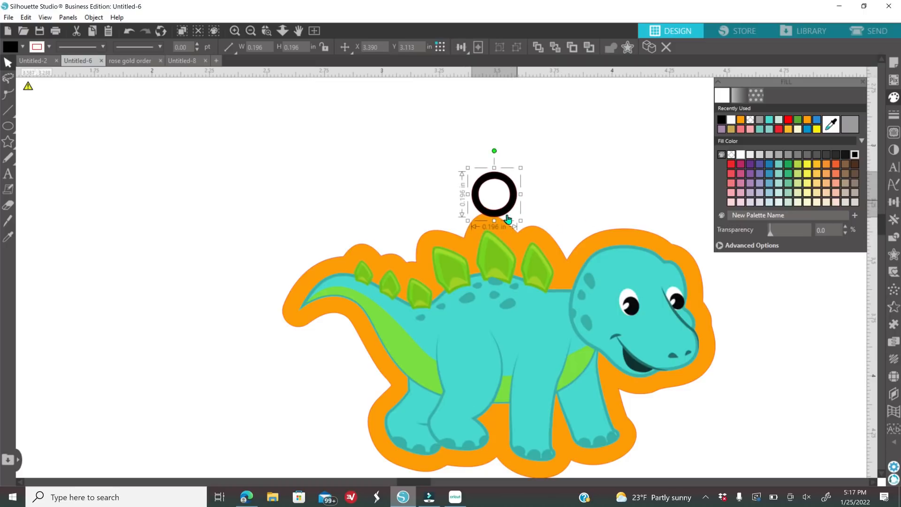
drag(514, 210, 511, 216)
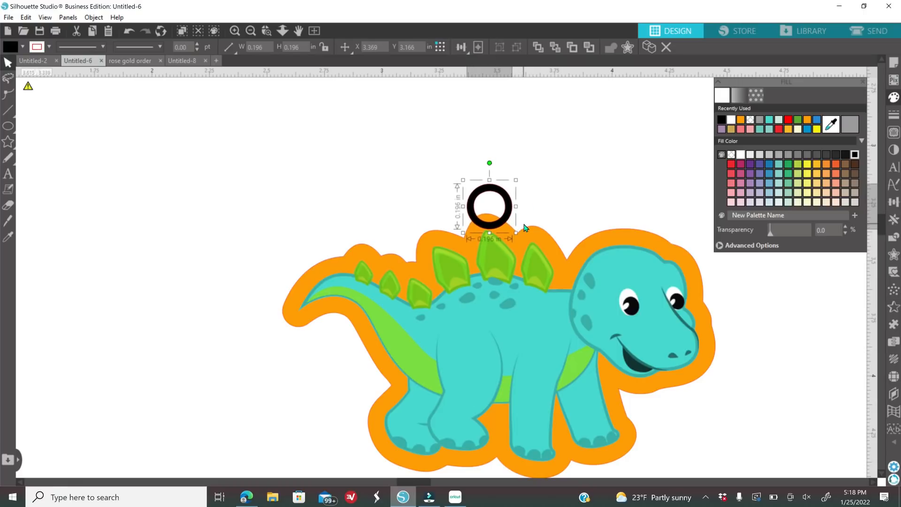
- Weld the ring to the orange outline and send the merged shape behind the teal dinosaur
shift+click(546, 242)
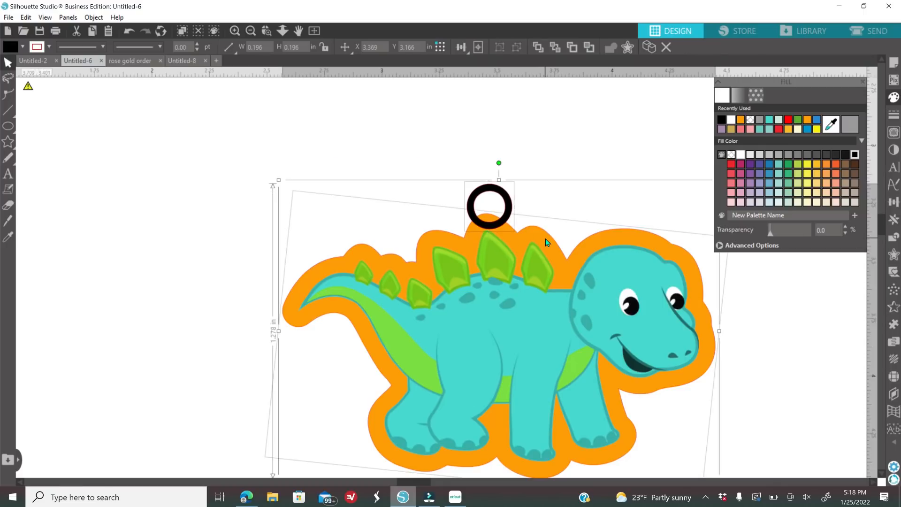
right_click(605, 136)
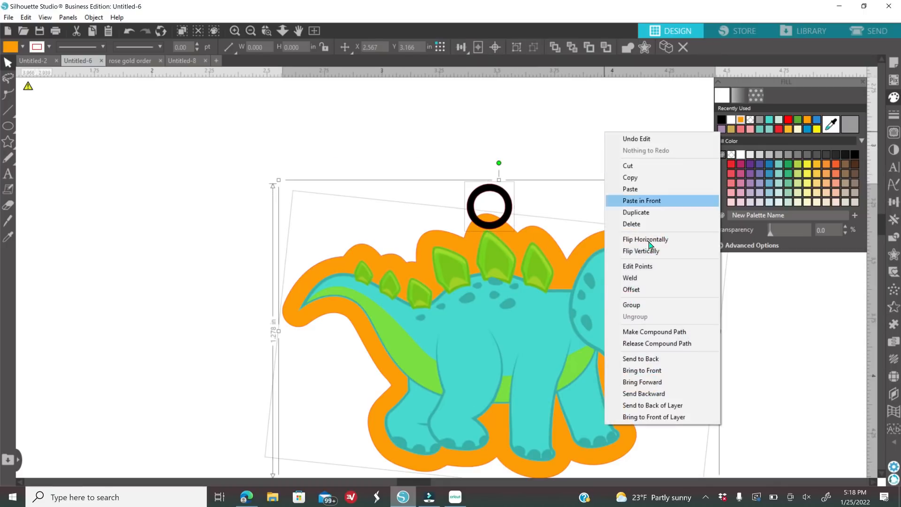
click(650, 279)
click(624, 116)
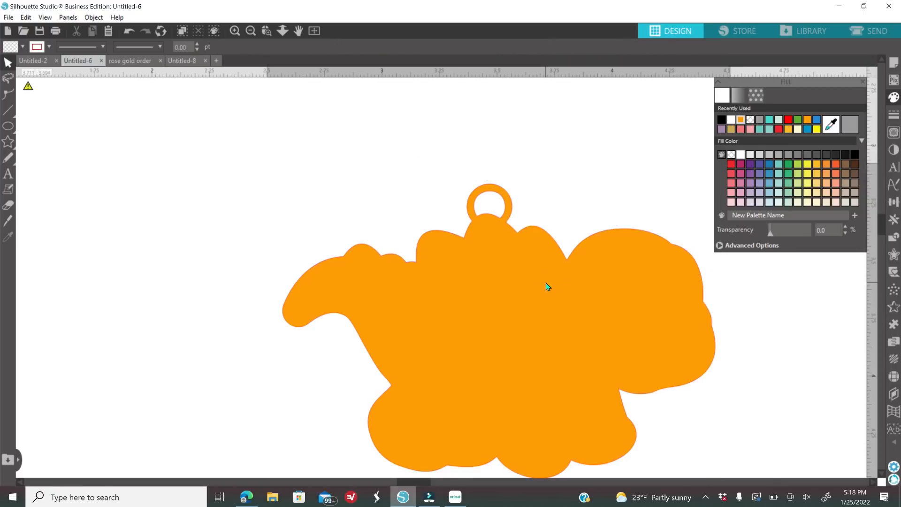
click(545, 287)
right_click(545, 288)
click(584, 217)
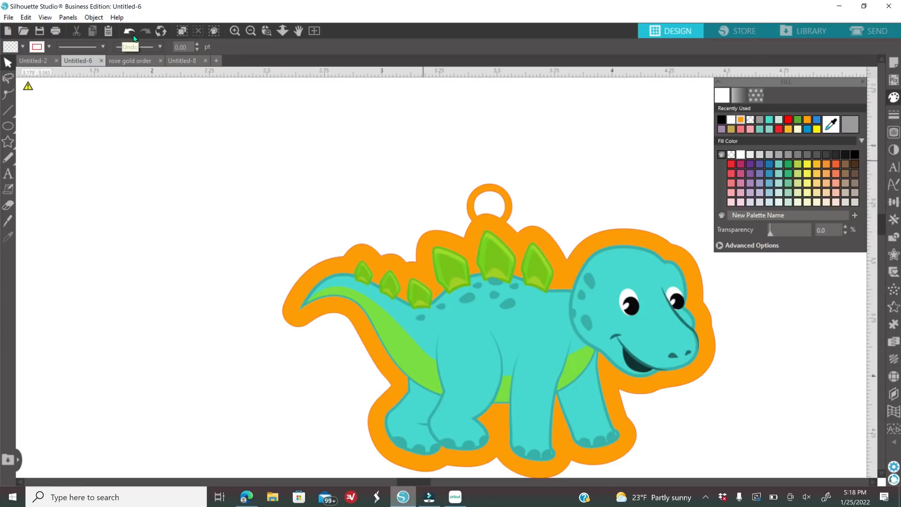
- Move the teal dinosaur off its orange backing, then duplicate the backing and pull the copy away from the original
click(255, 31)
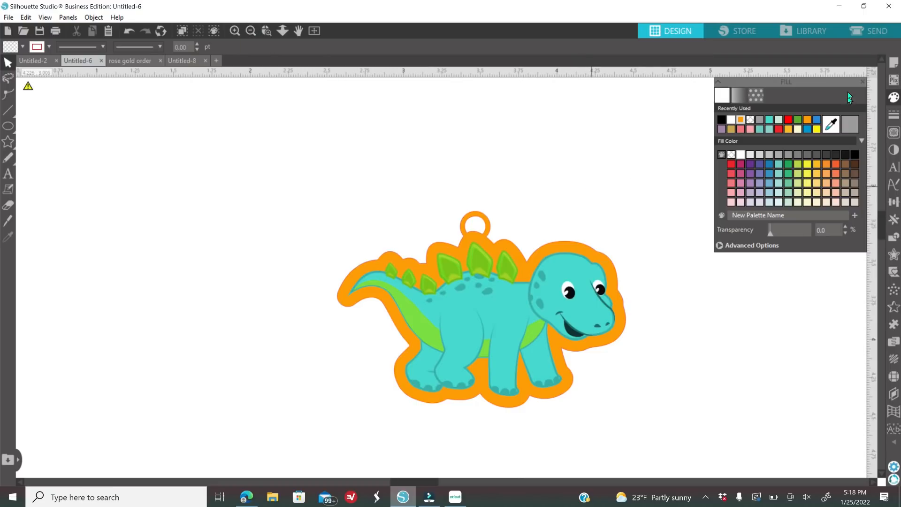
click(860, 82)
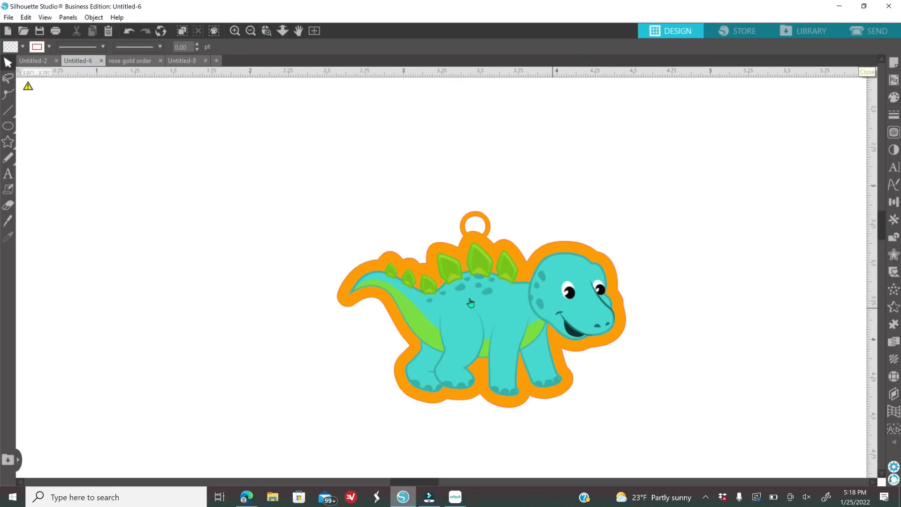
drag(460, 312, 187, 218)
click(508, 305)
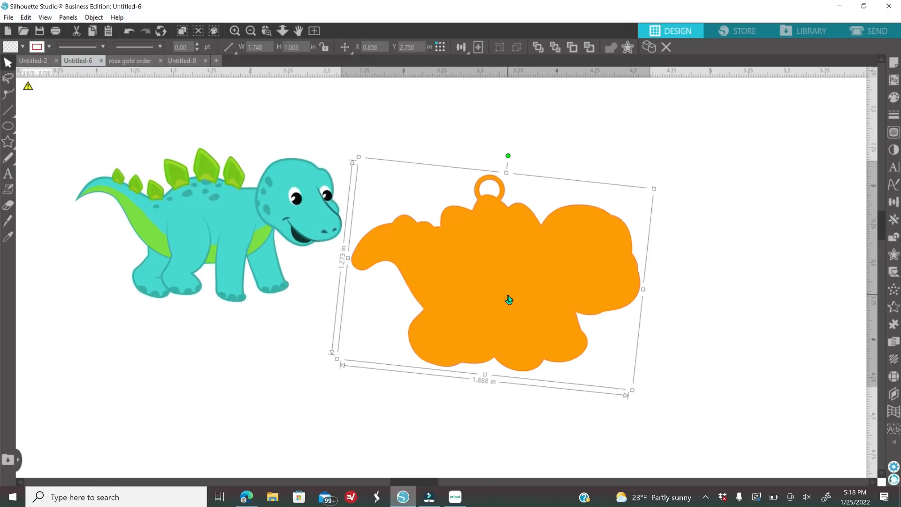
right_click(508, 300)
click(540, 94)
drag(509, 312, 631, 364)
- Overlap the two orange backings, bring the teal dinosaur to the front and place it on top of them
click(251, 31)
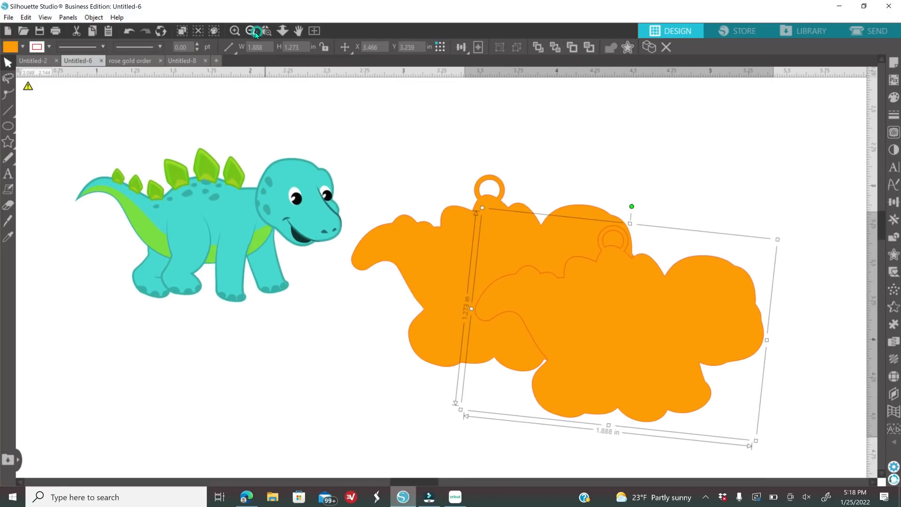
click(251, 31)
scroll(511, 327, down, 1)
drag(519, 333, 458, 255)
click(364, 334)
drag(398, 217, 548, 228)
right_click(548, 229)
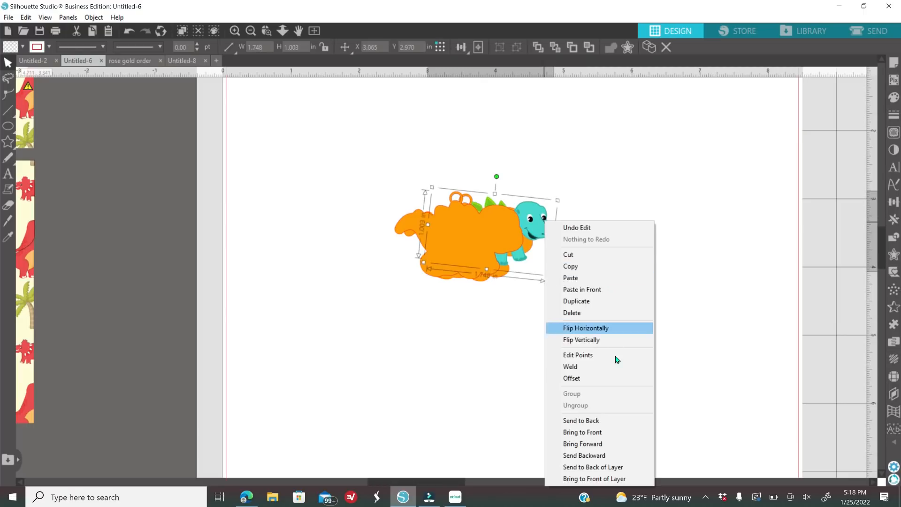
click(592, 432)
drag(539, 226, 479, 239)
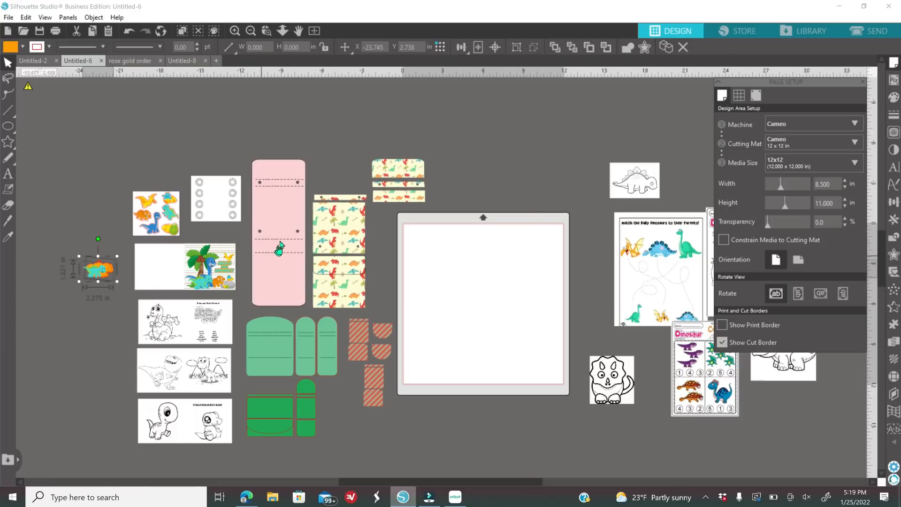
- Place the pink folding panel on the cutting mat and raise the Vinyl, Glossy blade depth to 7 in Simple send mode
drag(335, 224, 419, 327)
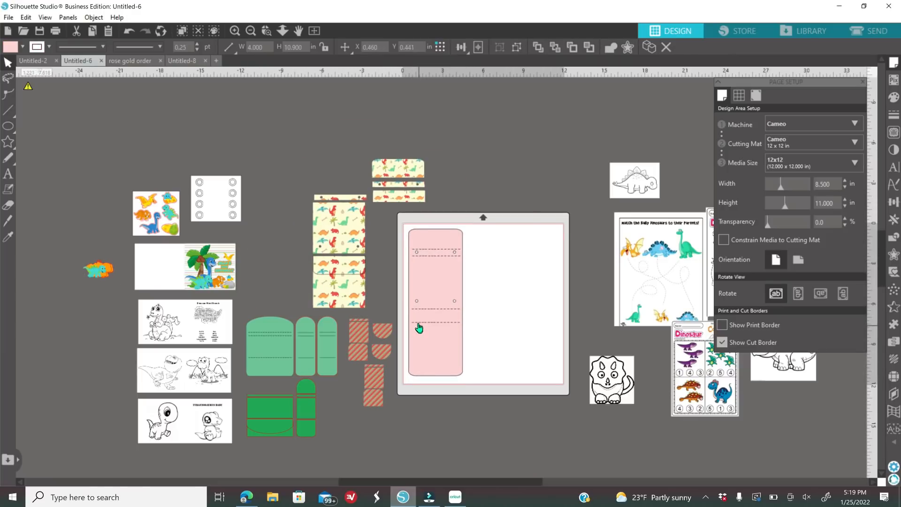
click(527, 323)
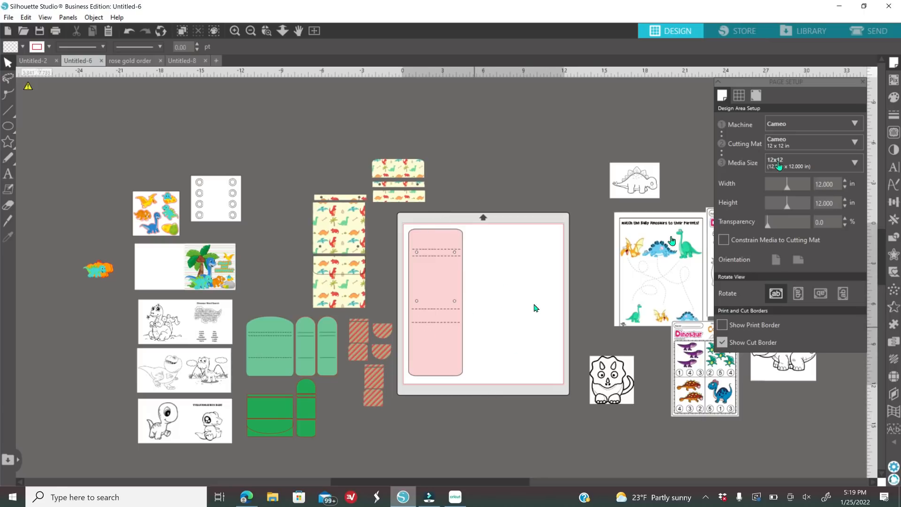
click(883, 35)
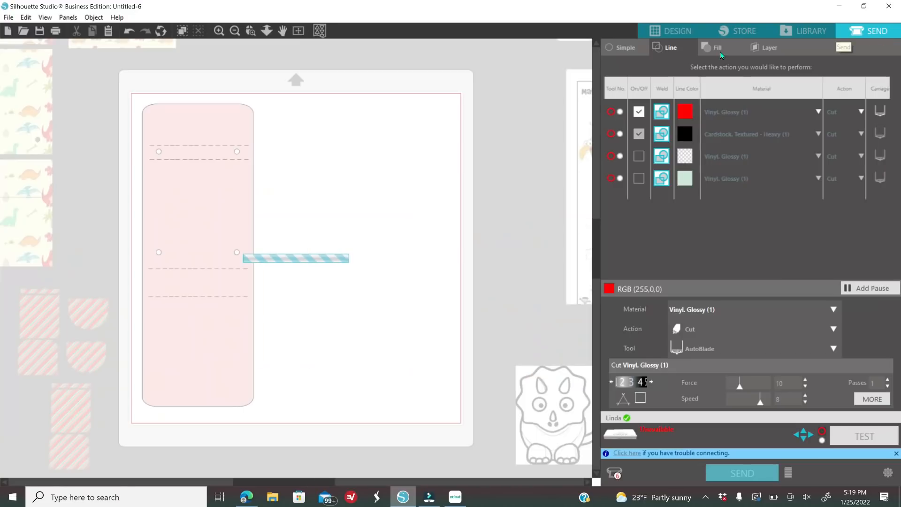
click(624, 47)
click(651, 158)
click(652, 158)
click(652, 159)
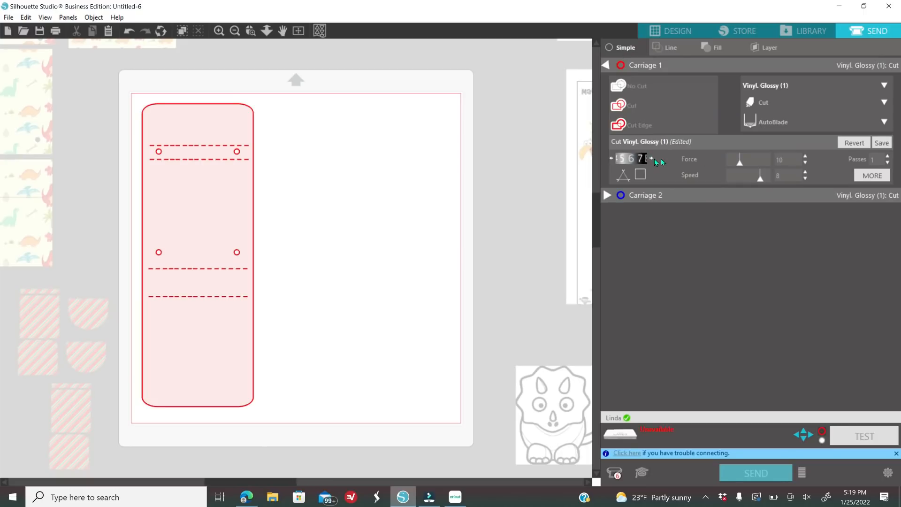
- Increase the cutting force and reduce the cutting speed for the Vinyl, Glossy material
click(804, 157)
click(804, 157)
click(805, 157)
click(805, 157)
click(805, 157)
click(805, 157)
click(805, 158)
click(805, 157)
click(805, 158)
click(805, 179)
click(806, 178)
click(805, 178)
click(806, 178)
click(805, 179)
click(805, 179)
click(805, 172)
click(805, 172)
click(806, 172)
click(806, 172)
- Move the pink panel off the mat and place the two narrow light-green rounded pieces side by side in the mat's upper-left corner
click(682, 33)
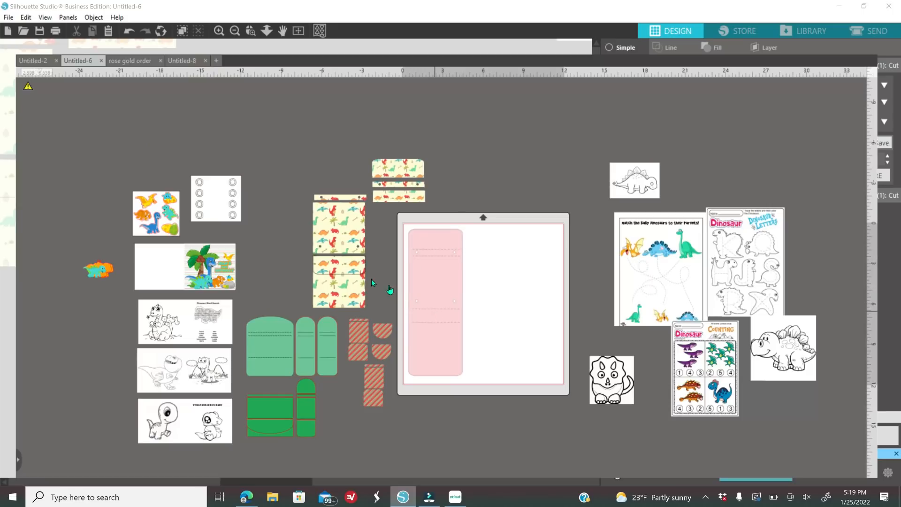
drag(424, 314, 282, 259)
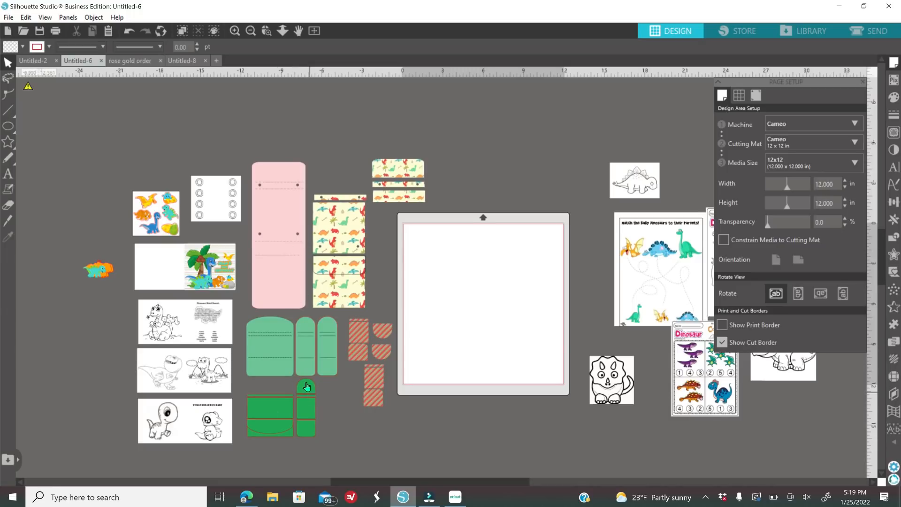
drag(308, 349, 420, 260)
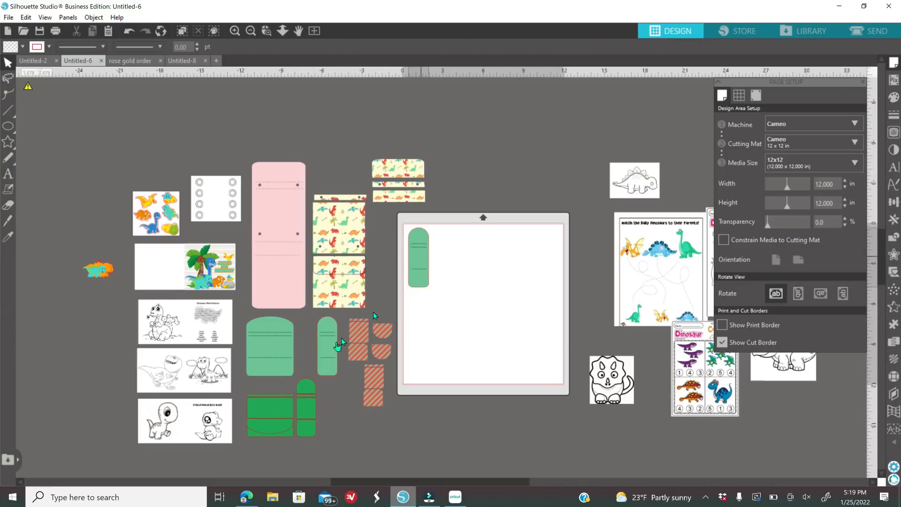
drag(328, 348, 437, 268)
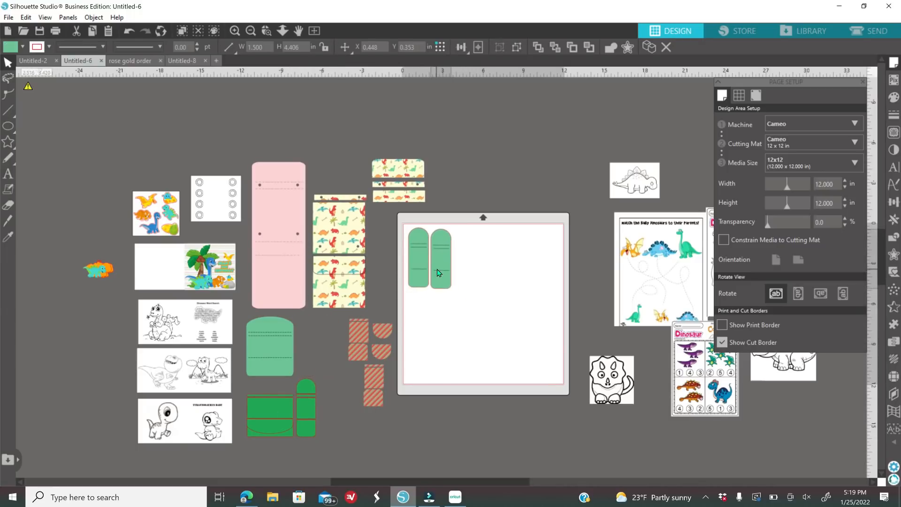
- Move the two light-green rounded pieces off the mat and set the media size to Letter
click(382, 281)
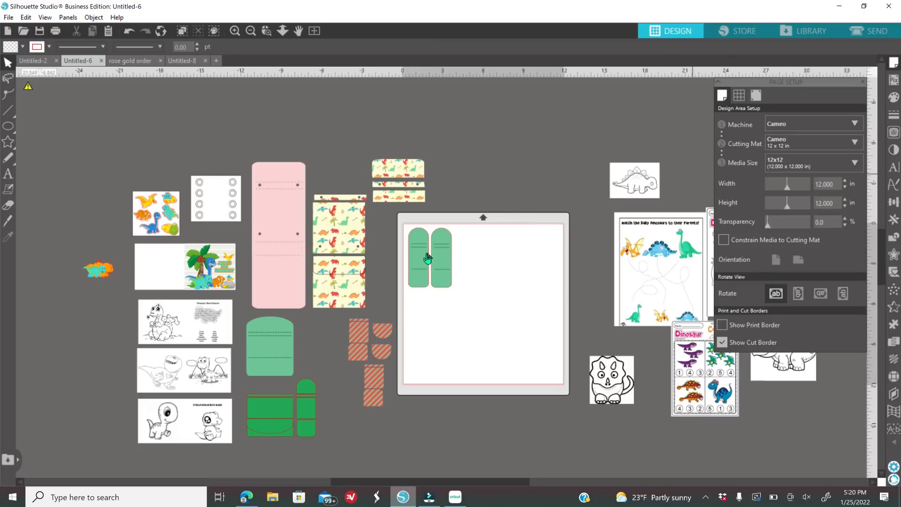
drag(437, 268, 334, 355)
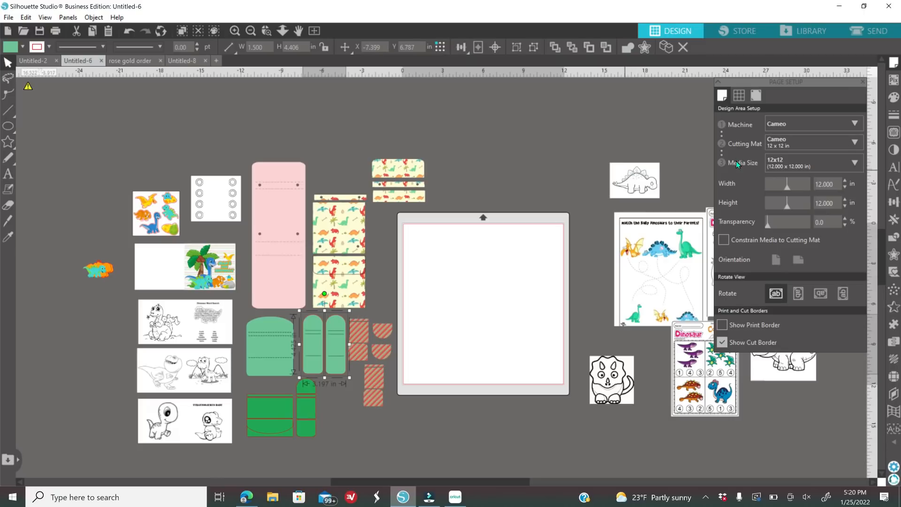
click(790, 164)
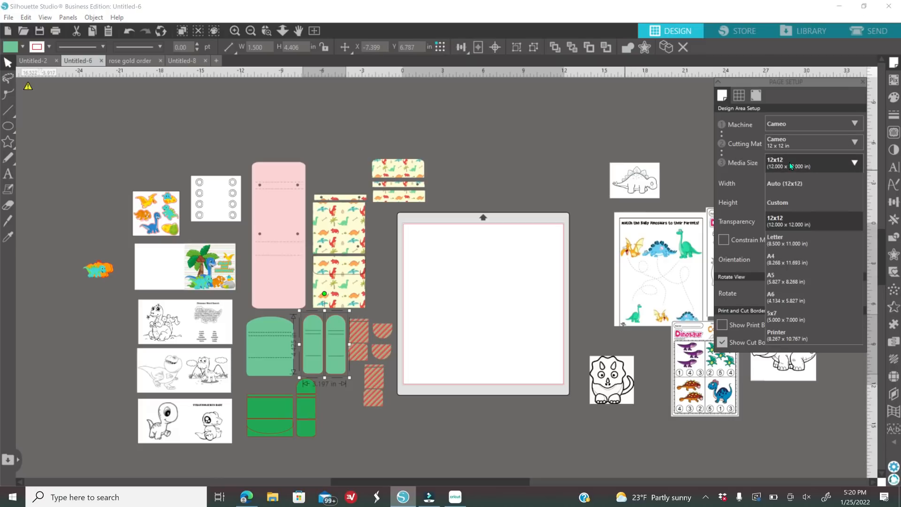
click(801, 240)
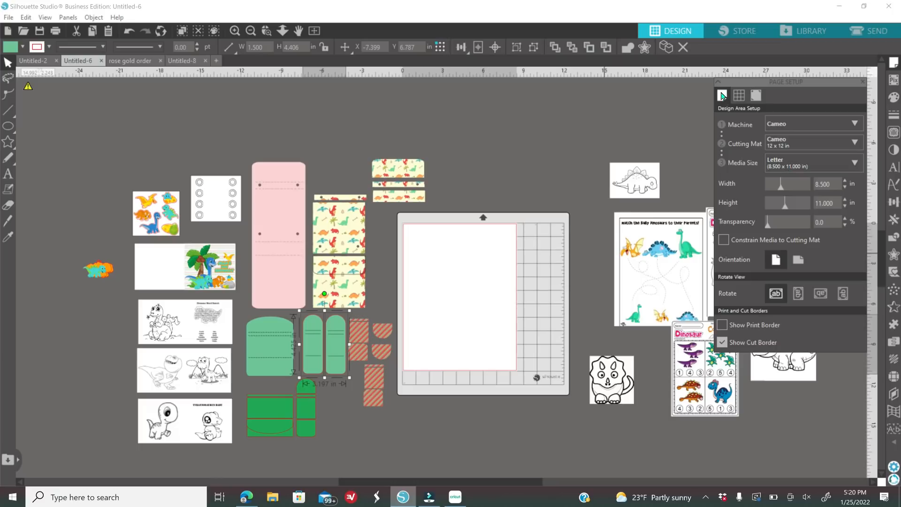
- Turn on registration marks and set their thickness to 1.00
click(738, 96)
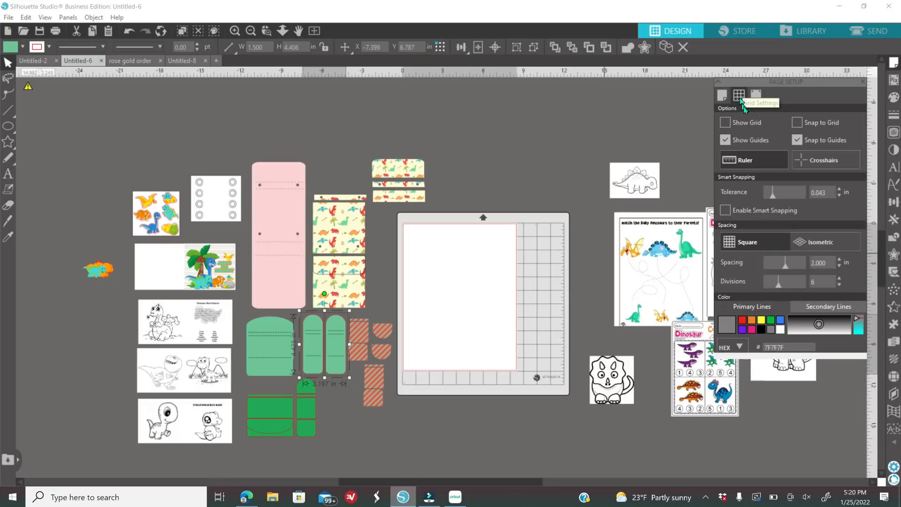
click(756, 95)
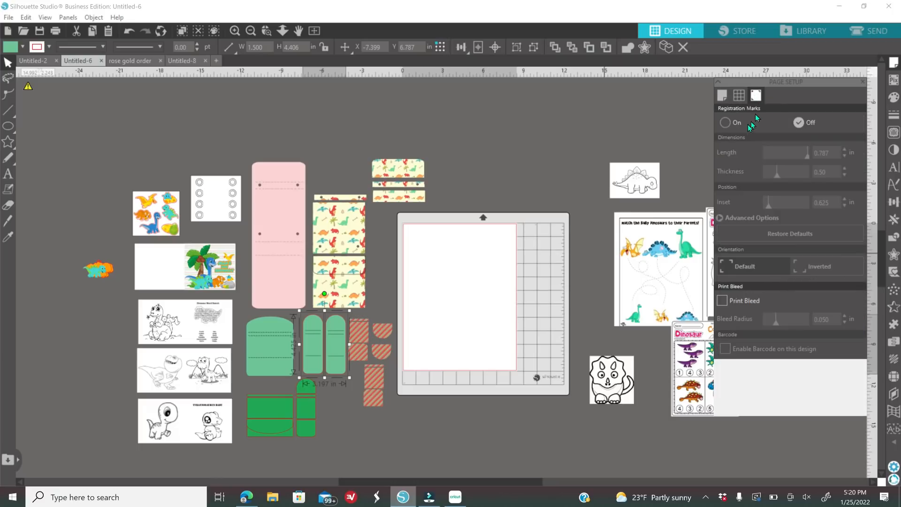
click(726, 122)
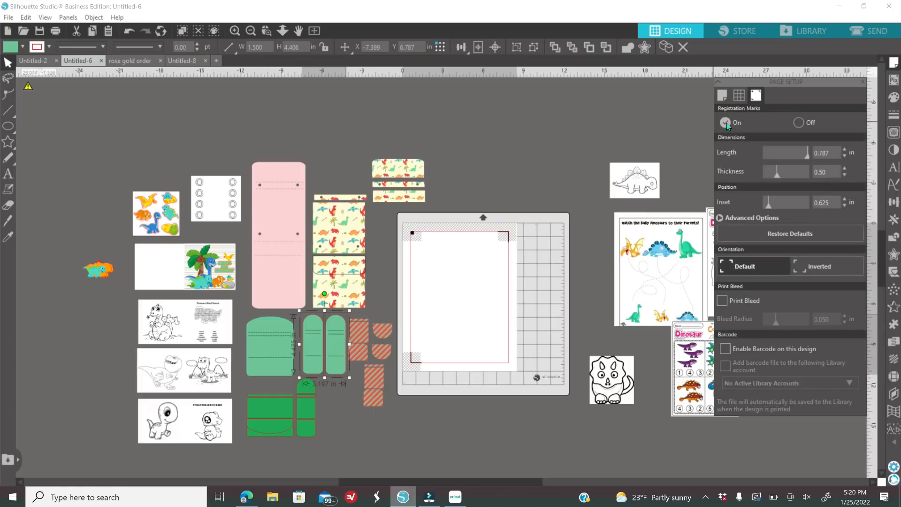
drag(778, 175, 820, 178)
- Move all the dinosaur-patterned pieces from beside the pink panel onto the Letter page
click(404, 201)
drag(403, 202, 457, 283)
click(357, 177)
click(352, 282)
drag(383, 287, 538, 342)
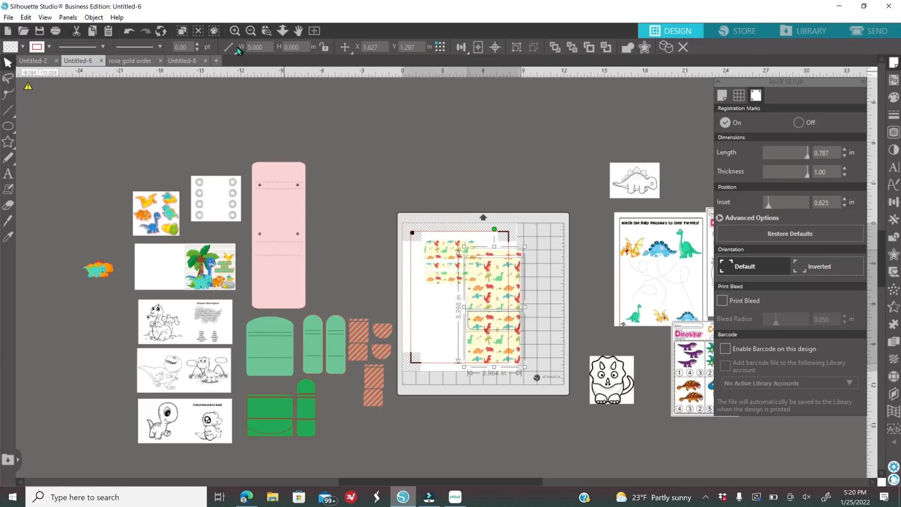
- Close the page setup and stack the four narrow patterned pieces with the square panel beneath them along the page's left side
click(235, 31)
click(234, 31)
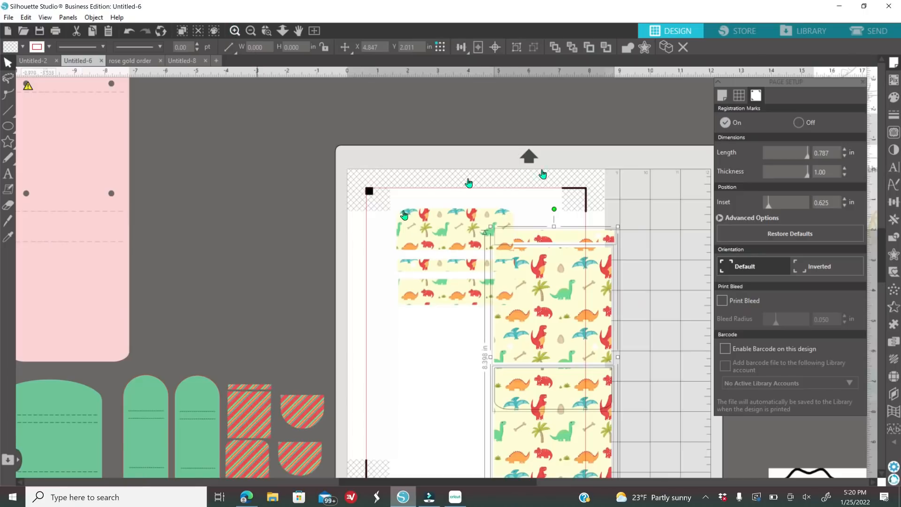
click(234, 31)
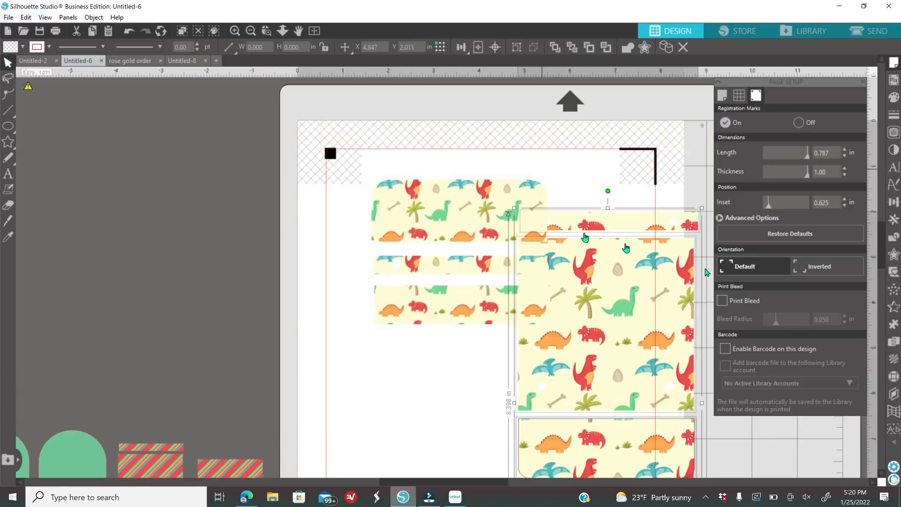
click(864, 84)
drag(418, 215, 386, 189)
drag(429, 267, 385, 230)
drag(410, 279, 363, 237)
drag(577, 228, 382, 306)
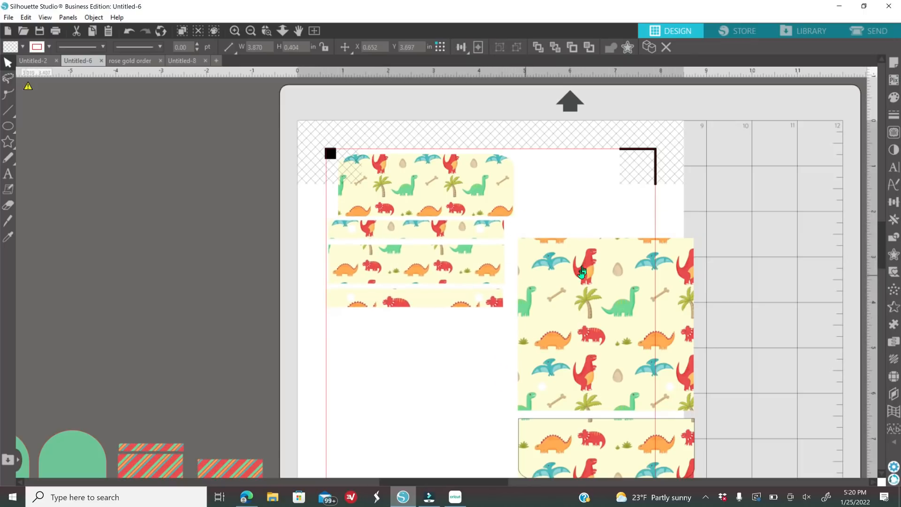
scroll(688, 263, down, 2)
drag(668, 277, 476, 341)
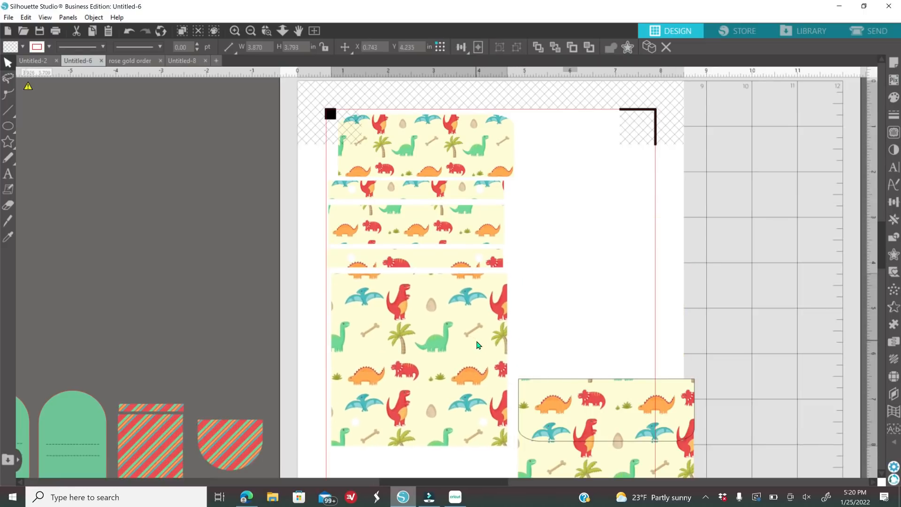
- Separate the rounded-corner patterned flap from the lower panel, turn it upright and place it beside the stacked strips
scroll(610, 328, down, 3)
drag(621, 357, 607, 169)
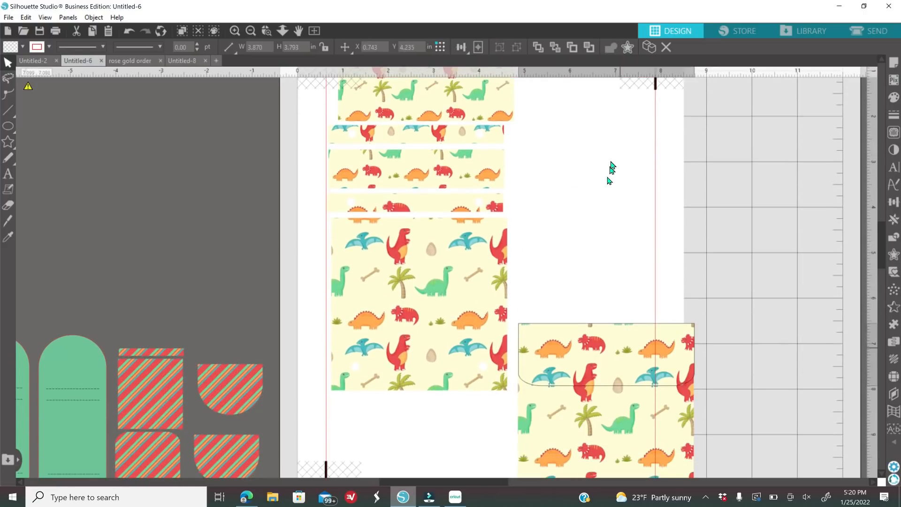
click(587, 258)
scroll(587, 258, up, 4)
click(586, 260)
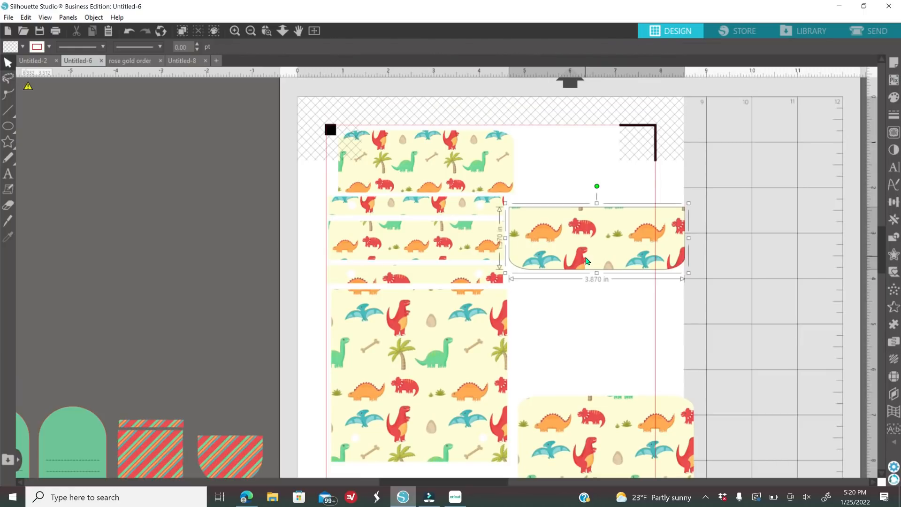
drag(597, 187, 649, 238)
drag(586, 258, 544, 238)
- Place the remaining patterned panel in the page's lower-right area and shift the square panel slightly left to make room
scroll(601, 253, down, 4)
scroll(628, 293, down, 3)
drag(619, 304, 587, 283)
click(461, 283)
drag(475, 249, 463, 253)
click(585, 289)
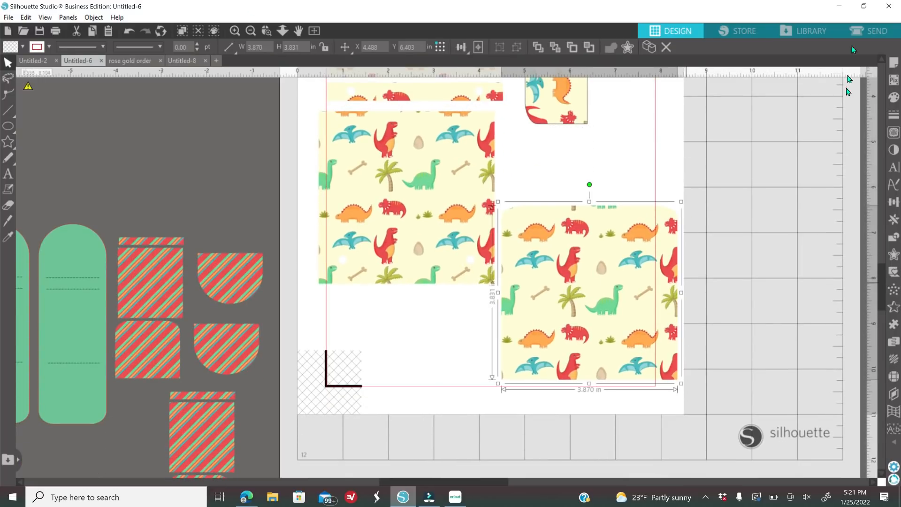
- Place the teal dinosaur in the gap between the upright flap and the lower panel and apply Cut to the page's shapes
click(869, 30)
click(676, 32)
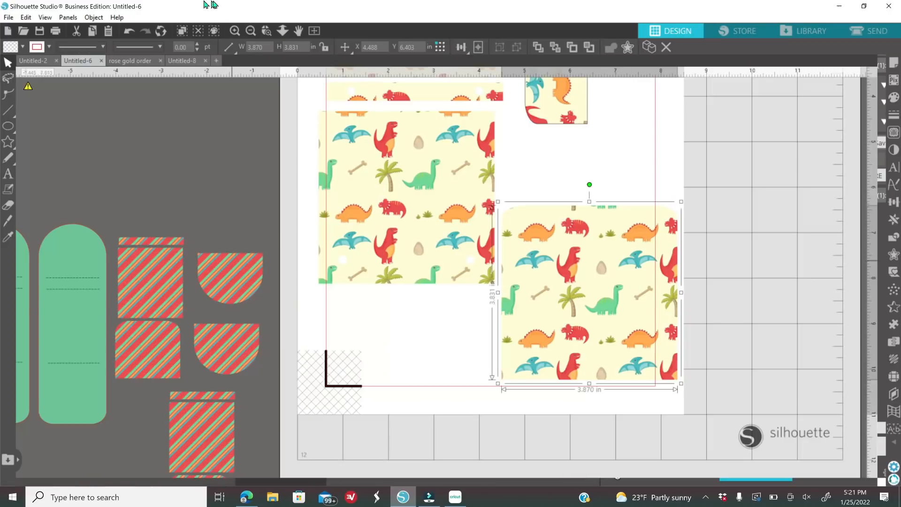
click(250, 32)
click(251, 32)
drag(96, 212, 493, 236)
click(868, 31)
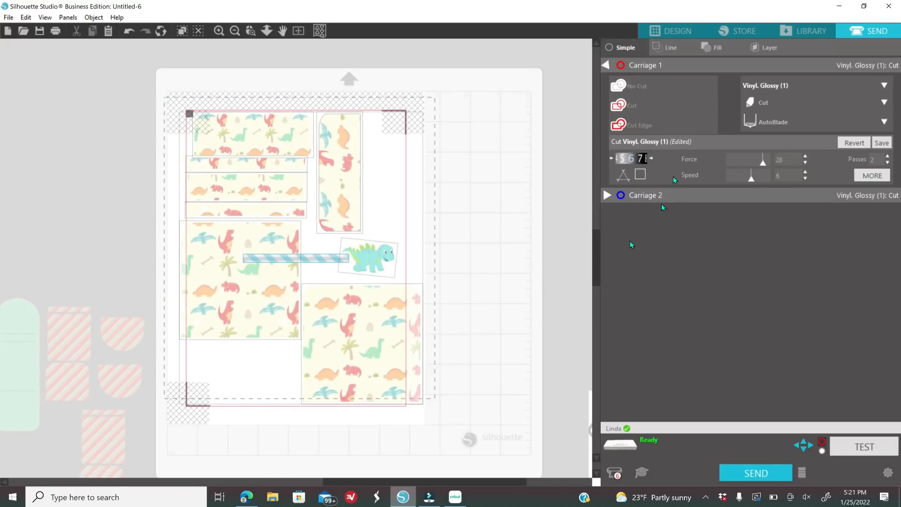
click(640, 104)
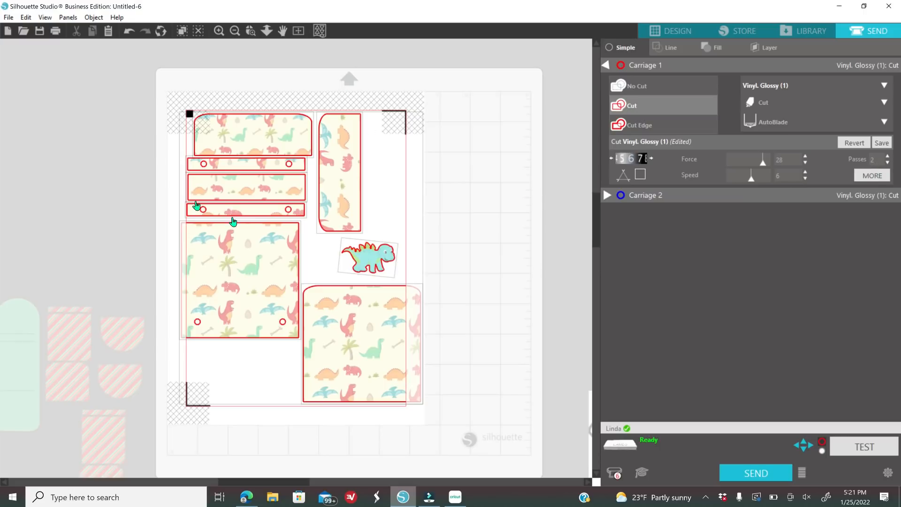
- Start printing the patterned page and choose the paper type in the printing preferences, with Paper Tray and Letter (8.5 x 11 in)
click(56, 32)
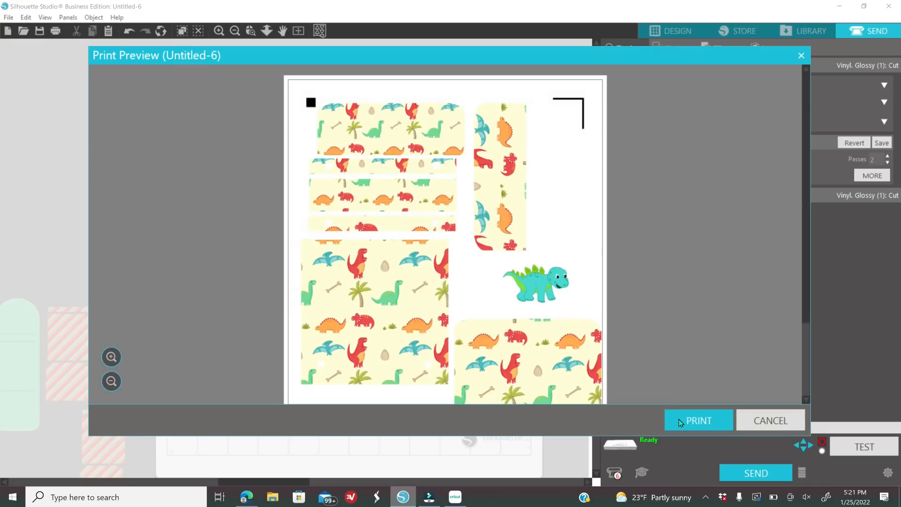
click(681, 422)
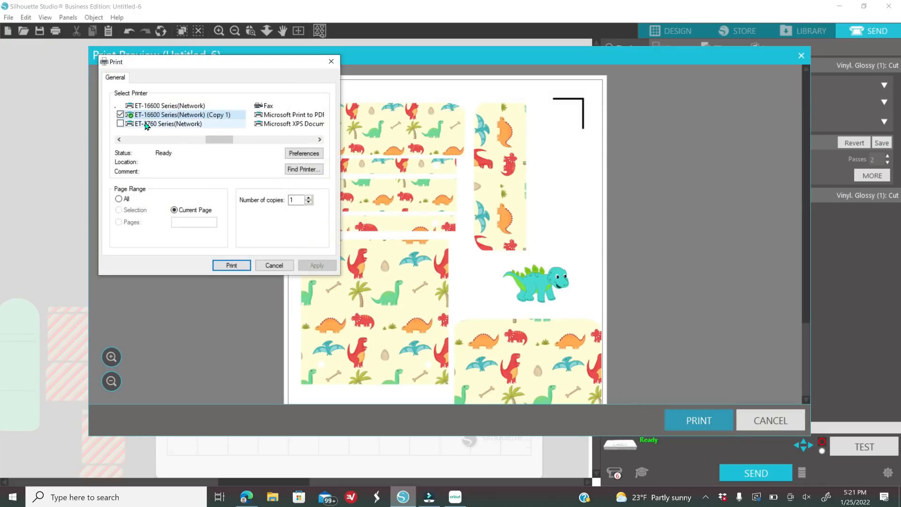
click(306, 158)
click(312, 134)
click(313, 150)
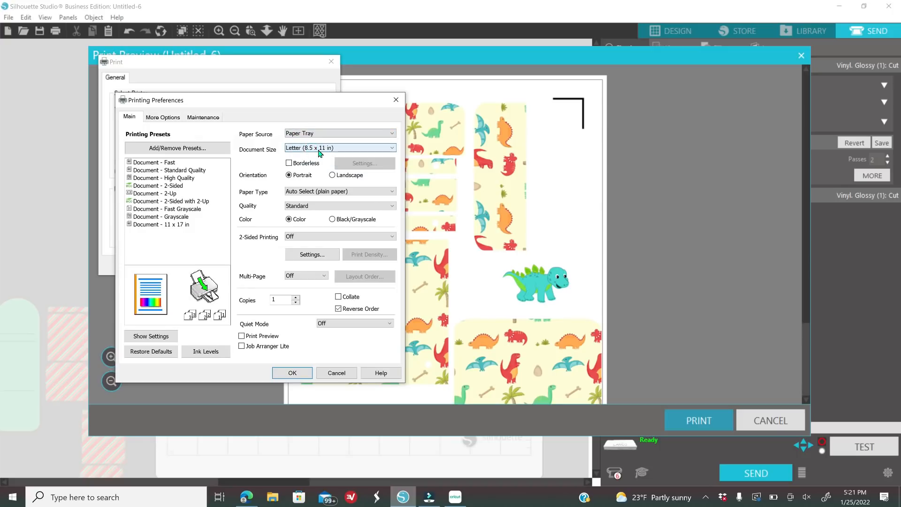
click(301, 193)
click(315, 297)
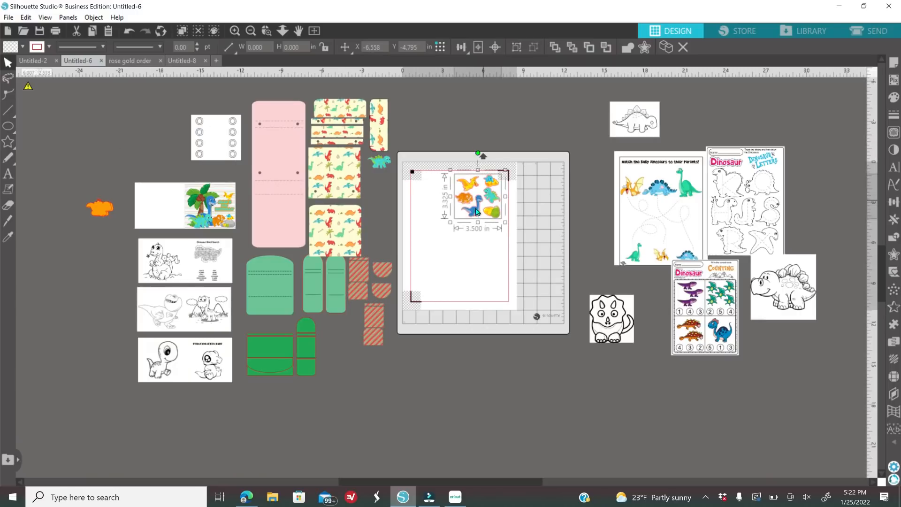
- Position the dinosaur sticker sheet near the page's upper-left registration mark and switch its cut setup to be organized by line color
drag(476, 211, 452, 204)
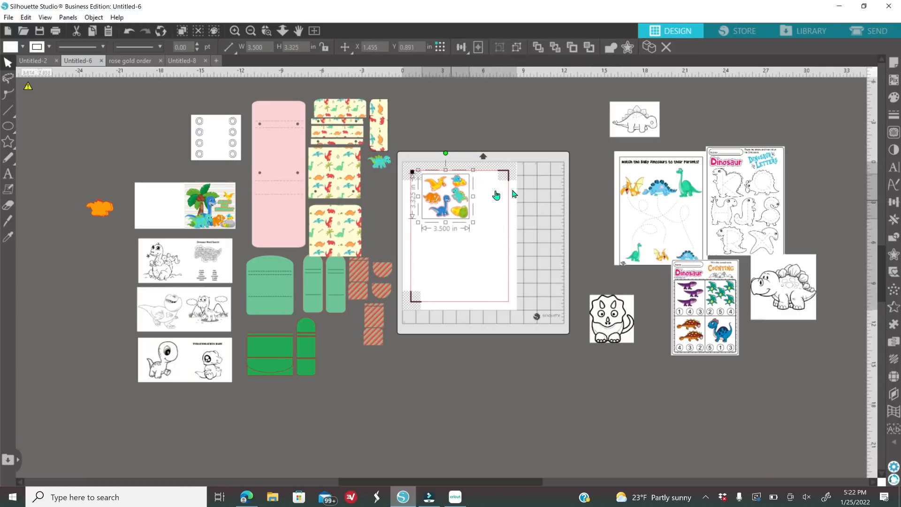
click(870, 32)
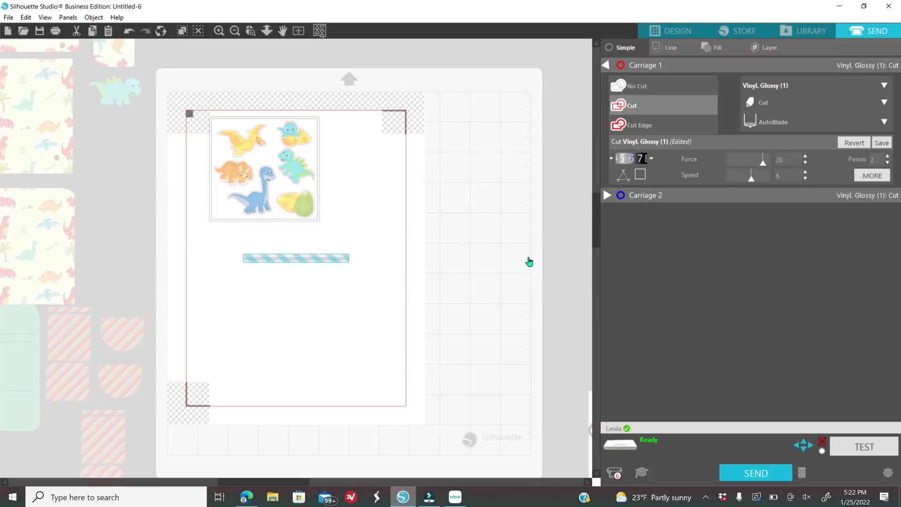
click(670, 51)
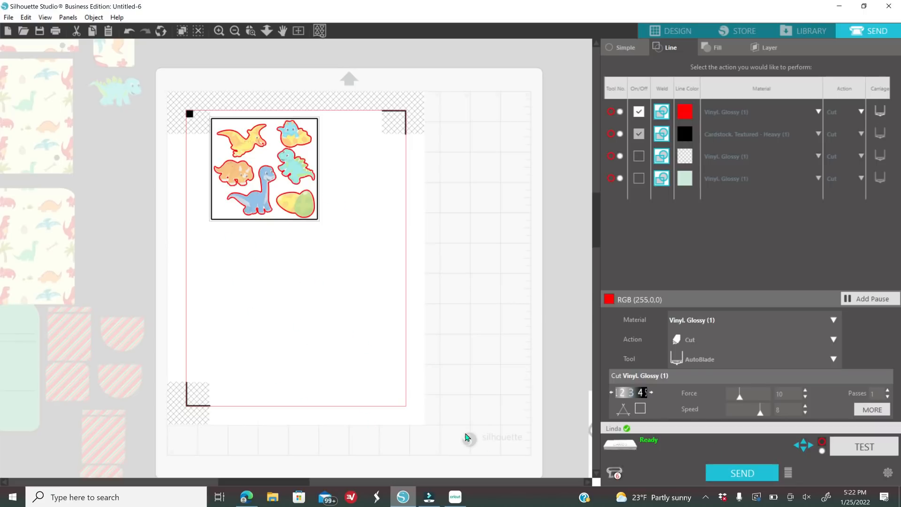
click(666, 30)
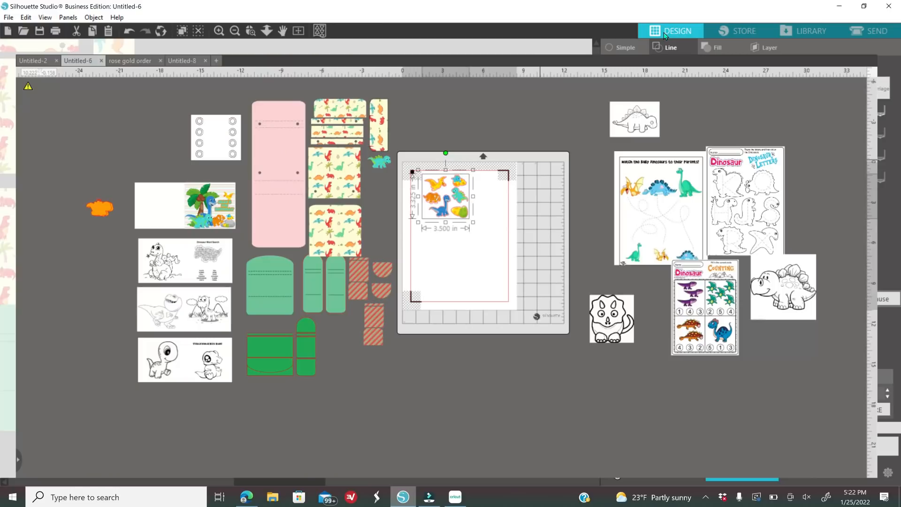